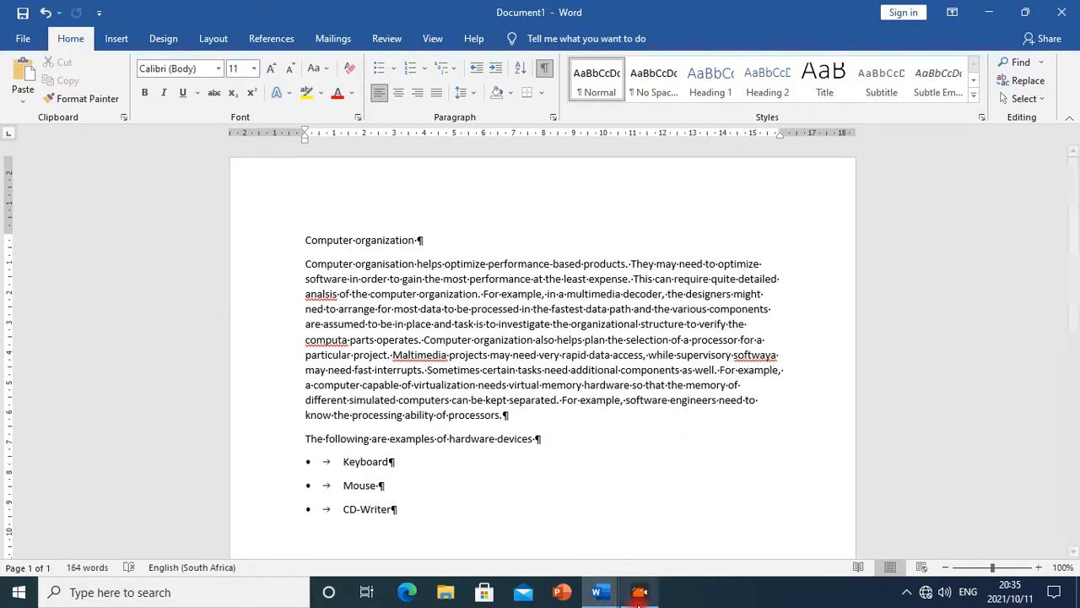
Switch to the Ms_Word_Exercise document to read the instructions, then return to Document1
left_click(597, 591)
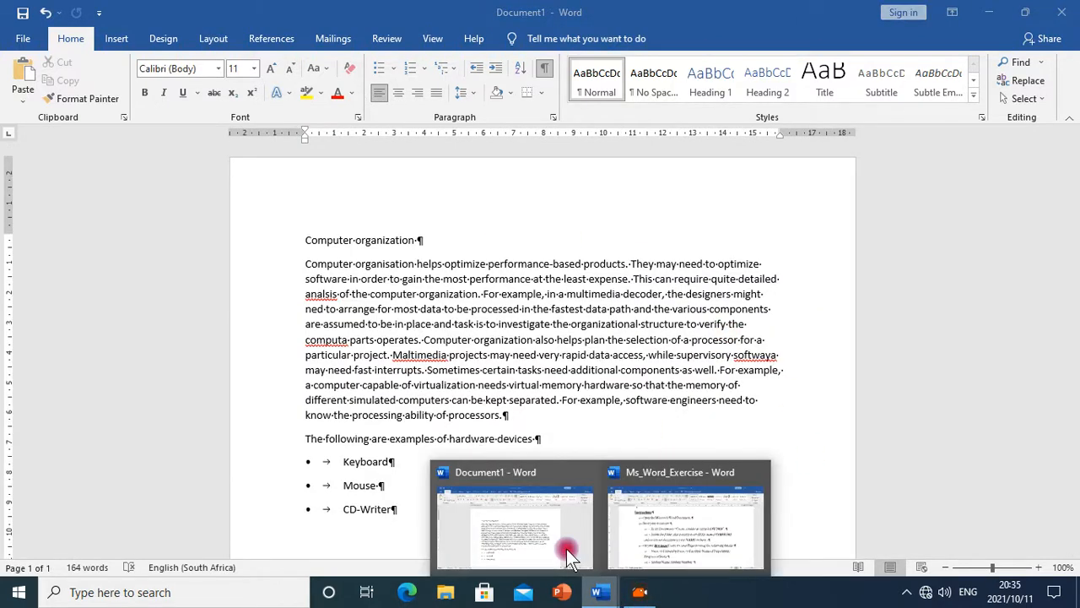
left_click(670, 534)
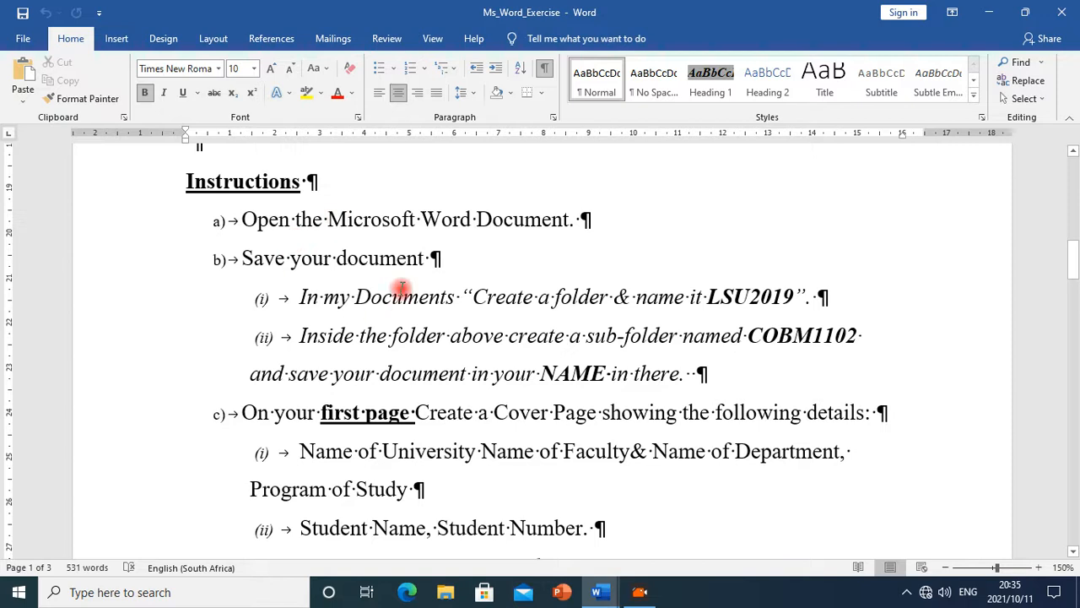
left_click(597, 592)
left_click(494, 536)
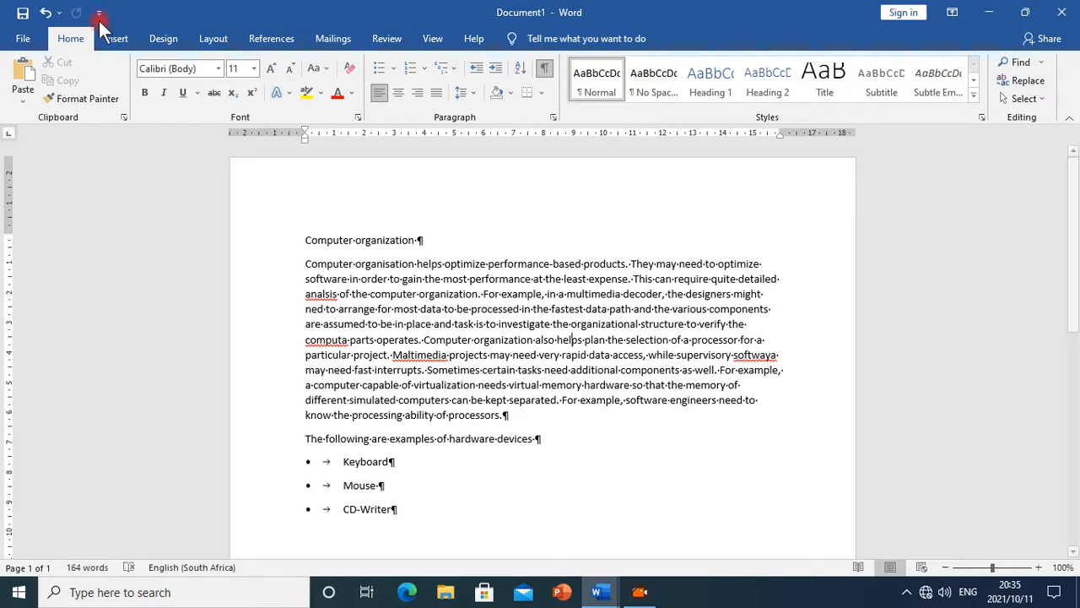
Open the Save As dialog for Document1 by browsing for a save location
left_click(24, 44)
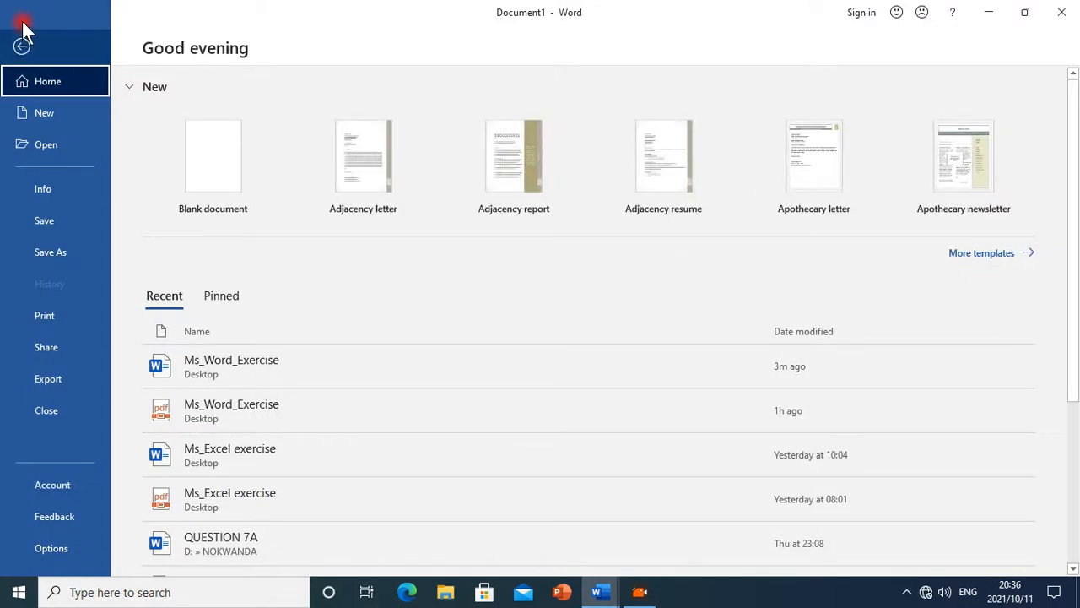
left_click(20, 42)
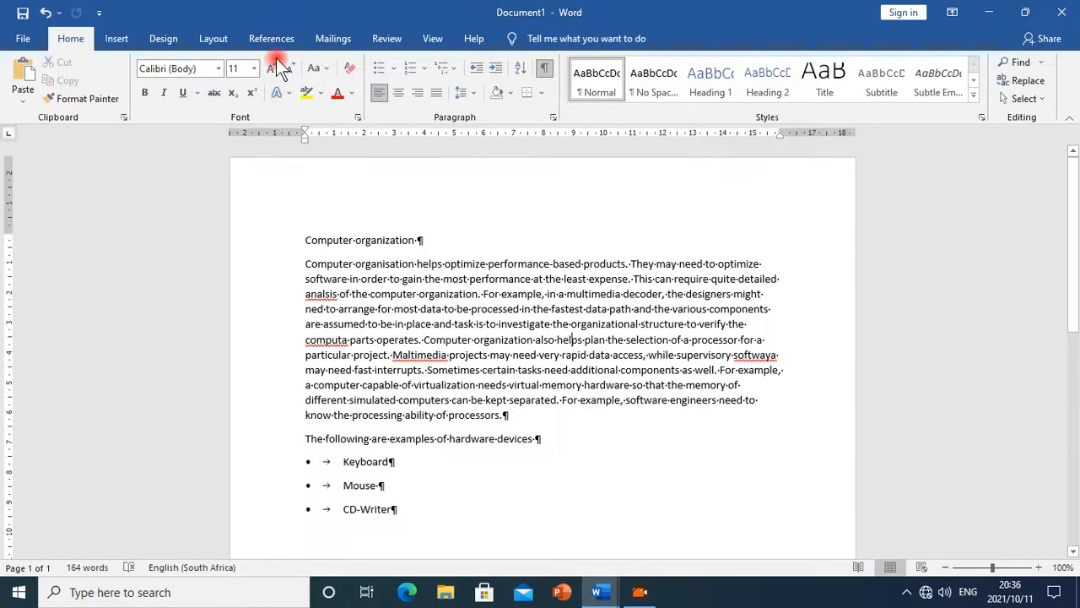
left_click(35, 42)
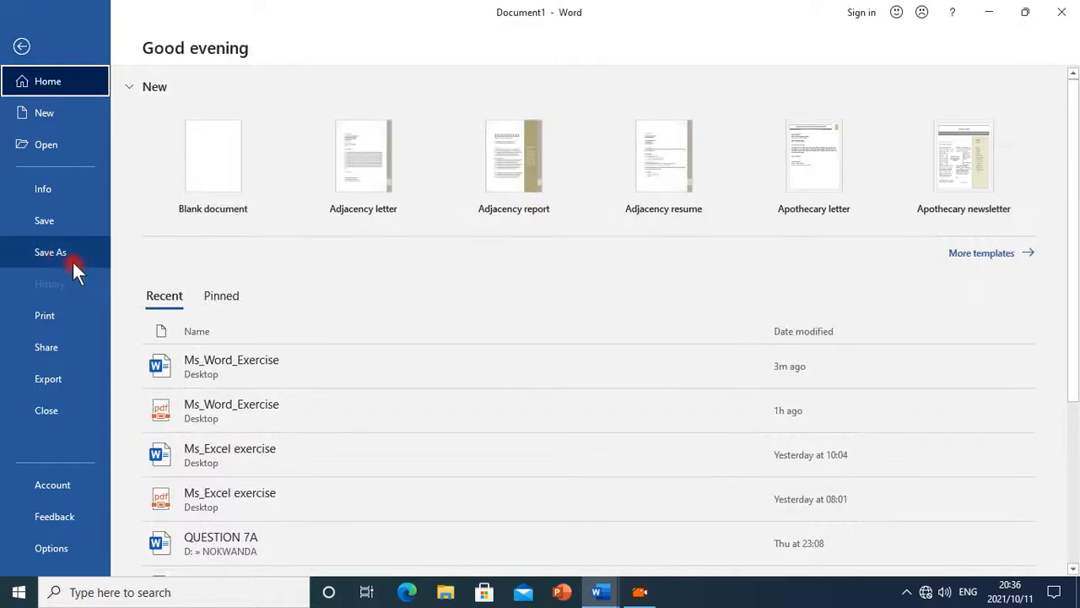
left_click(46, 253)
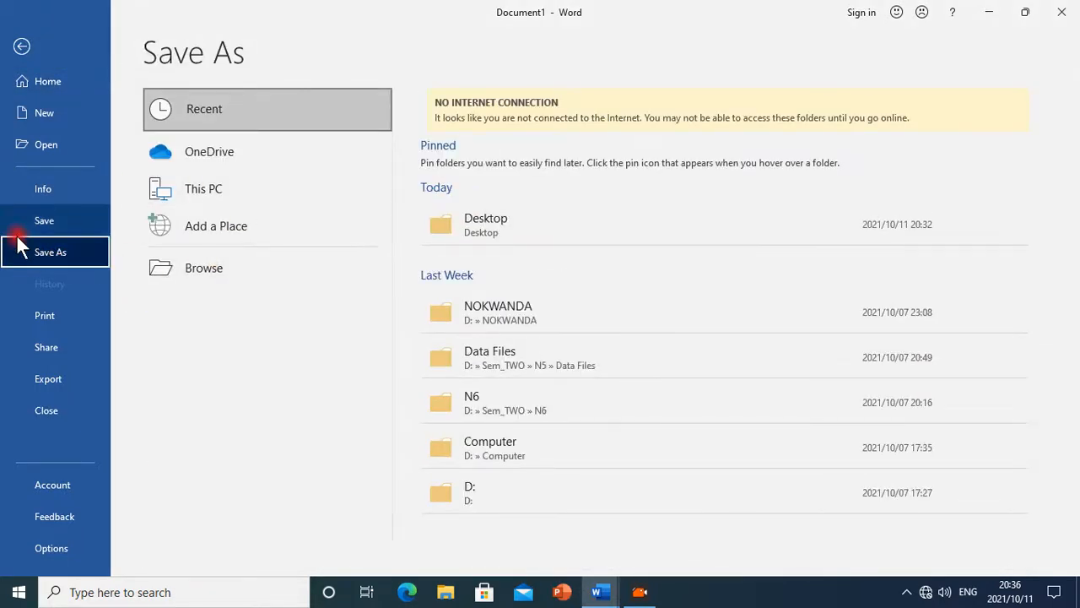
left_click(181, 273)
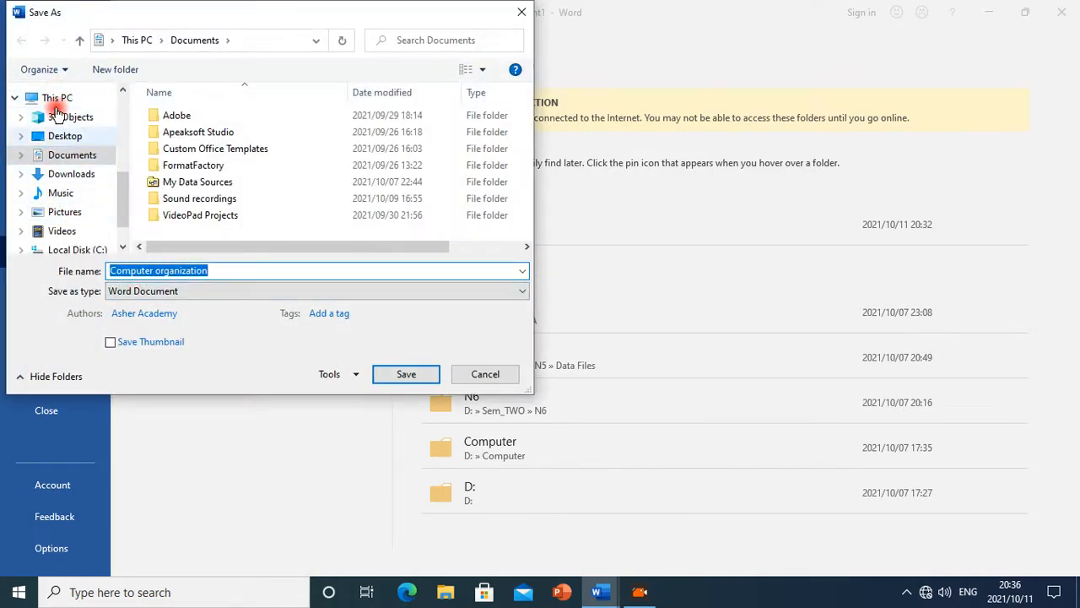
Choose the Documents folder as the save location in the Save As dialog
left_click_drag(123, 194, 118, 221)
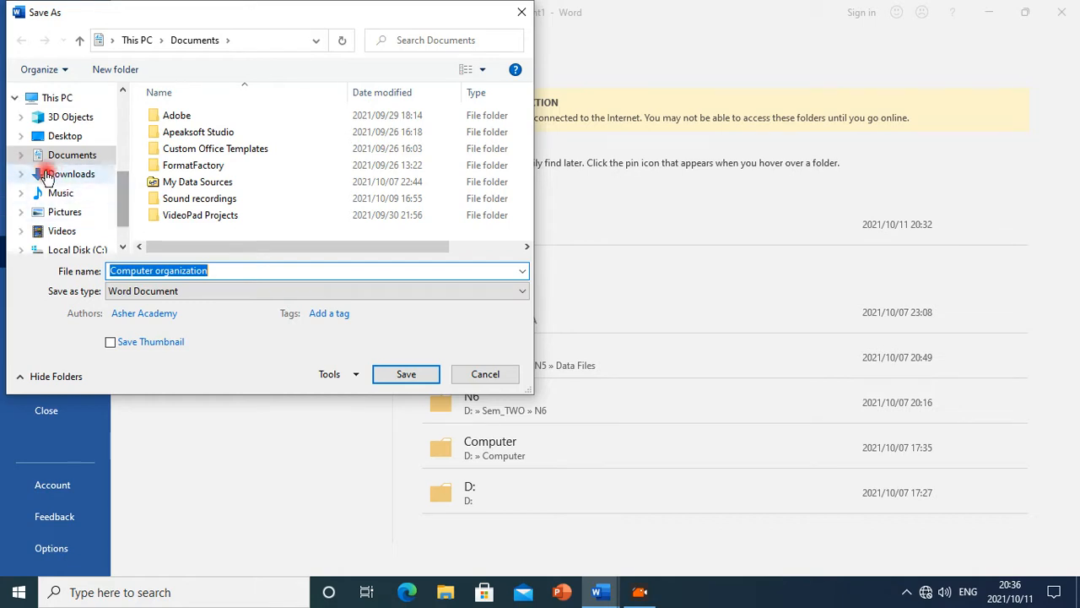
left_click(41, 157)
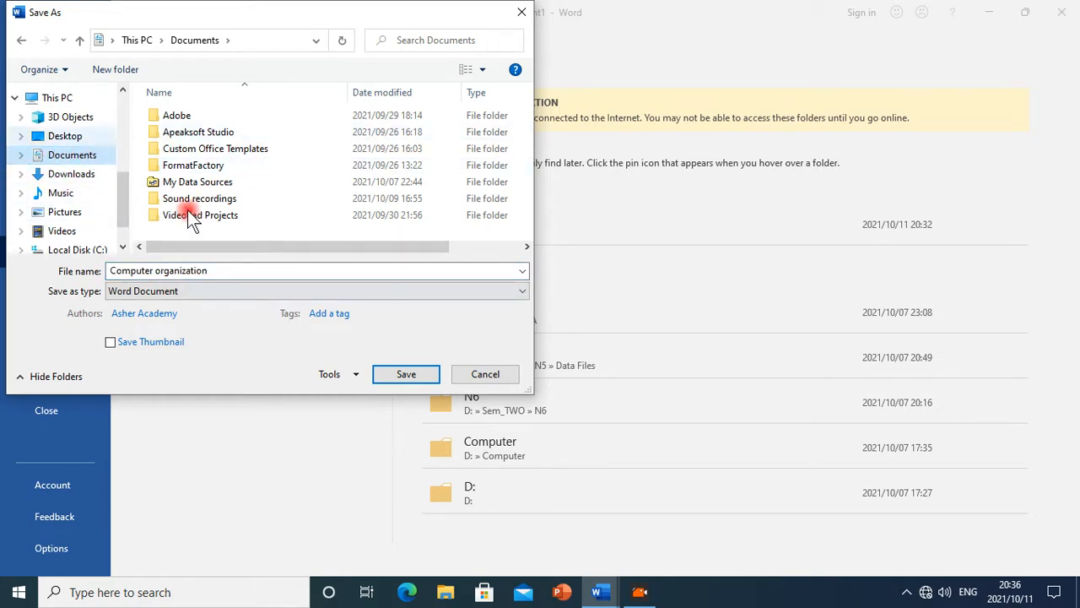
left_click(609, 596)
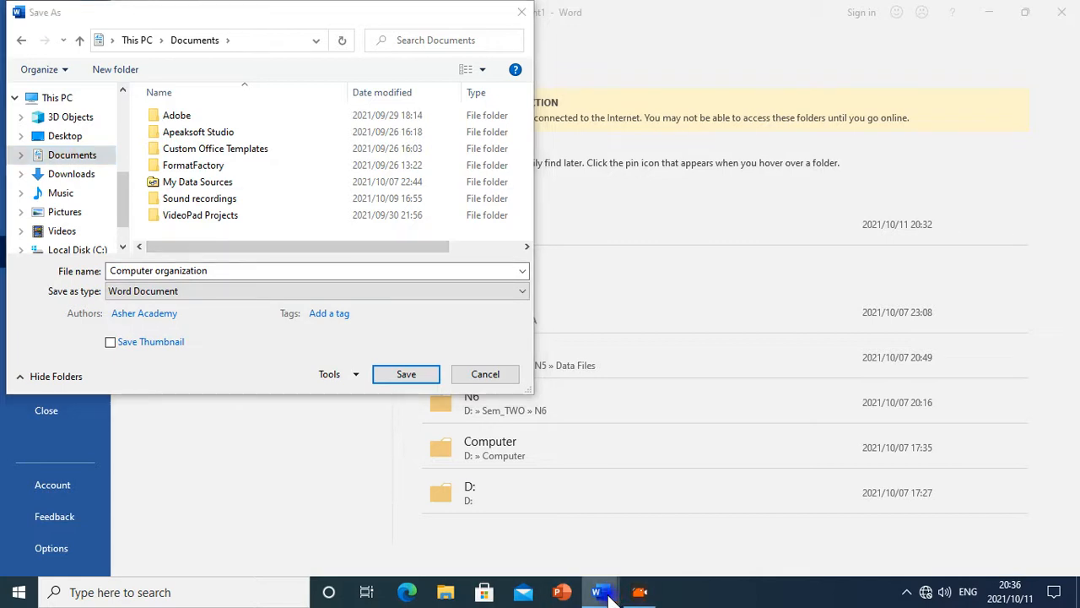
left_click(681, 538)
left_click(315, 273)
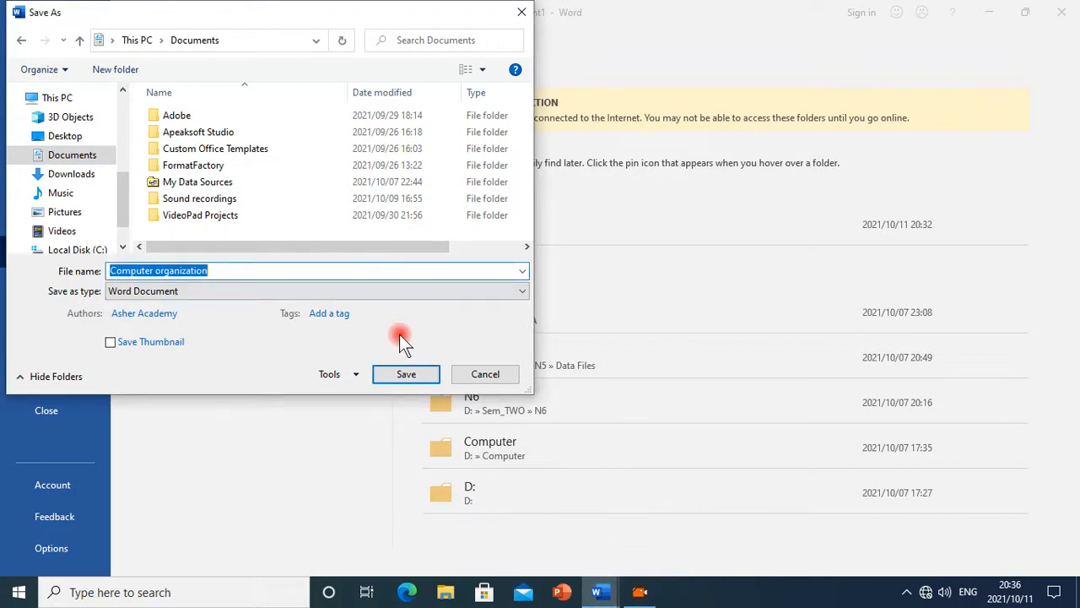
left_click(126, 71)
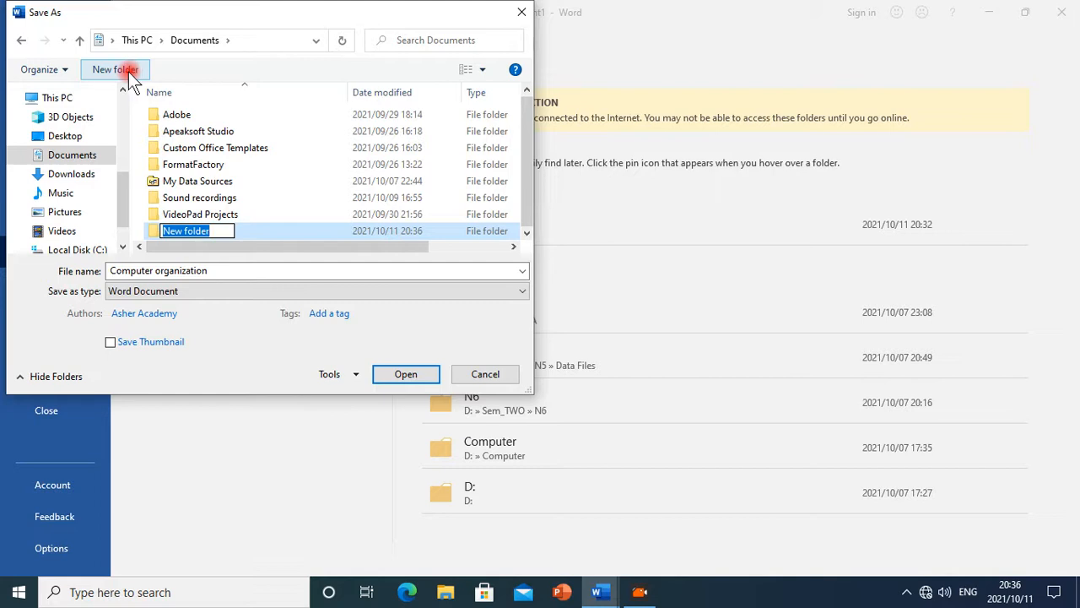
left_click(345, 173)
left_click(245, 234)
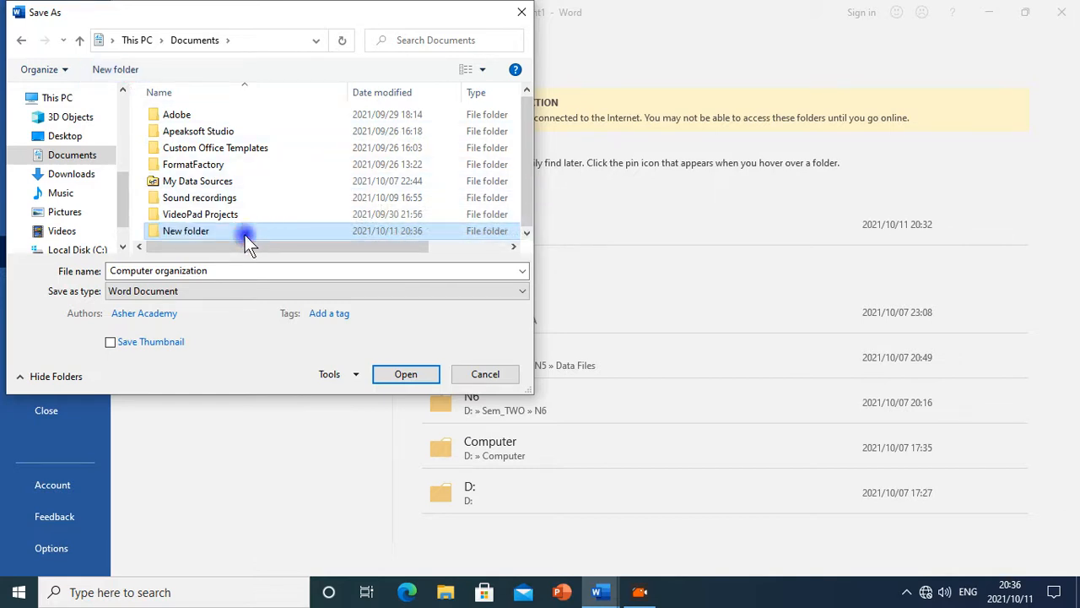
left_click(252, 233)
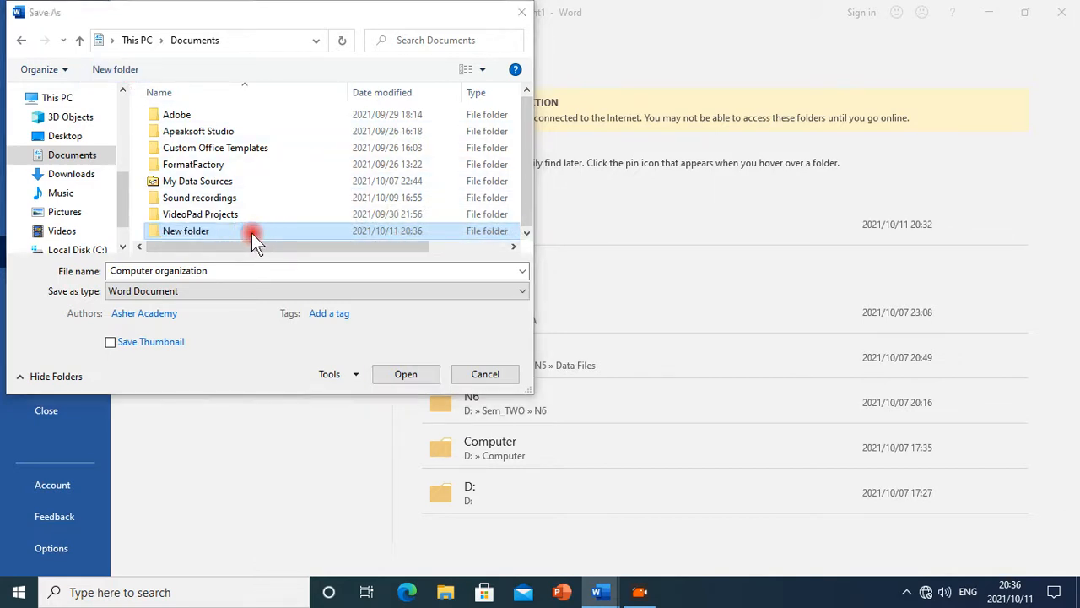
key("Delete")
Create a new folder named LSU2019 inside Documents and open it
right_click(242, 232)
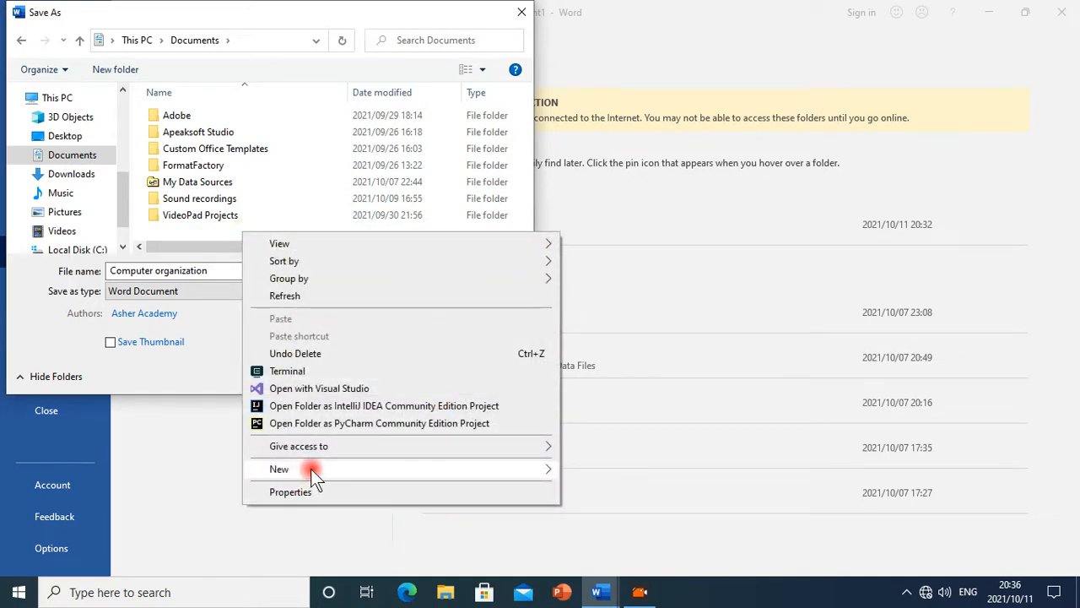
mouse_move(311, 469)
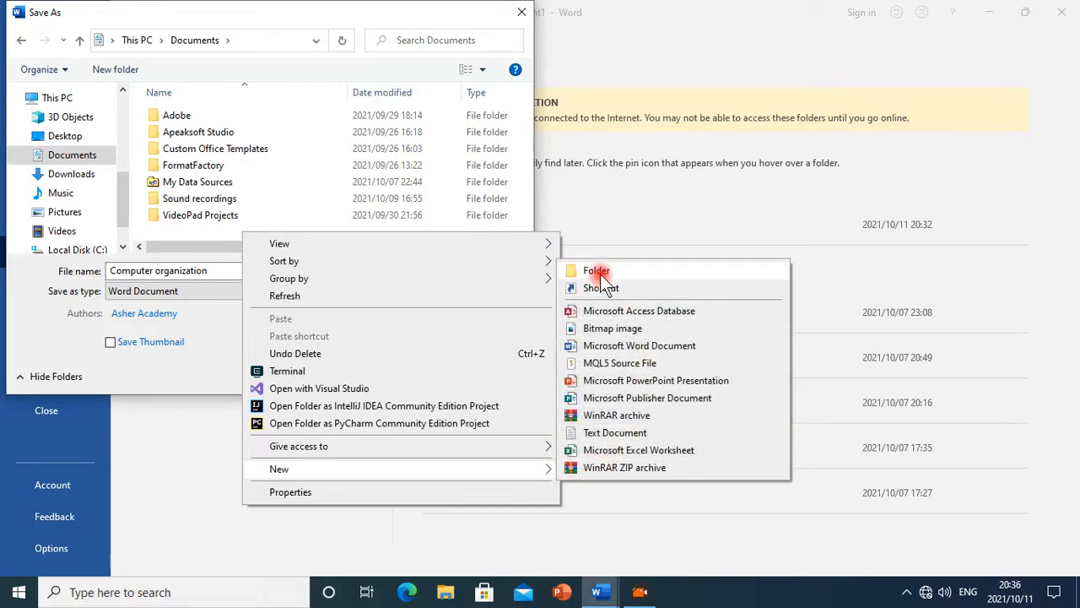
left_click(600, 272)
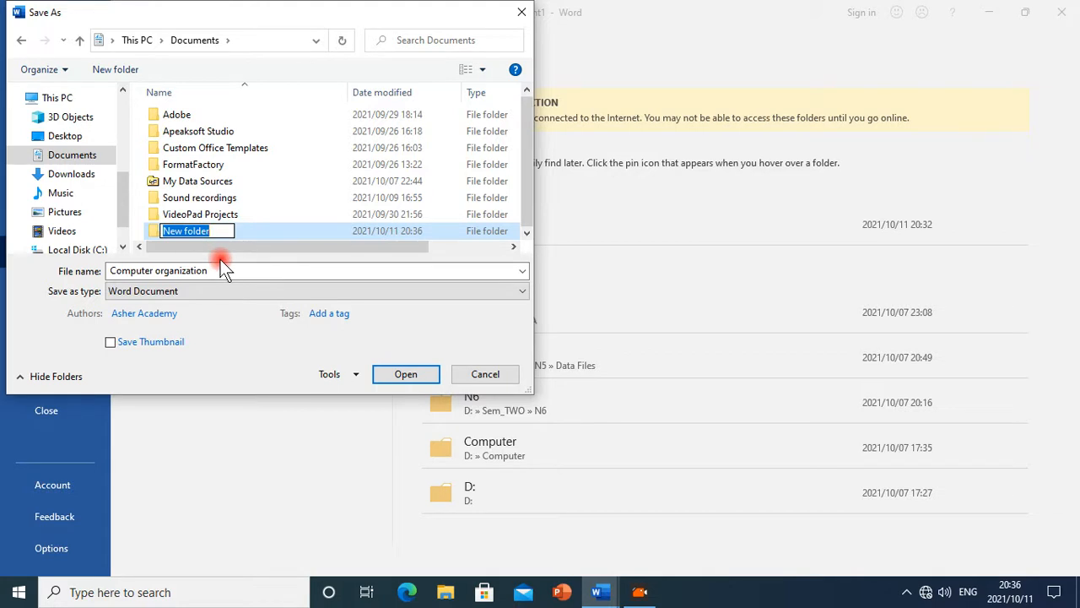
type("LSU2019")
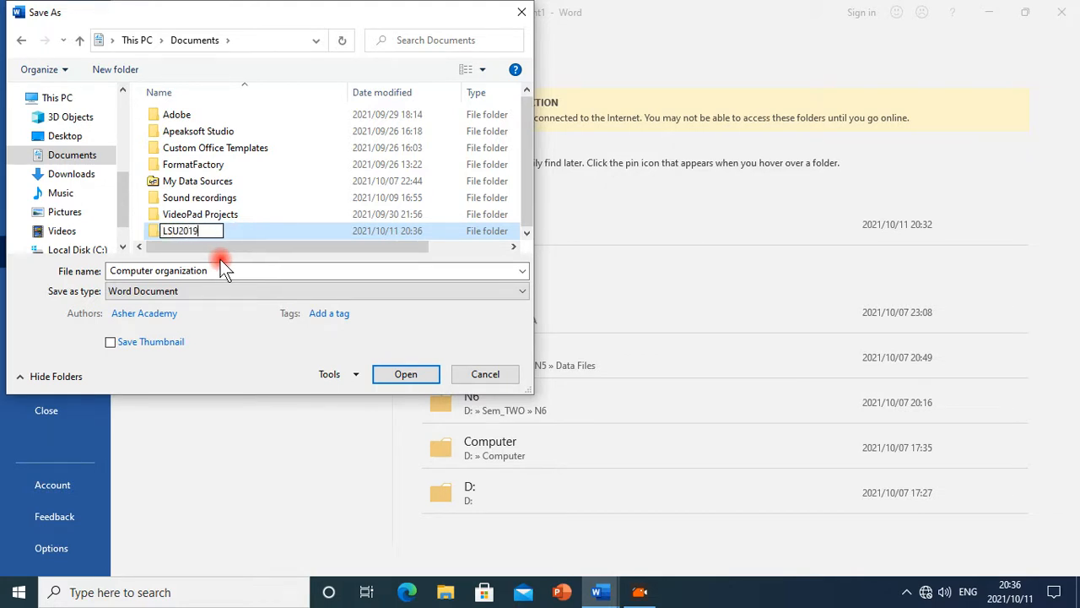
left_click_drag(212, 231, 95, 230)
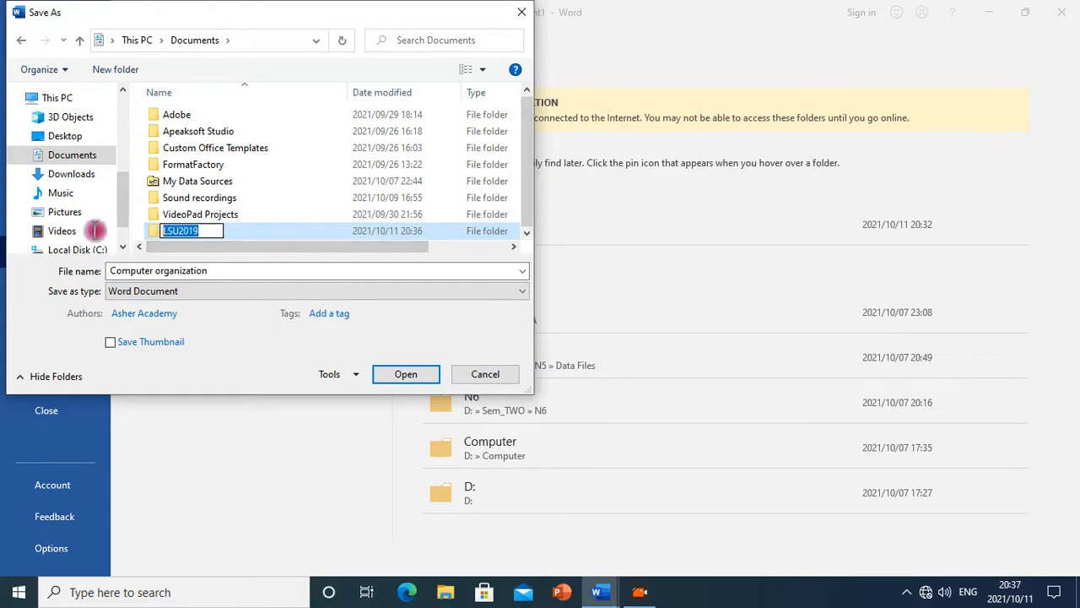
left_click(252, 231)
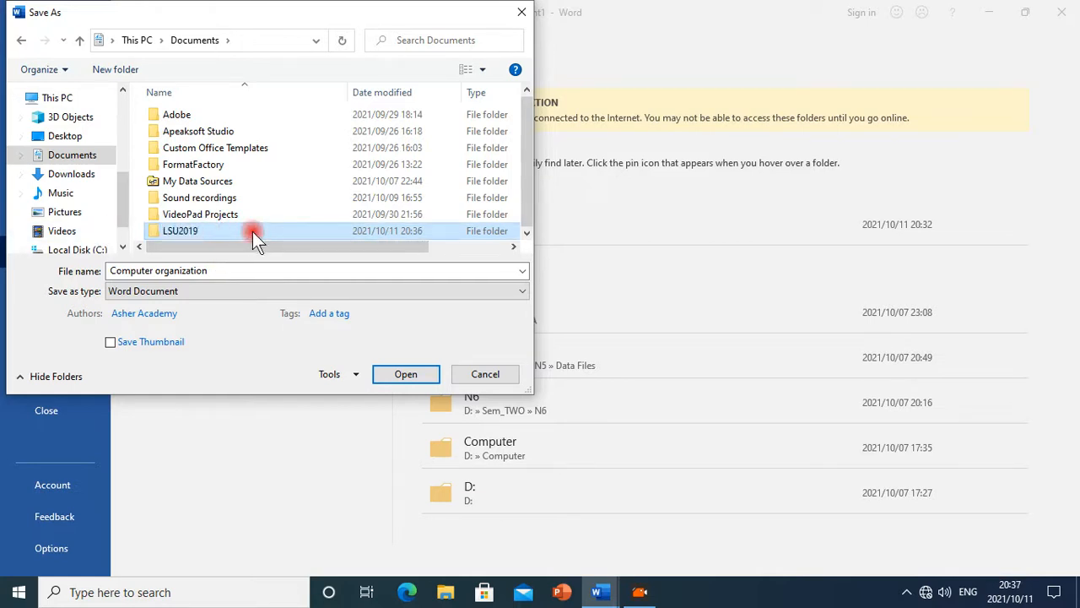
double_click(252, 231)
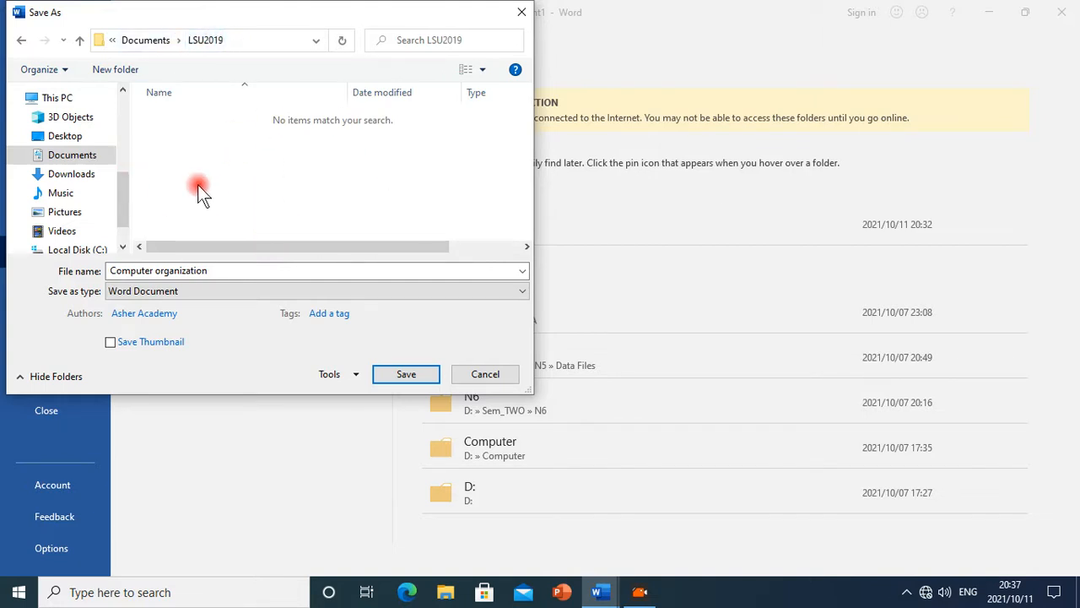
Create a subfolder named COBM1102 inside LSU2019, checking the instructions, and open it
left_click(127, 71)
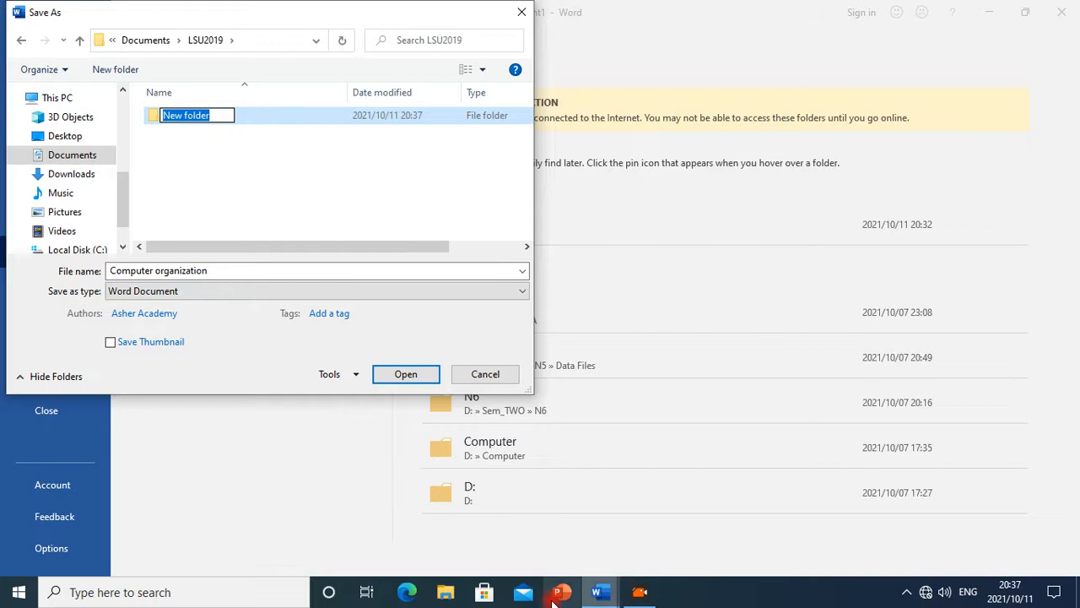
mouse_move(601, 597)
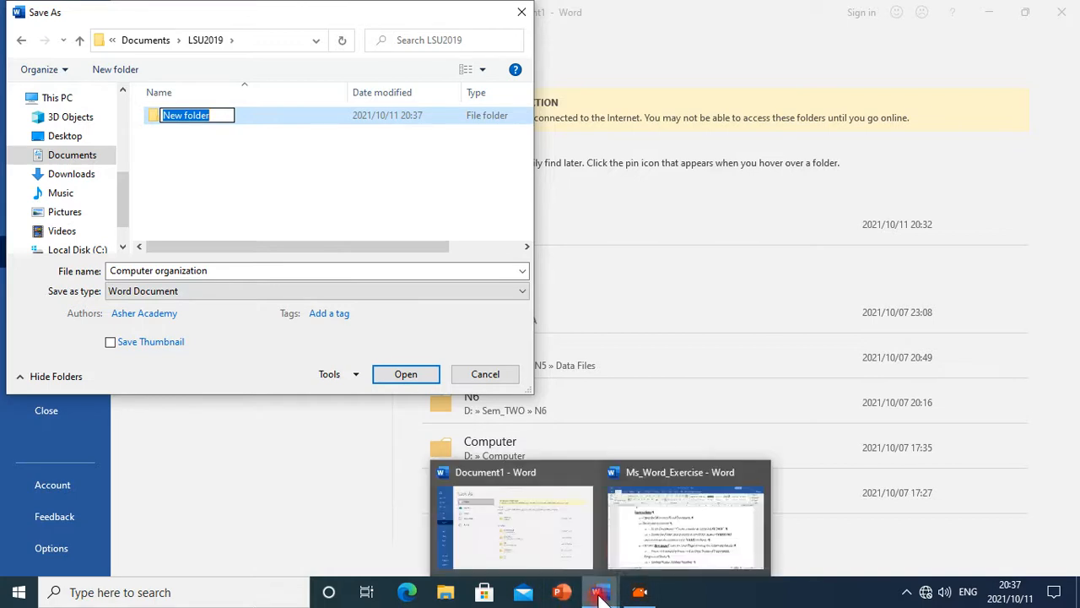
left_click(634, 536)
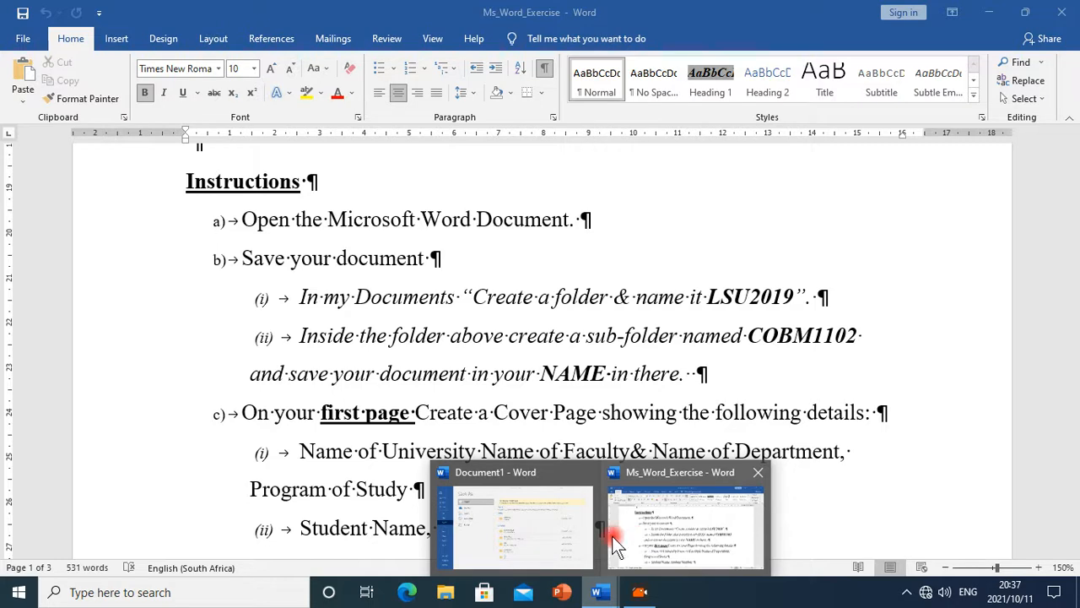
left_click(516, 523)
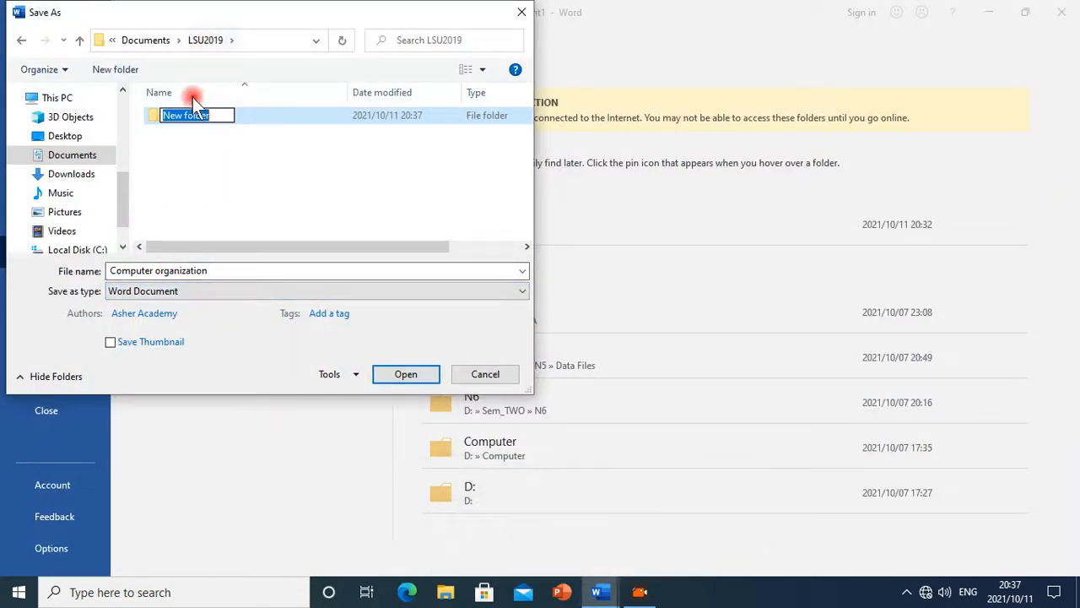
type("COBM1102")
left_click(256, 115)
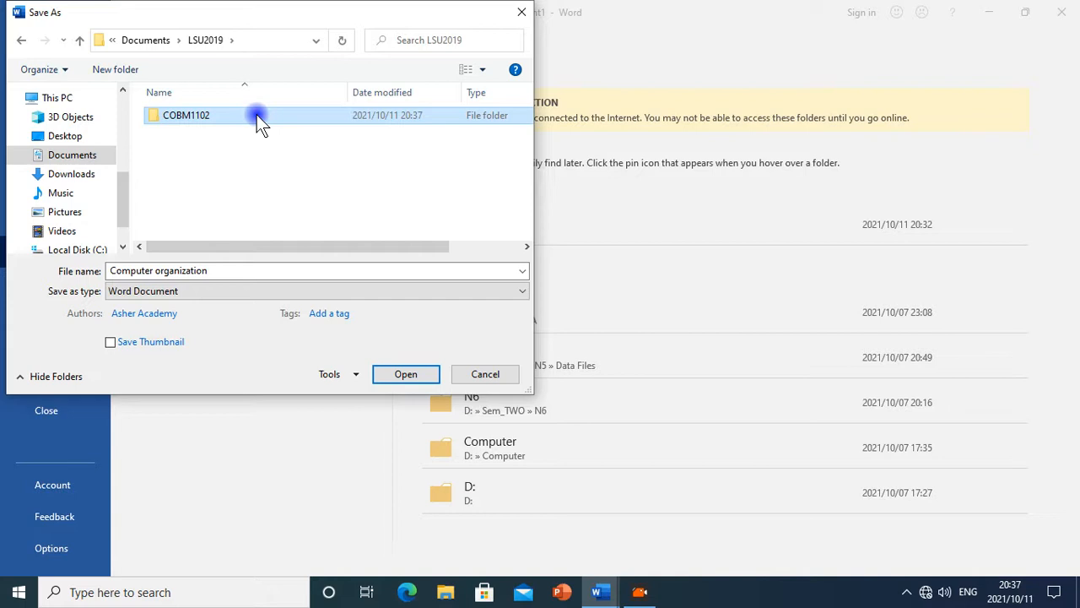
double_click(256, 114)
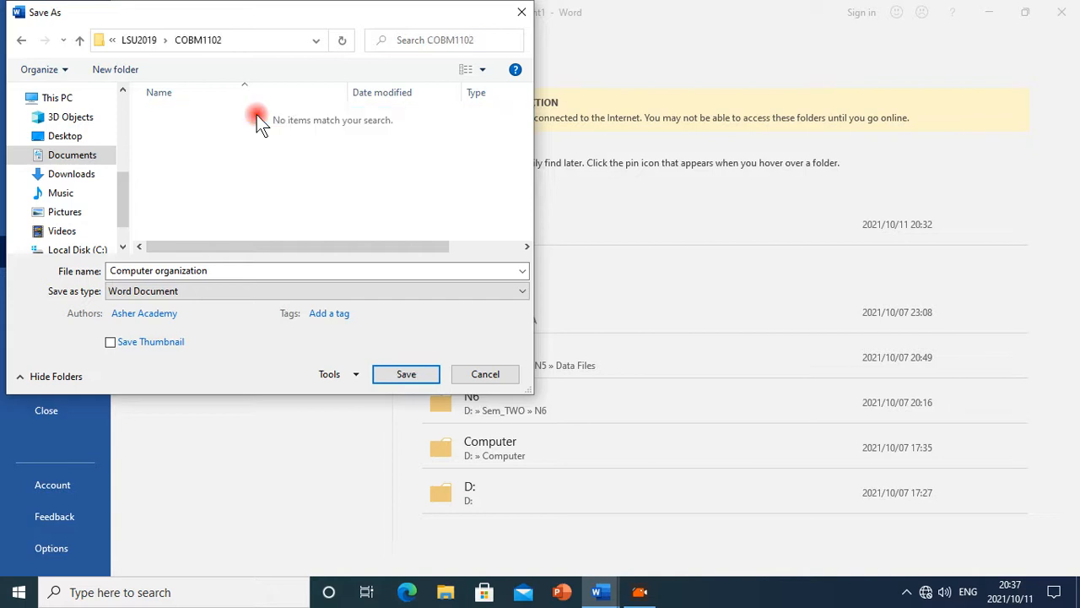
Examine the full folder path of COBM1102 in the address bar
left_click(103, 40)
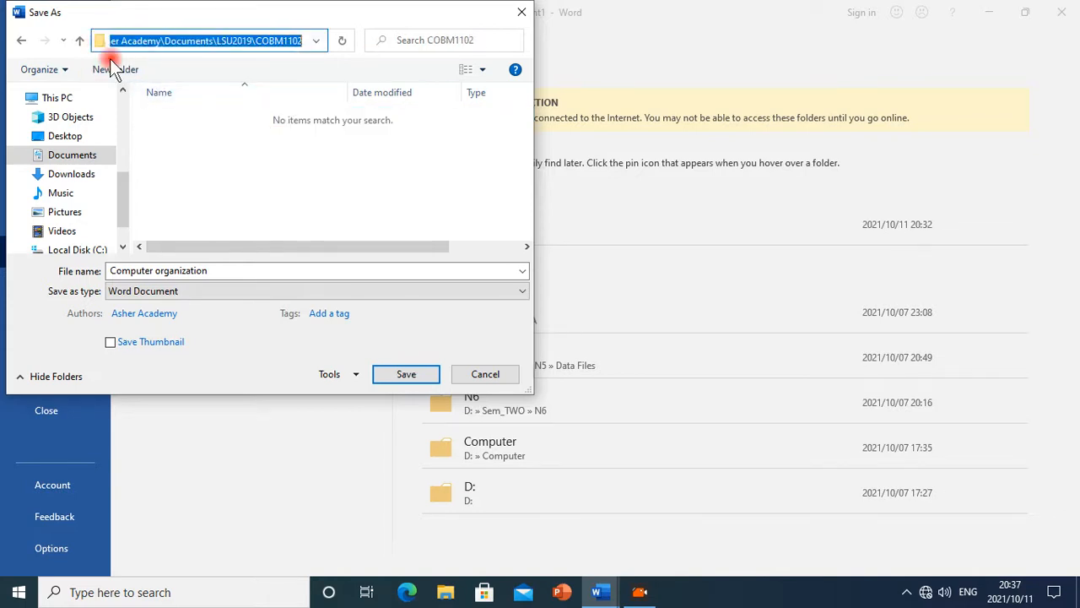
left_click_drag(208, 40, 5, 48)
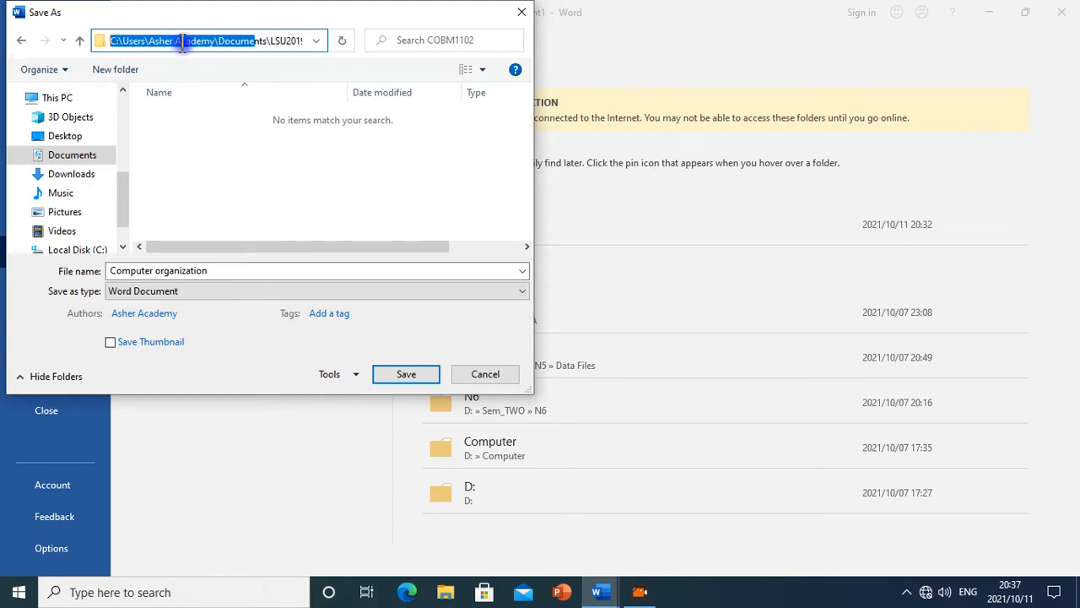
left_click_drag(182, 43, 415, 40)
left_click(294, 43)
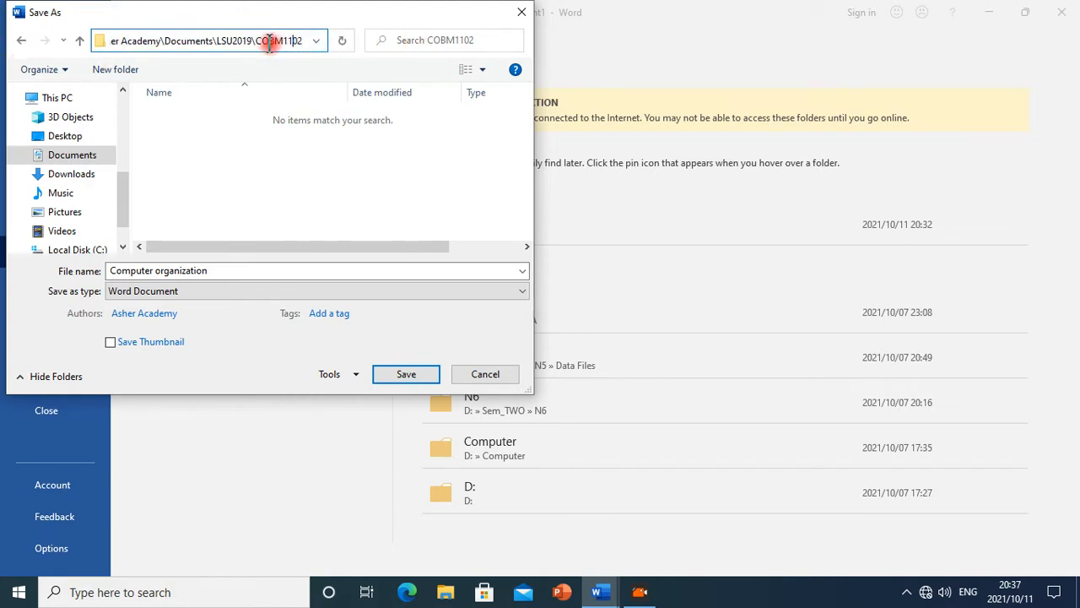
left_click_drag(257, 40, 340, 38)
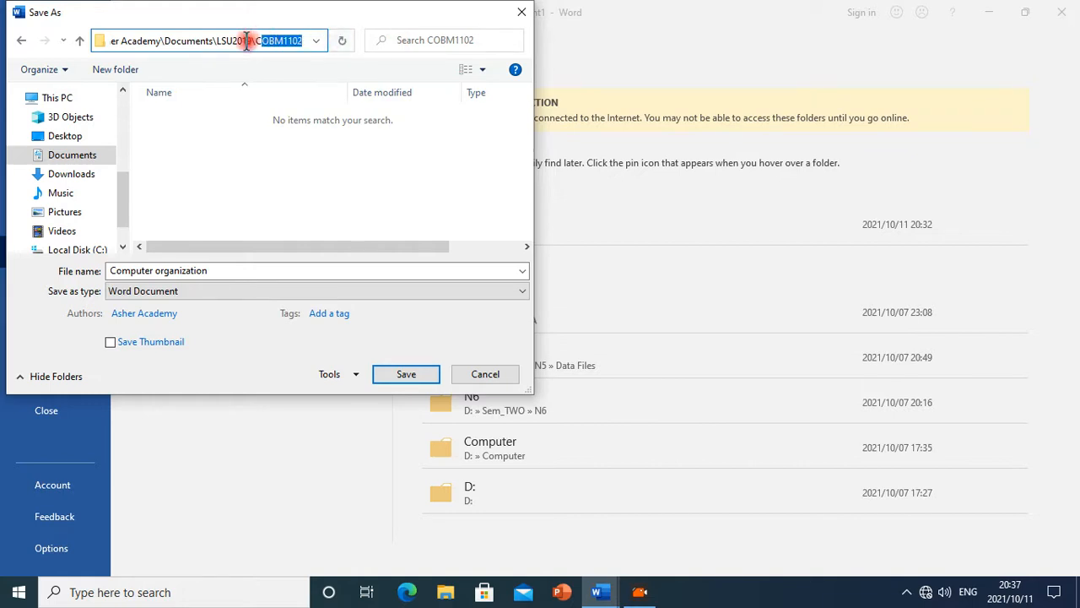
left_click_drag(255, 40, 310, 40)
Save the document in COBM1102 with the file name Your Name
left_click(265, 270)
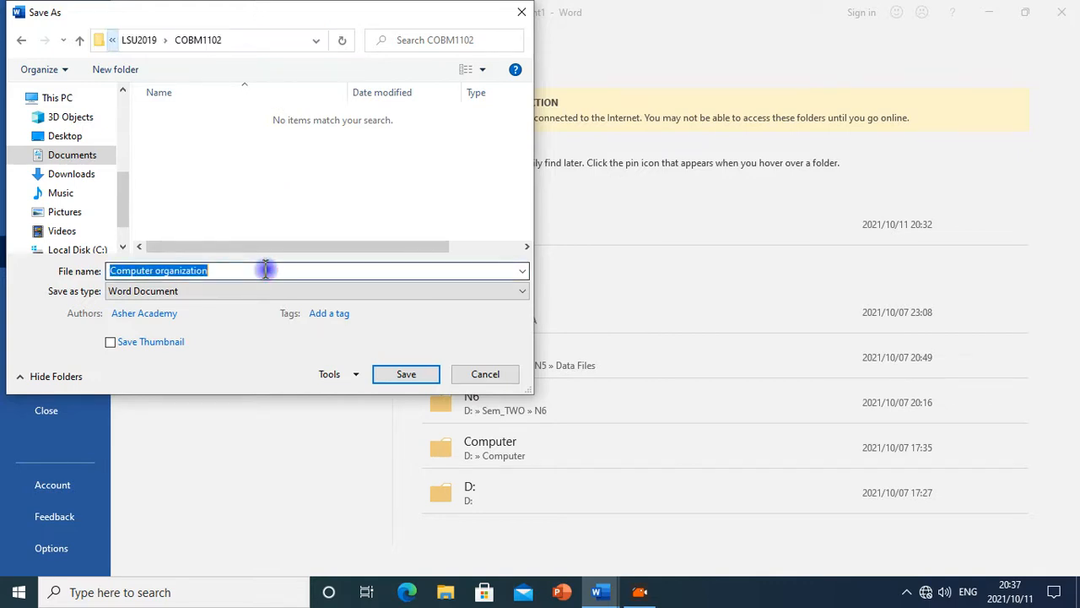
left_click(597, 592)
mouse_move(661, 527)
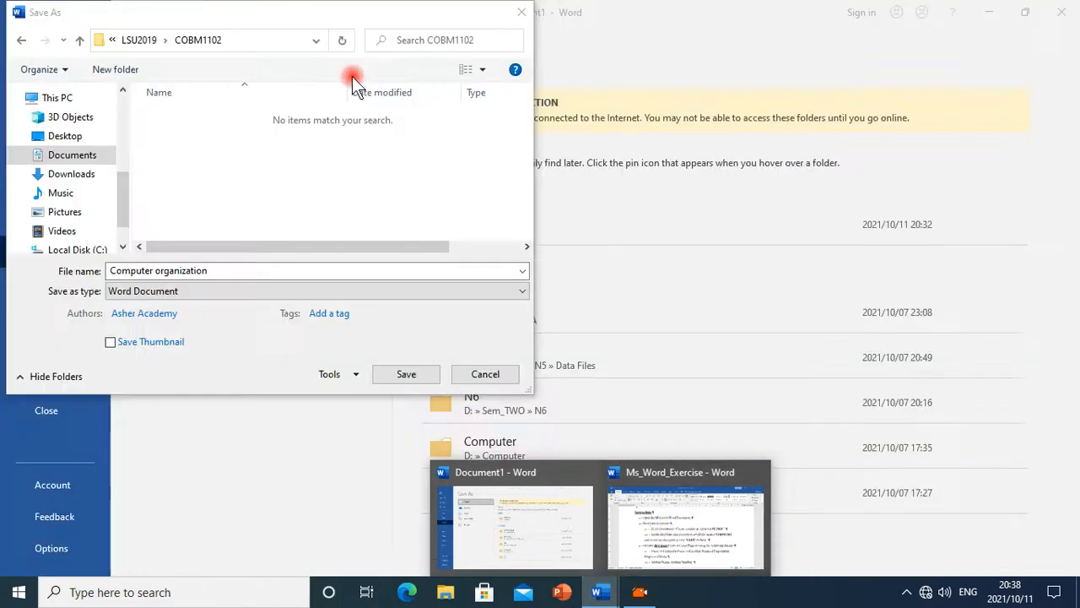
left_click_drag(217, 270, 44, 269)
type("Your Name")
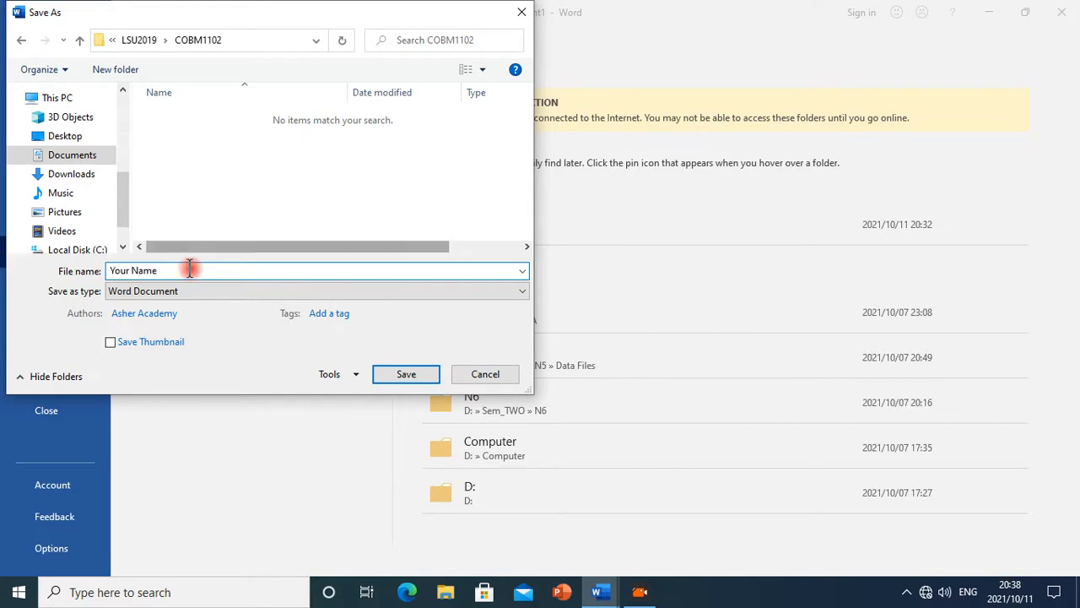
left_click(406, 375)
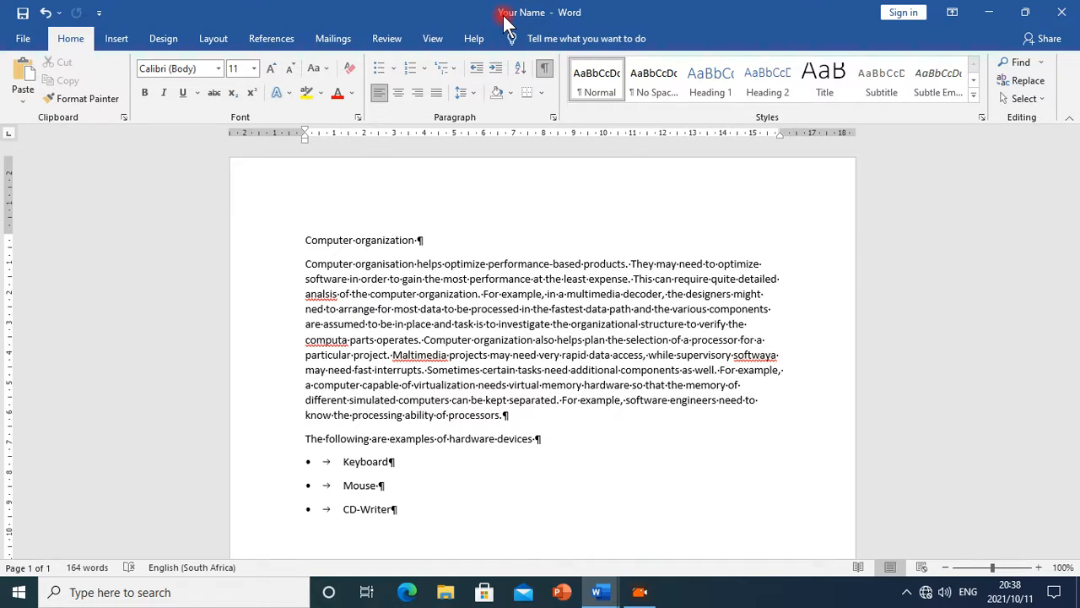
Switch to the Ms_Word_Exercise document and copy the cover-page detail line listing university, faculty, department and programme of study
scroll(614, 382, "down", 1)
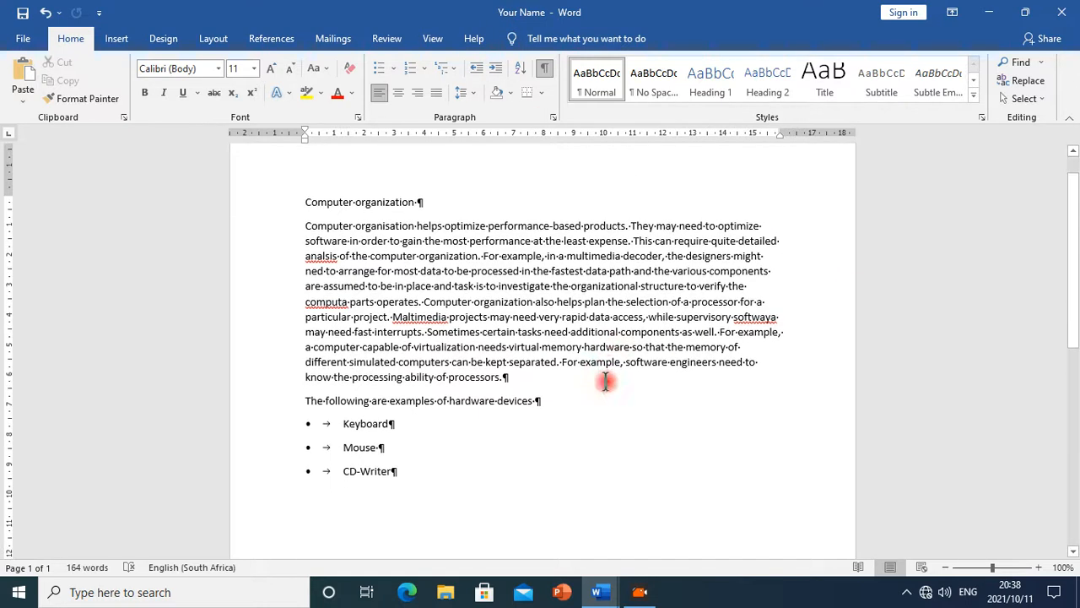
mouse_move(608, 588)
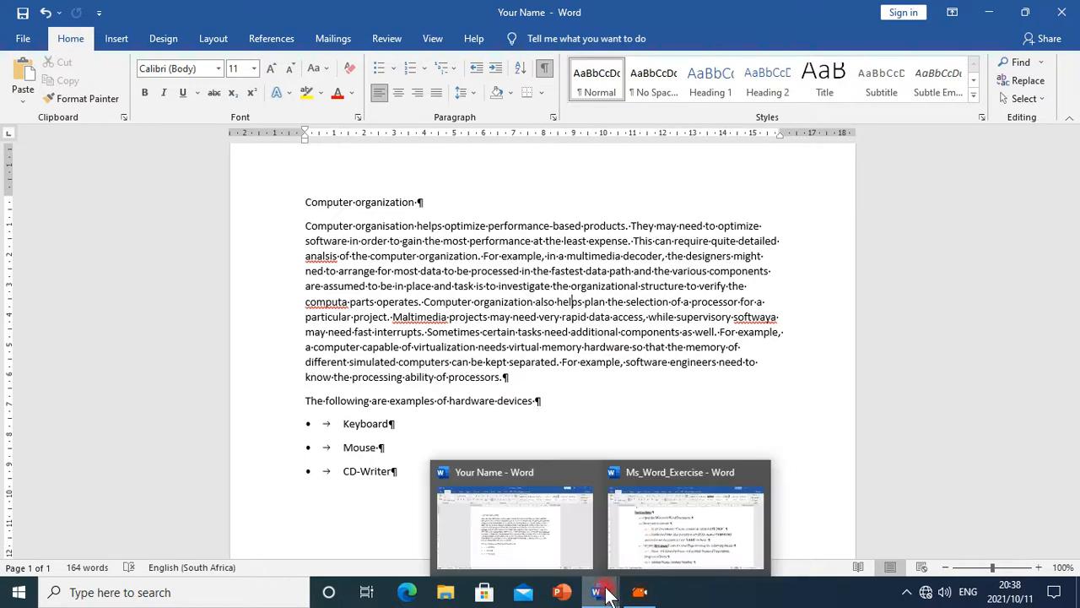
left_click(697, 518)
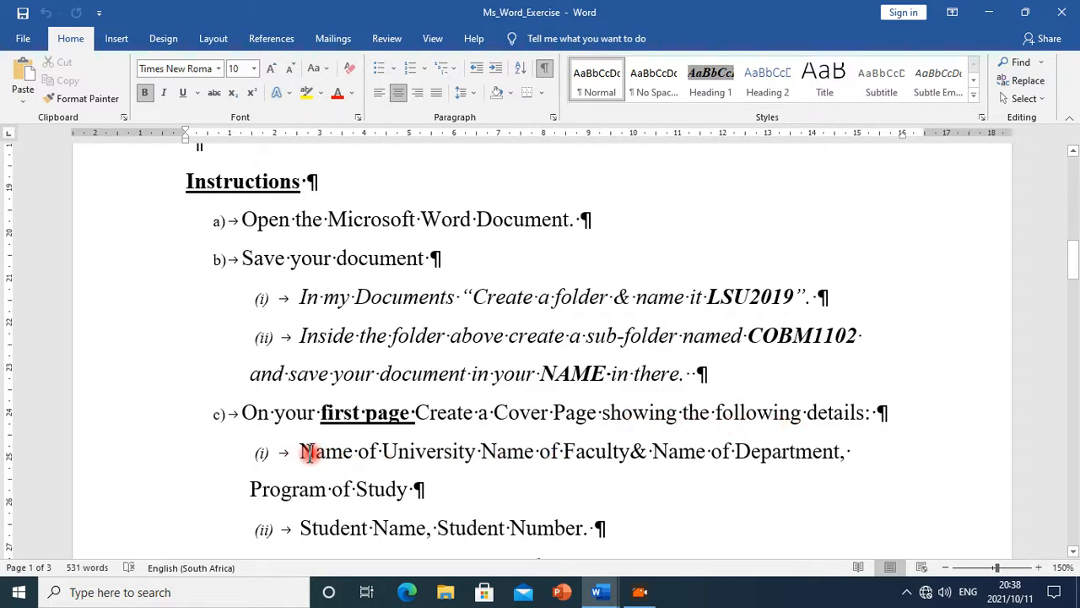
left_click_drag(305, 455, 386, 487)
key("ctrl+c")
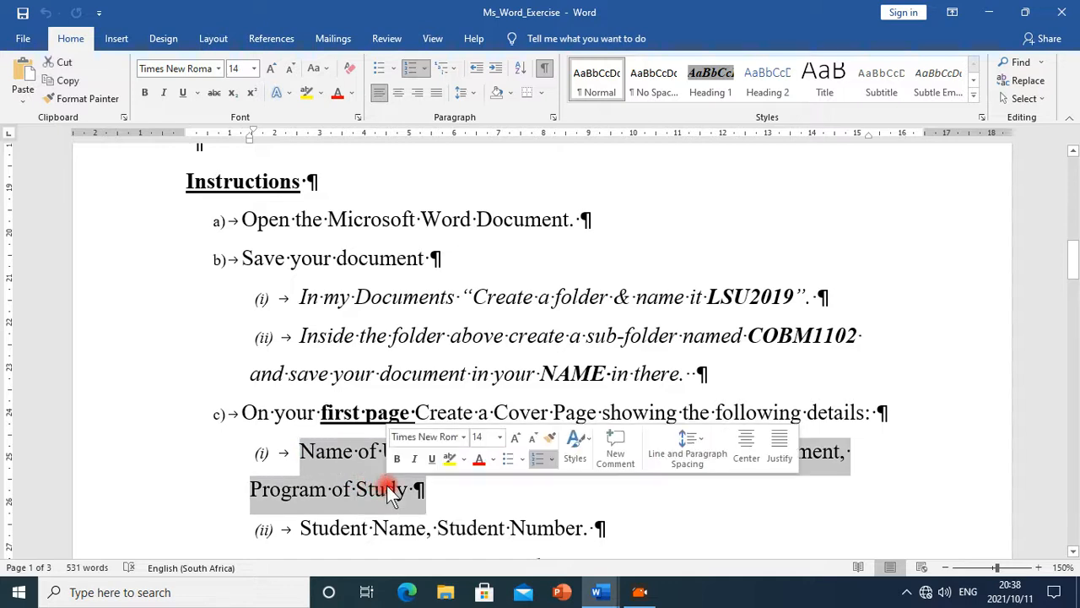
scroll(497, 479, "down", 1)
scroll(496, 479, "down", 1)
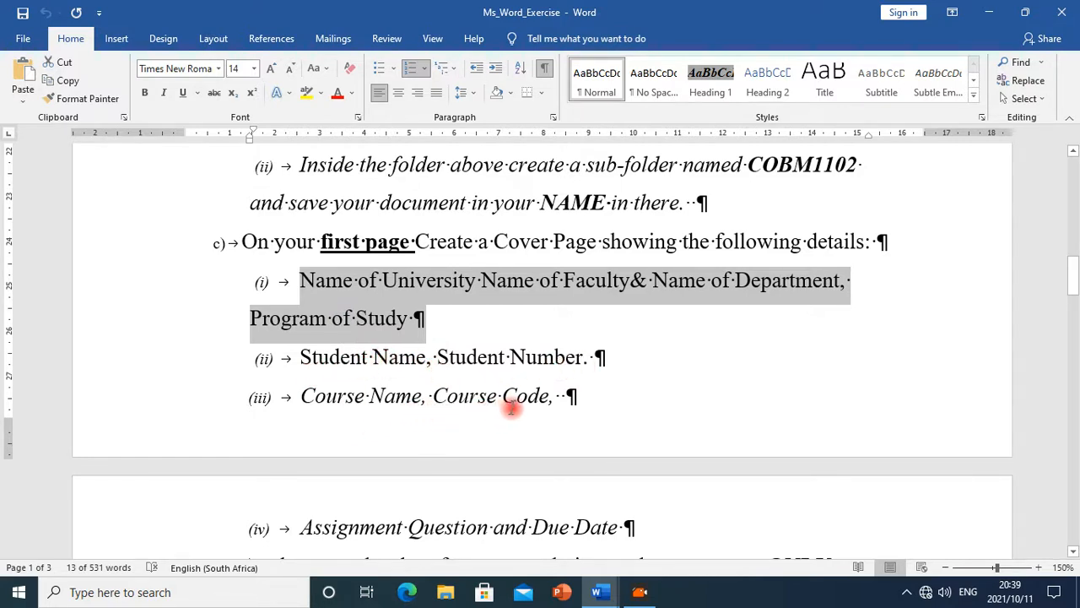
scroll(506, 405, "down", 1)
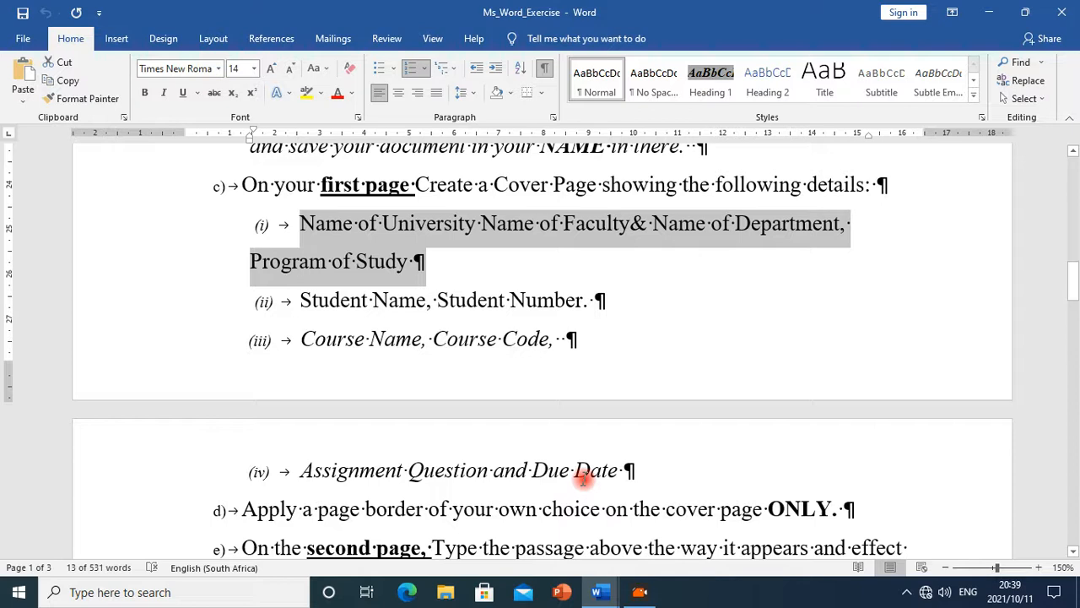
scroll(583, 479, "down", 2)
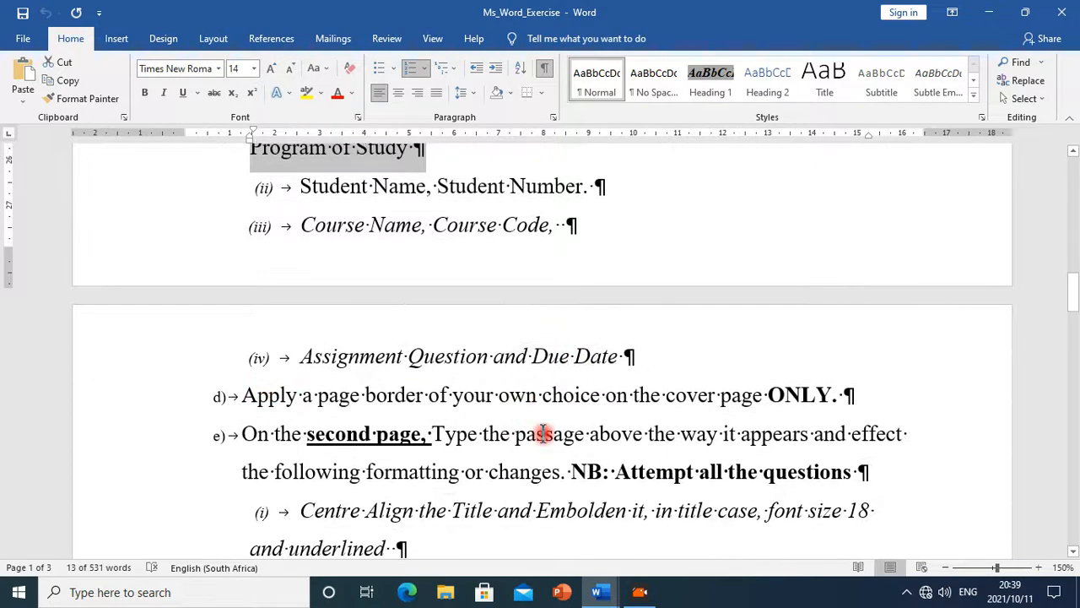
scroll(543, 434, "up", 3)
Return to the Your Name document and insert a page break before the Computer organization title
mouse_move(602, 596)
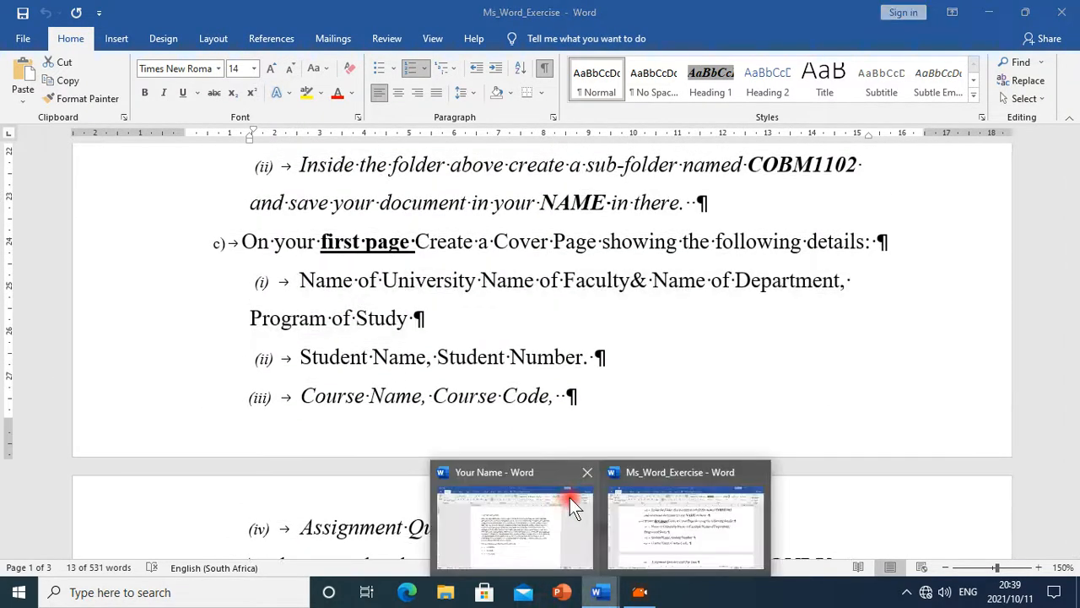
left_click(514, 512)
scroll(384, 267, "up", 1)
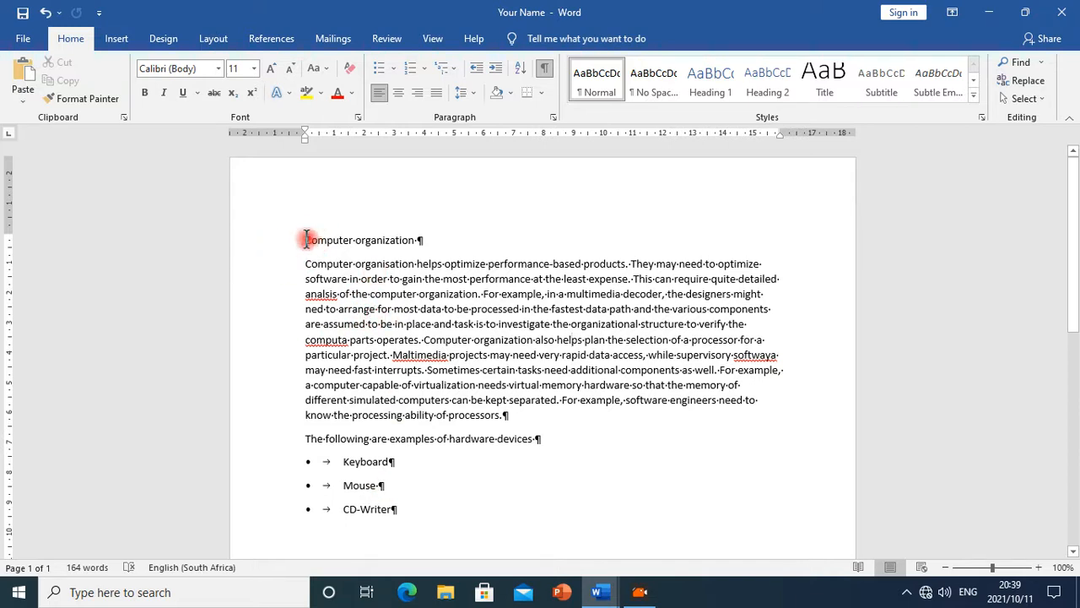
key("ctrl+Return")
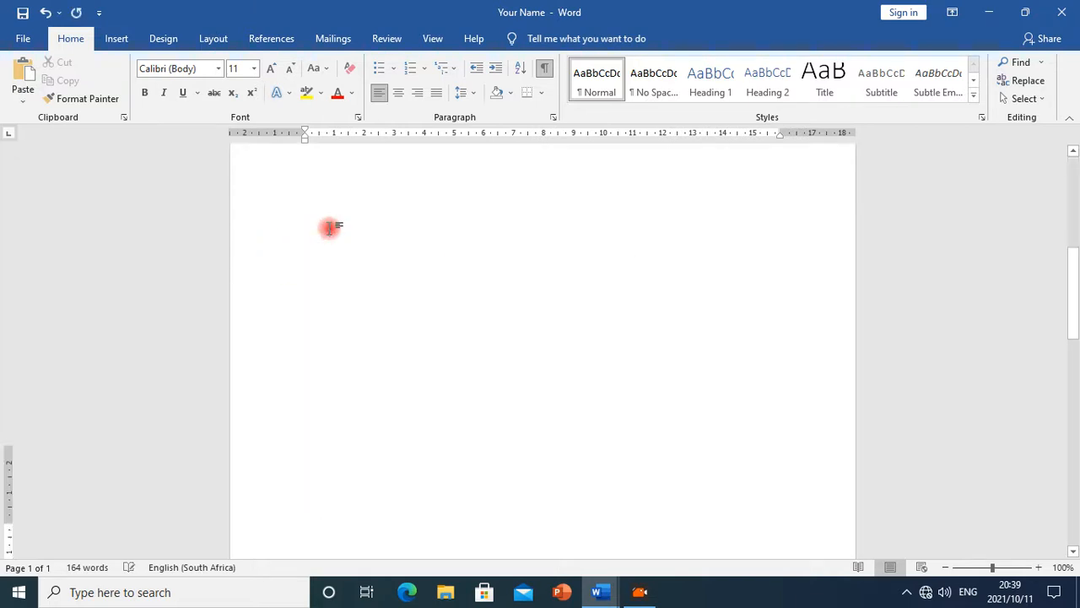
Try pasting the copied cover-page details onto the new blank first page, and undo the paste
scroll(534, 353, "up", 3)
scroll(534, 352, "up", 5)
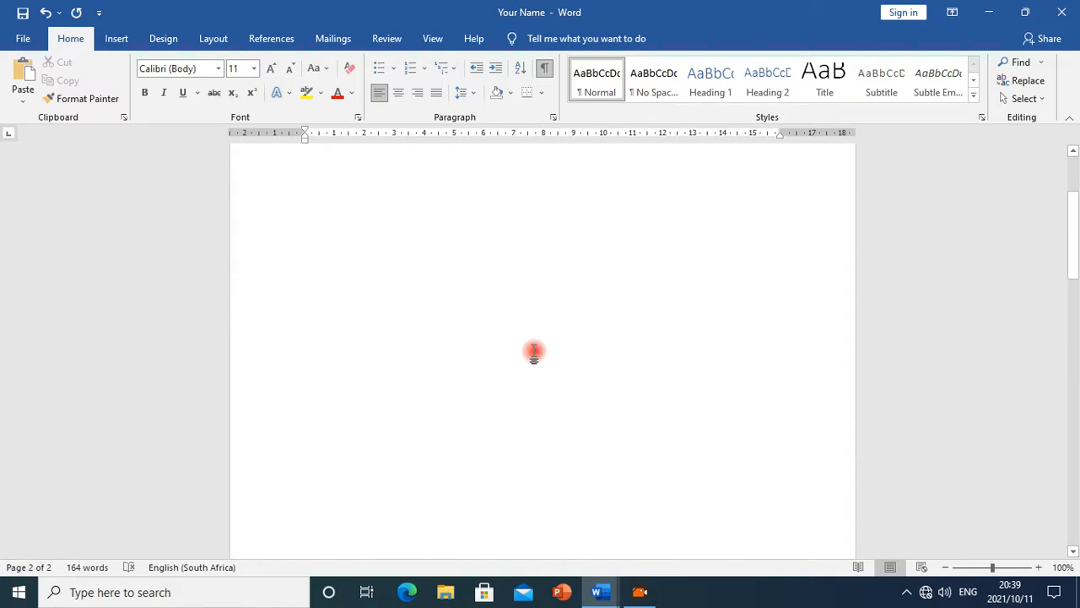
left_click(325, 234)
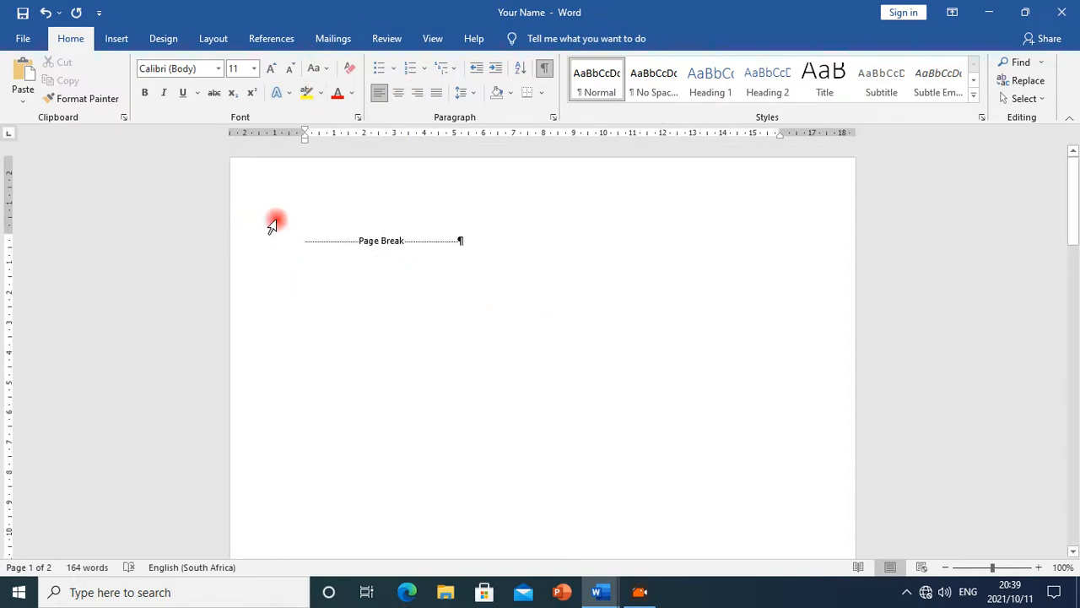
key("ctrl+v")
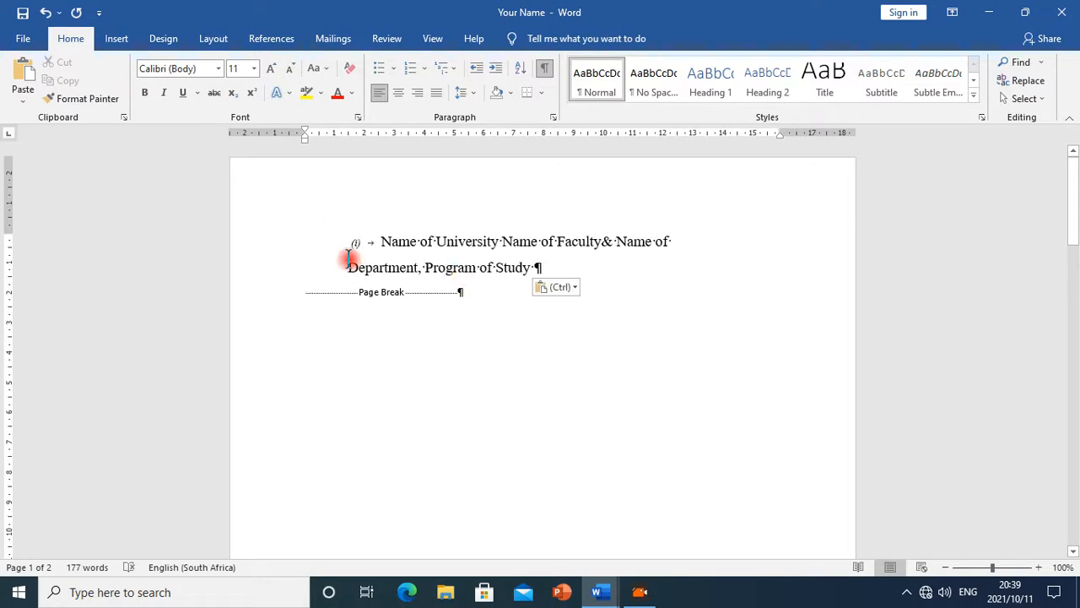
left_click(380, 244)
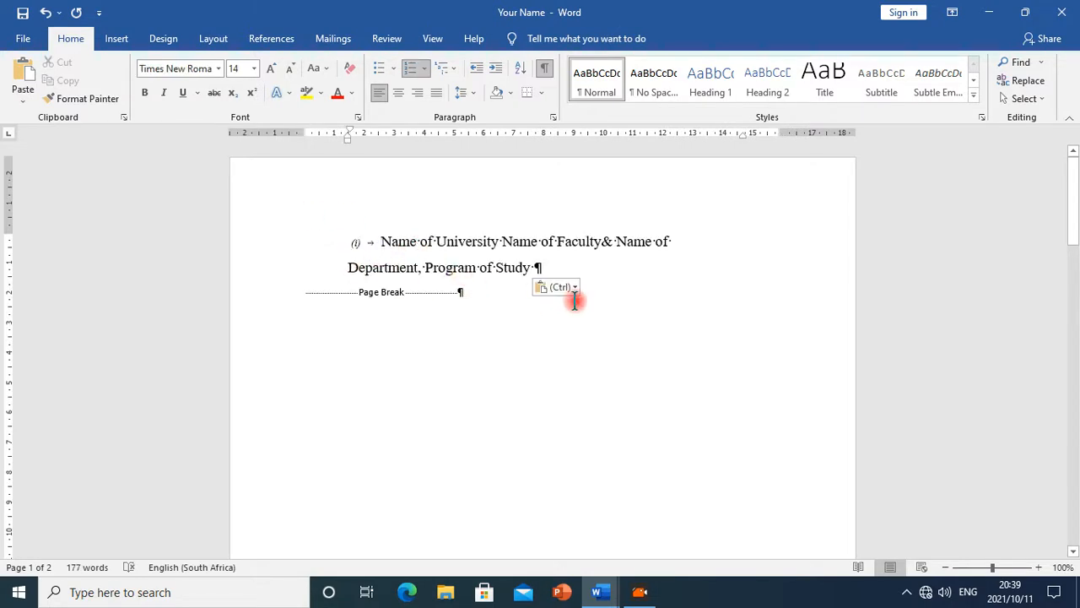
key("ctrl+z")
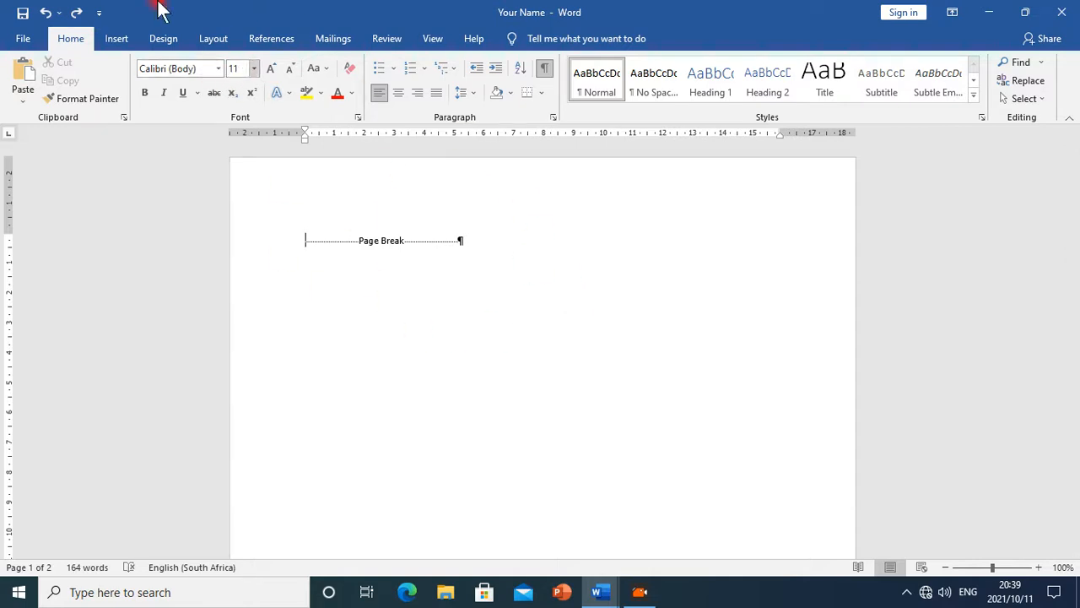
Insert the built-in Facet cover page at the start of the document
left_click(285, 42)
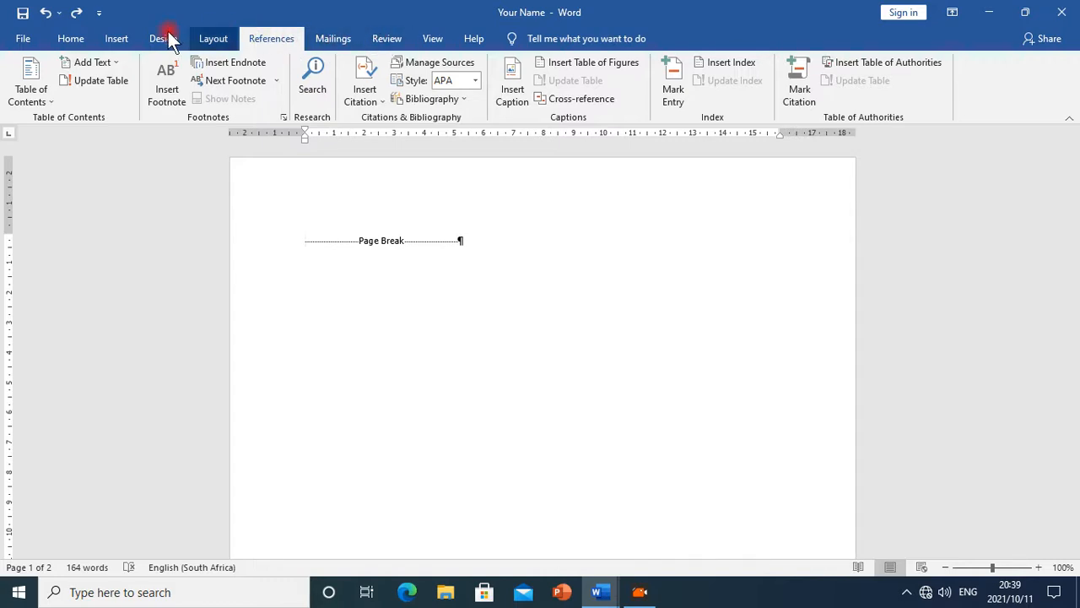
left_click(120, 41)
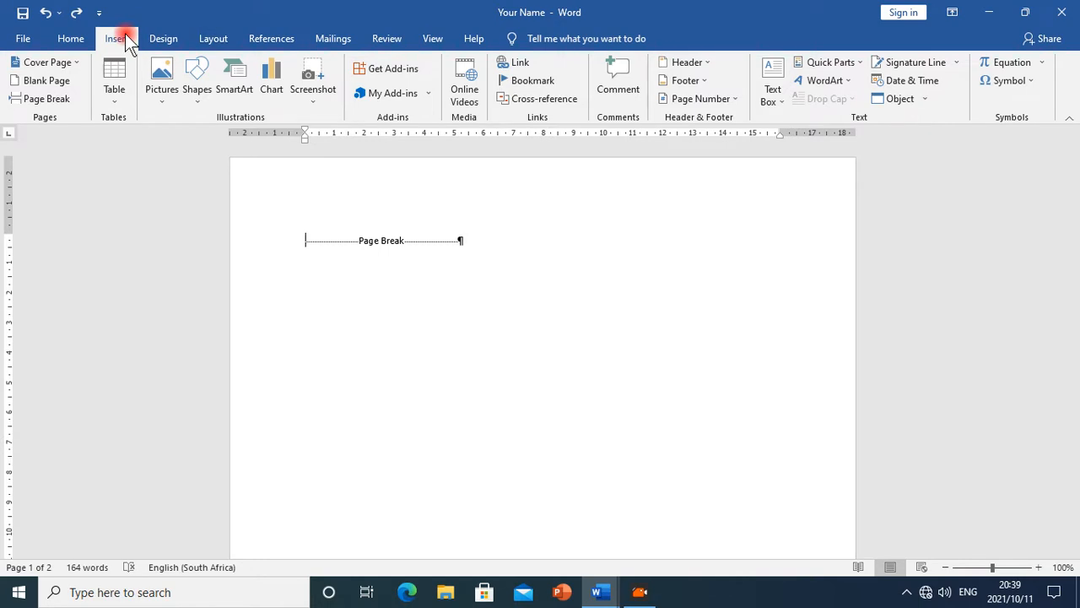
left_click(75, 64)
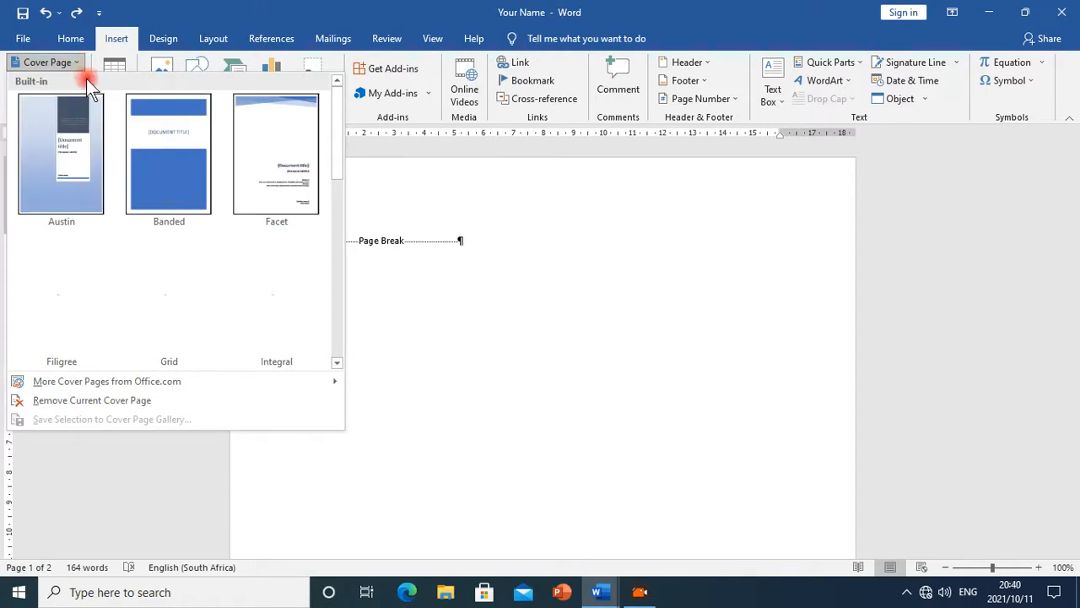
scroll(244, 226, "down", 5)
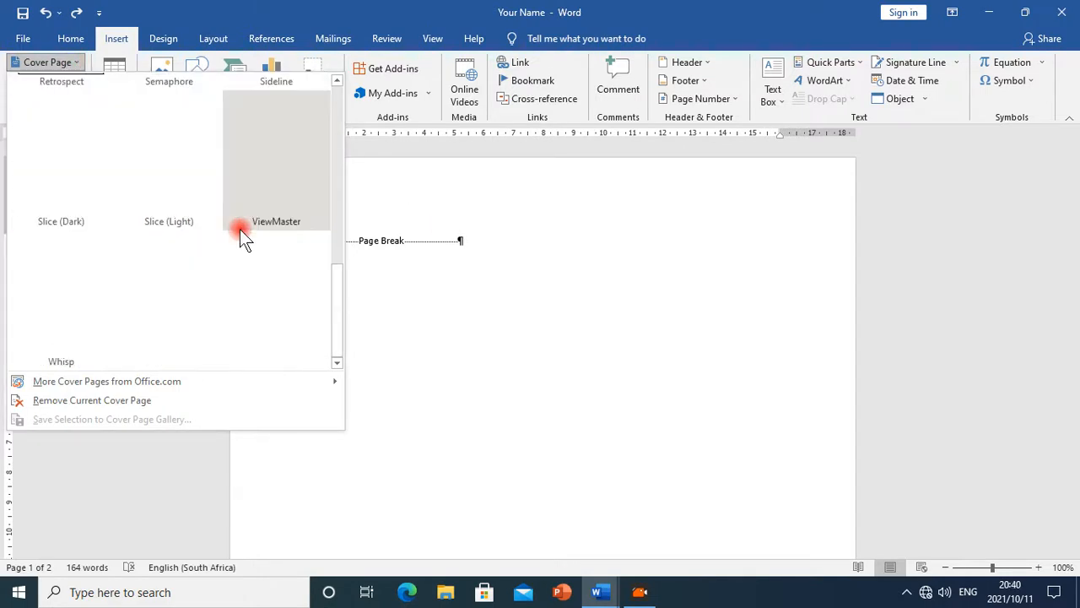
scroll(240, 229, "up", 3)
scroll(240, 228, "down", 3)
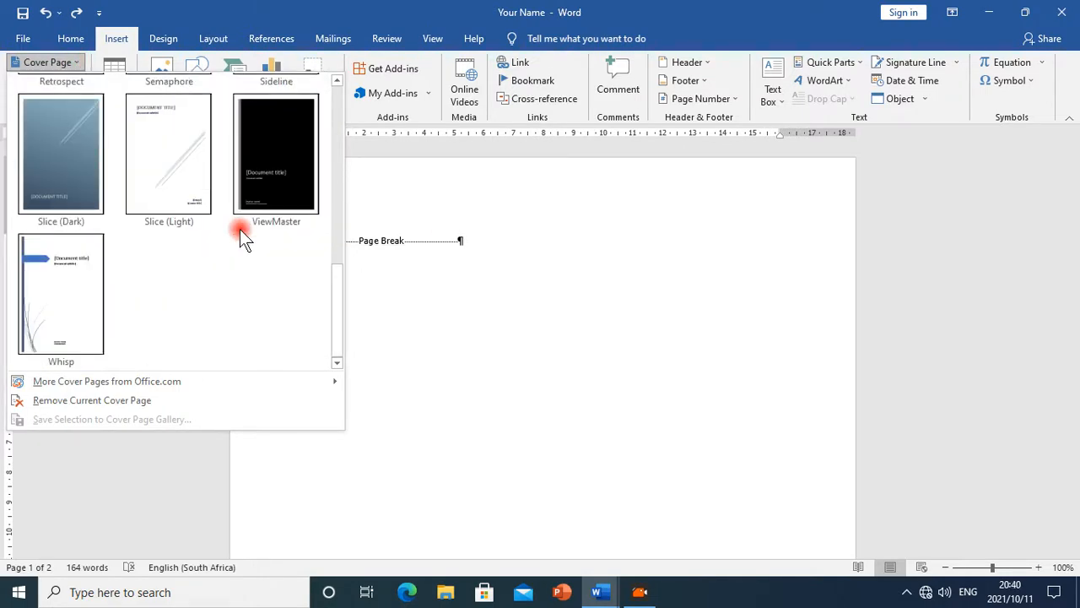
left_click_drag(335, 305, 328, 132)
left_click(253, 125)
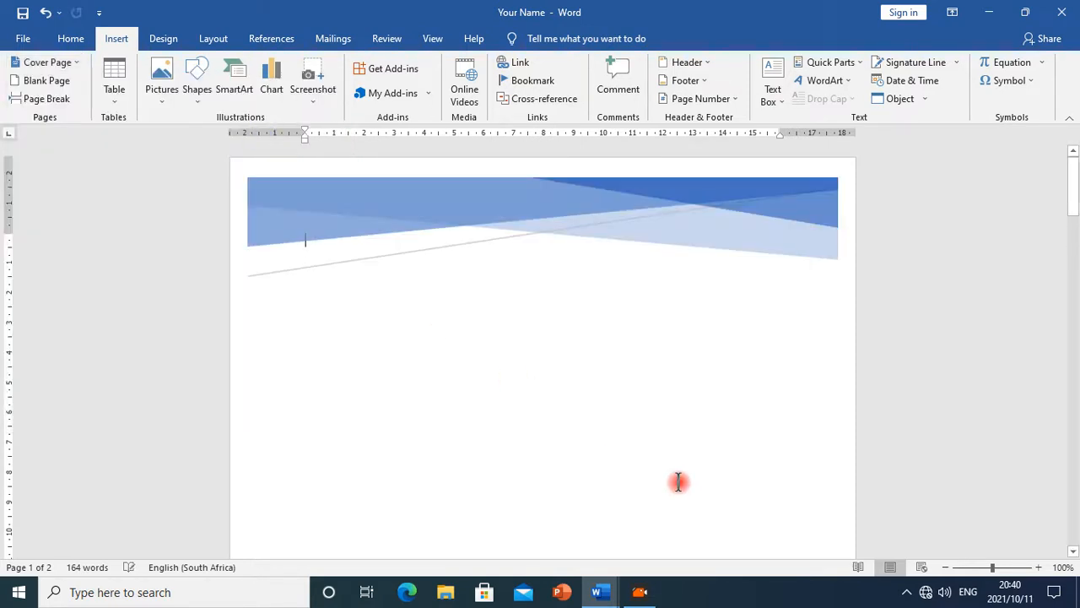
Move the Document title placeholder further down inside the cover page's title box
scroll(545, 335, "down", 5)
scroll(534, 319, "down", 3)
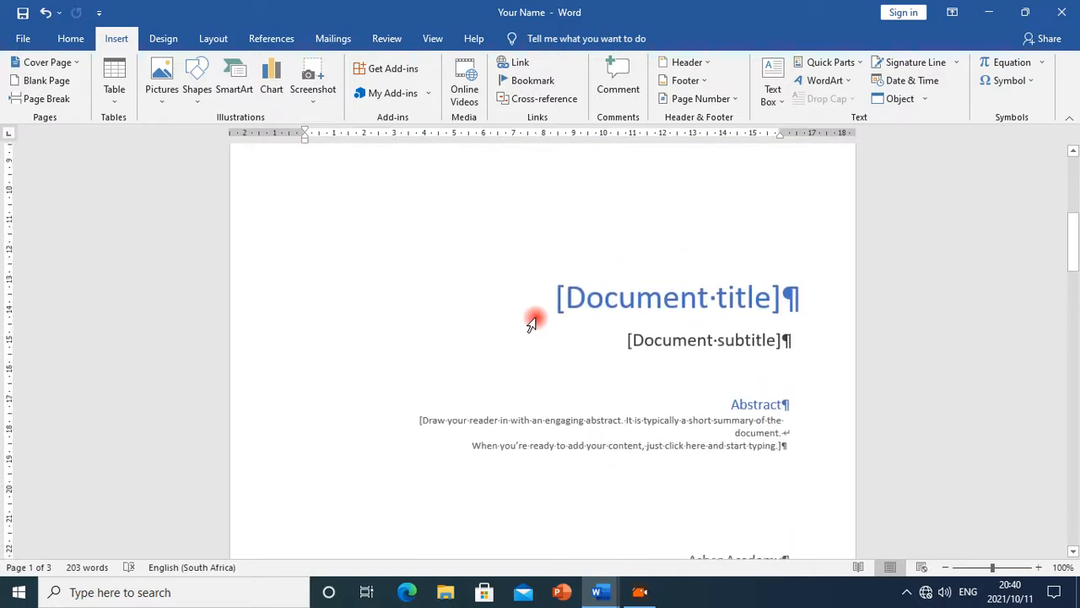
left_click(679, 274)
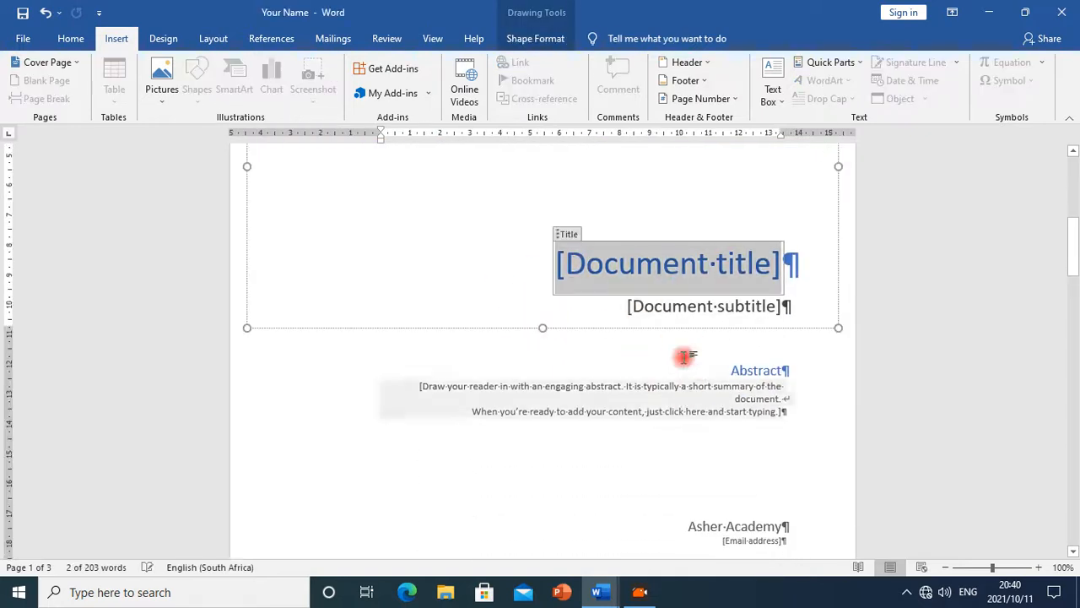
left_click(573, 232)
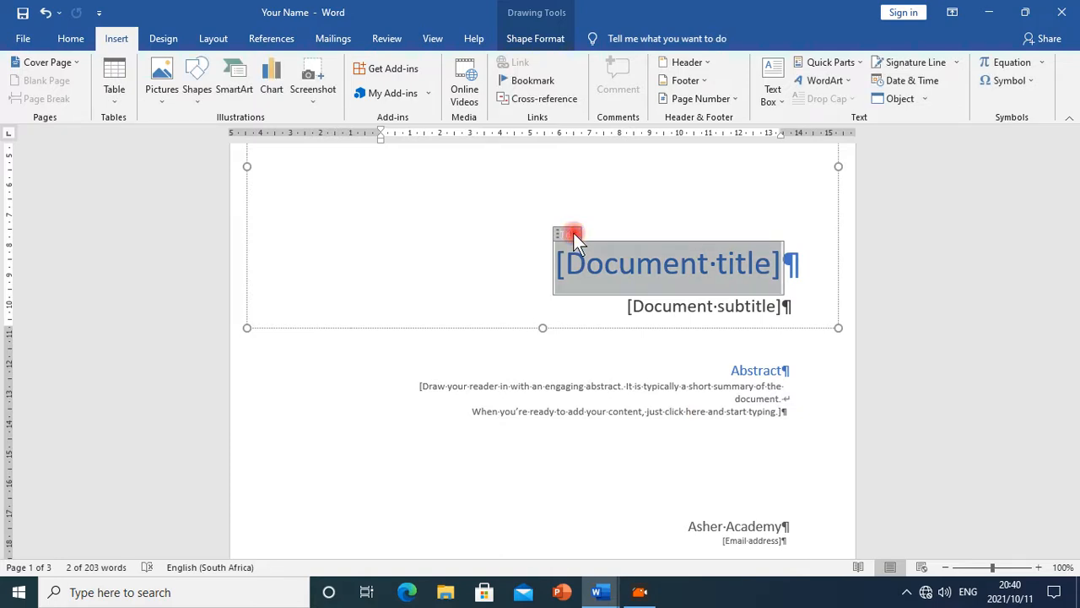
left_click_drag(573, 232, 571, 387)
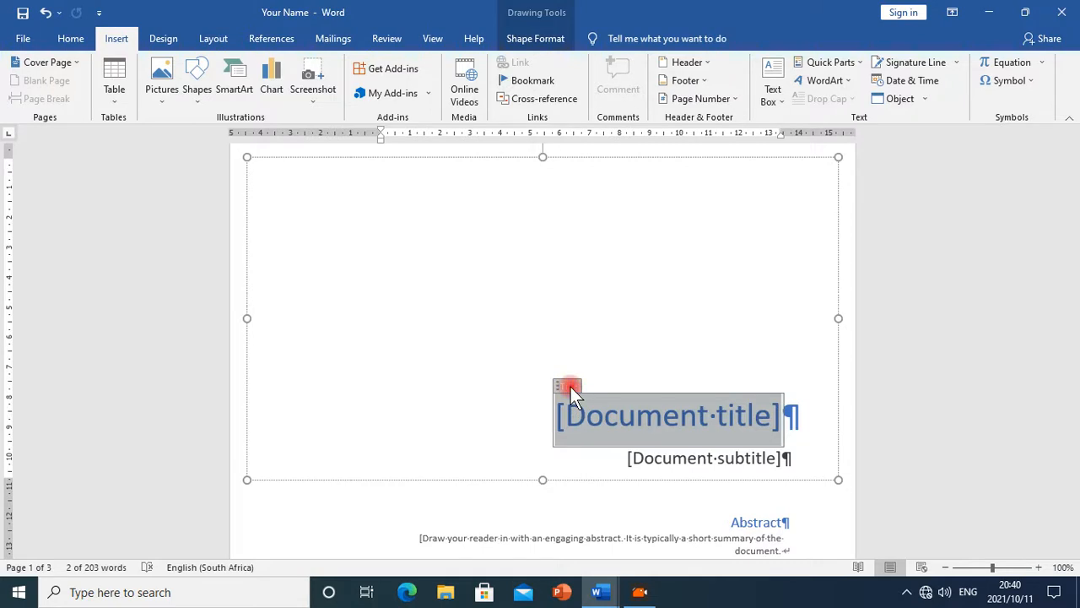
right_click(577, 406)
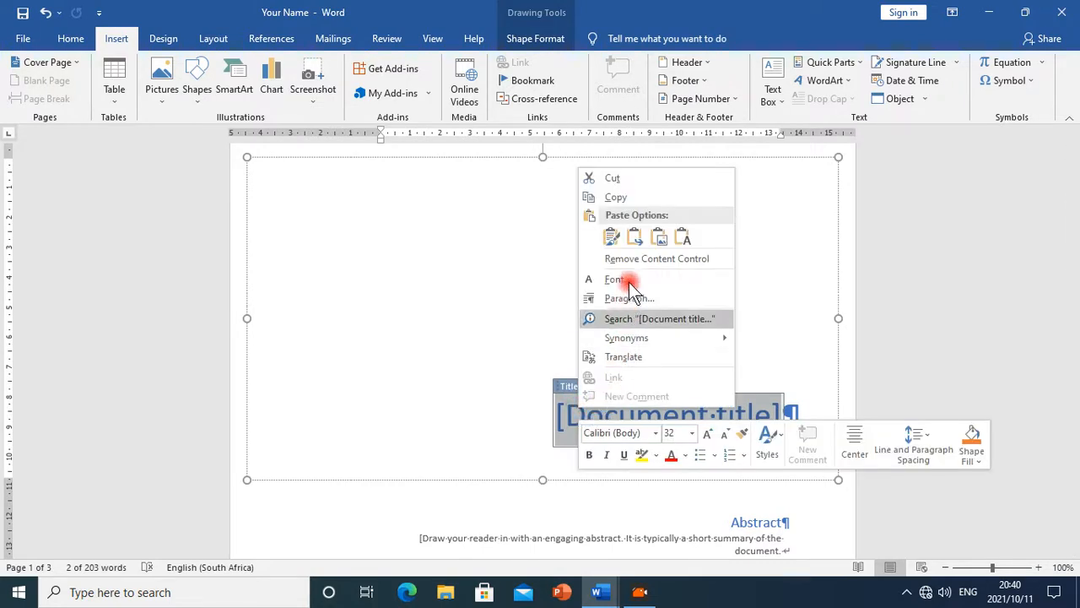
left_click(429, 276)
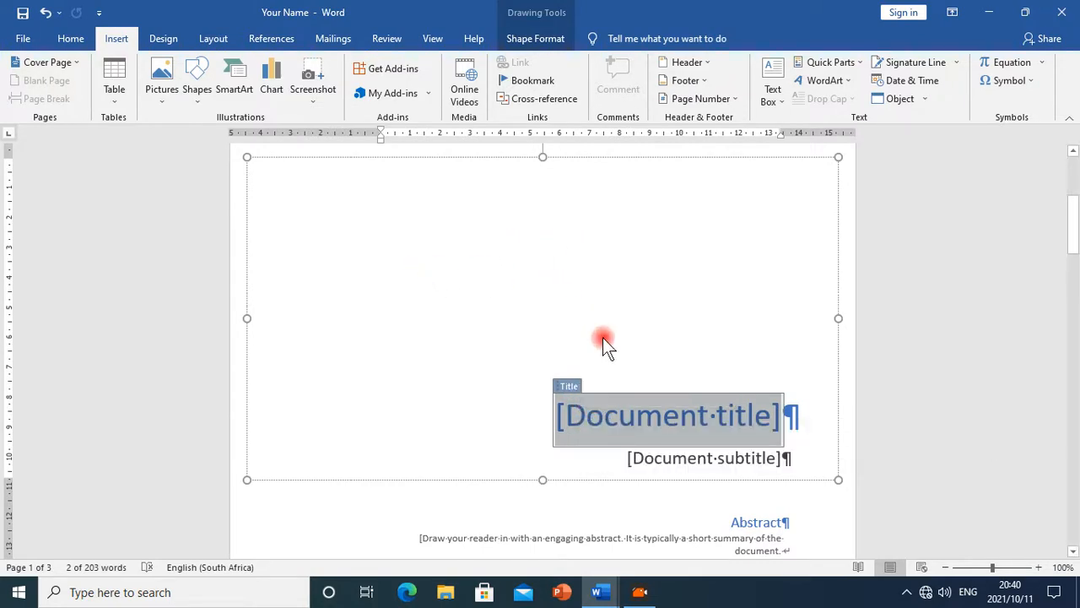
scroll(595, 321, "down", 3)
scroll(594, 315, "up", 6)
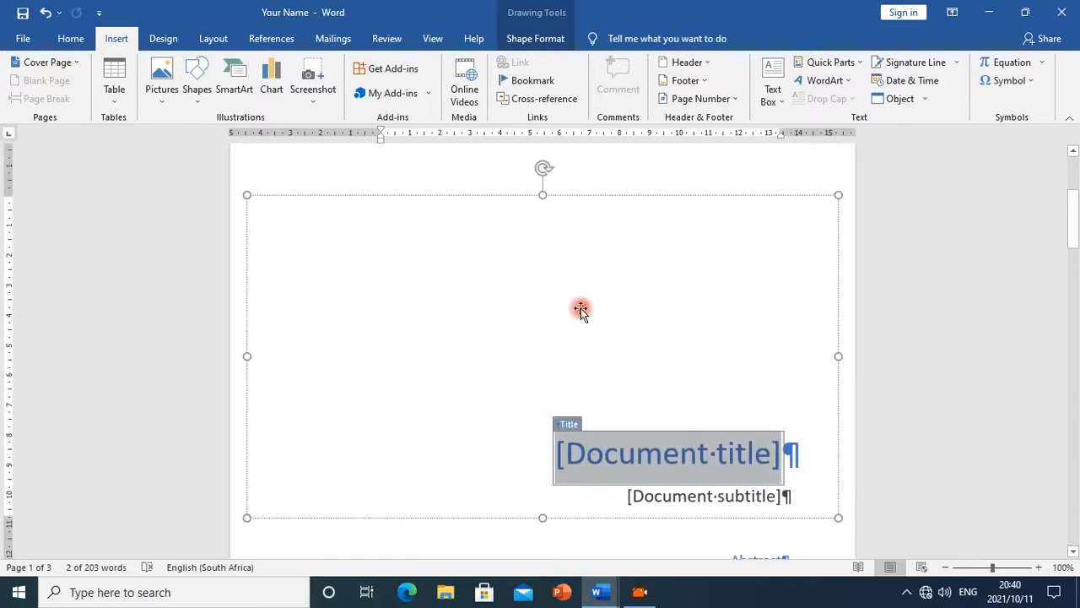
left_click(386, 284)
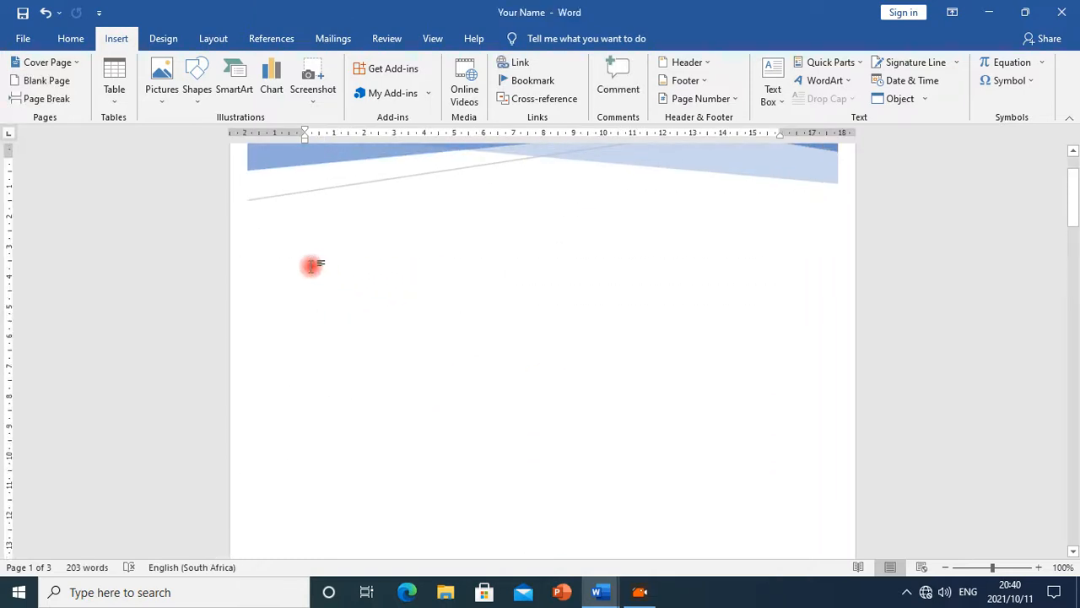
left_click_drag(310, 266, 452, 264)
left_click(451, 292)
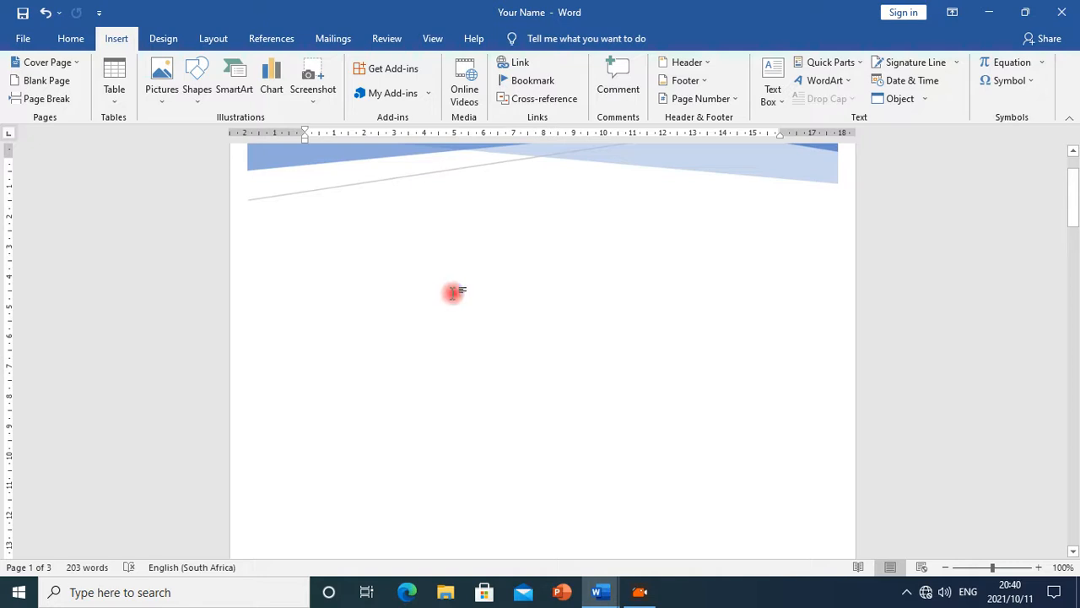
left_click(348, 285)
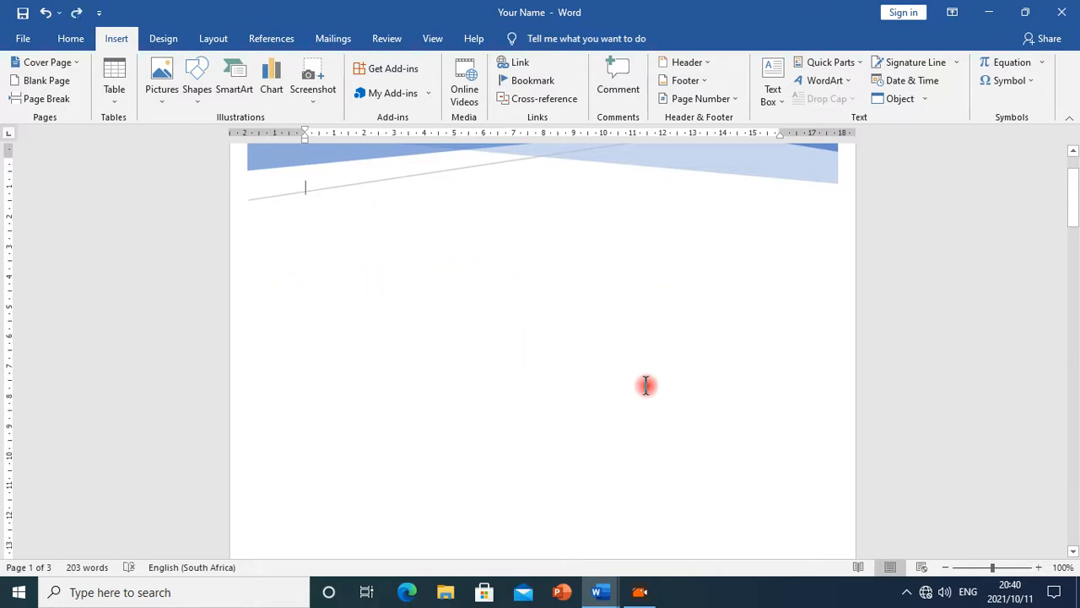
Delete the Document title placeholder from the cover page's title box
scroll(570, 443, "down", 4)
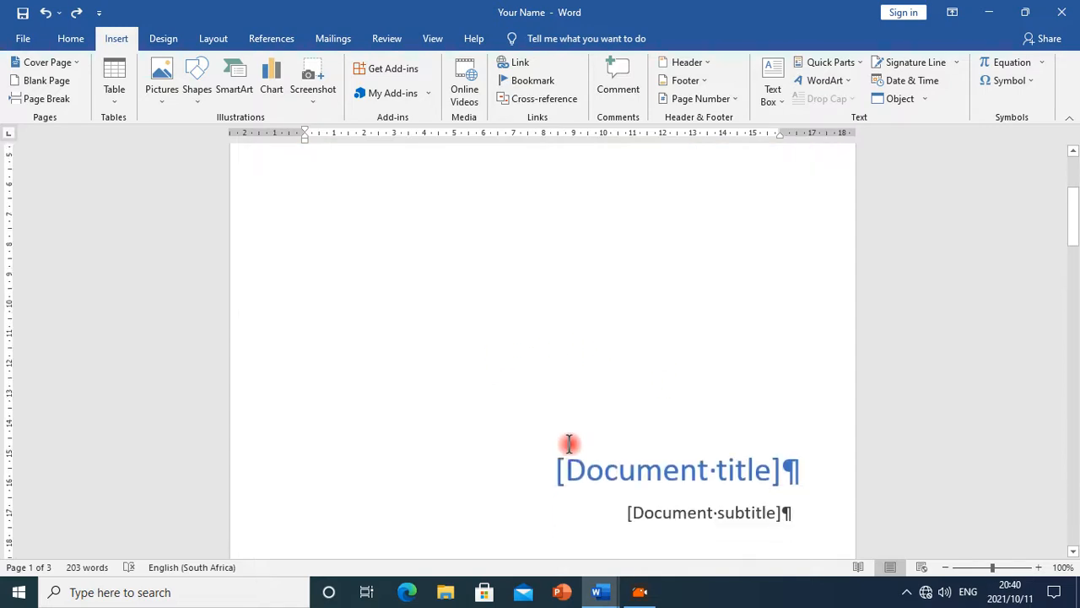
scroll(565, 442, "down", 3)
left_click(549, 405)
left_click(506, 345)
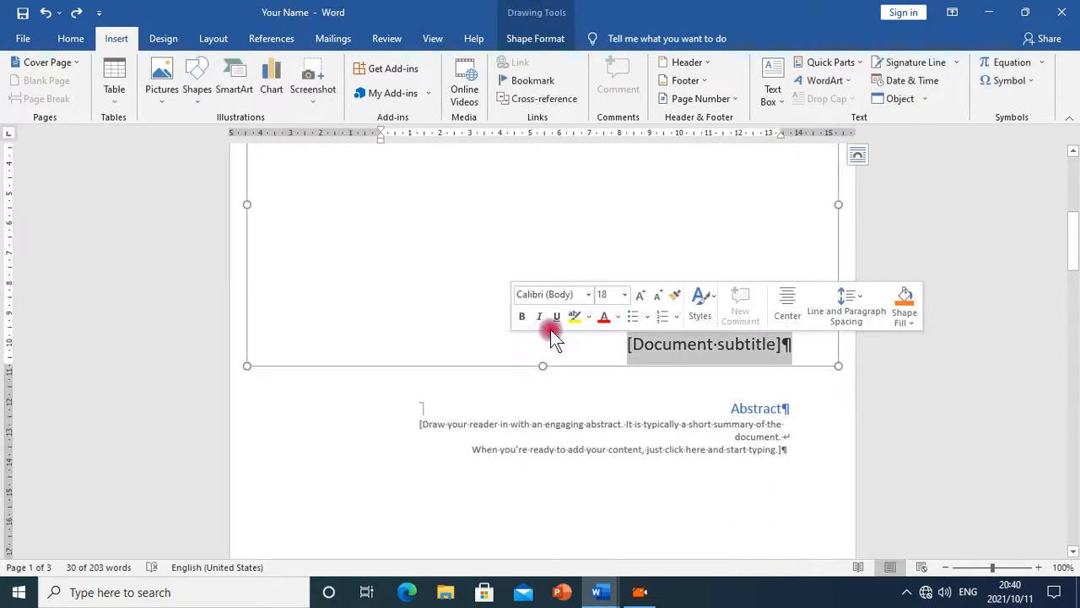
scroll(486, 346, "up", 4)
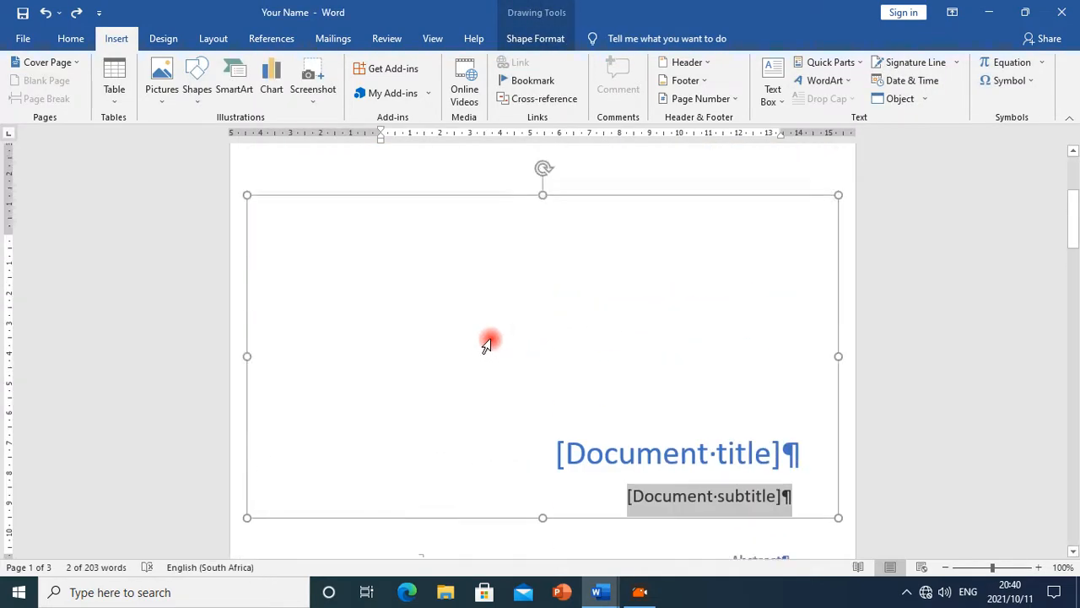
right_click(307, 284)
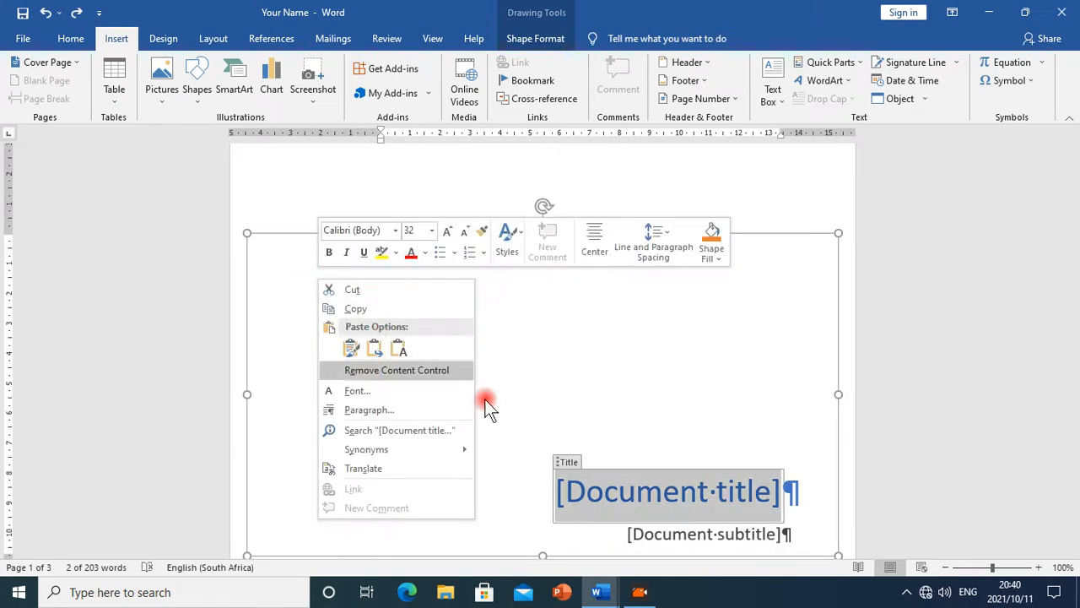
left_click(600, 362)
left_click(484, 309)
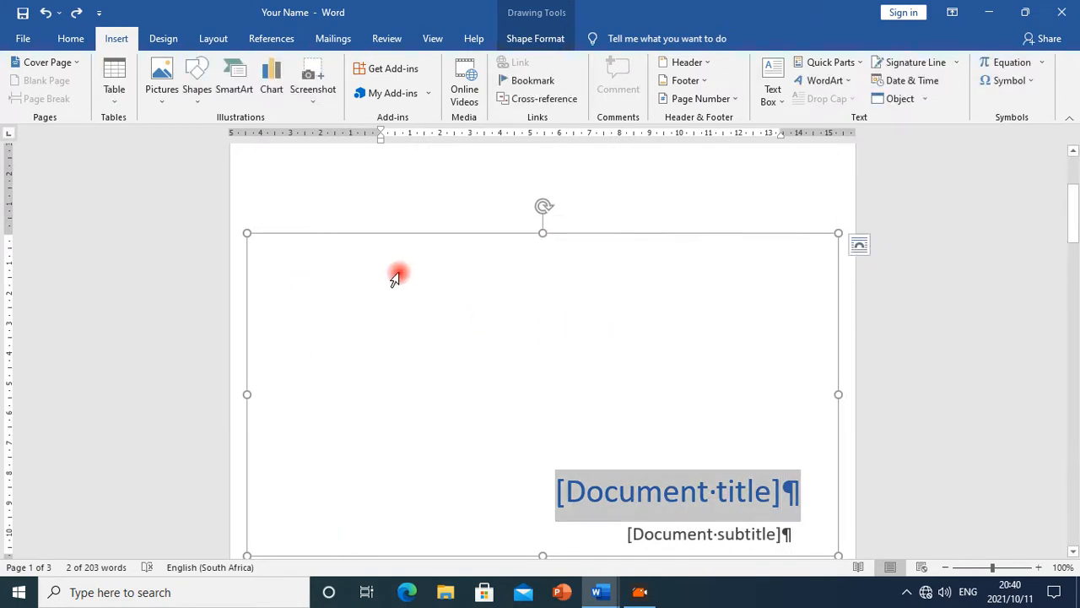
key("Delete")
Delete the Document subtitle box from the cover page
scroll(544, 393, "down", 5)
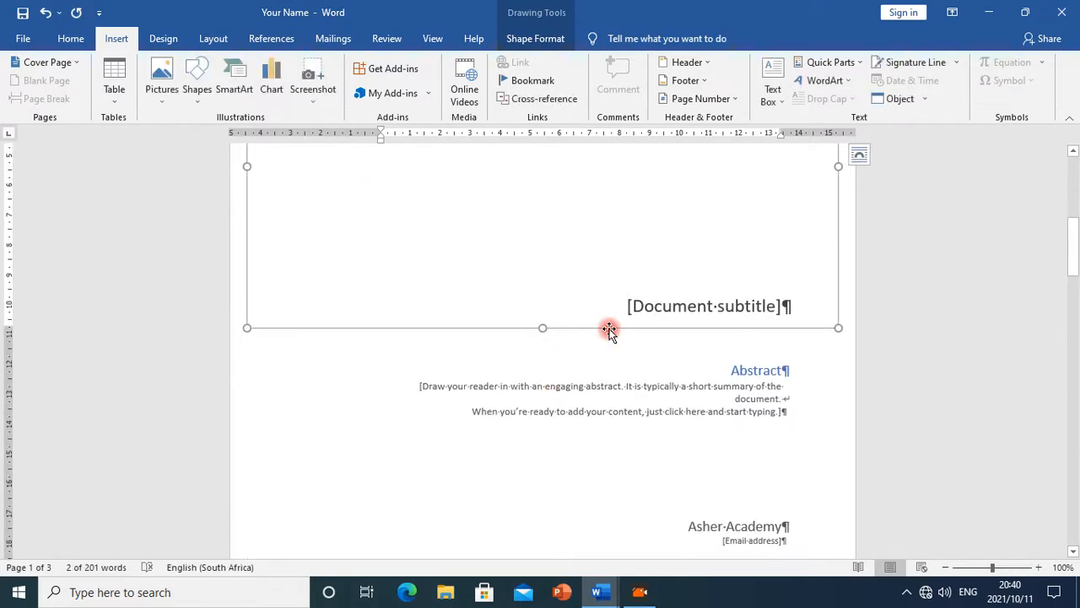
key("Delete")
scroll(573, 407, "up", 3)
scroll(507, 384, "down", 3)
scroll(338, 287, "up", 2)
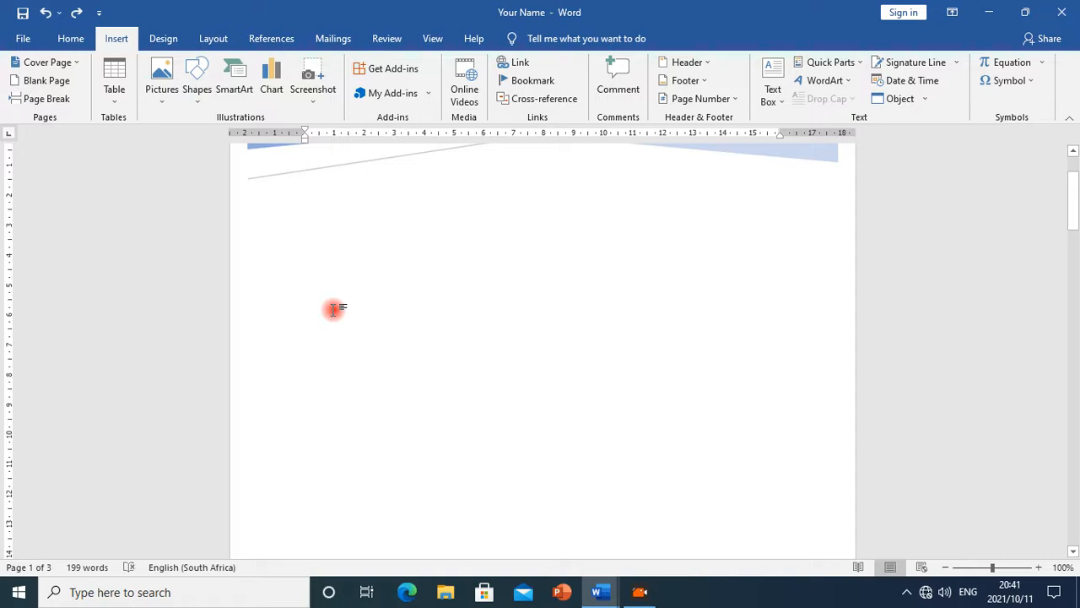
Insert a page break on the cover page and enter the line University: with two tabs and Name Of University
left_click(333, 309)
key("ctrl+Return")
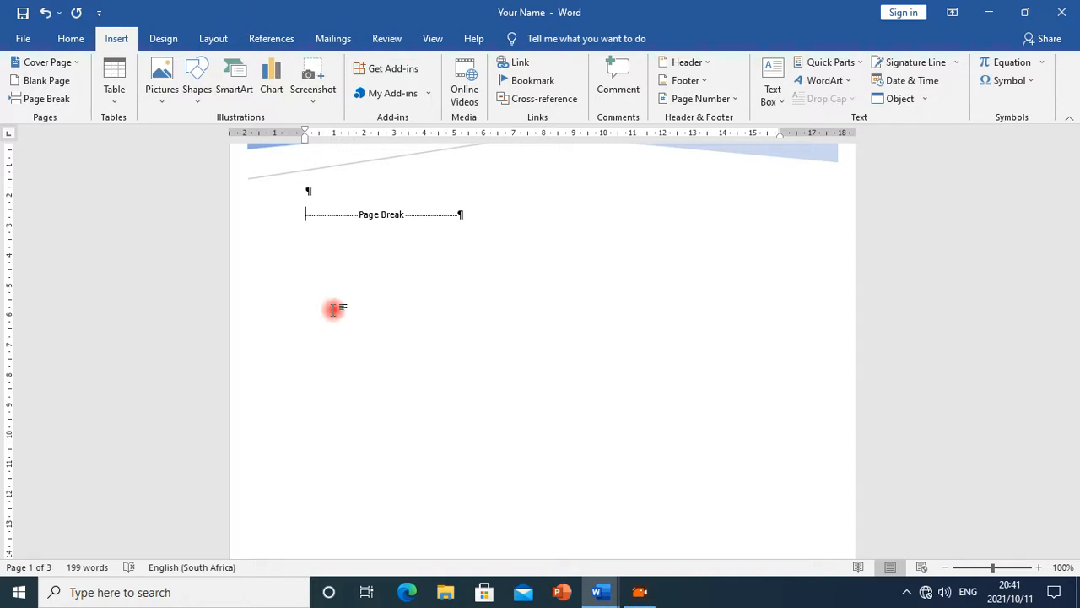
type("University")
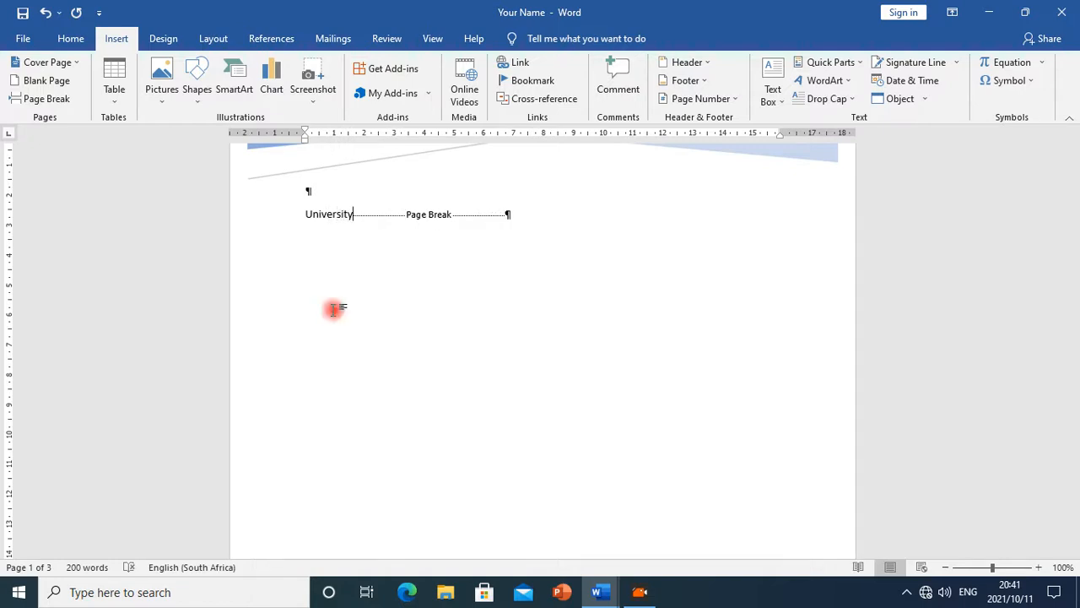
type(":")
key("Tab")
key("Tab")
type("Name Of University")
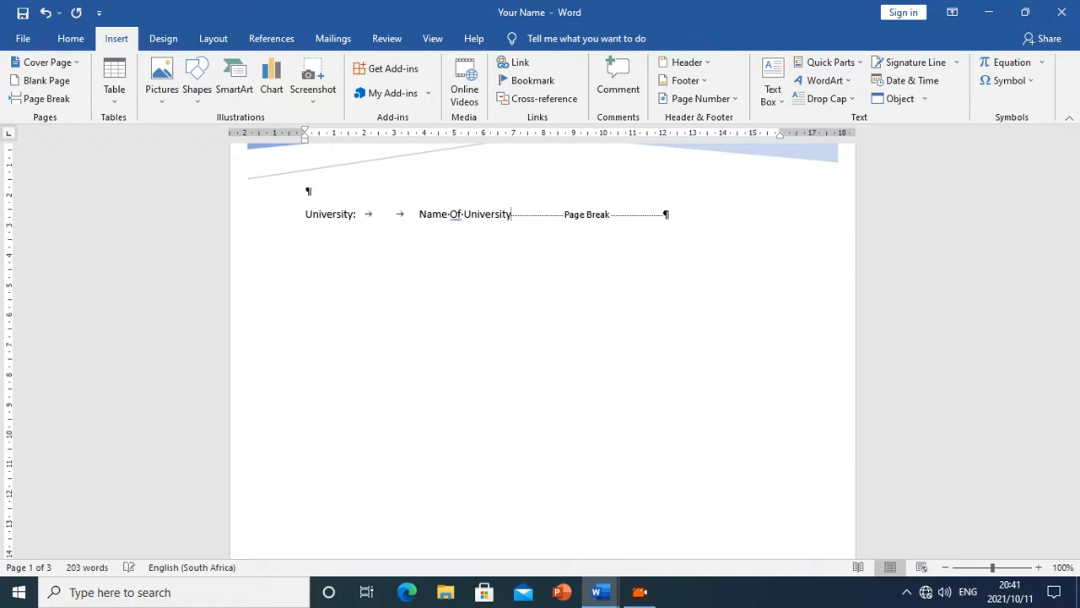
key("Return")
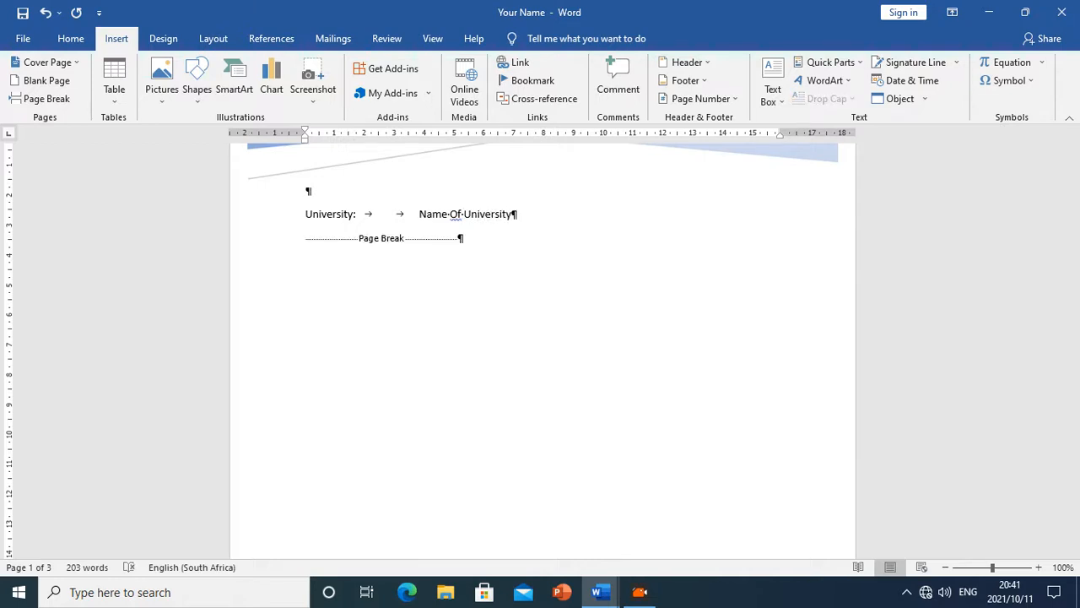
Paste the copied cover-page requirements below, and add the line Faculty: with two tabs and Commerce
type("Name of University Name of Faculty& Name of Department, Program of Study")
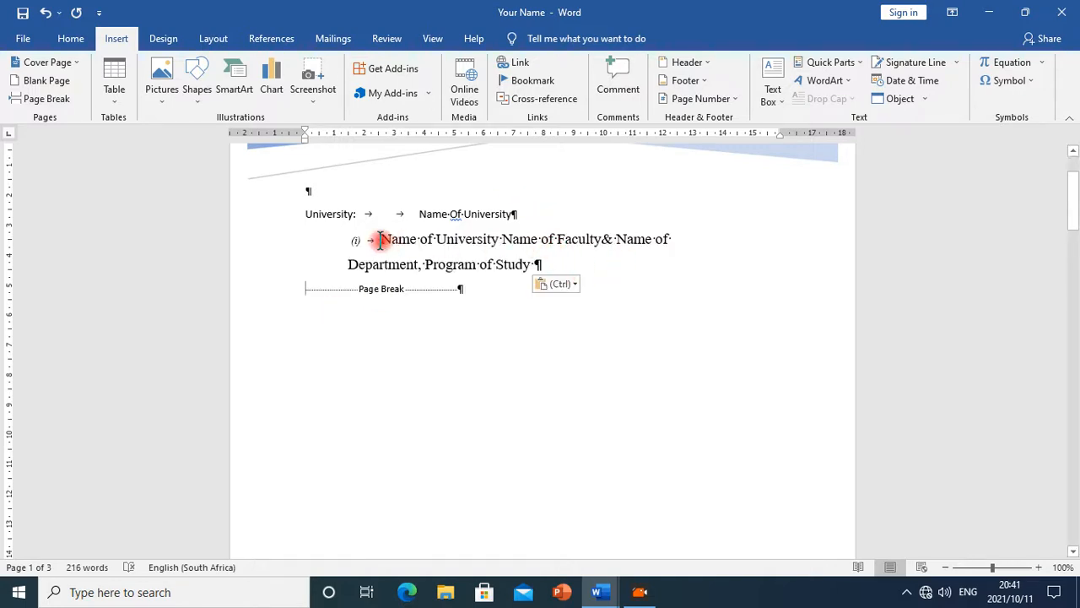
left_click(564, 217)
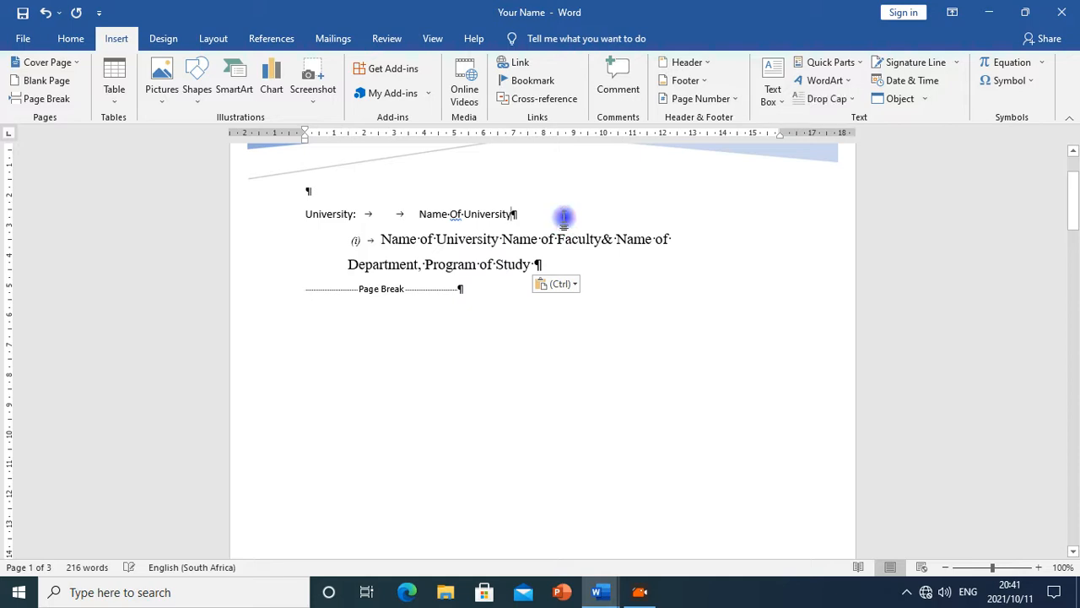
left_click(613, 218)
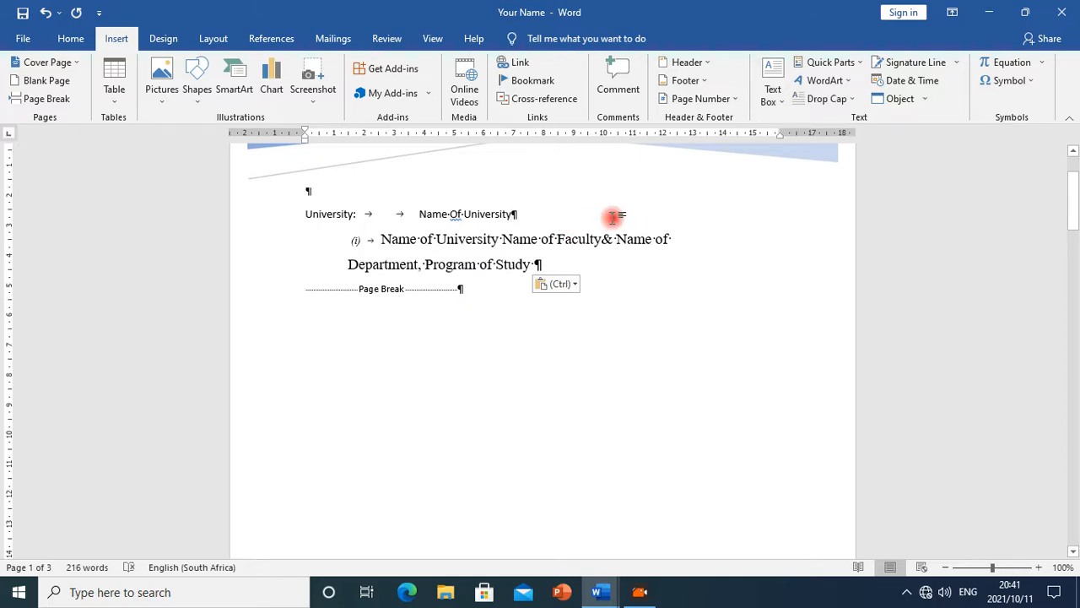
key("Return")
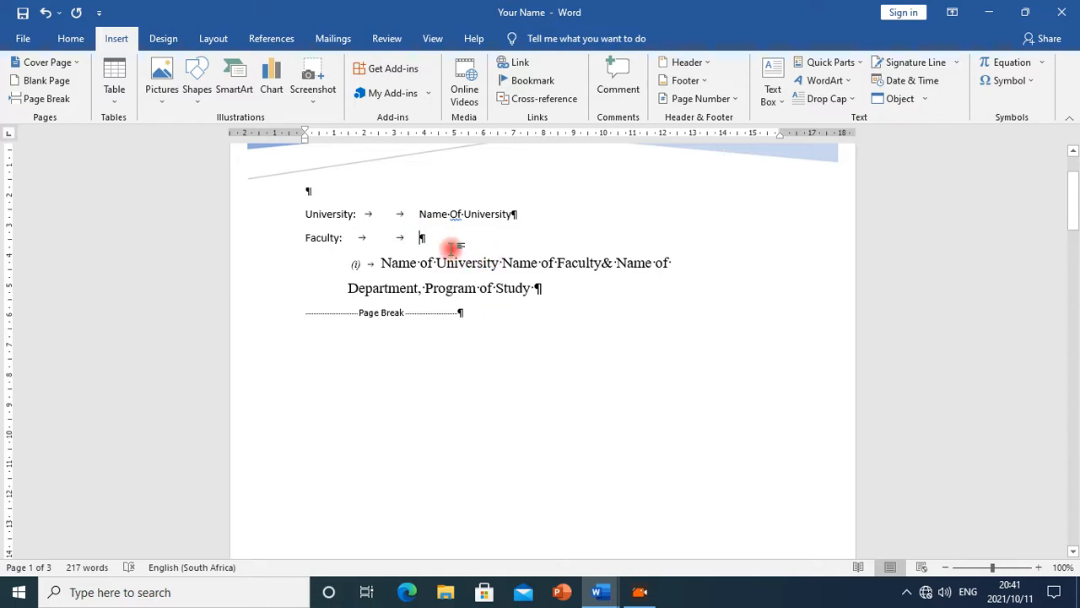
type("Bu")
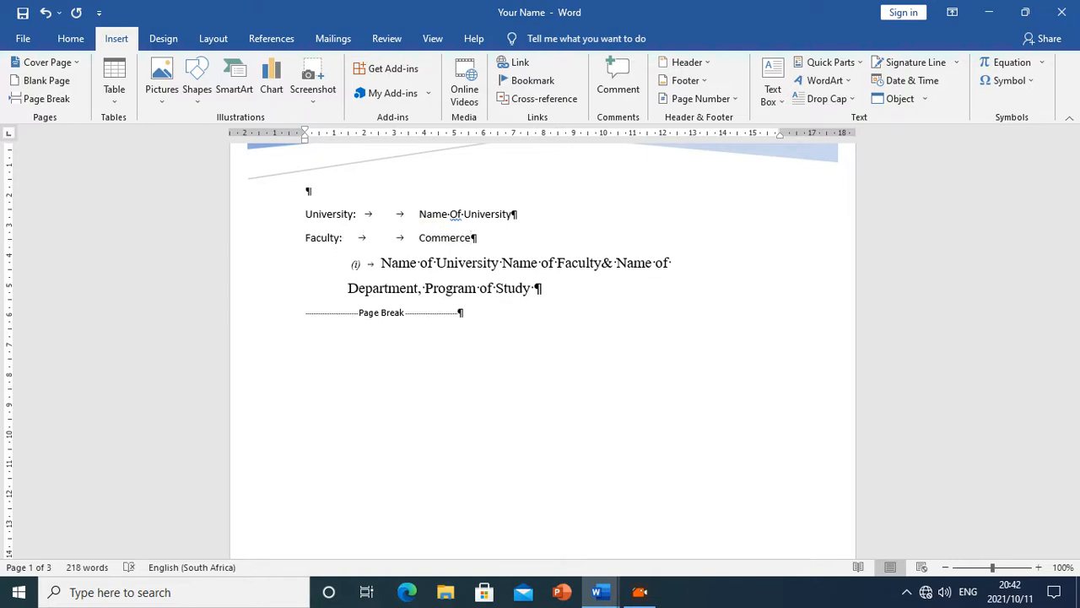
key("Return")
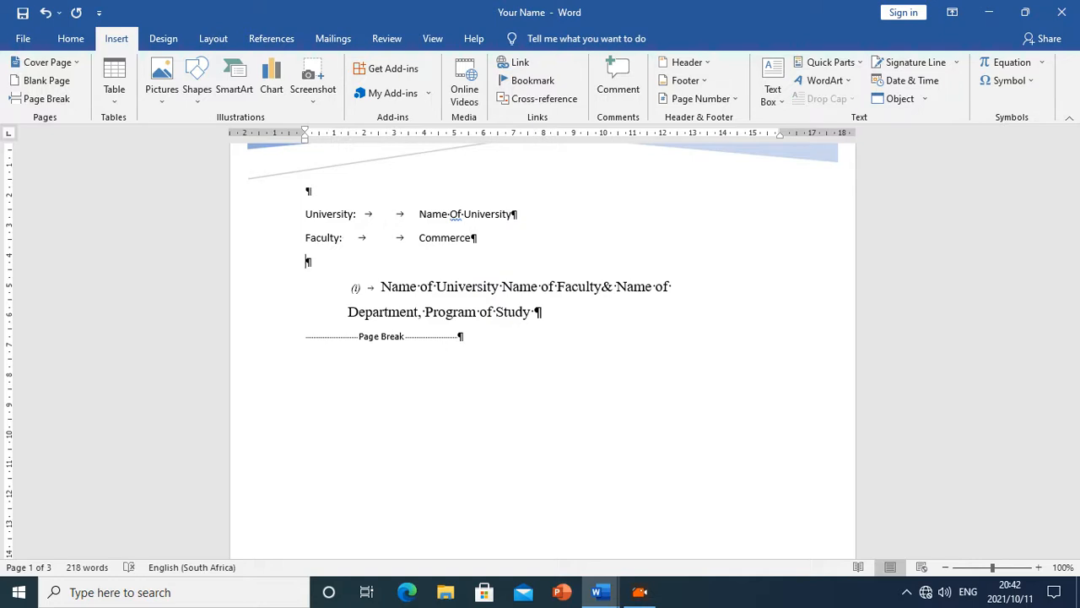
Add the line Department: with two tabs and Marketing below the Faculty line
type("Department:")
key("Tab")
key("Tab")
type("Marketing")
key("Return")
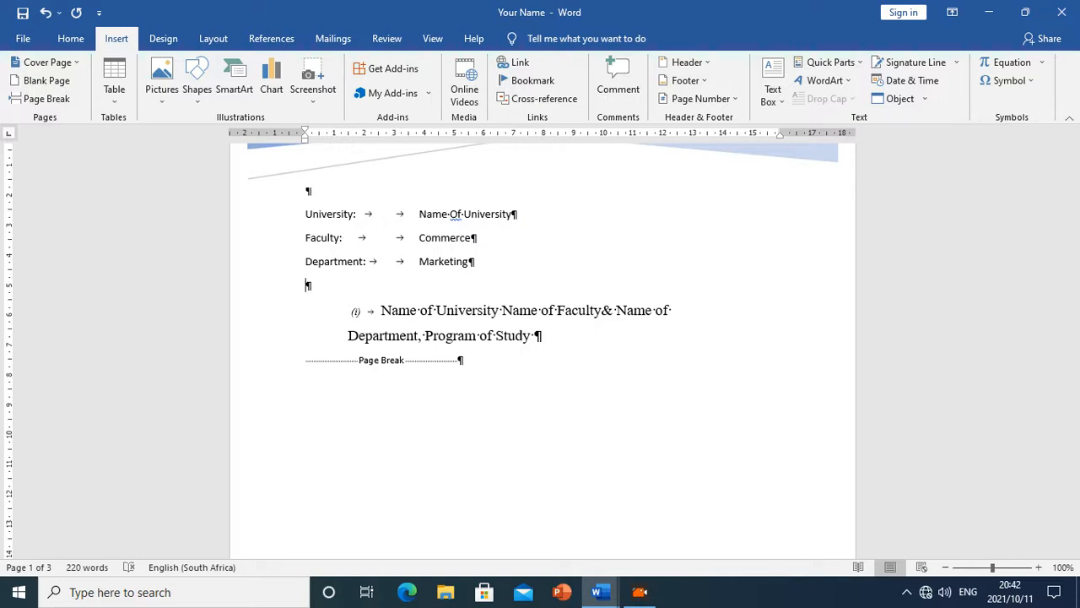
Add the line Programme: with two tabs and BCom Marketing and Communication
type("Programme:")
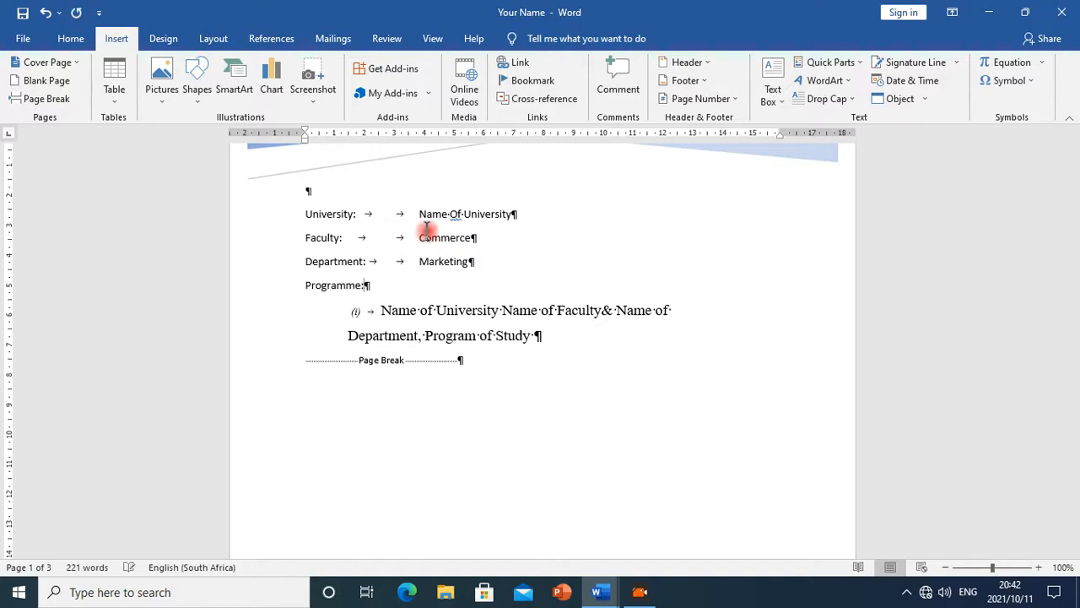
key("Tab")
key("Tab")
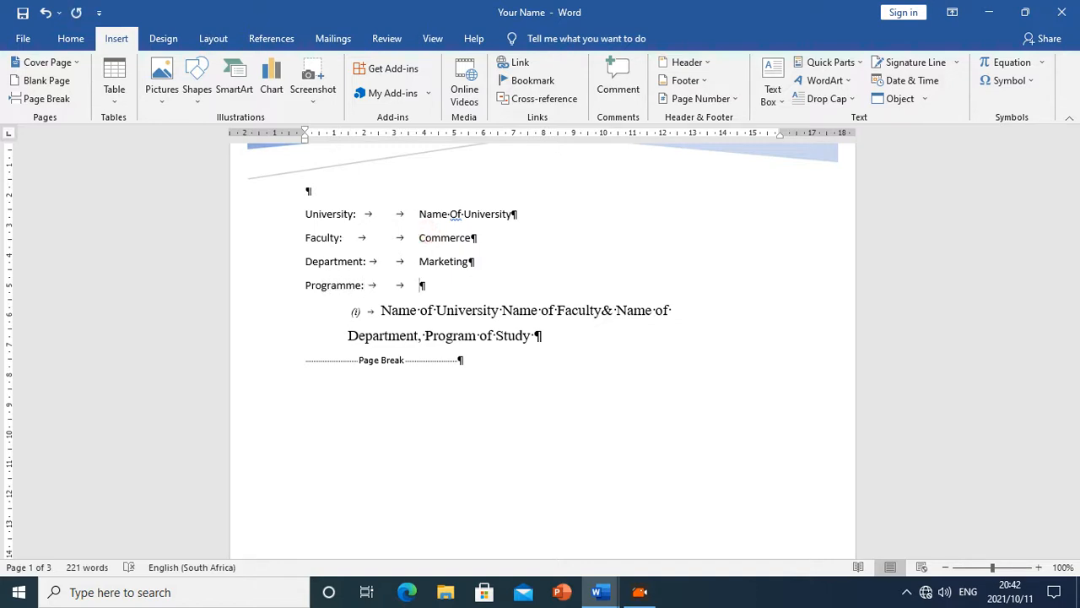
type("BCom Marketing and Communication")
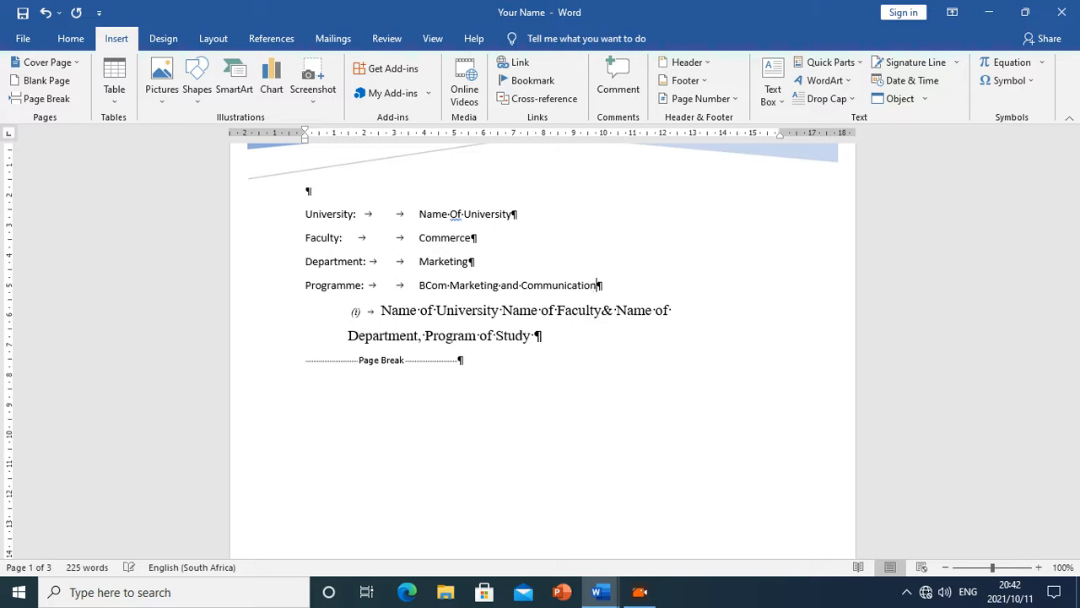
key("Return")
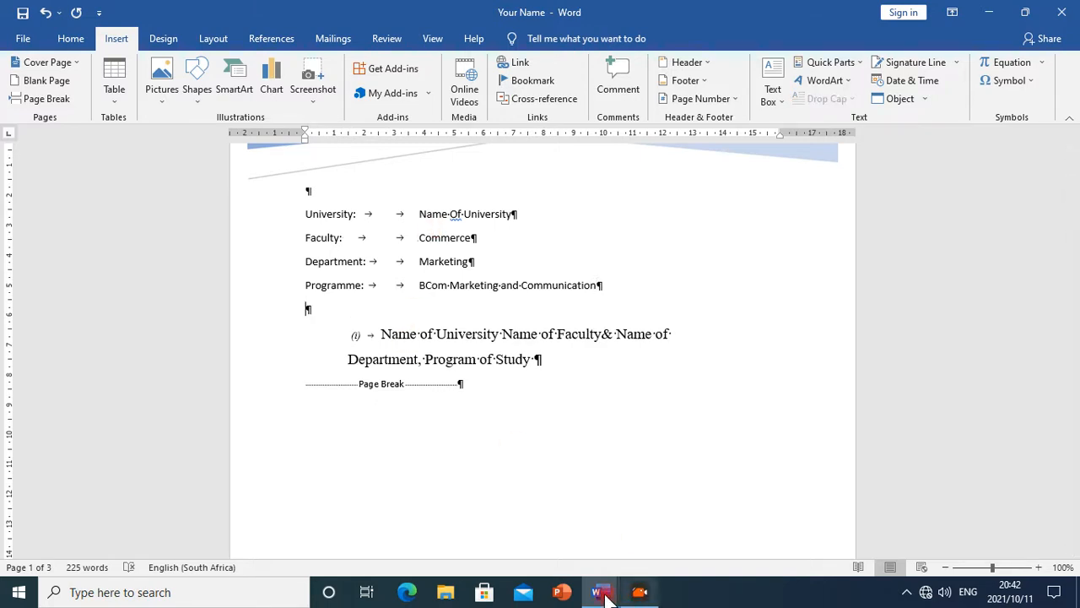
Switch to Ms_Word_Exercise and select the Student Name, Course Name and Assignment Question requirement lines to copy
mouse_move(601, 595)
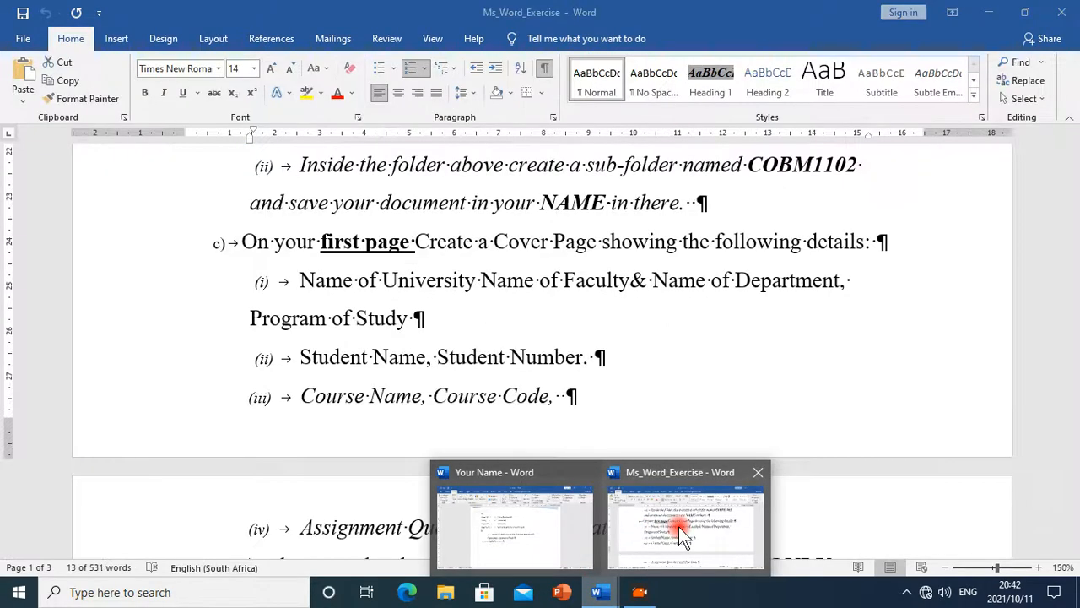
left_click(680, 532)
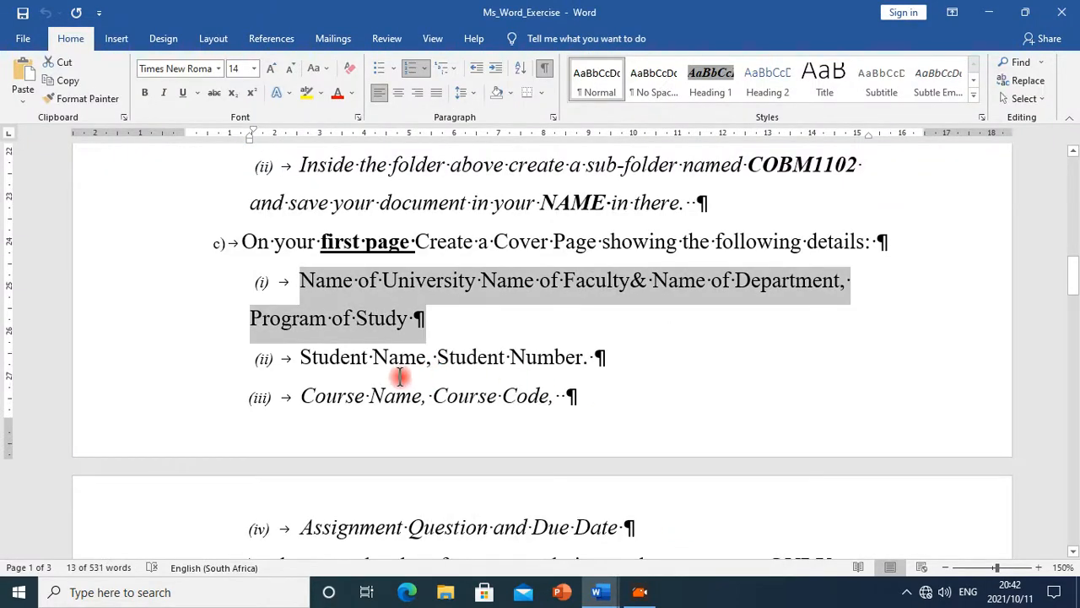
left_click_drag(304, 356, 642, 512)
key("ctrl+c")
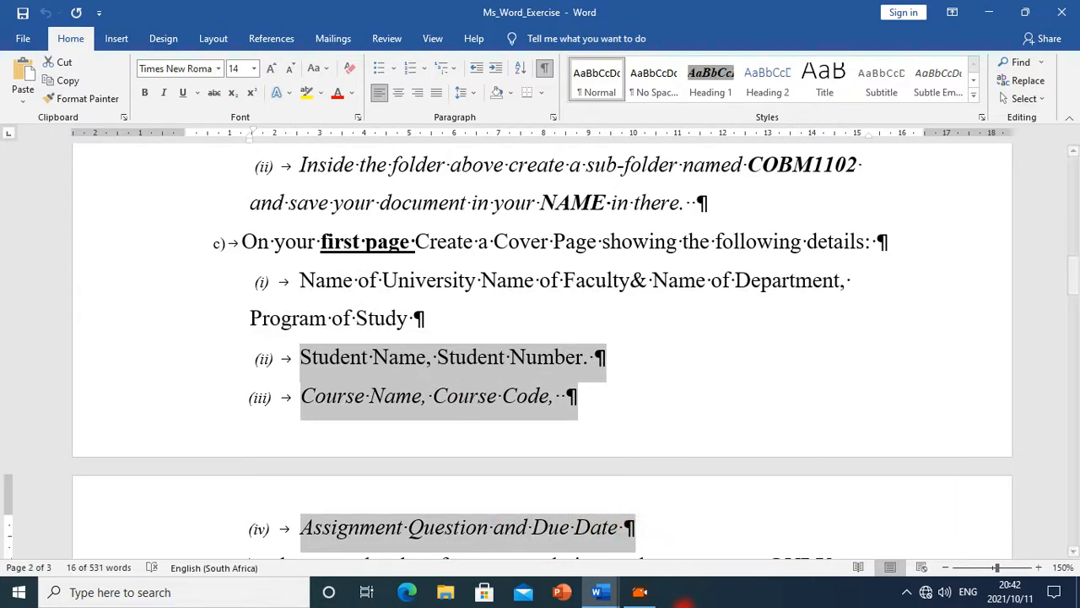
Return to Your Name and replace the pasted first requirement paragraph with the copied requirement lines
mouse_move(597, 592)
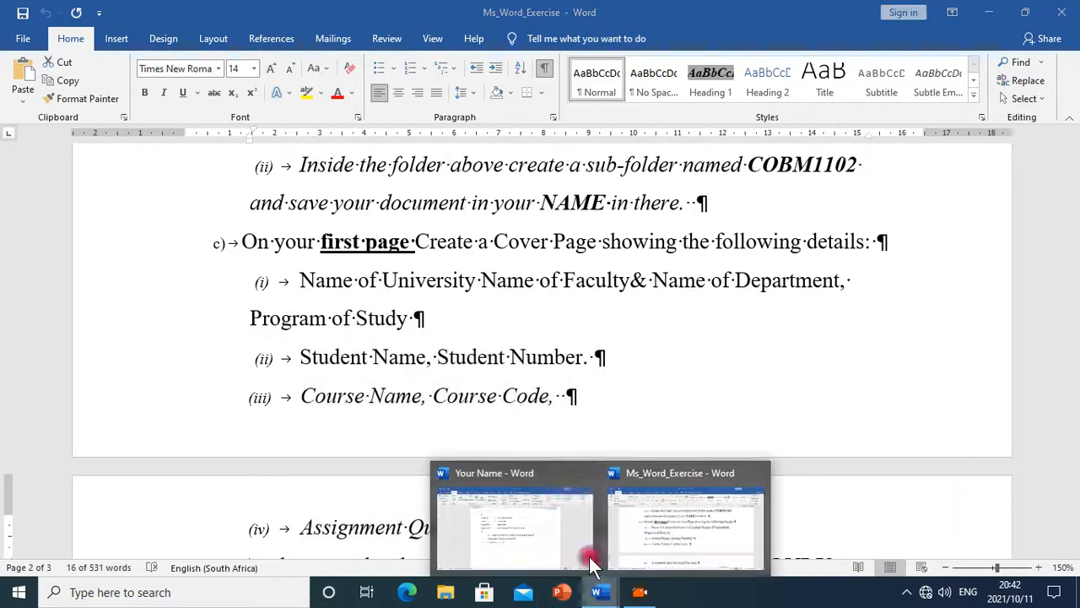
left_click(554, 492)
mouse_move(343, 334)
left_mouse_down()
mouse_move(573, 379)
mouse_move(540, 349)
mouse_move(341, 341)
left_mouse_up()
left_click(540, 349)
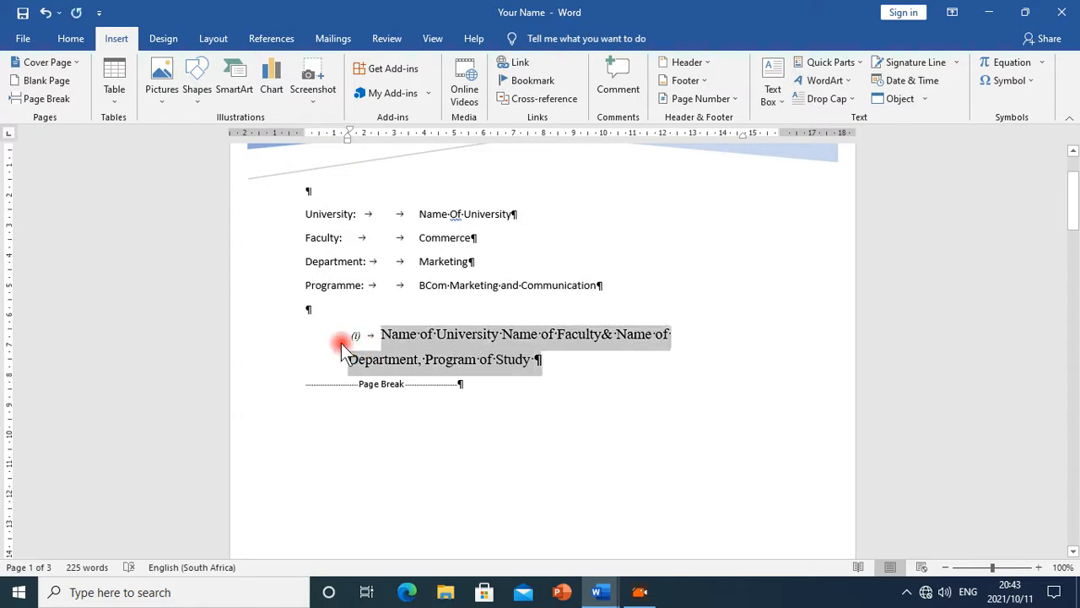
key("ctrl+v")
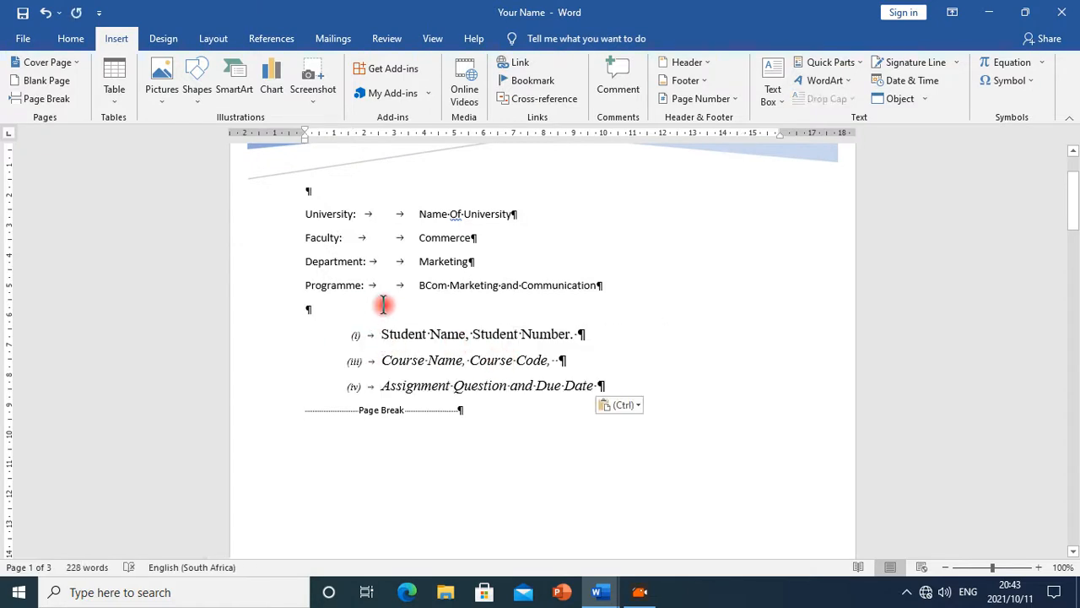
Add the line Student Name: with two tabs and Your name below the Programme line
left_click(663, 287)
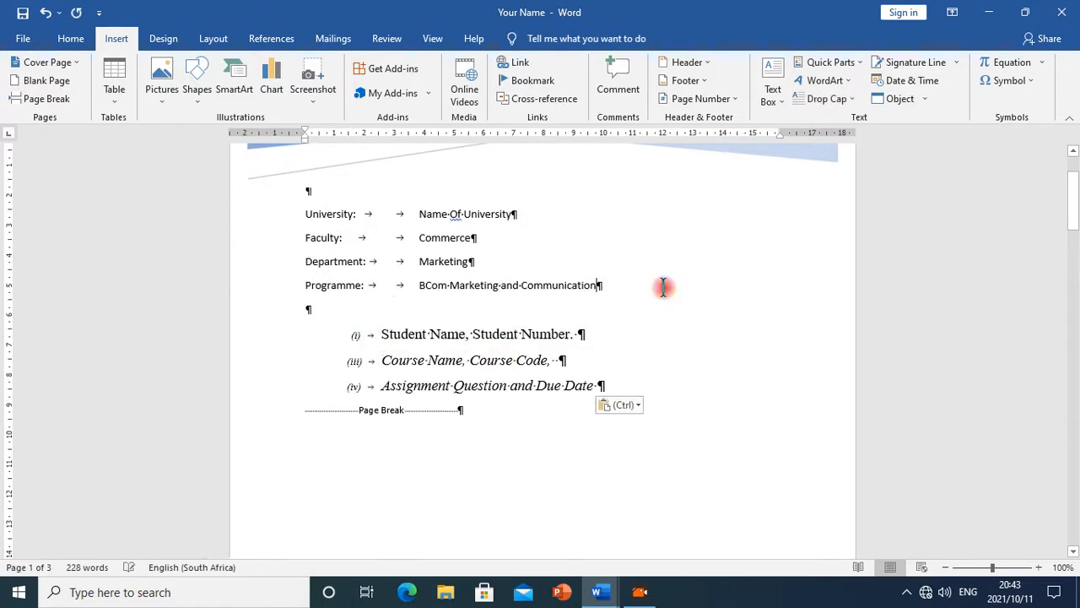
key("Return")
key("Return")
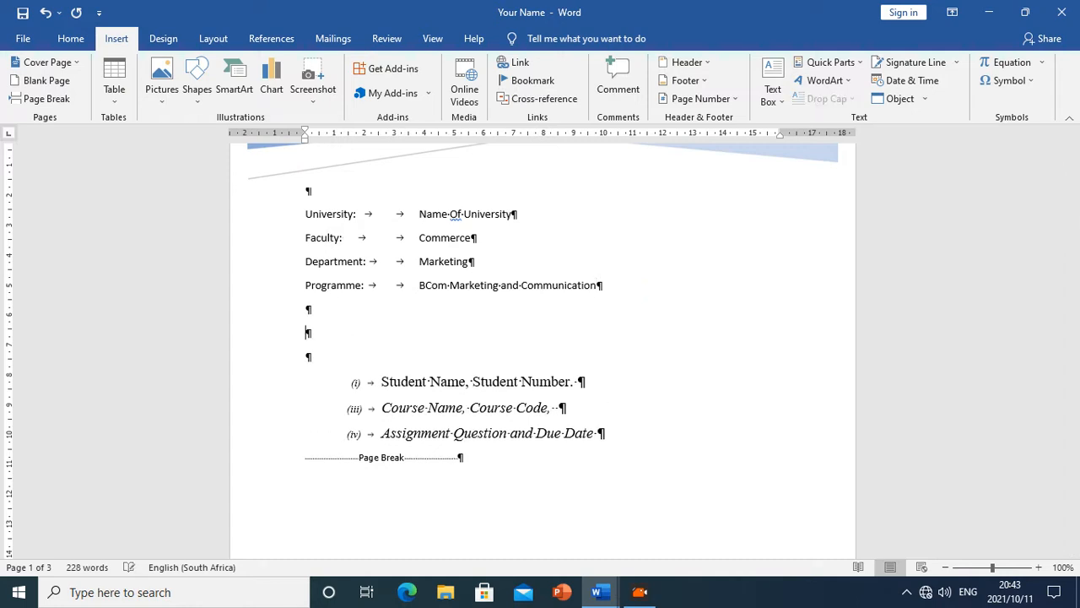
key("BackSpace")
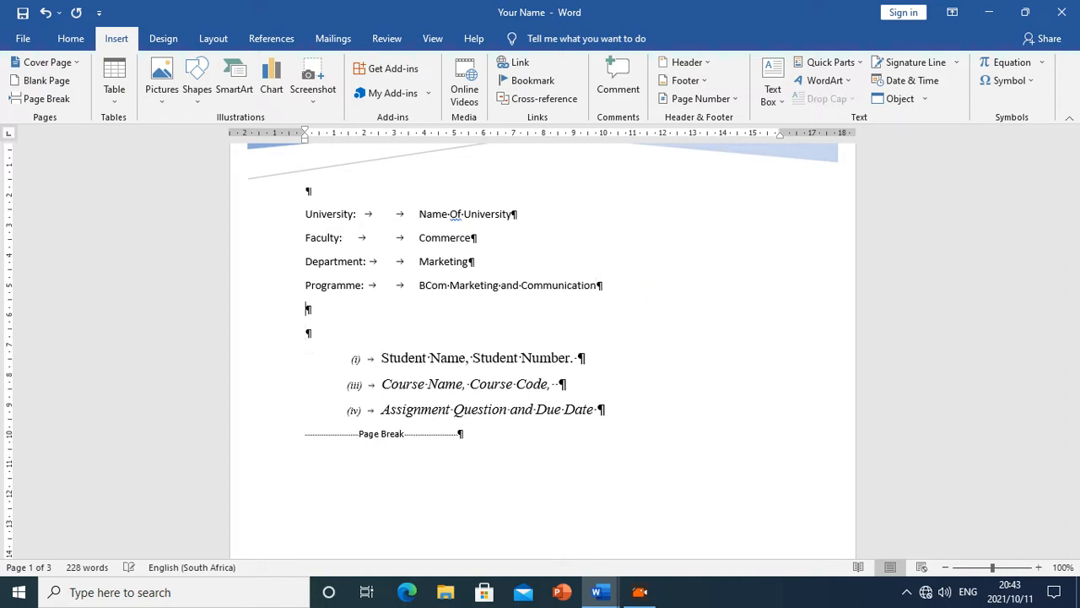
type("S")
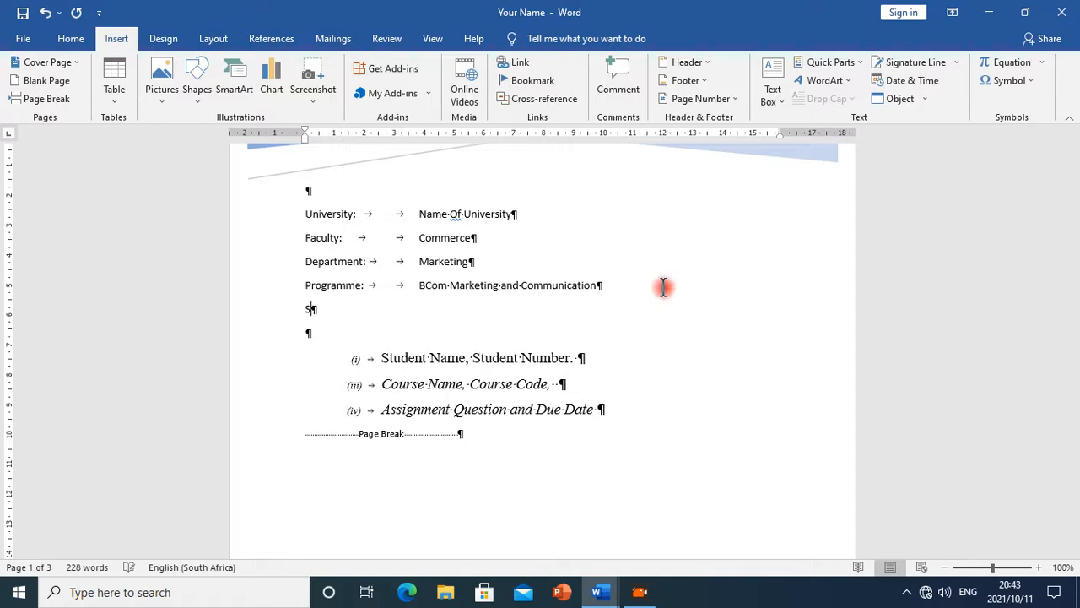
type("tudent Name")
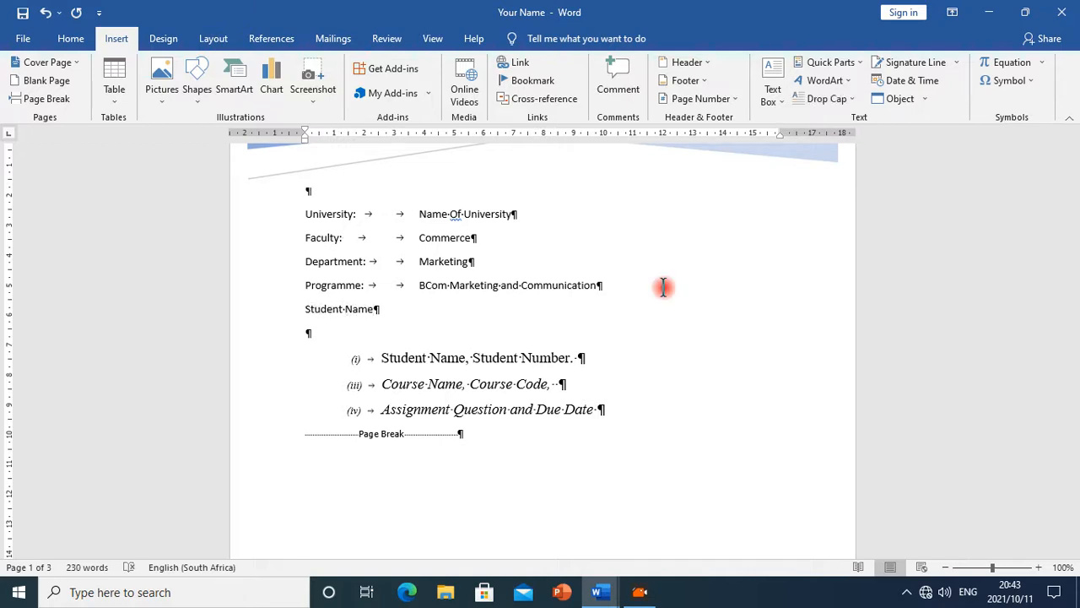
type(":")
key("Tab")
key("Tab")
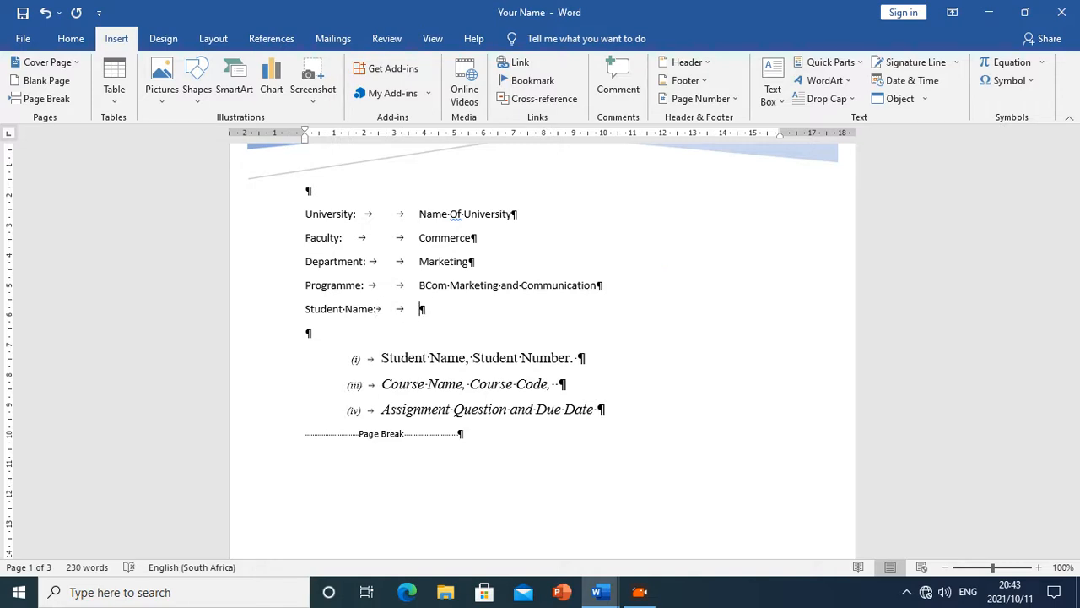
type("Your name")
key("Return")
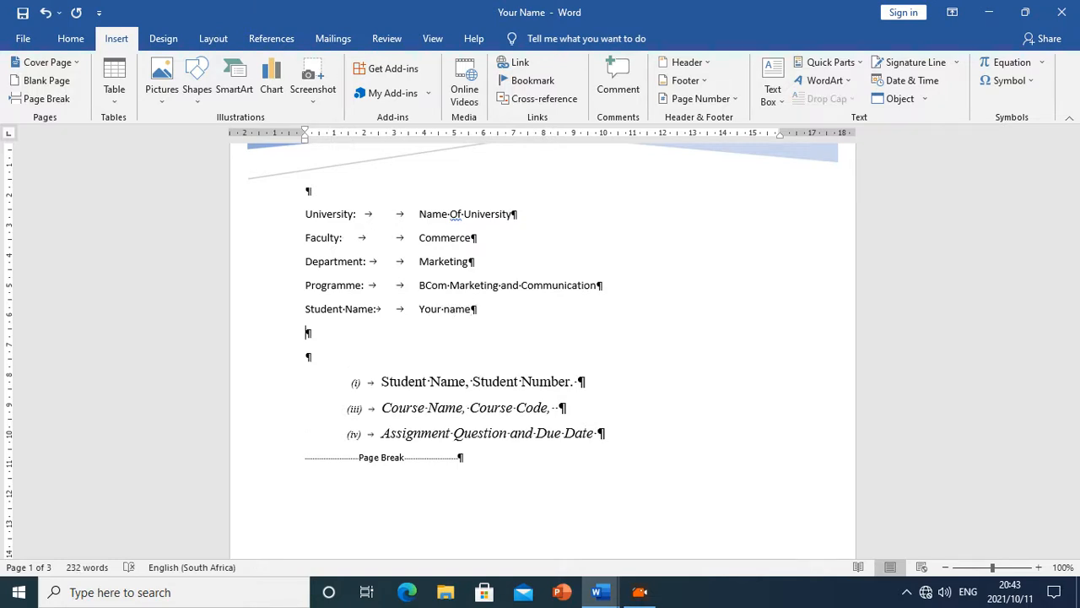
Add the line Student Number: followed by two tabs below the Student Name line
type("Sutuden")
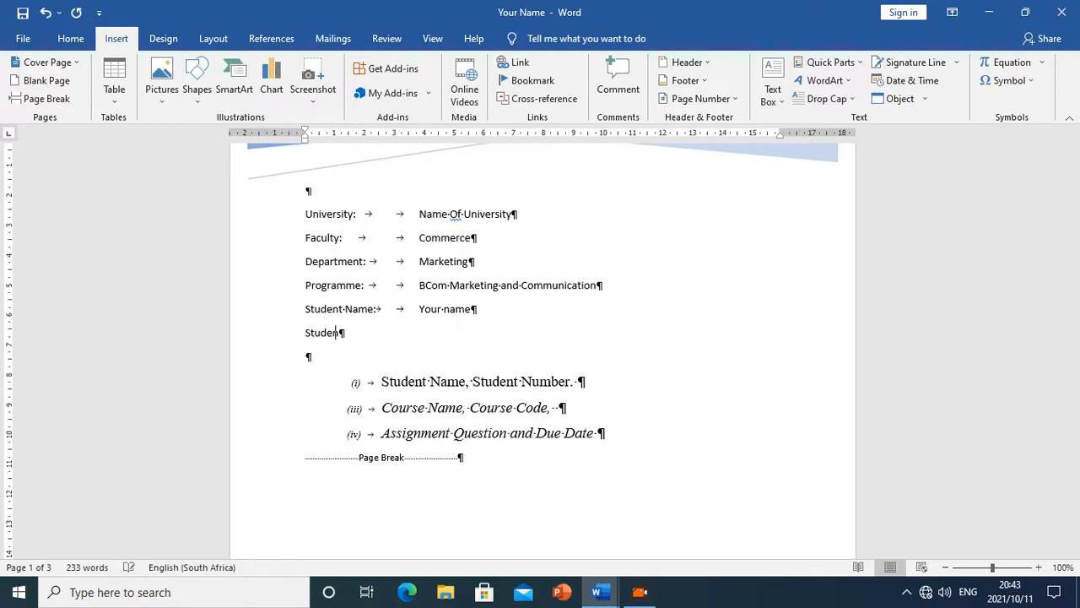
type("t Number:")
key("Tab")
key("Tab")
key("BackSpace")
key("Tab")
Show the ruler and set a tab stop near the 10 cm mark for the Student Number, Student Name and Programme lines
left_click(442, 40)
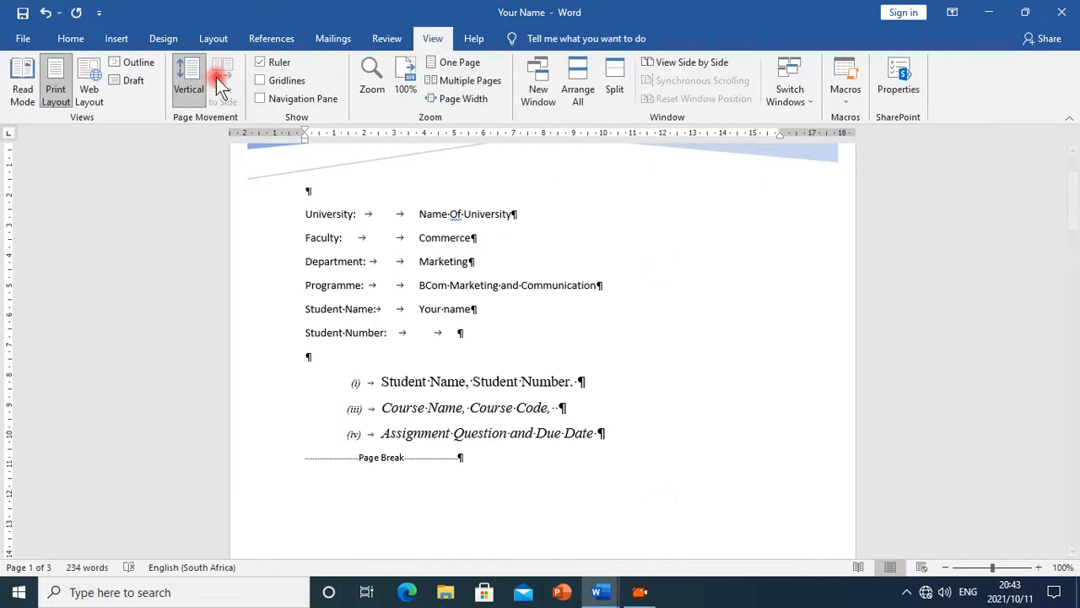
left_click(261, 62)
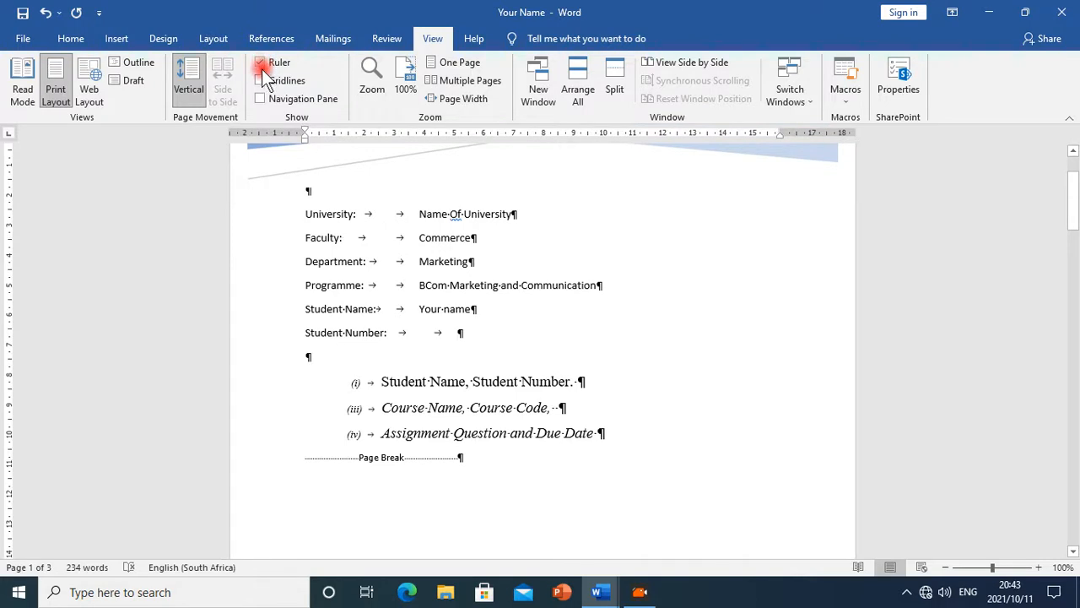
left_click(589, 135)
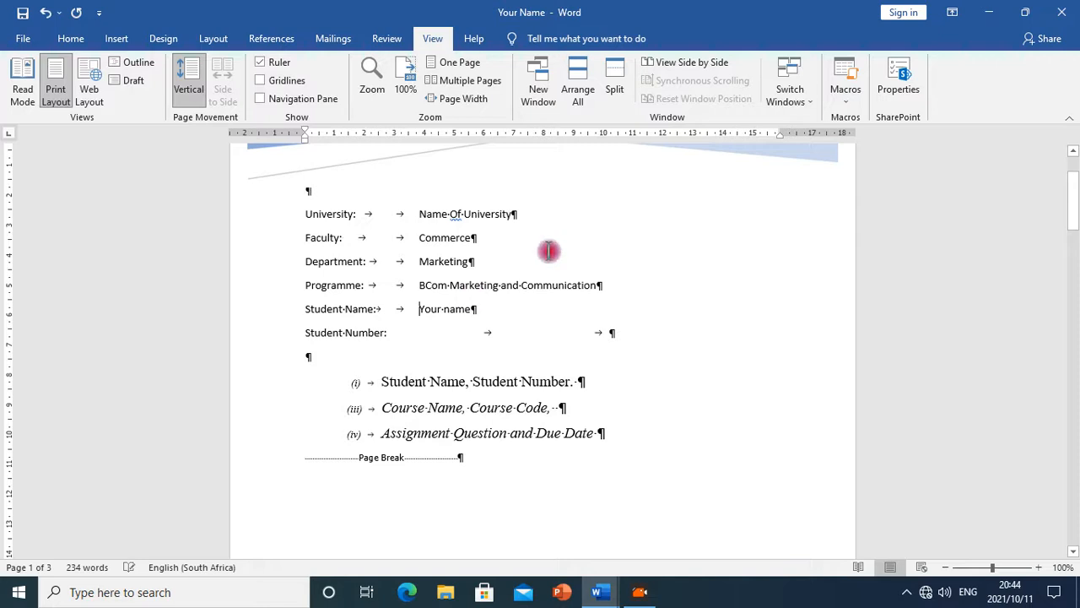
left_click(590, 136)
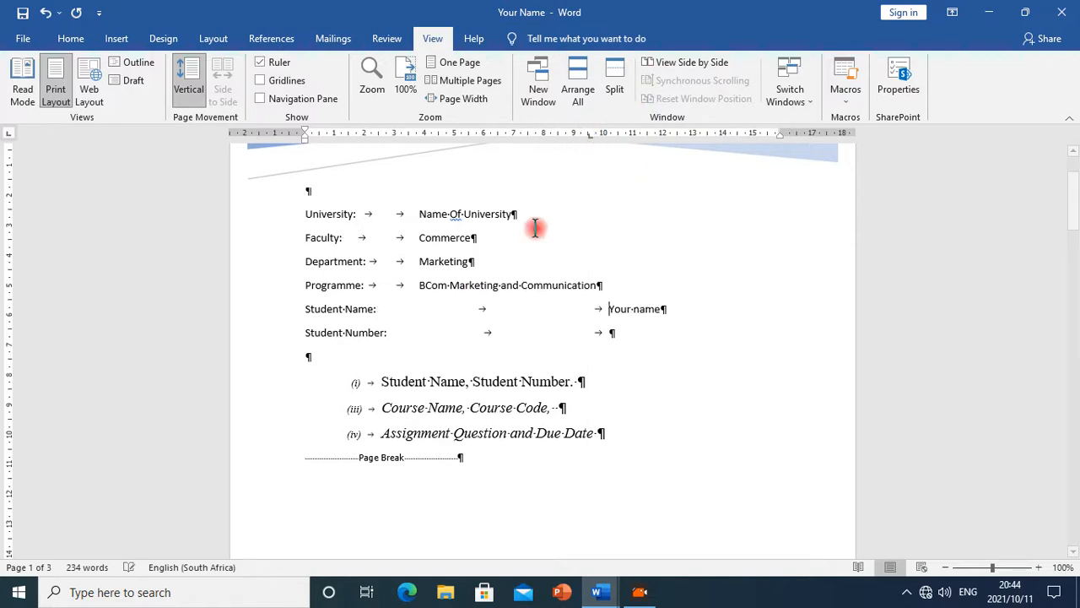
left_click(419, 286)
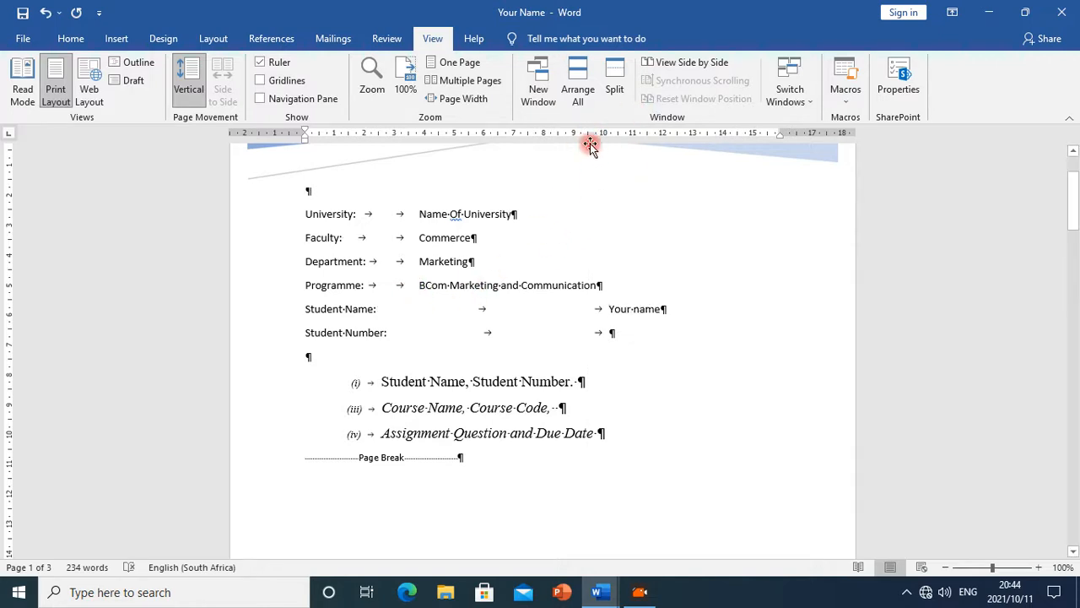
left_click(590, 136)
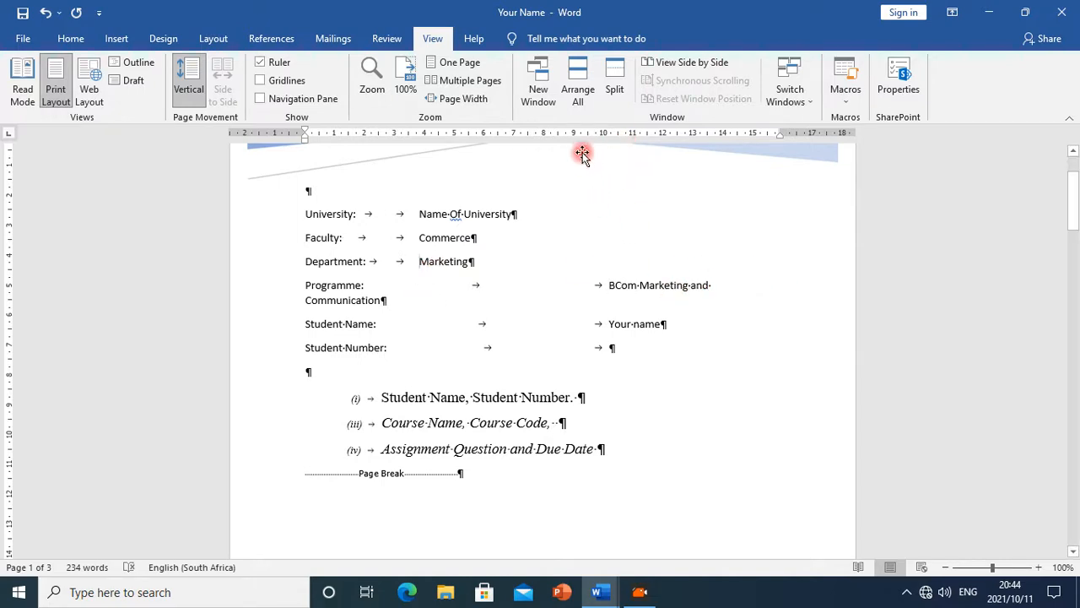
Remove the Department line's tab stop and set a tab stop near 7 cm for the Department and Faculty lines
left_click(544, 135)
left_click_drag(543, 135, 563, 236)
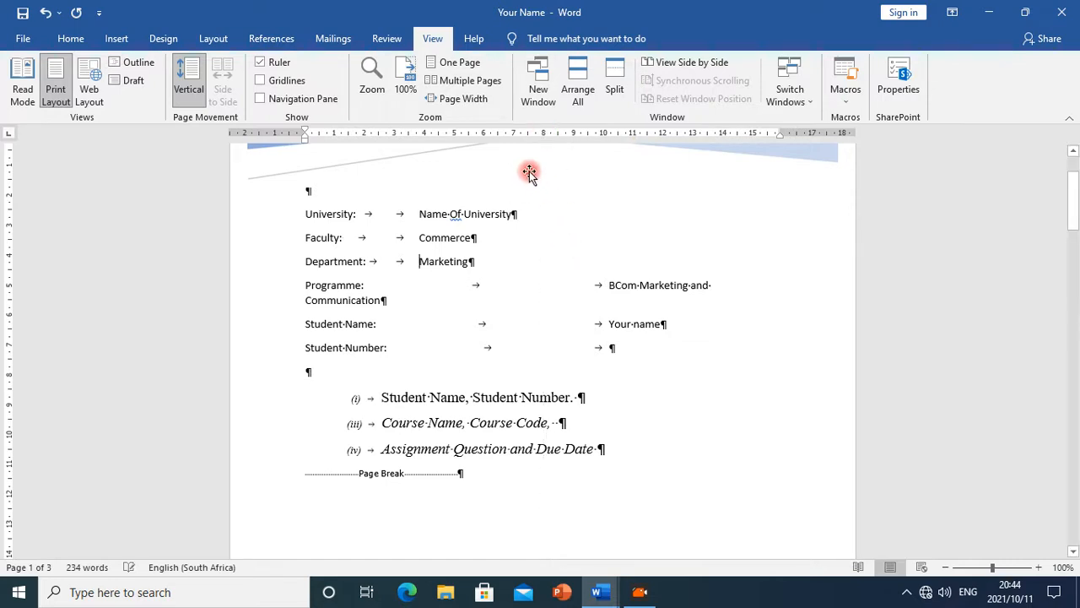
left_click(512, 133)
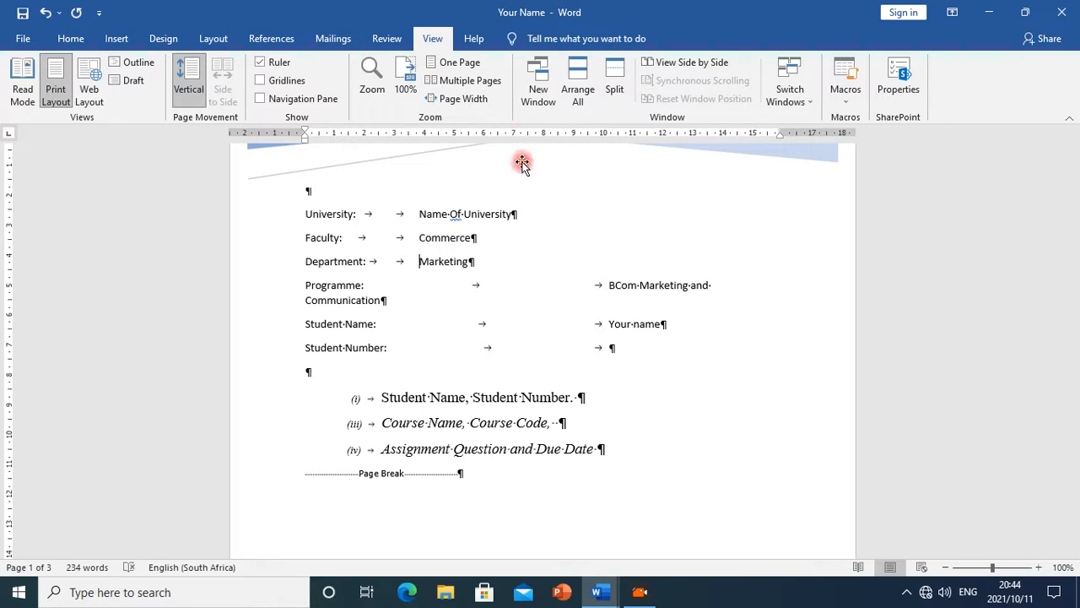
left_click(514, 135)
left_click(420, 238)
left_click(513, 135)
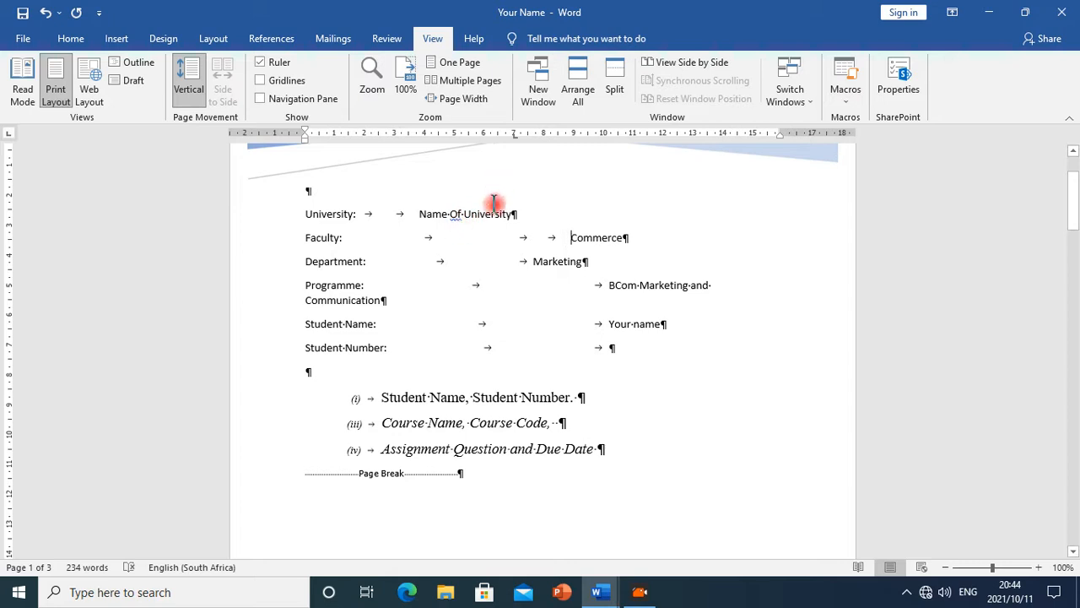
Reduce the Faculty and Department lines to a single tab so Commerce and Marketing align at the 7 cm stop
left_click(568, 237)
key("BackSpace")
key("BackSpace")
key("BackSpace")
key("BackSpace")
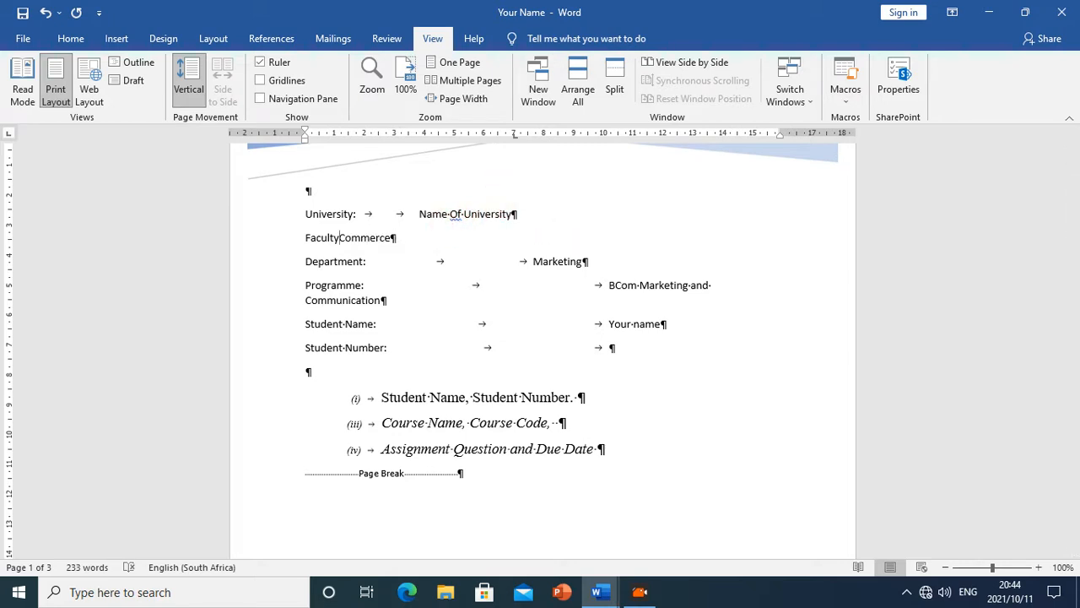
type(":")
key("Tab")
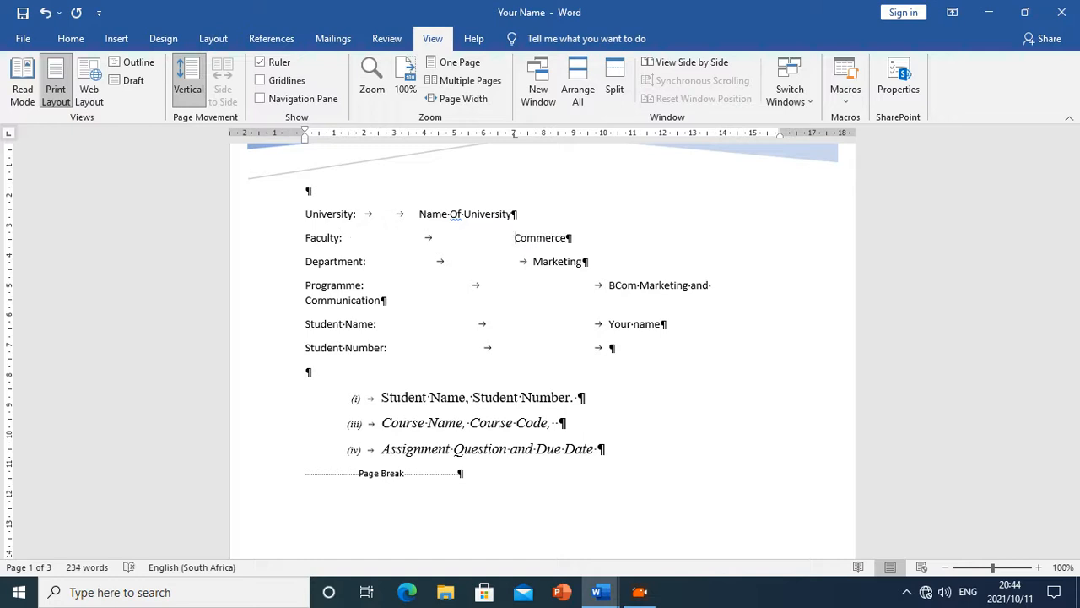
left_click(534, 265)
key("BackSpace")
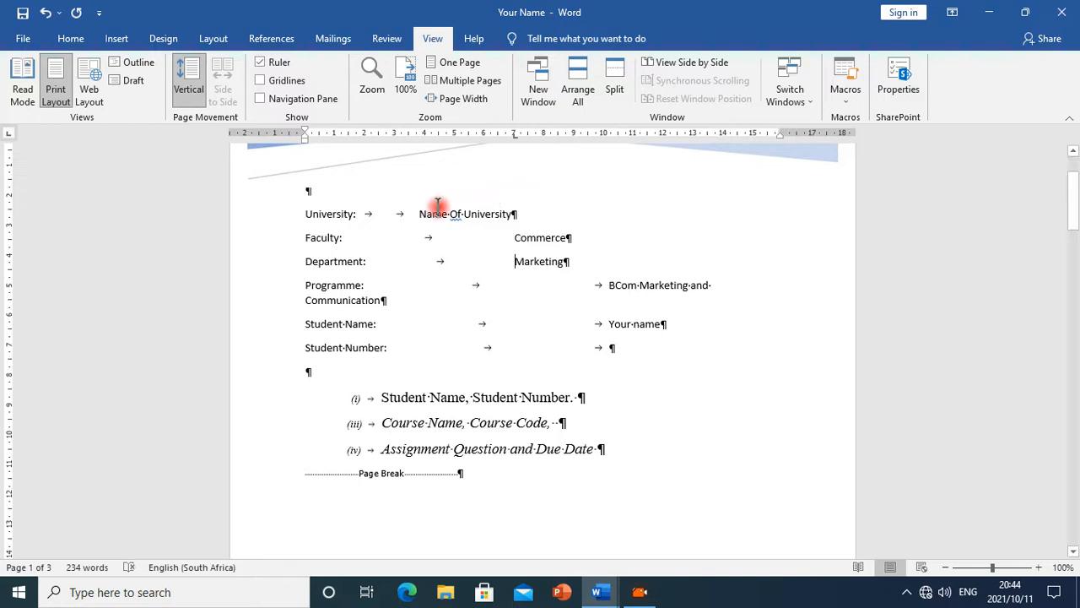
Set a 7 cm tab stop on the University line and remove its extra tab to align Name Of University
left_click(417, 213)
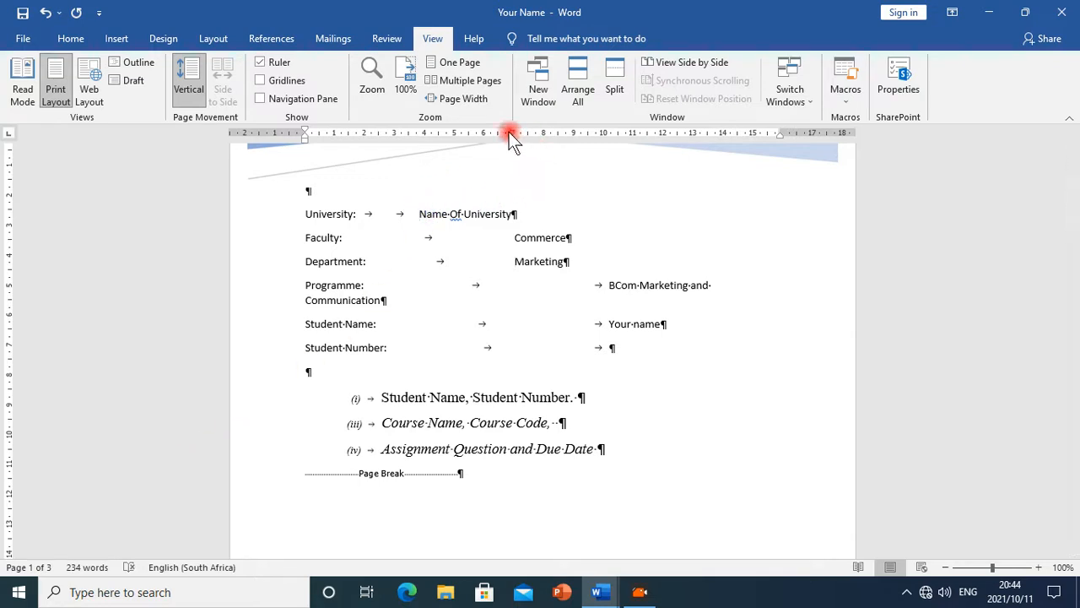
left_click(513, 133)
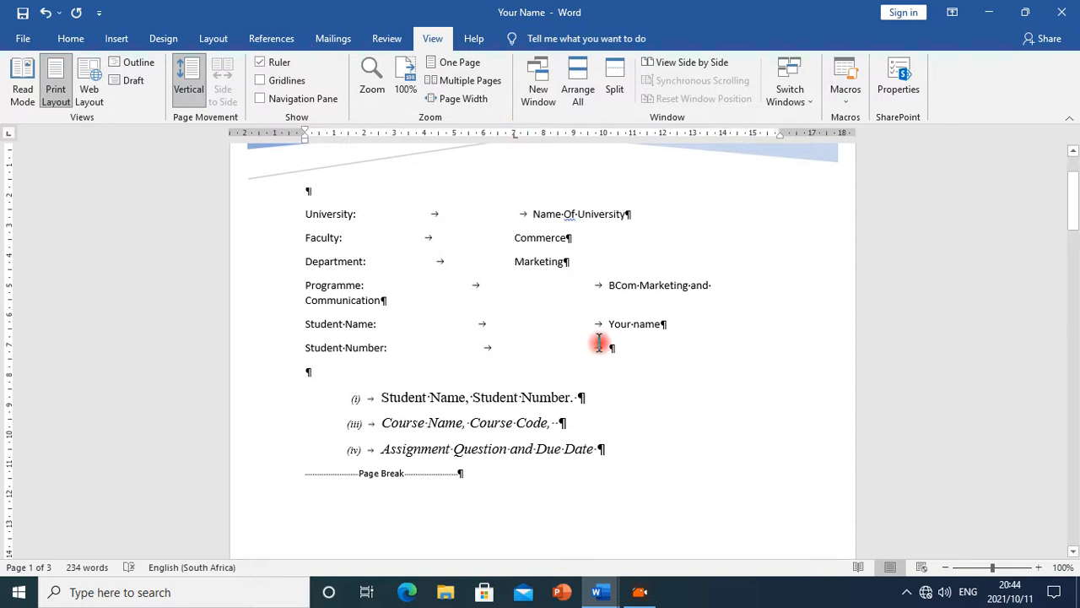
key("BackSpace")
Realign the Programme line with one tab at the 7 cm stop, removing its 10 cm tab stop
left_click(617, 284)
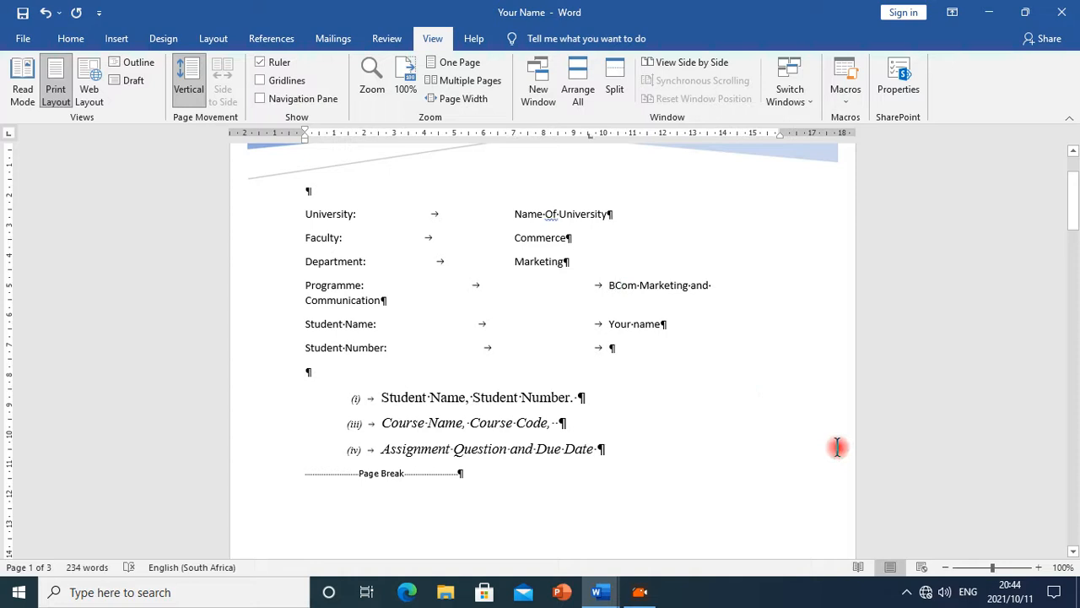
key("BackSpace")
key("BackSpace")
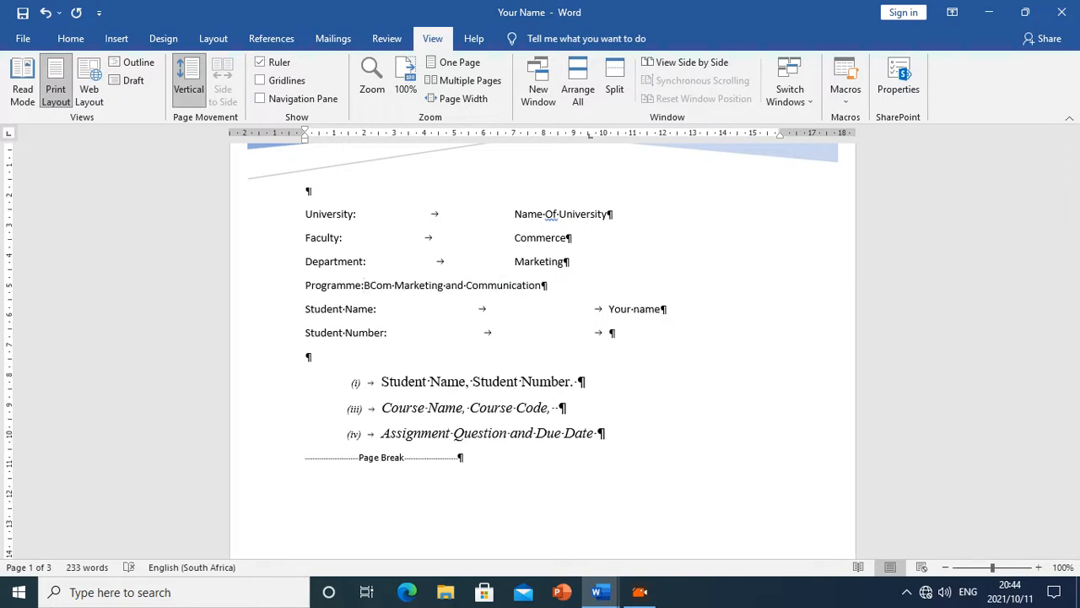
key("Tab")
key("BackSpace")
left_click_drag(591, 137, 595, 507)
key("Tab")
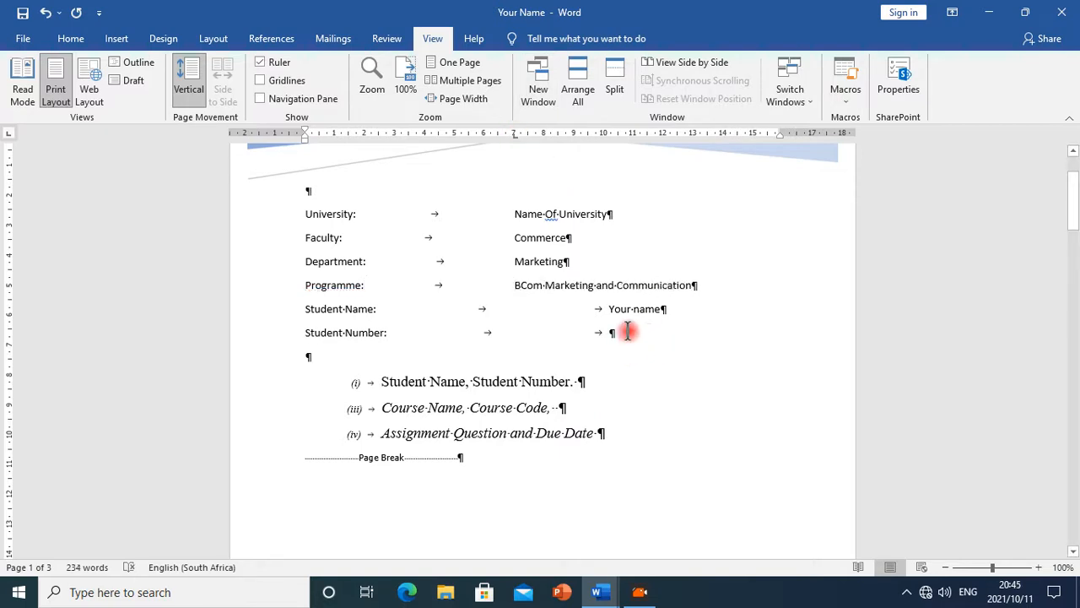
Realign the Student Name line so Your name sits at a 7 cm tab stop
left_click(609, 310)
key("BackSpace")
key("BackSpace")
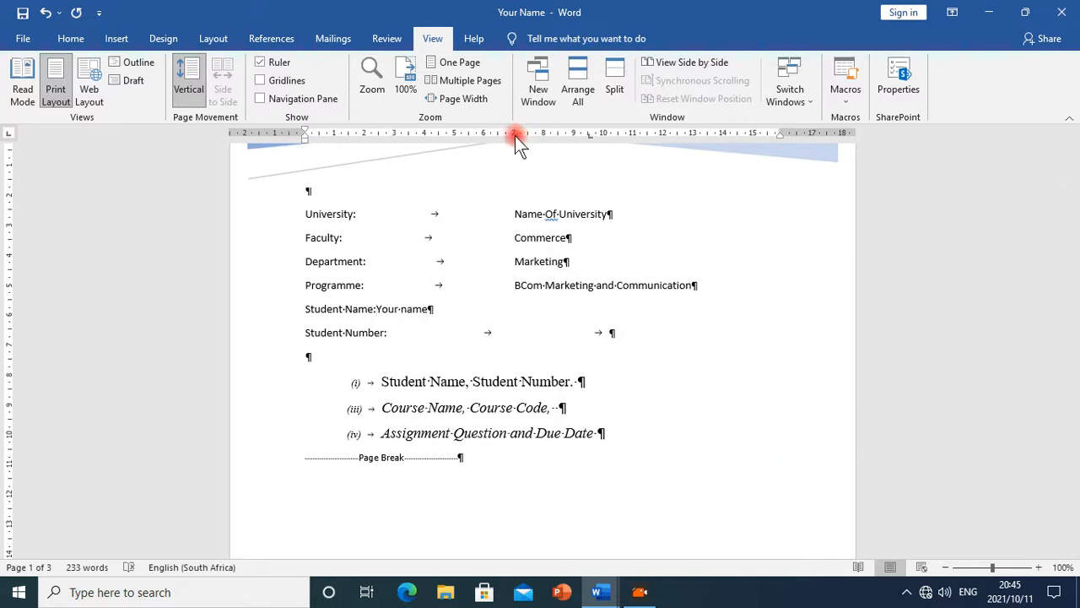
left_click(515, 136)
key("Tab")
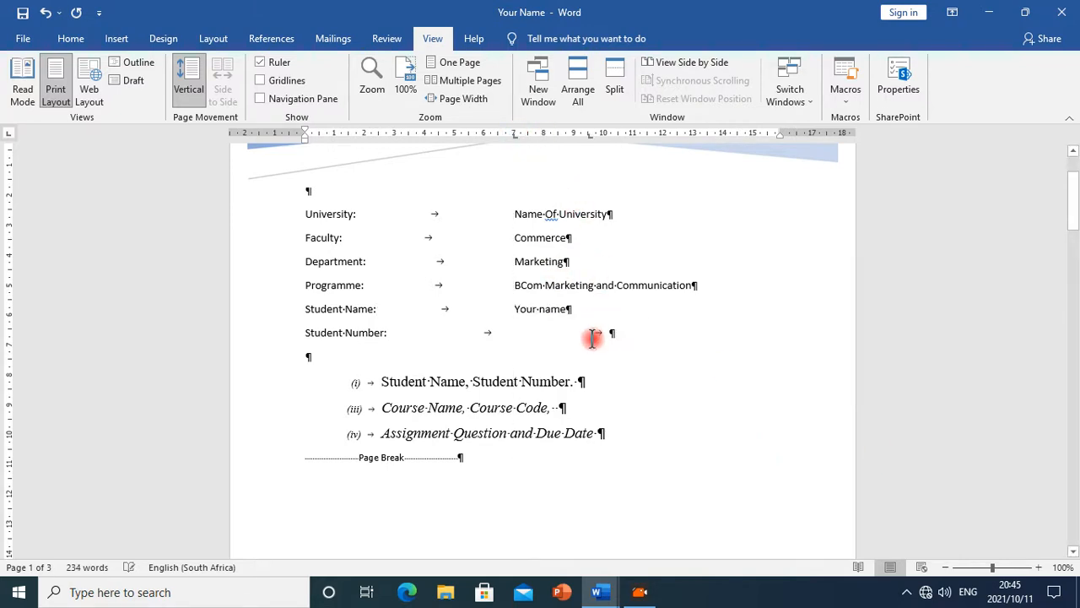
Realign the Student Number line at a 7 cm tab stop and enter Your Stud No as its value
left_click(592, 335)
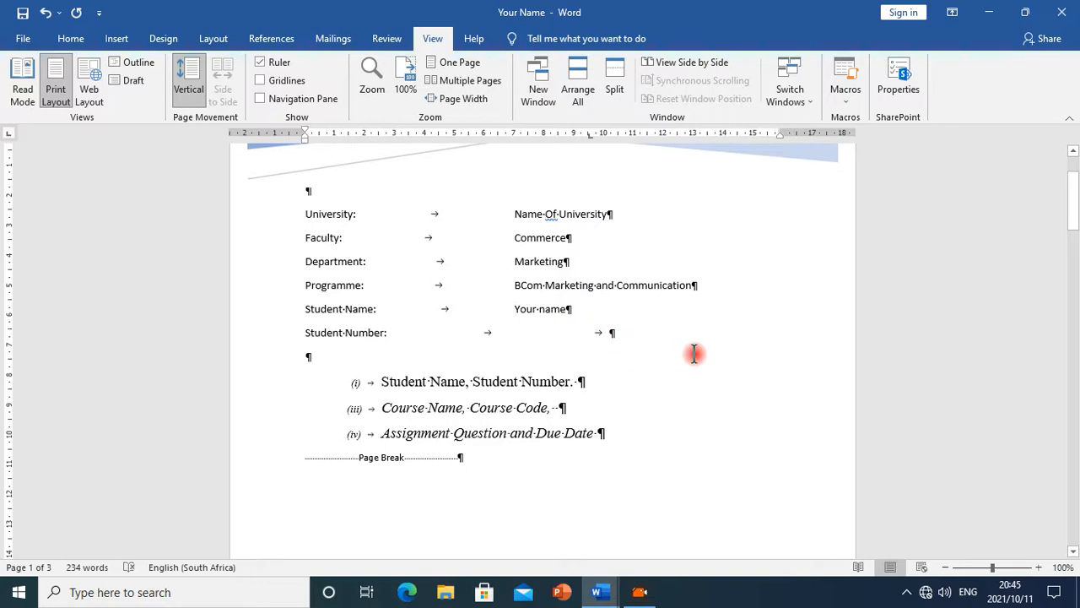
key("Delete")
key("BackSpace")
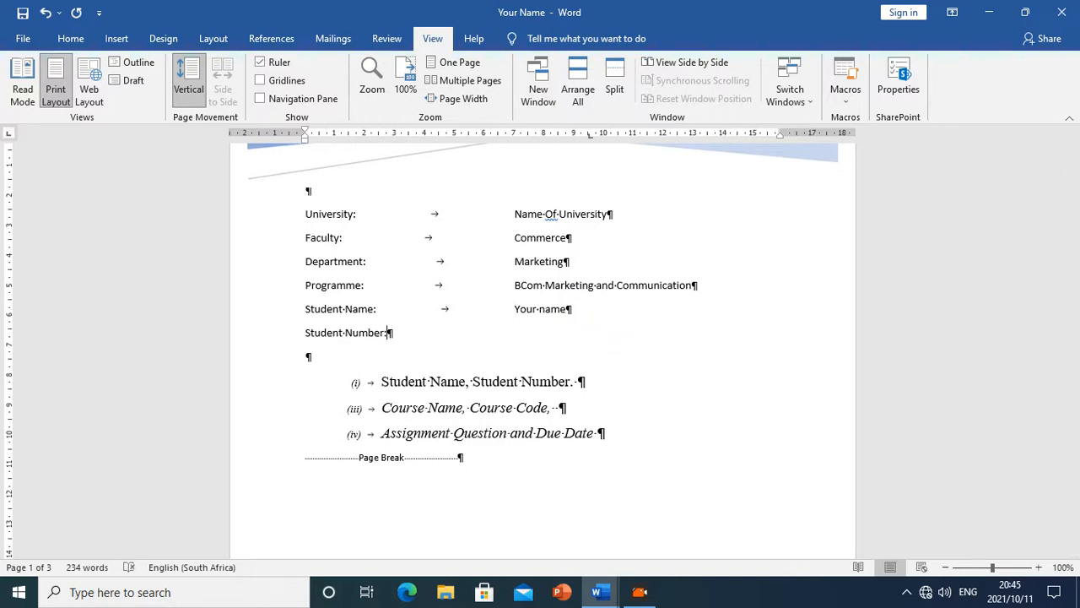
left_click(514, 136)
key("Tab")
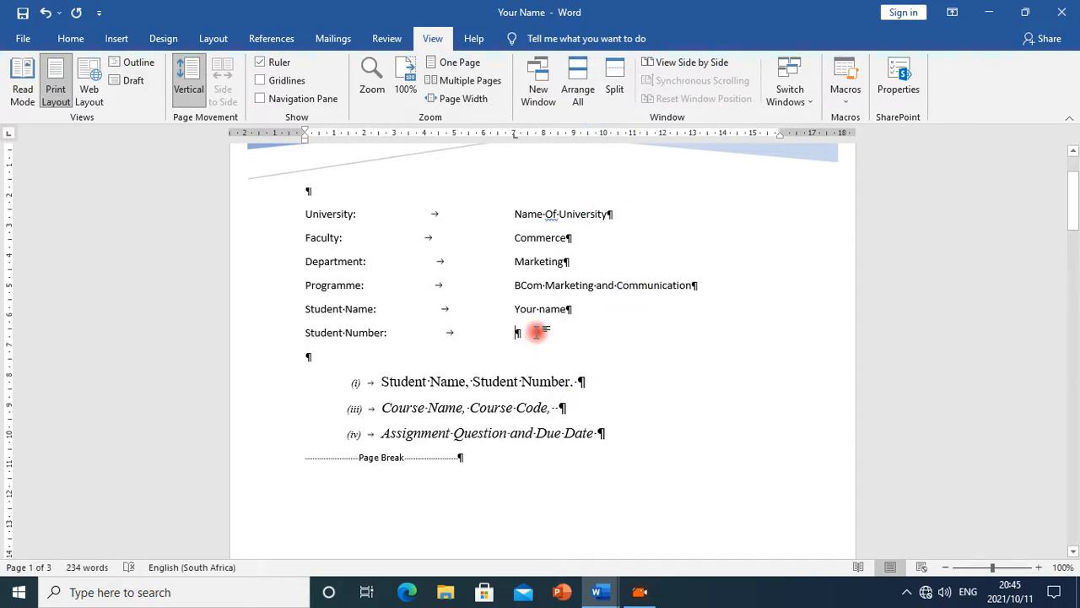
type("Your Stud No")
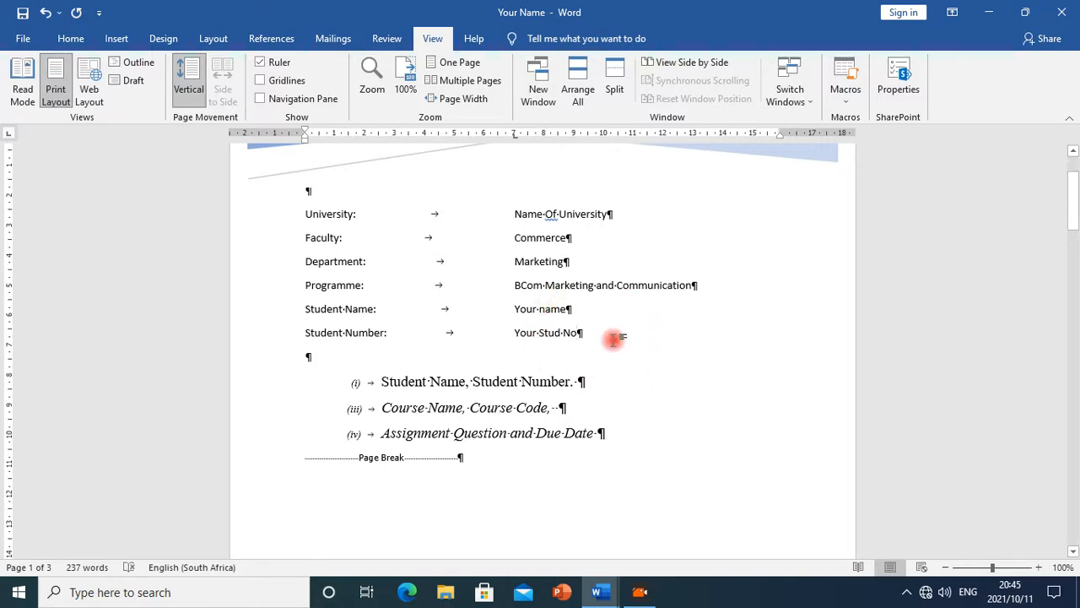
Add a new line Course: followed by one tab below the Student Number line
scroll(565, 360, "down", 1)
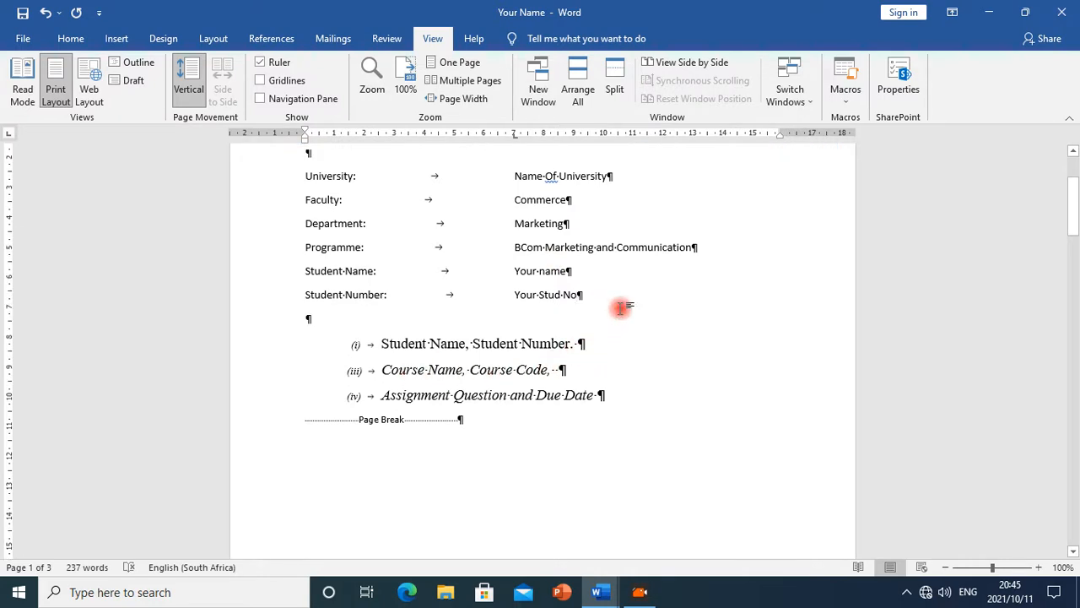
left_click(591, 295)
key("Return")
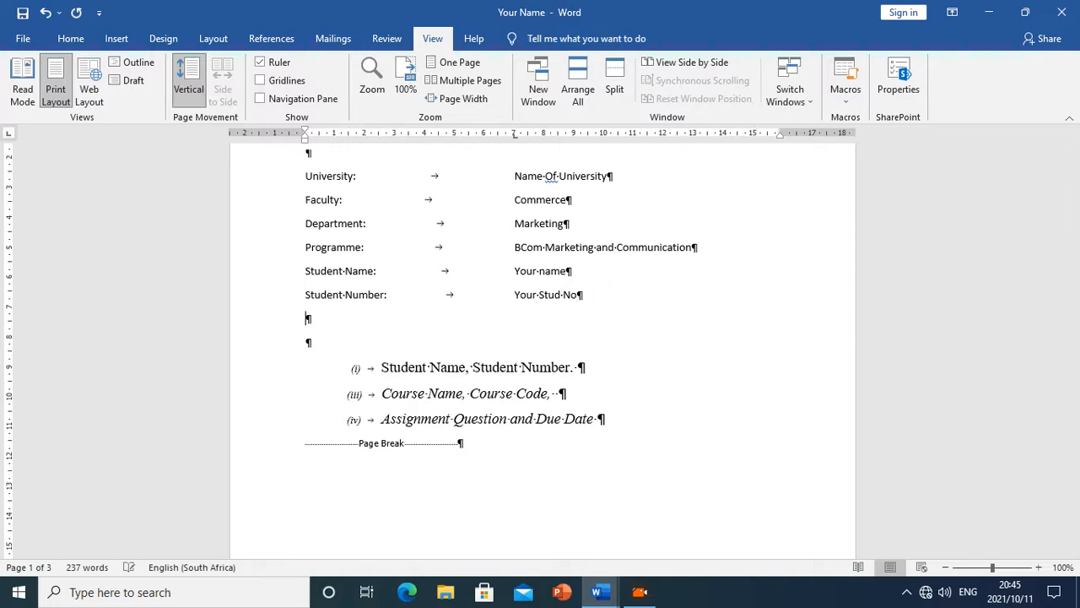
type("Course:")
key("Tab")
key("Tab")
key("BackSpace")
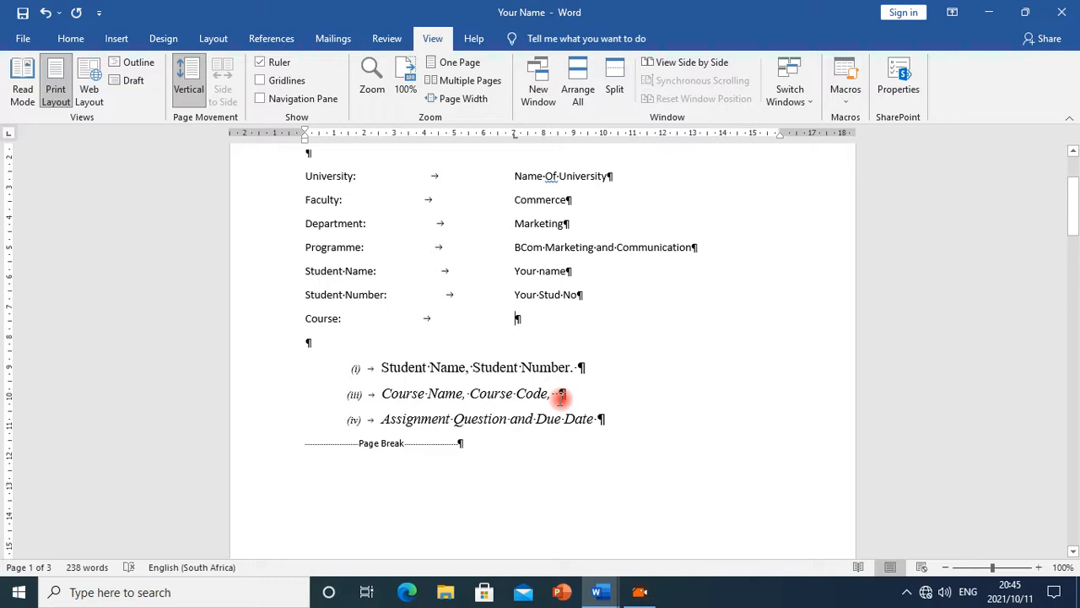
left_click(735, 252)
type("(")
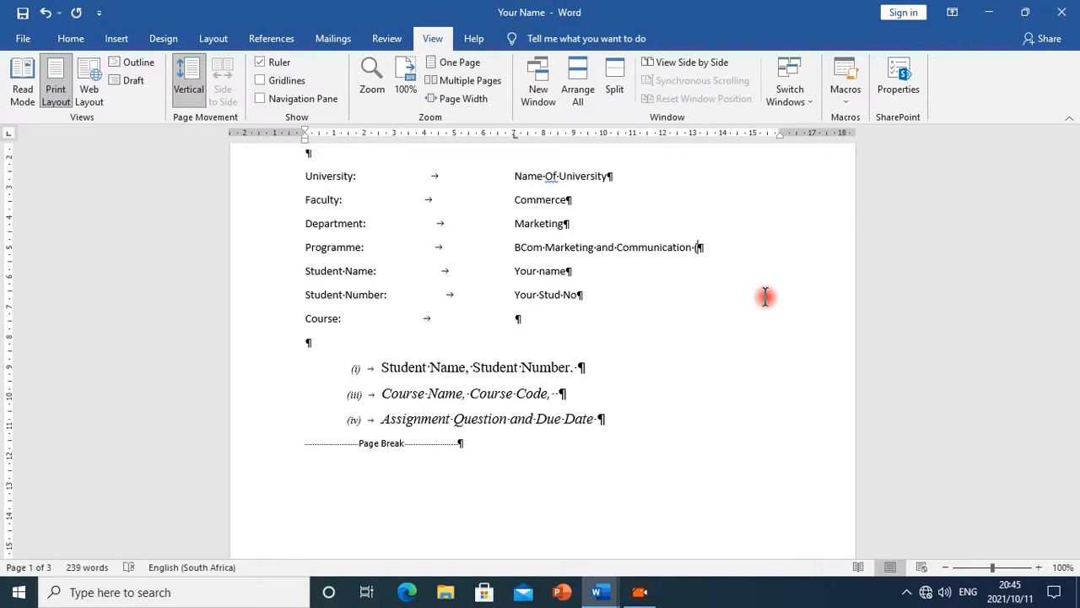
type("Course")
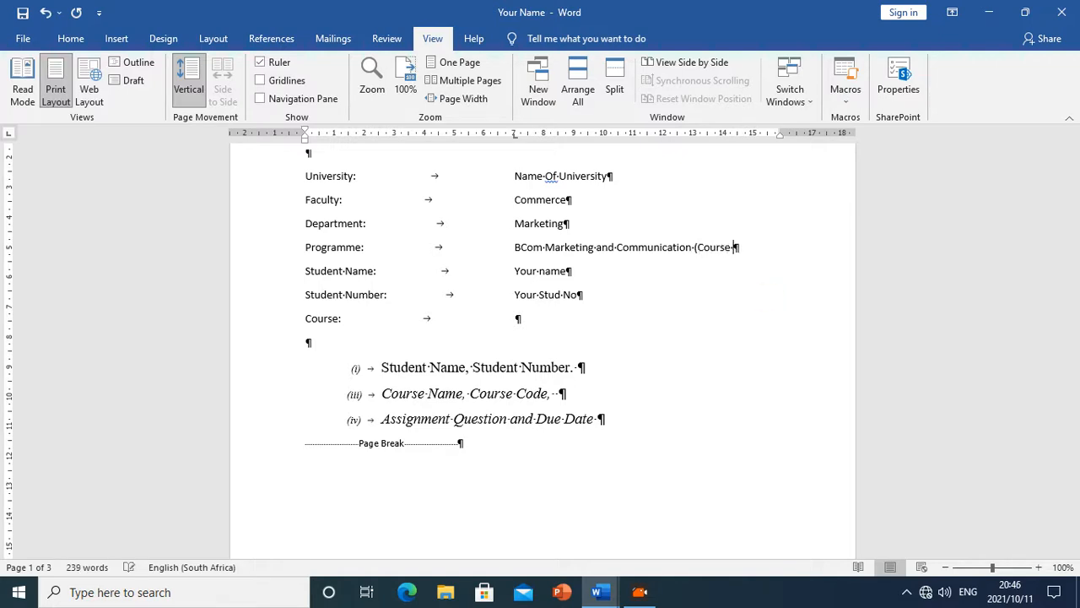
type(" Course")
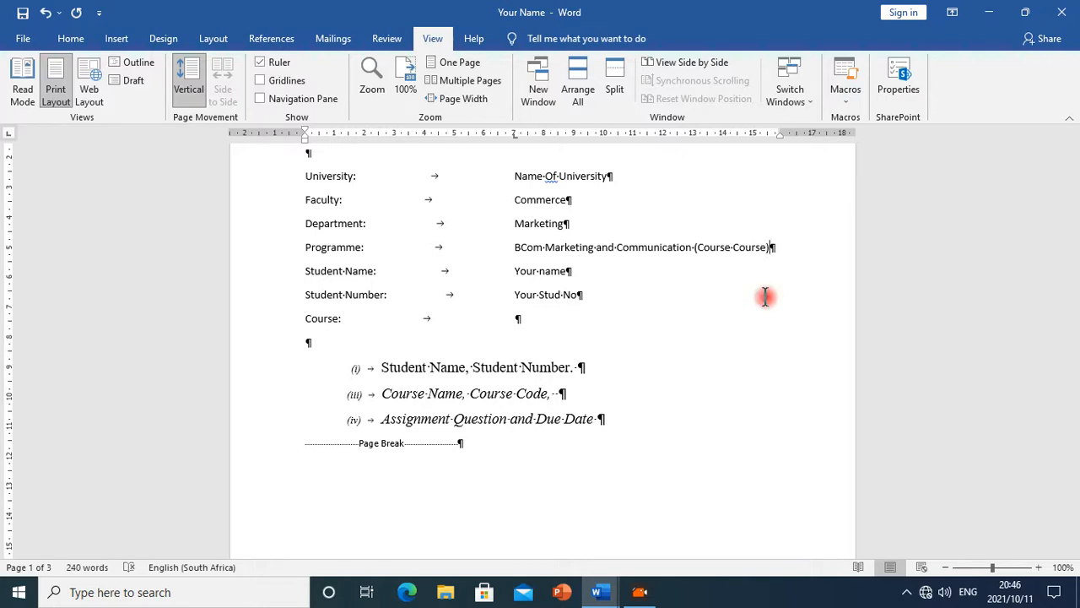
key("BackSpace")
key("BackSpace")
key("BackSpace")
key("BackSpace")
key("BackSpace")
key("BackSpace")
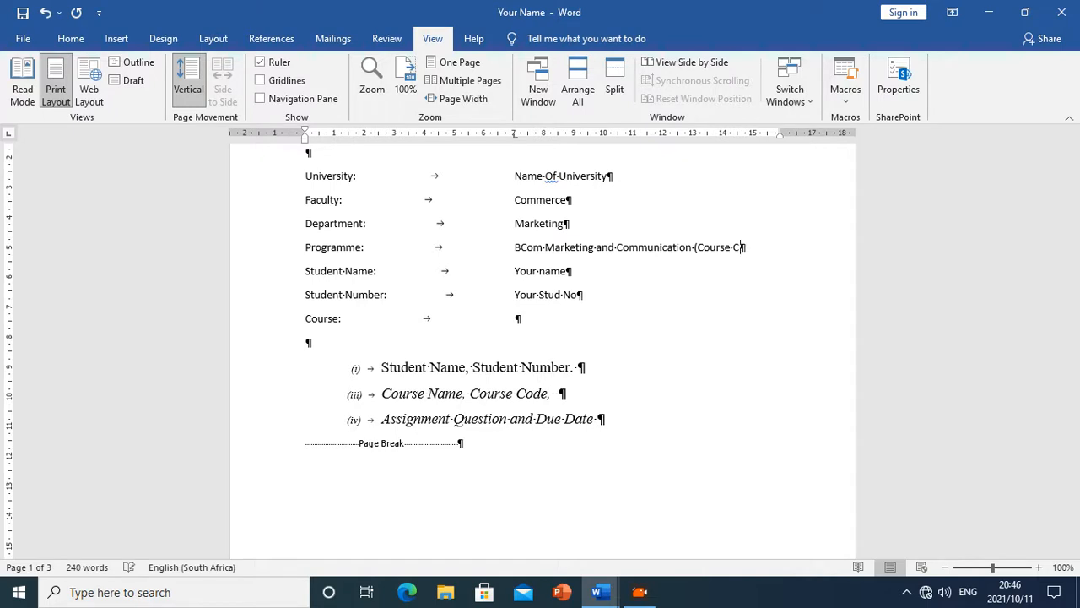
key("BackSpace")
key("BackSpace")
key("BackSpace")
key("BackSpace")
key("BackSpace")
key("BackSpace")
Enter Computer Applications (CAT) as the Course line's value
left_click(545, 321)
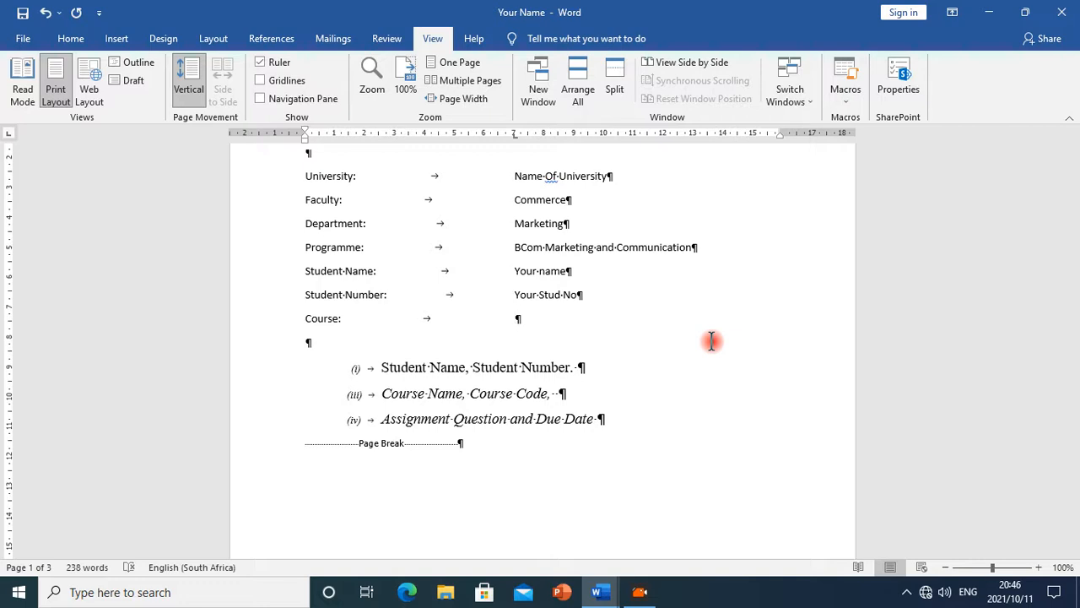
type("Computer Applicatio")
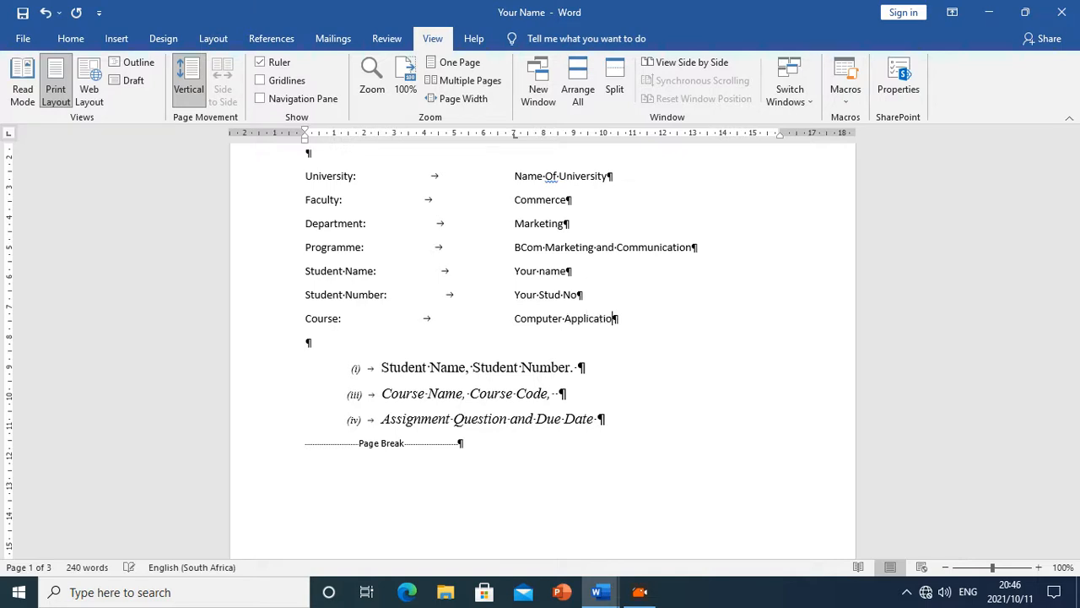
type("ns")
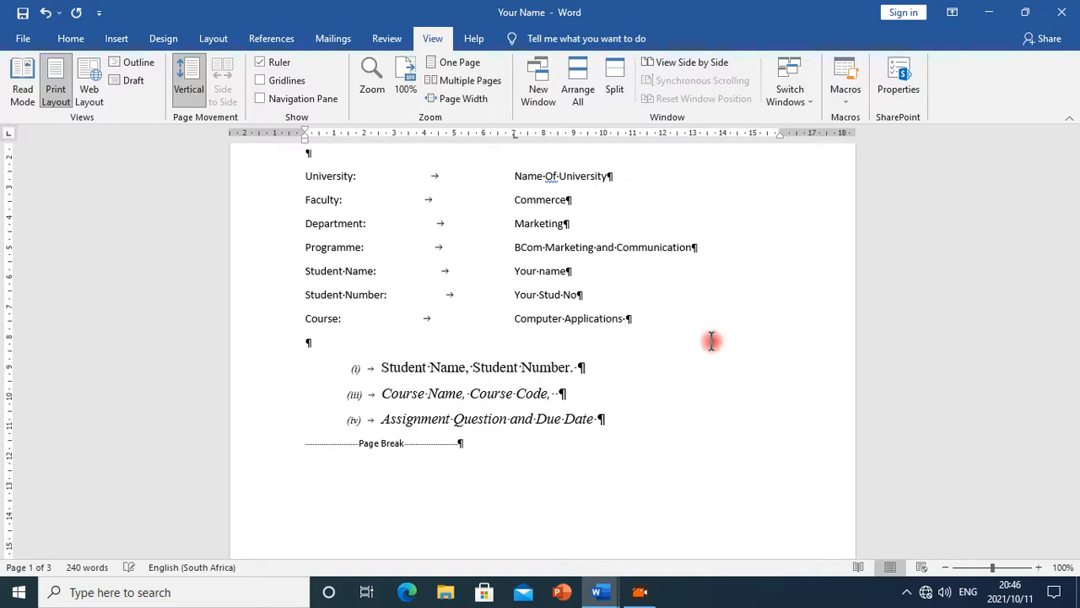
type(" (CAT")
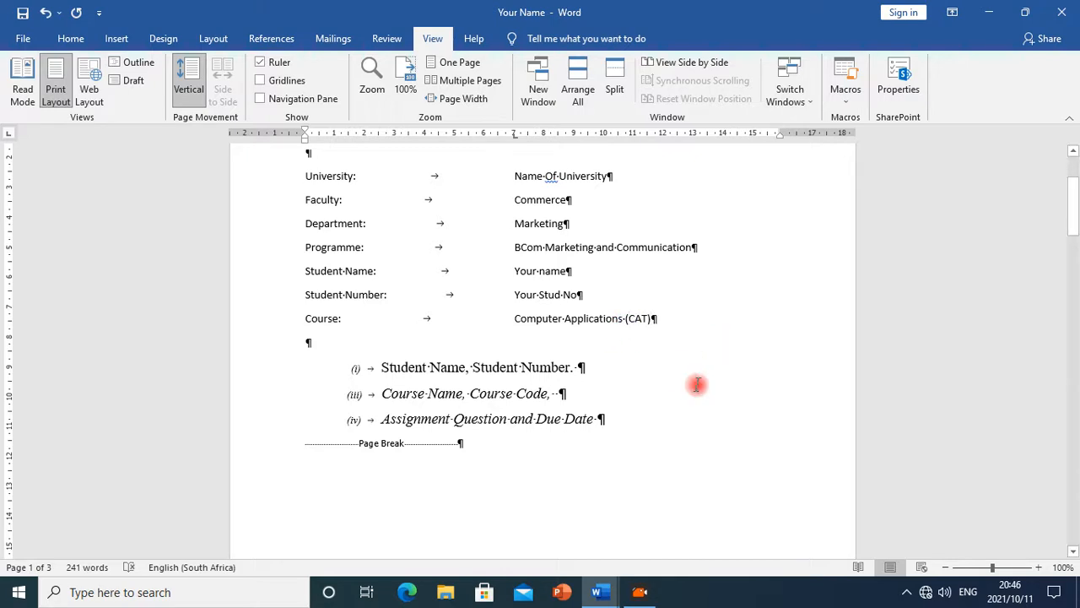
Change the Course value to Computer Applications Technology (CAT01)
type("Technolo")
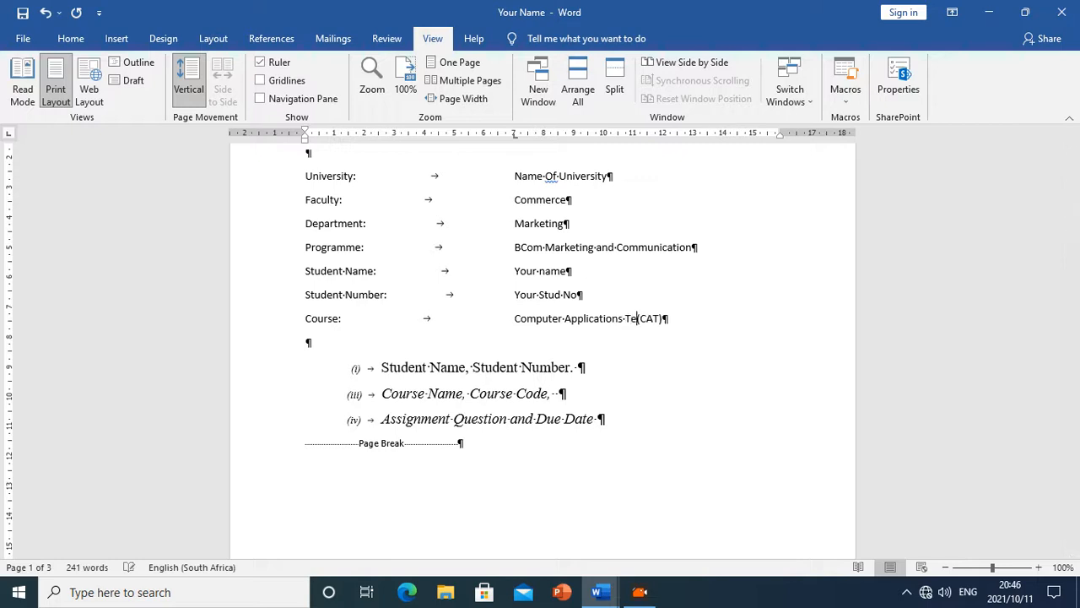
type("gy")
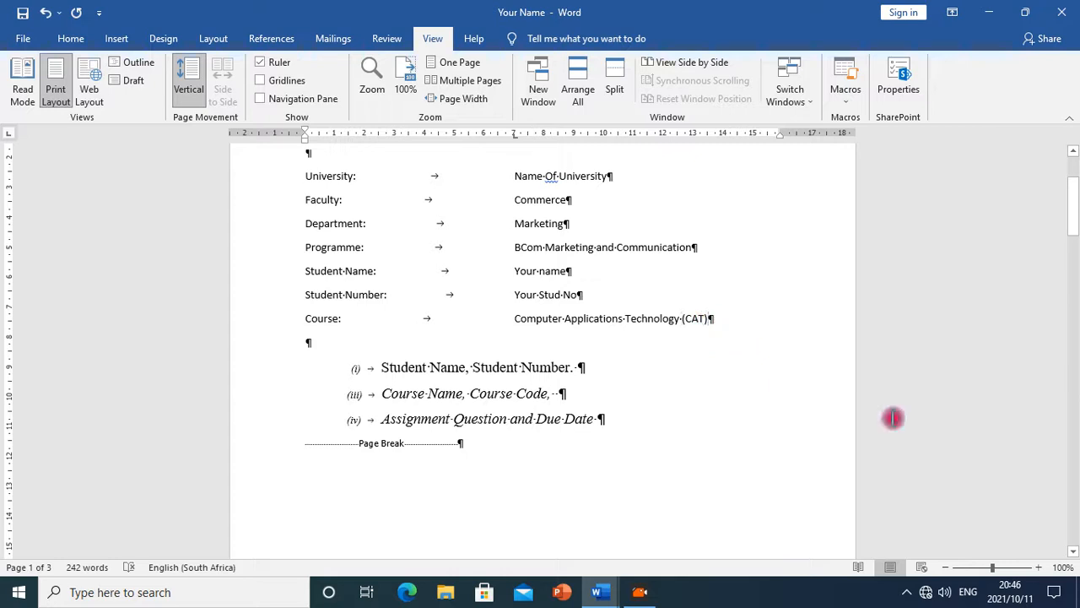
type("01")
Add a new line Assignment Question: followed by one tab below the Course line
left_click(745, 321)
key("Return")
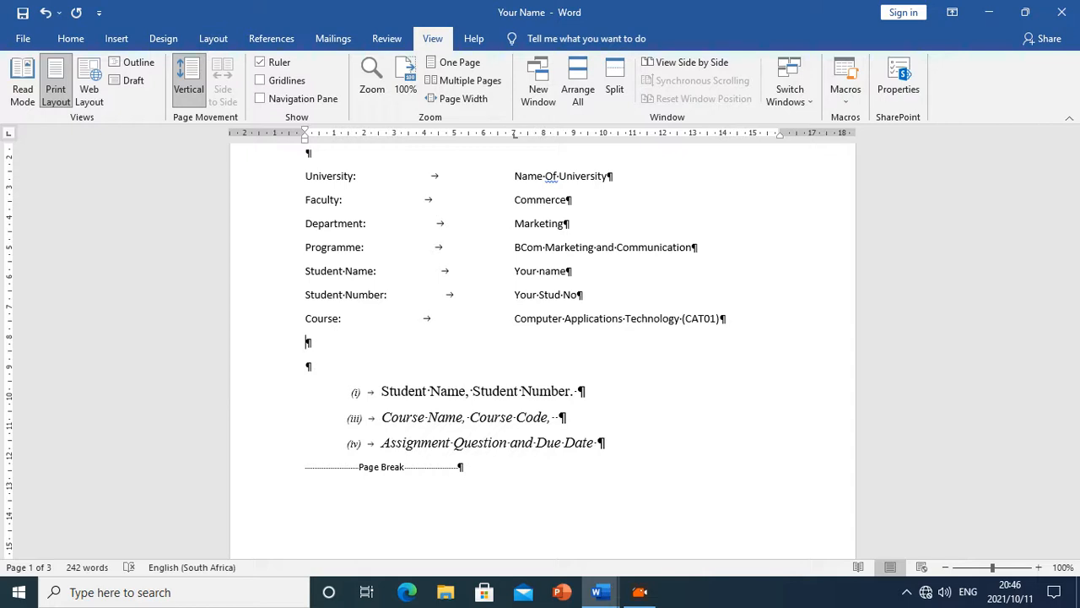
type("Assignment Question:")
key("Tab")
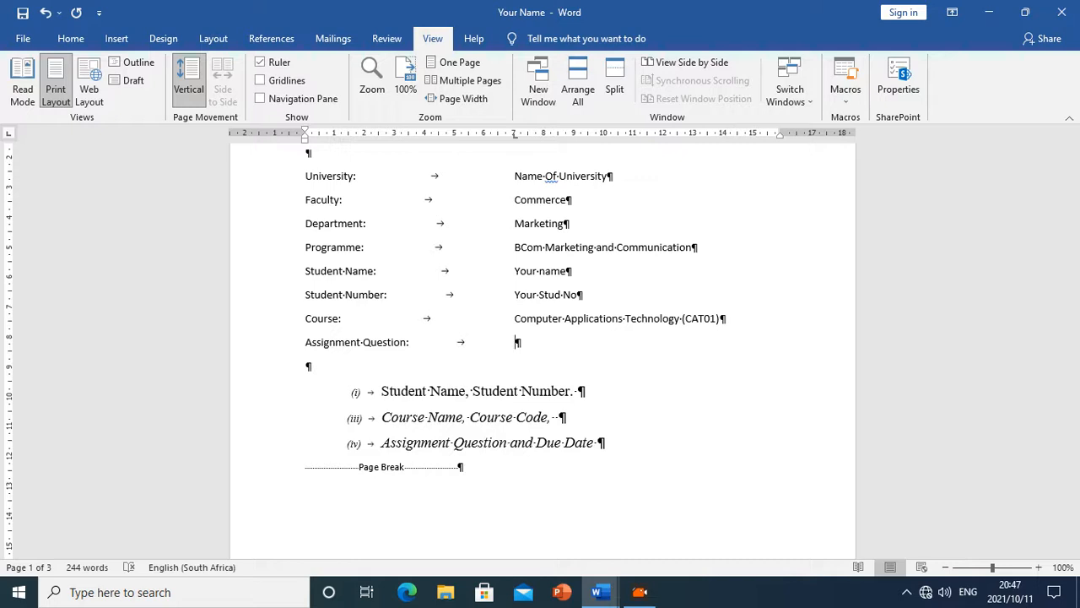
Enter Assignment 1 (MS Word Processing) as the Assignment Question line's value
type("As")
type("sigm")
type("nment")
type(" 1 ")
type("(MS")
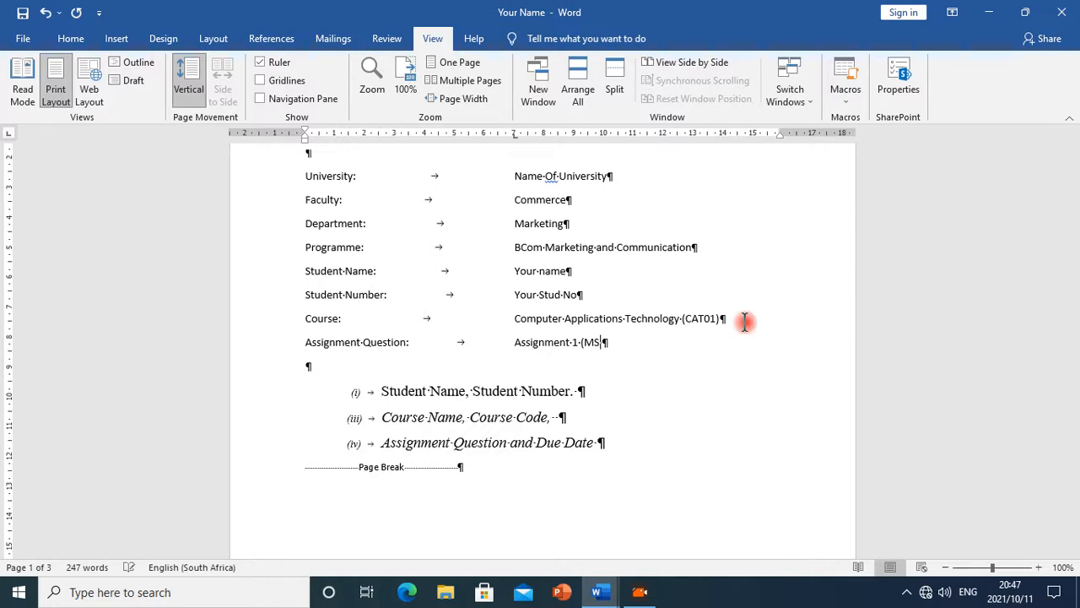
type(" Word ")
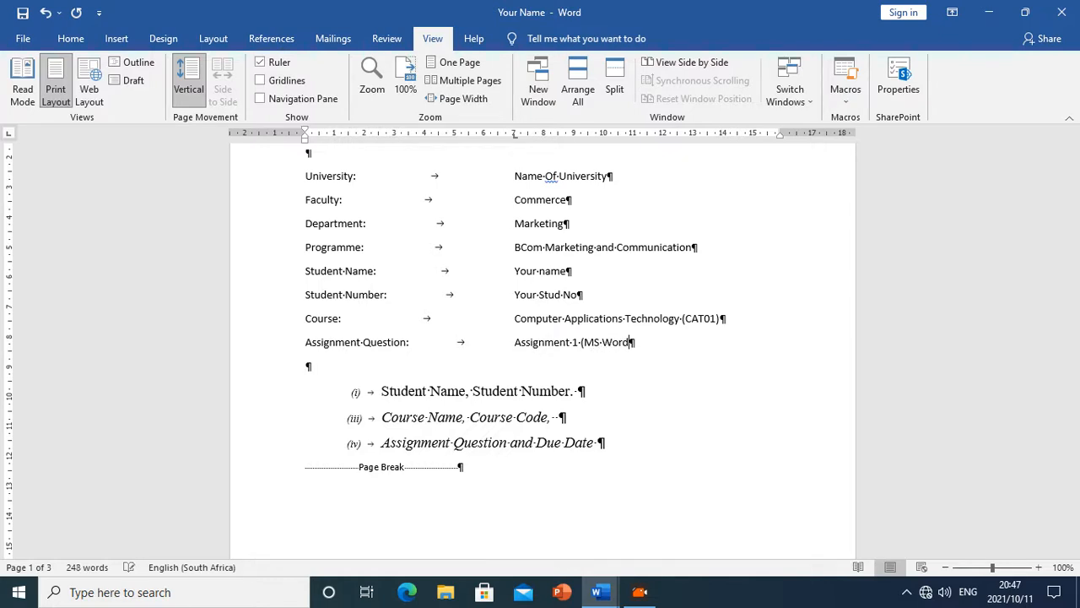
type("Processing)")
Add a new line Due Date: with a tab and the value The due date below it
key("Return")
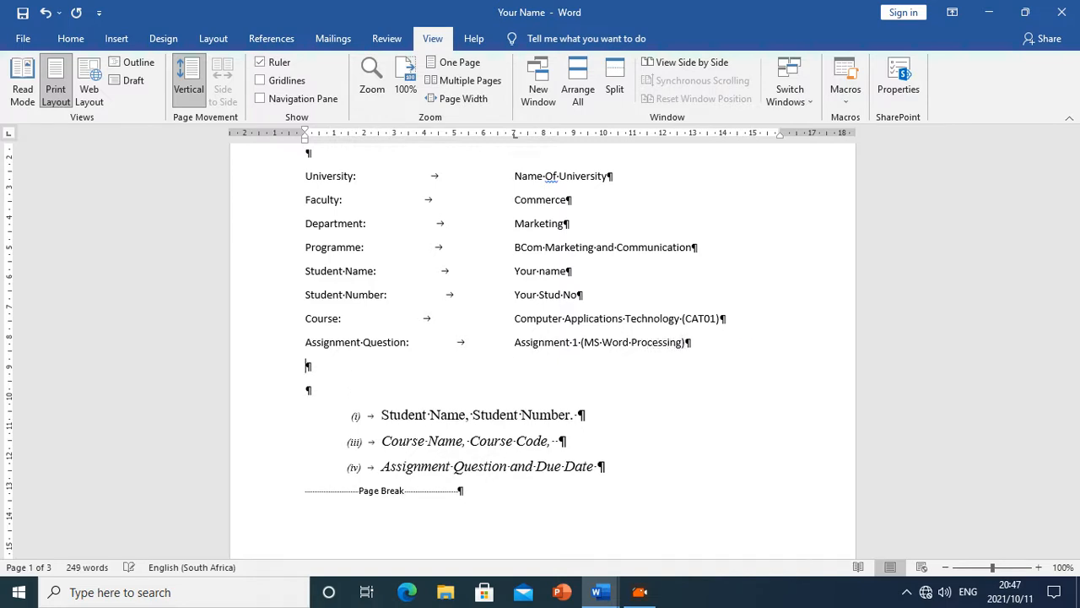
type("Due Date:")
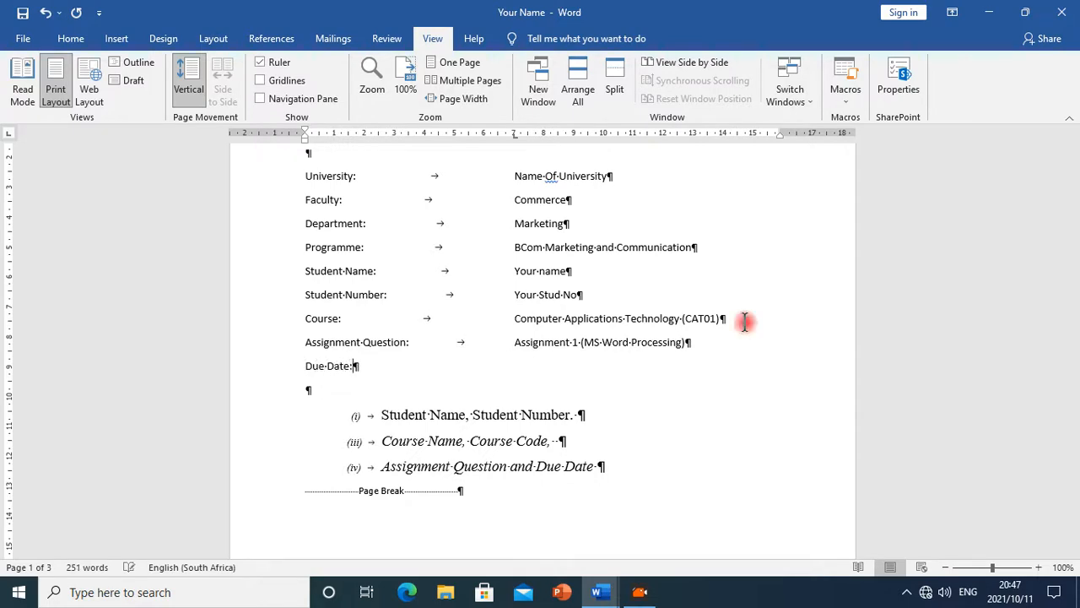
key("Tab")
type("The")
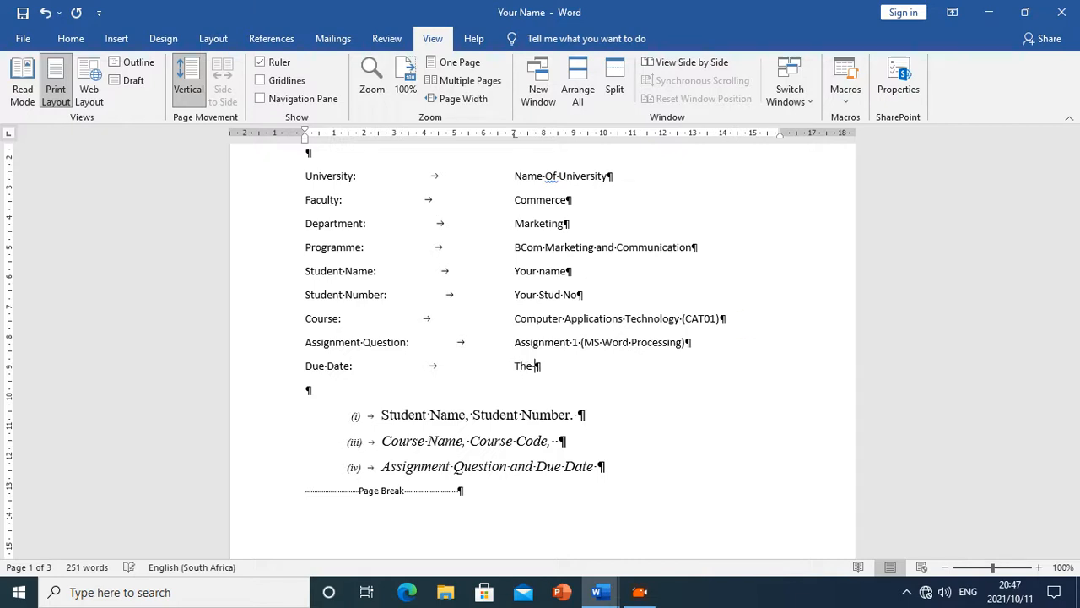
type(" duu")
type(" date")
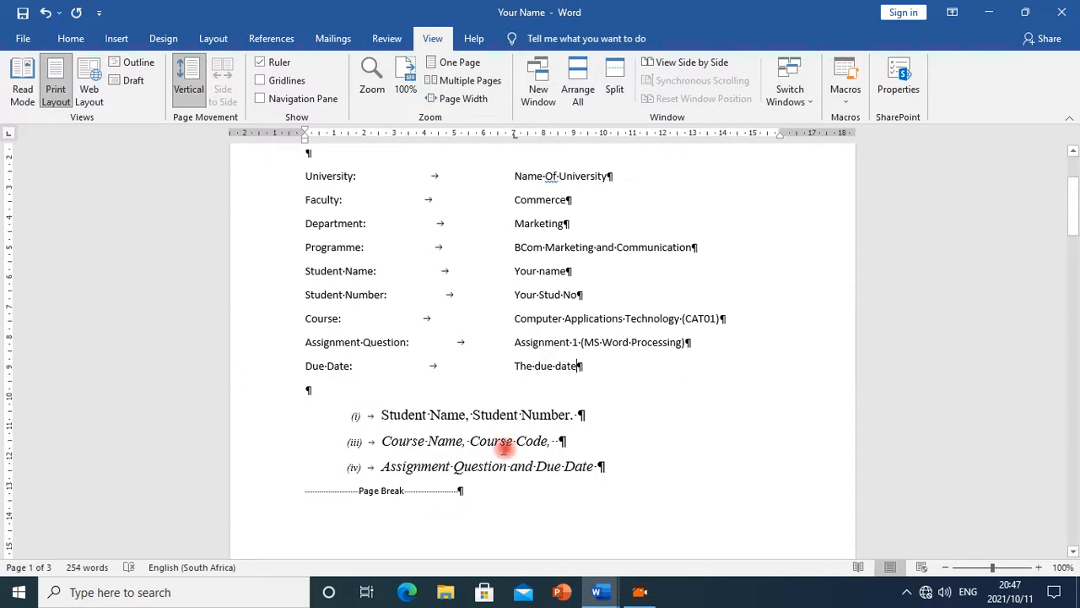
Delete the three italic numbered lines listing student, course and assignment details
left_click_drag(605, 467, 375, 426)
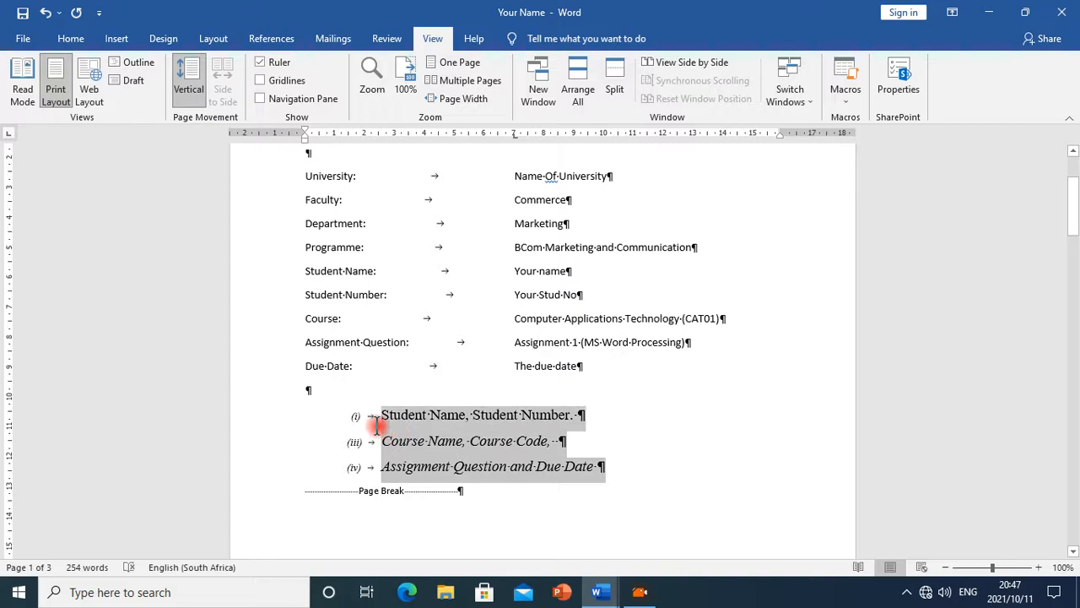
key("Delete")
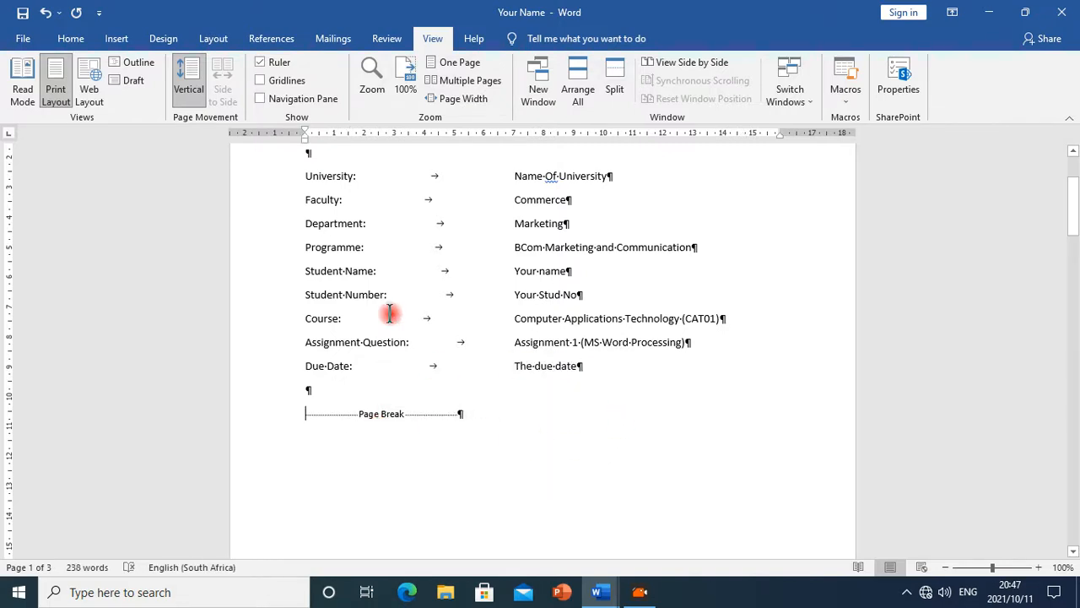
Make all the cover detail lines bold and enlarge their font to 16 pt
scroll(401, 308, "up", 3)
left_click_drag(306, 306, 646, 515)
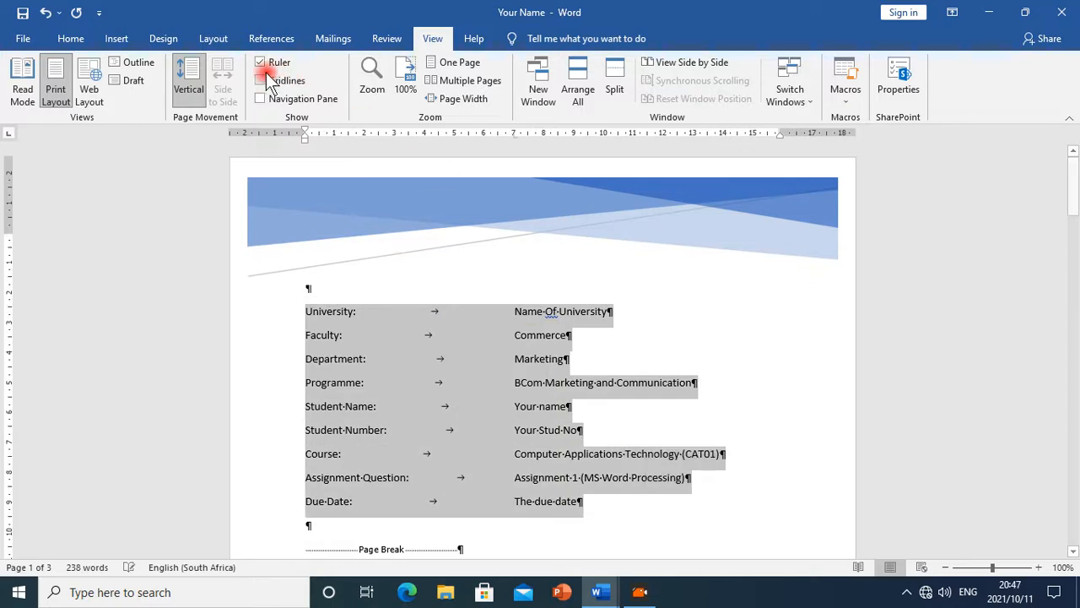
left_click(69, 39)
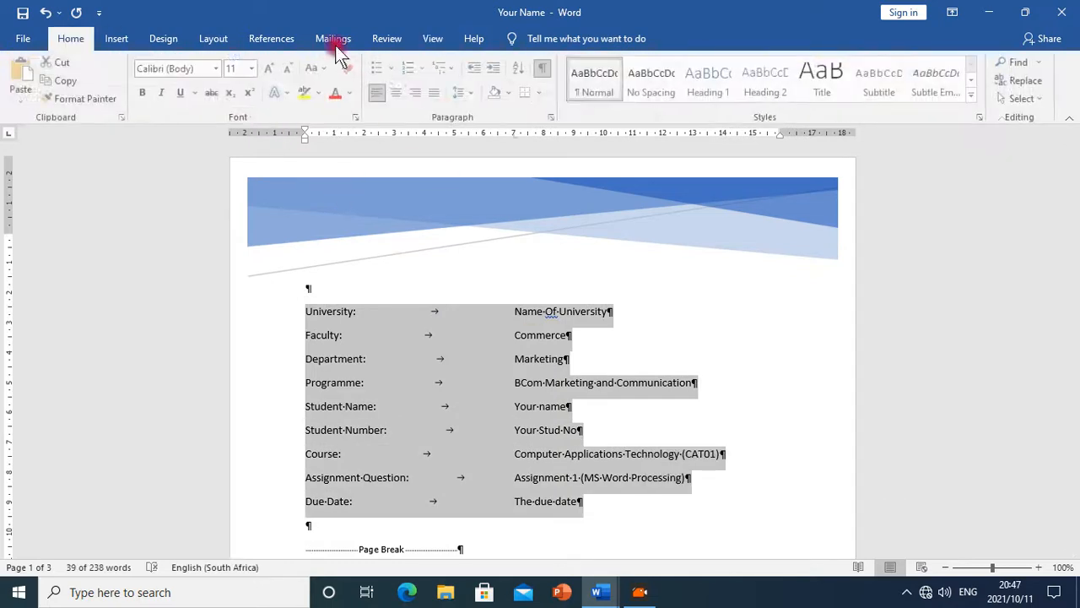
left_click(144, 92)
left_click(271, 69)
left_click(271, 68)
left_click(271, 68)
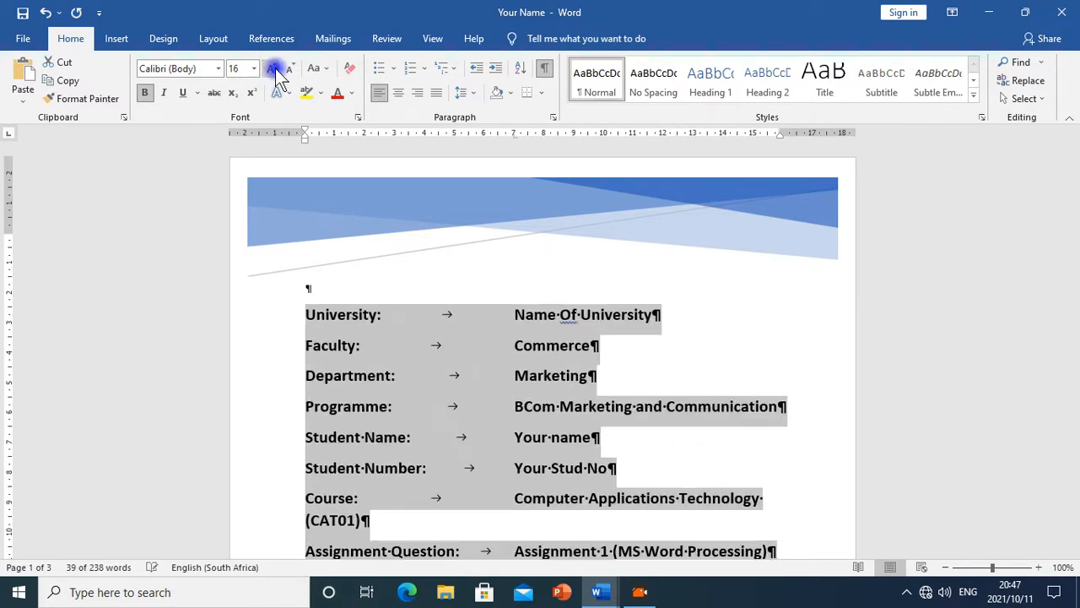
Change the cover detail lines' font to Times New Roman
left_click(219, 69)
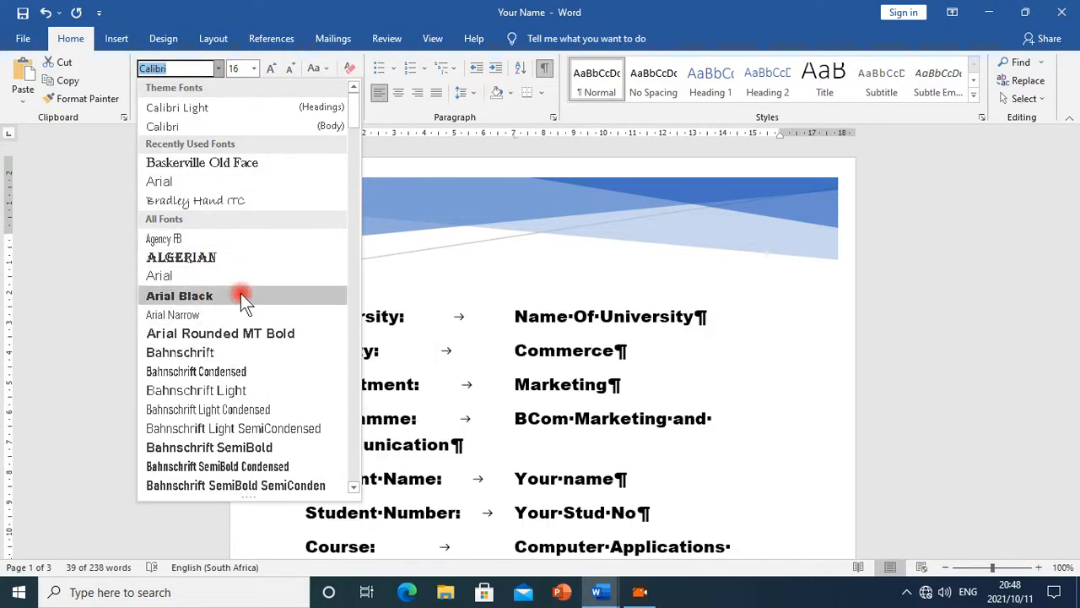
type("Times New Roma")
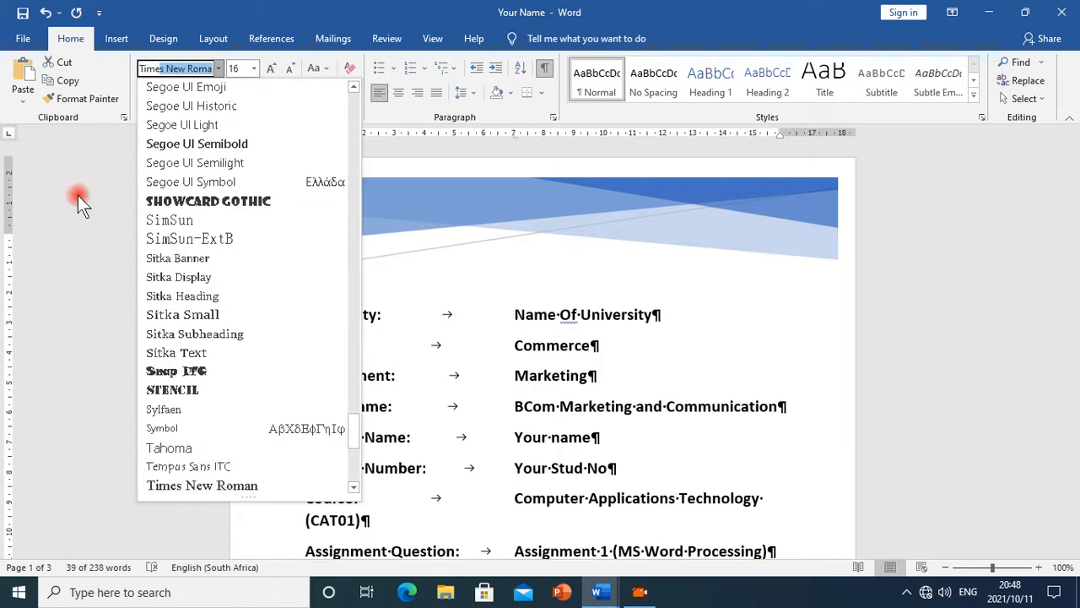
left_click(203, 487)
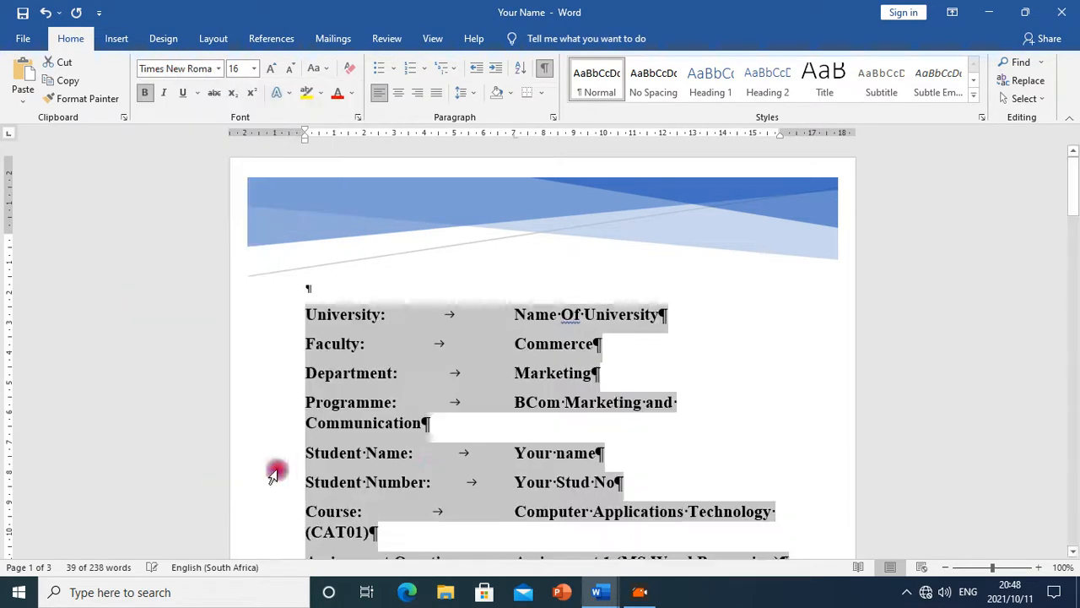
left_click(595, 453)
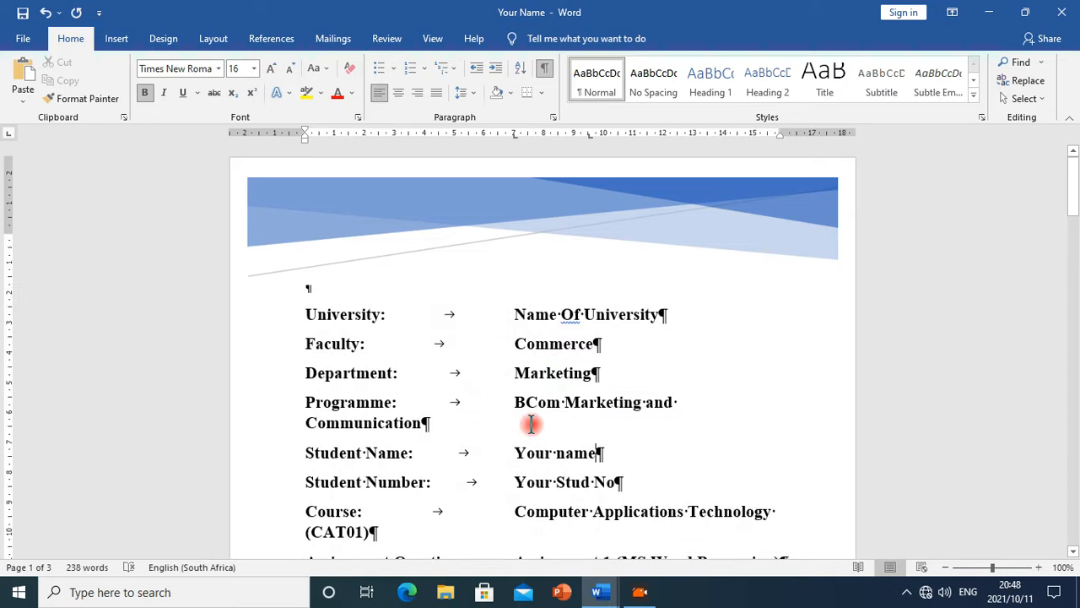
Reduce the cover detail lines' font size to 14 pt
scroll(553, 405, "down", 4)
scroll(561, 342, "up", 2)
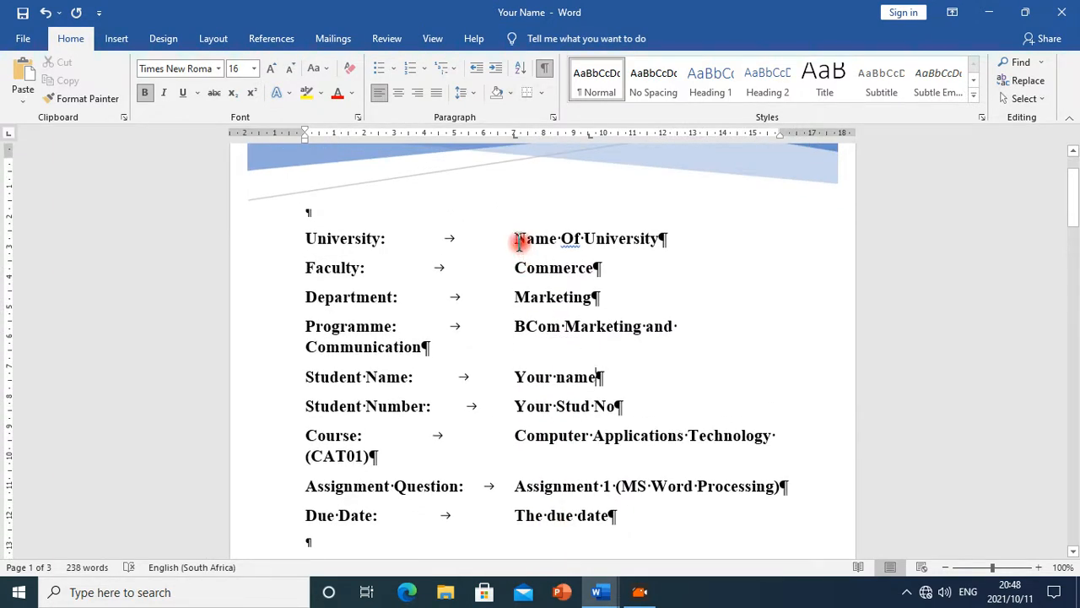
left_click_drag(306, 239, 641, 514)
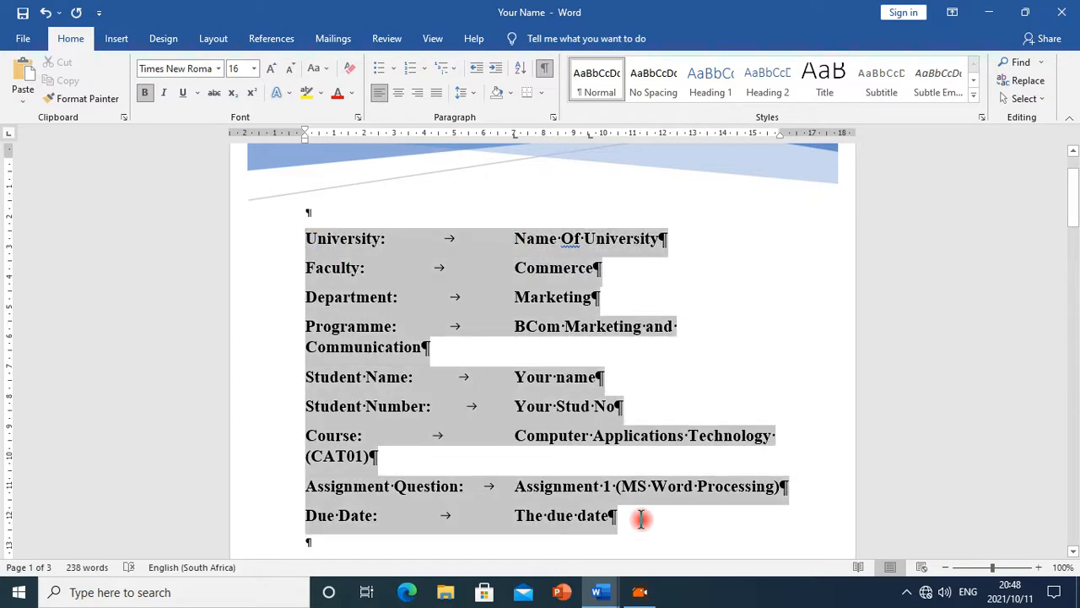
left_click(287, 74)
left_click(630, 359)
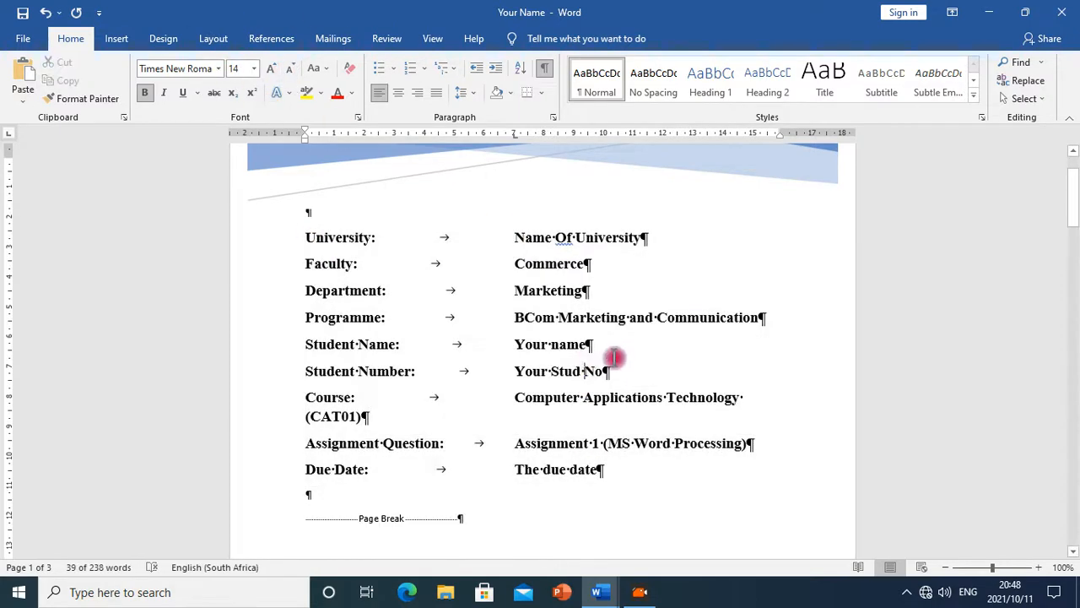
Realign the University line so Name Of University sits at a new tab stop at about 5.5 cm
scroll(574, 371, "down", 1)
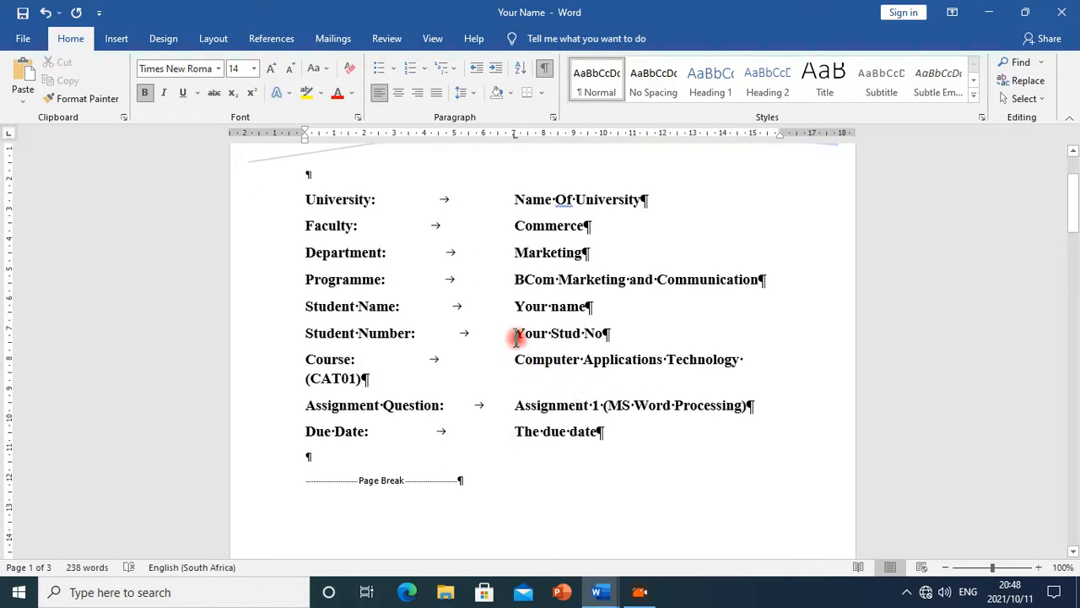
scroll(518, 333, "up", 2)
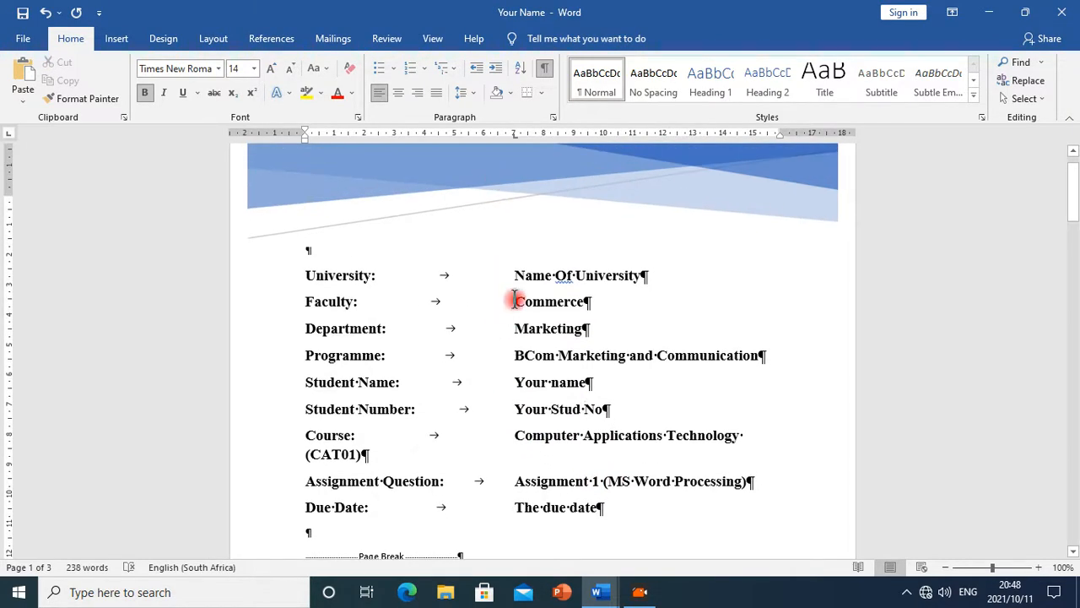
left_click_drag(521, 292, 520, 352)
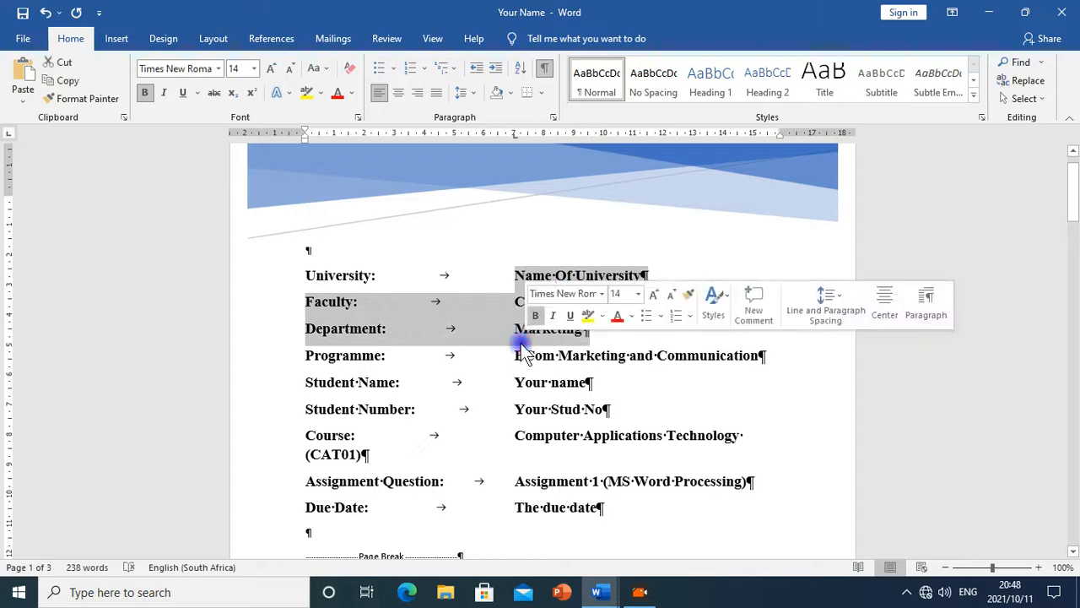
left_click(461, 341)
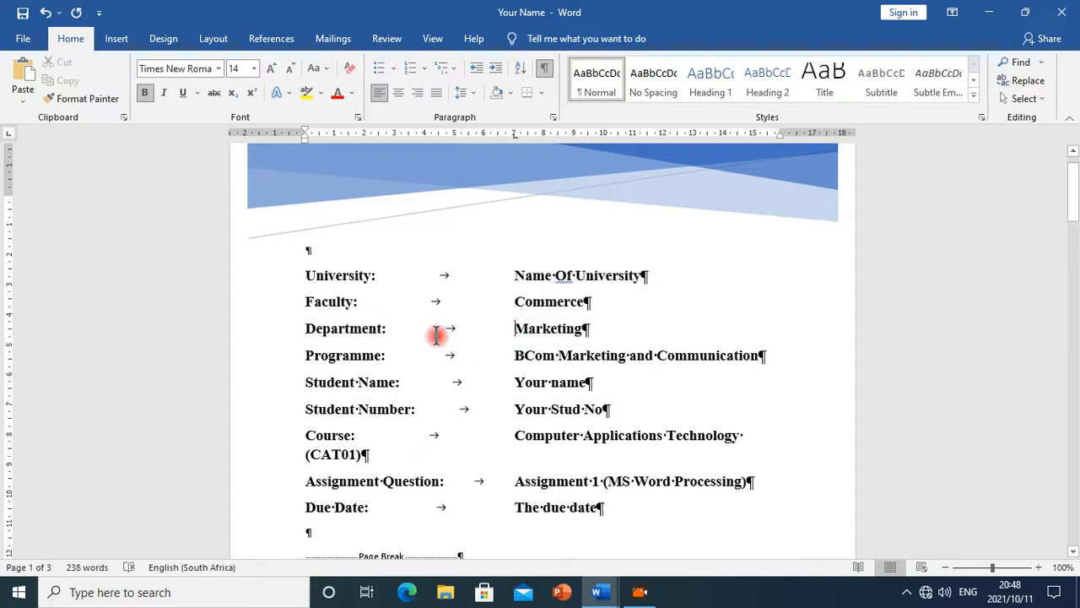
left_click(515, 275)
key("BackSpace")
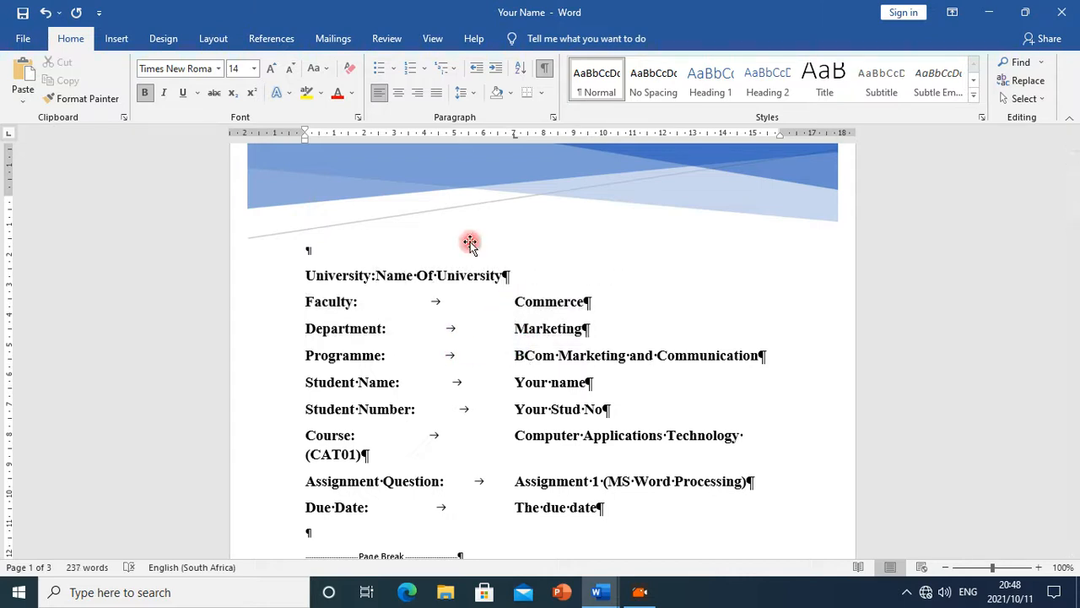
left_click(483, 134)
left_click(468, 135)
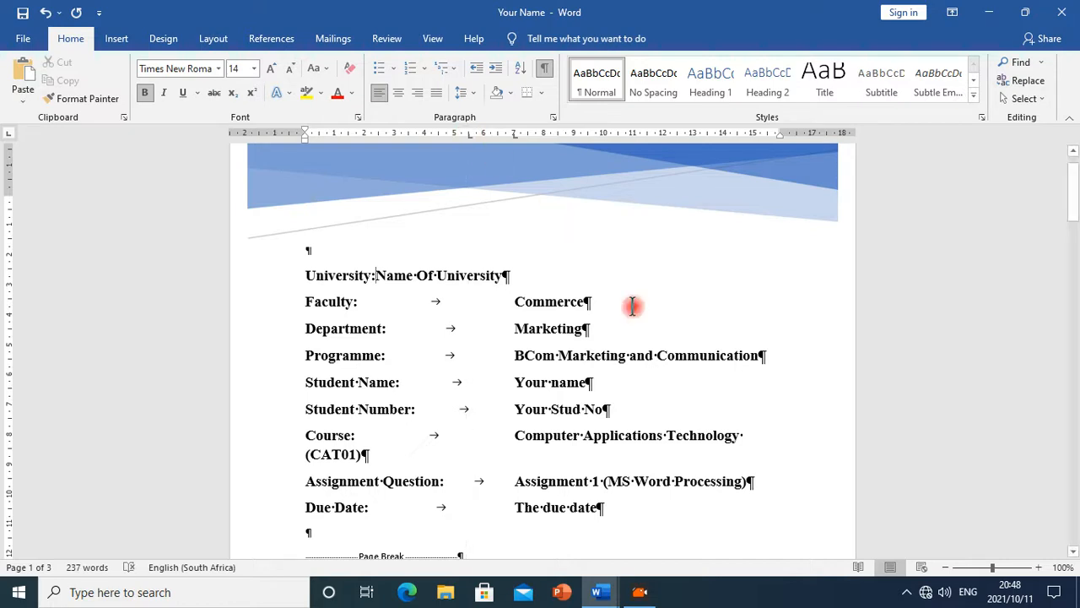
key("Tab")
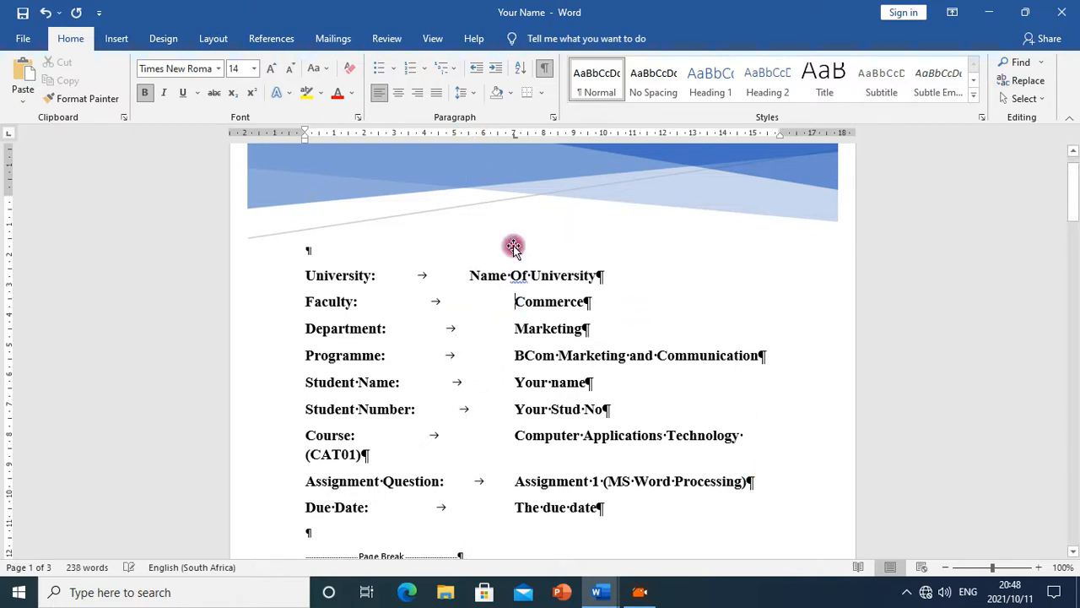
Apply the same 5.5 cm tab stop to the Faculty, Department and Programme lines
left_click(466, 135)
left_click(502, 330)
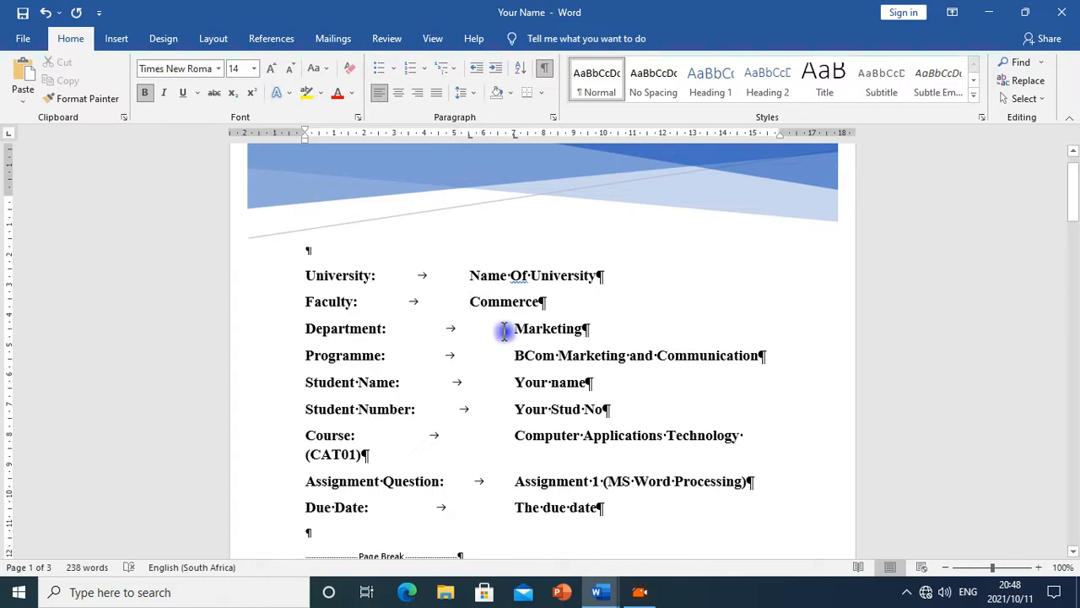
left_click(468, 138)
left_click(512, 359)
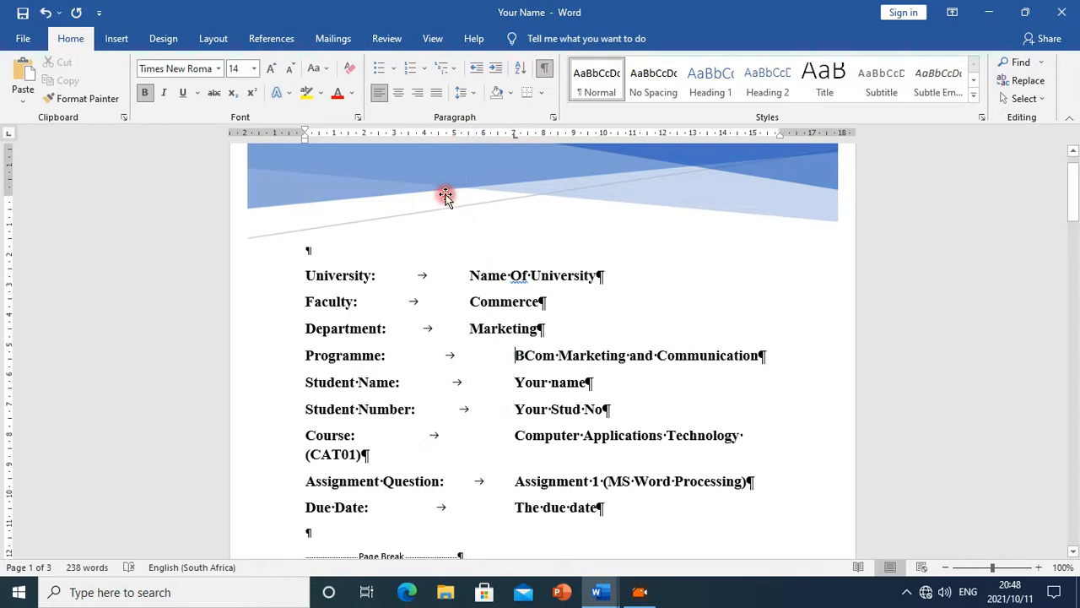
left_click(470, 135)
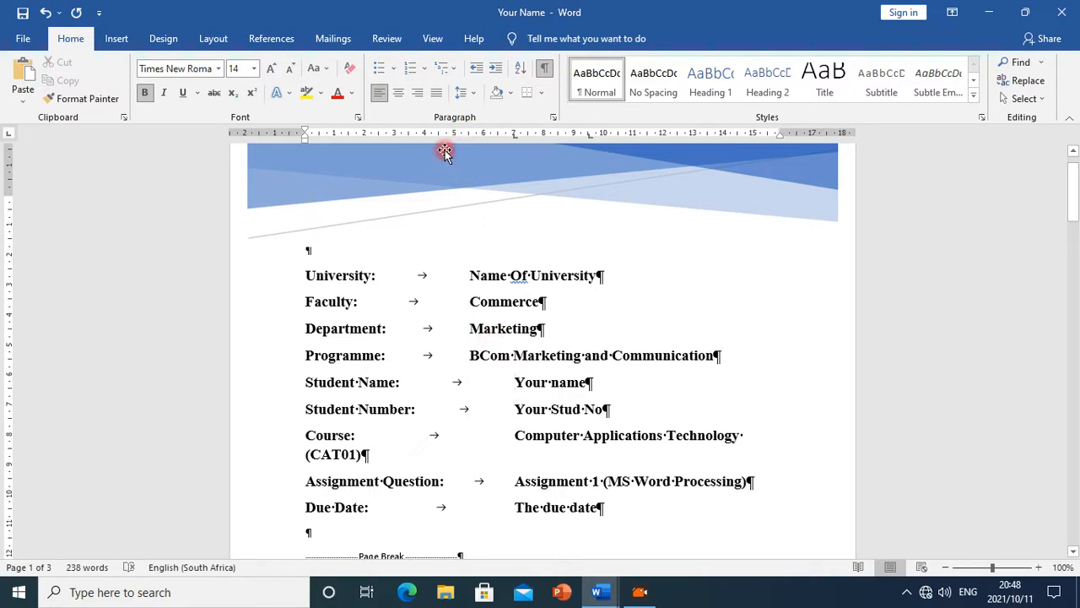
Apply the same 5.5 cm tab stop to the Student Name, Student Number and Course lines
left_click(469, 134)
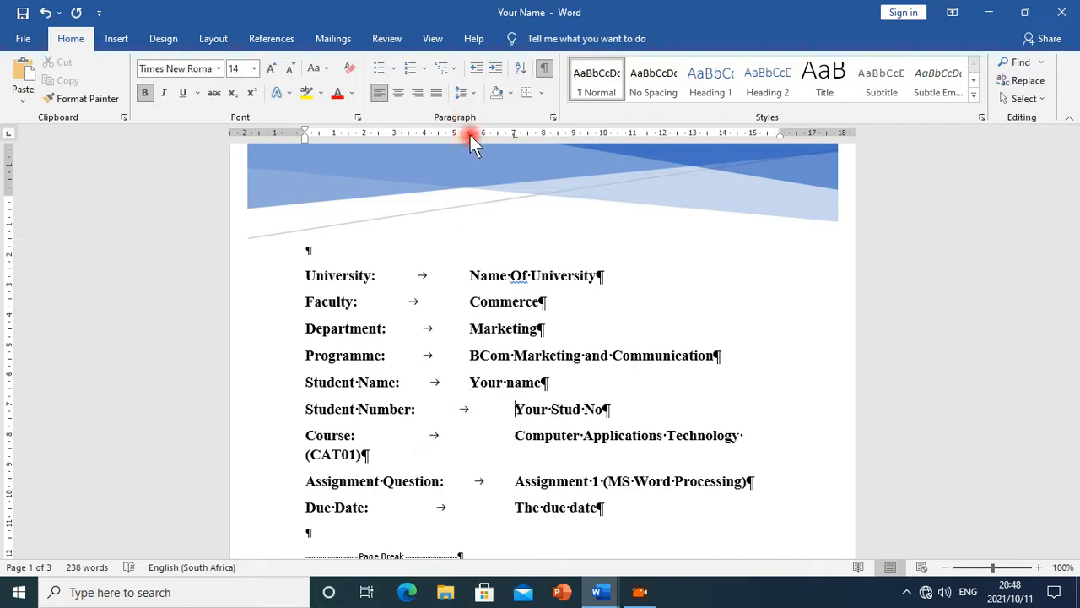
left_click(468, 134)
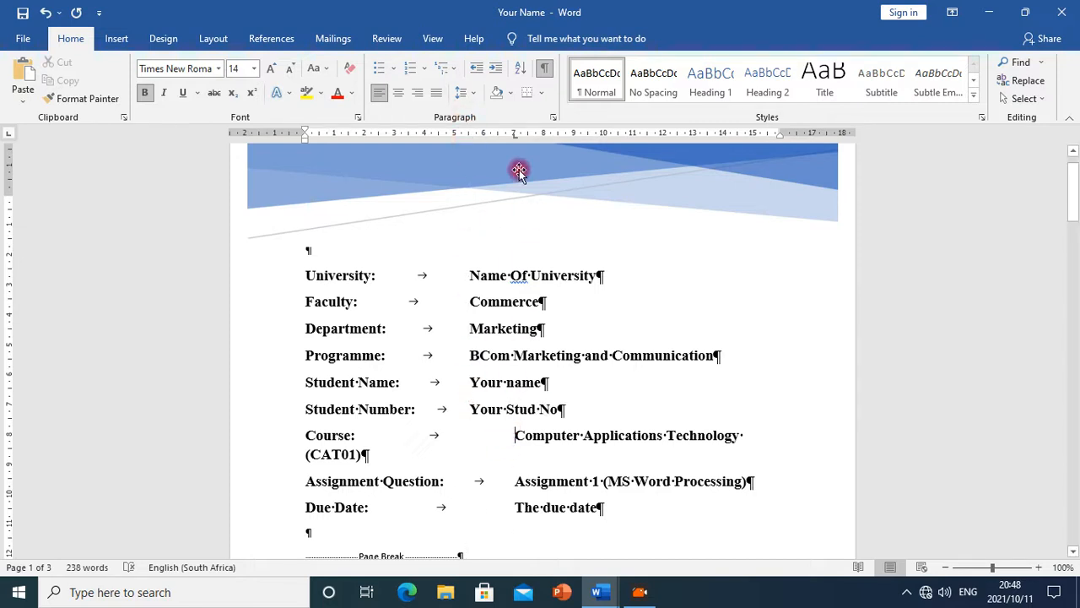
left_click(469, 134)
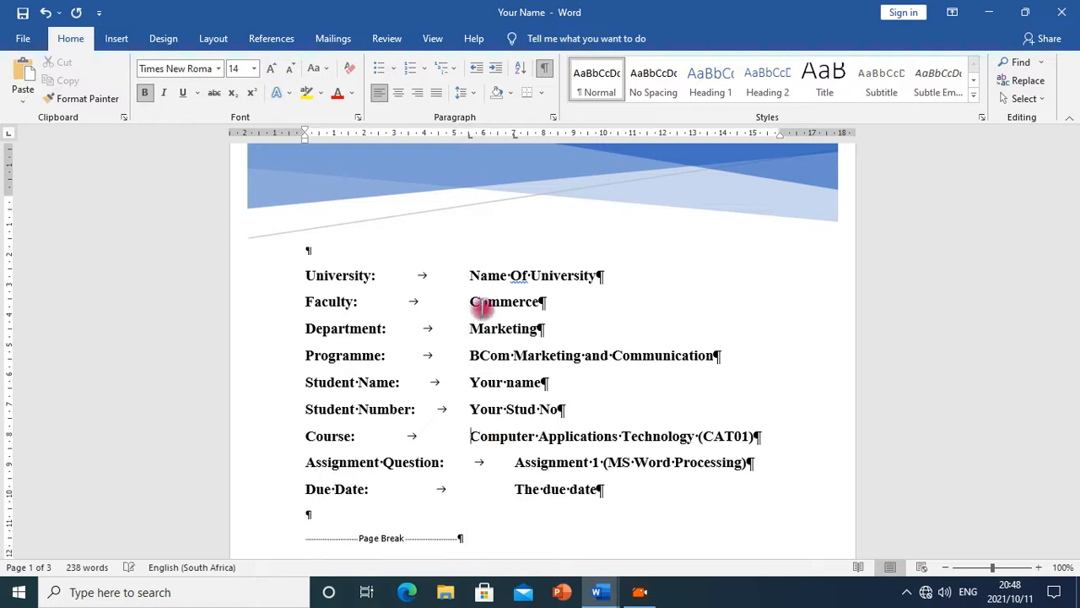
Apply the same 5.5 cm tab stop to the Assignment Question and Due Date lines
left_click(506, 462)
left_click(466, 134)
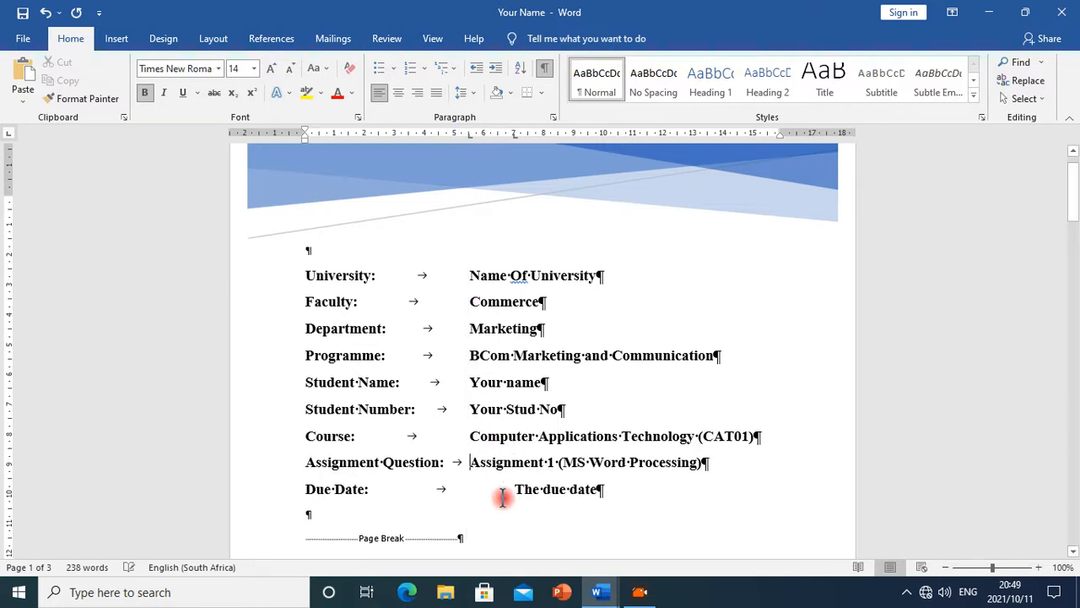
left_click(468, 133)
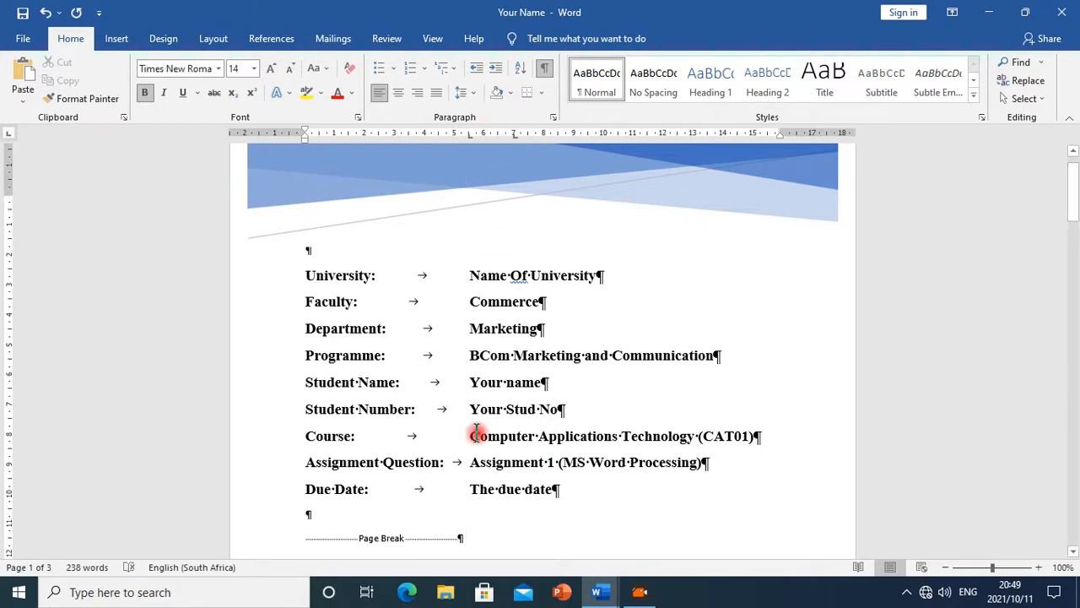
Delete the Abstract text box from the cover page template
scroll(507, 439, "down", 4)
scroll(533, 430, "up", 5)
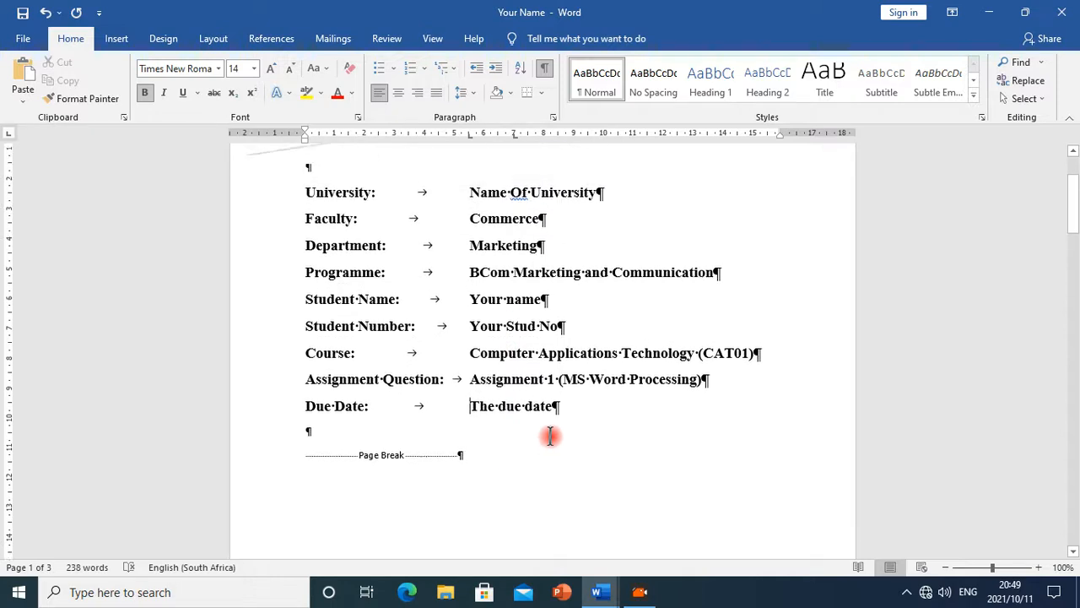
scroll(448, 417, "down", 4)
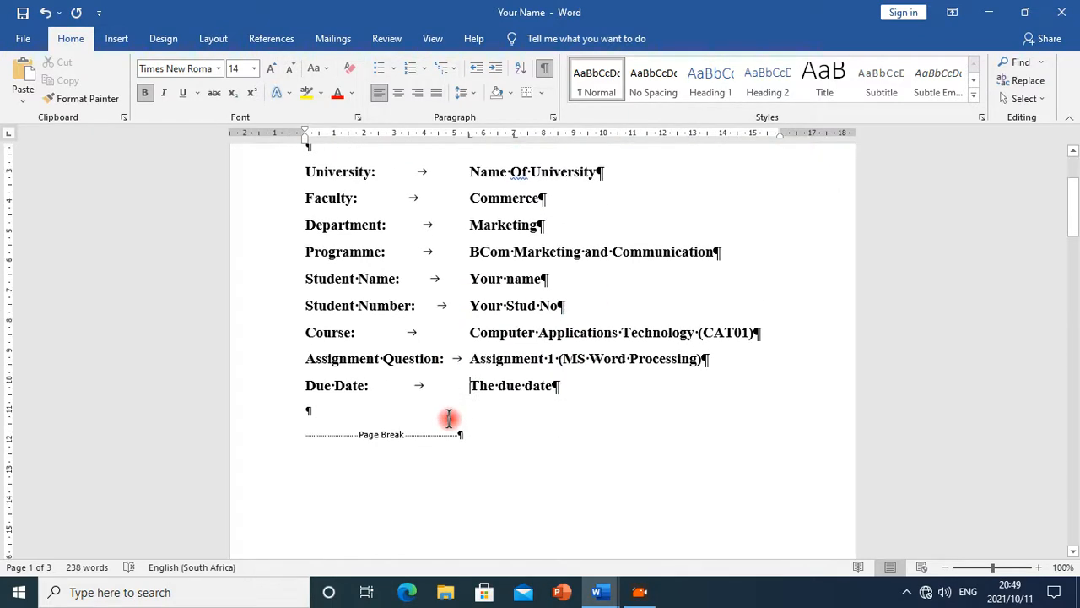
scroll(495, 434, "down", 3)
left_click(543, 360)
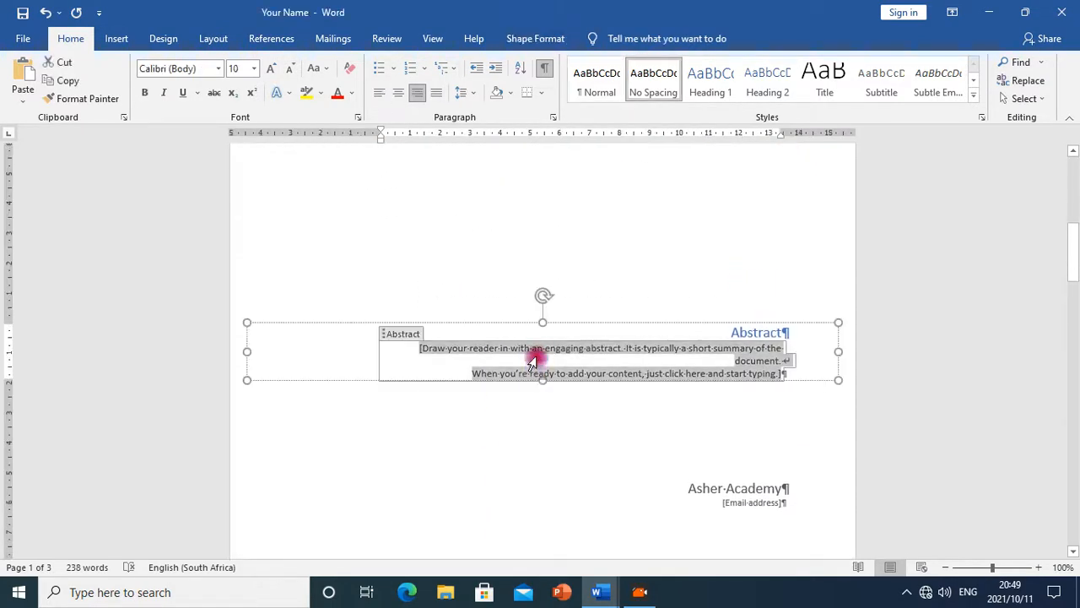
left_click(504, 324)
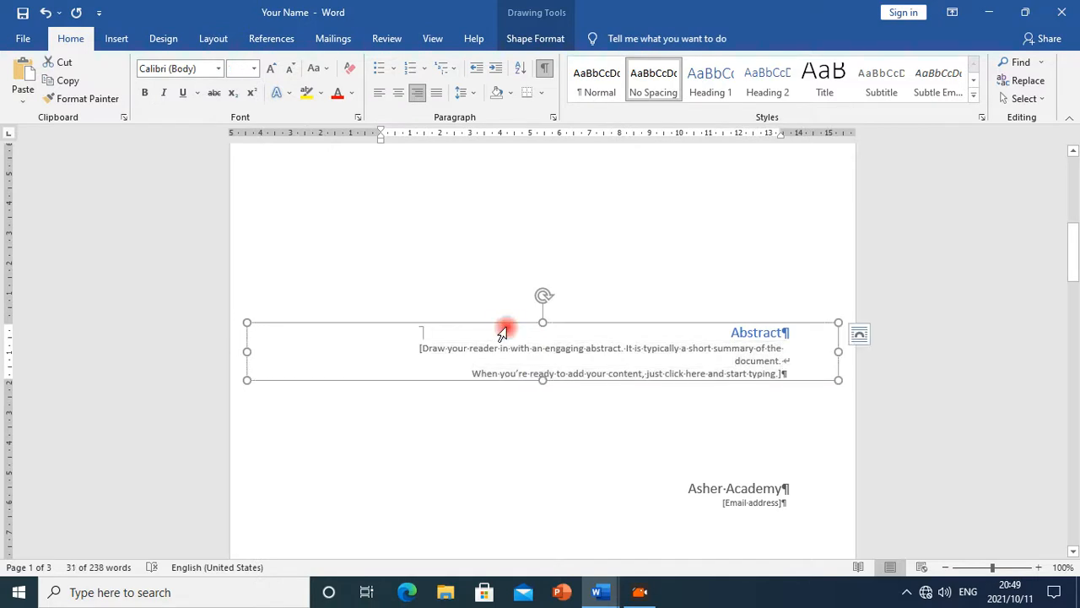
key("Delete")
Delete the text box holding Asher Academy and the e-mail placeholder
left_click(699, 504)
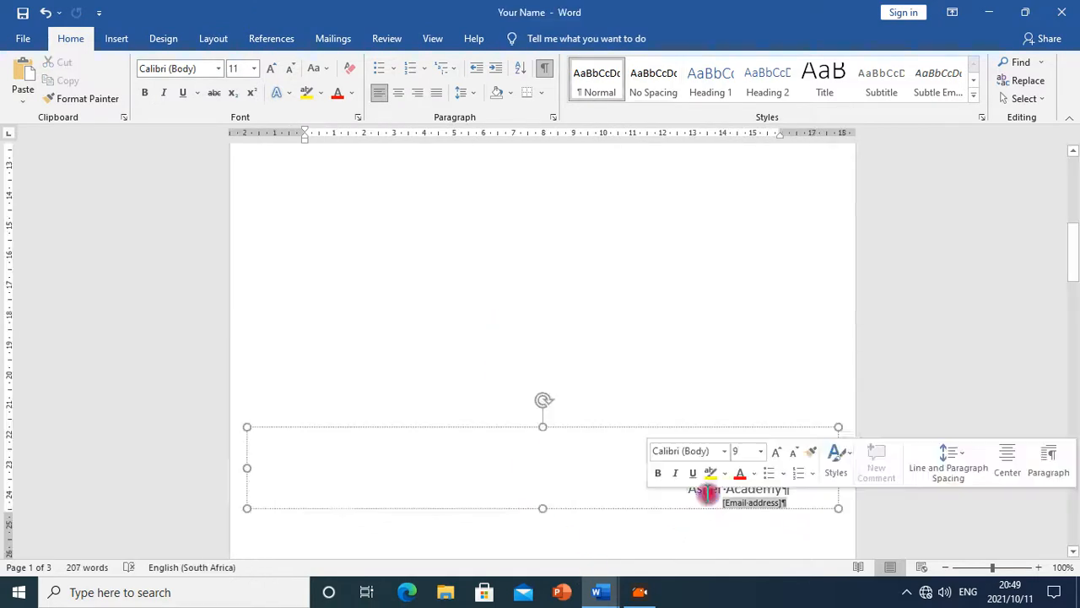
left_click(603, 428)
key("Delete")
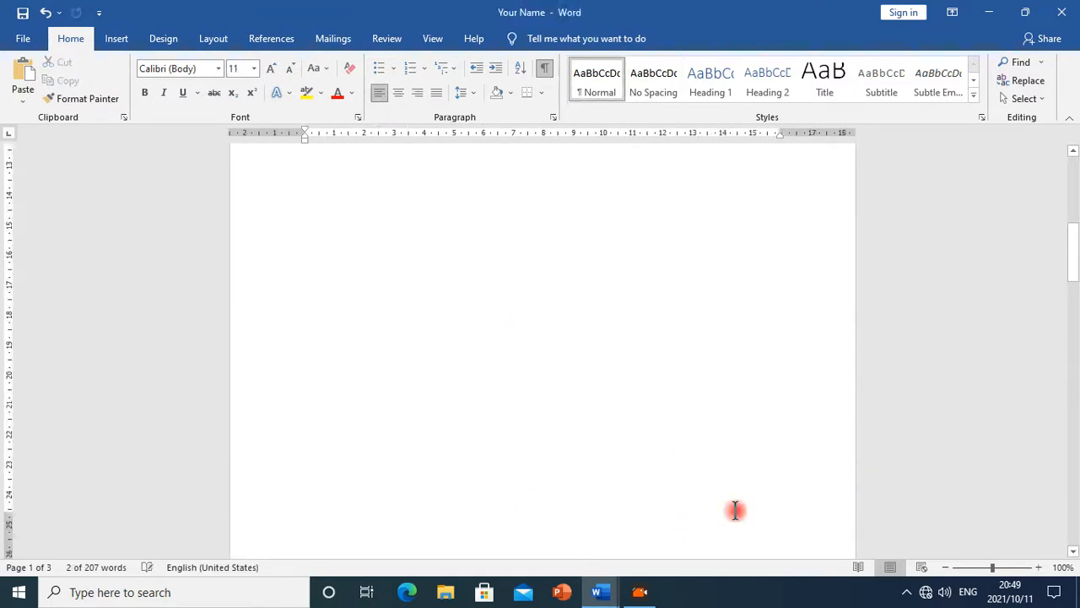
Remove the empty page between the cover page and the Computer organization text
scroll(656, 422, "down", 5)
scroll(614, 401, "up", 15)
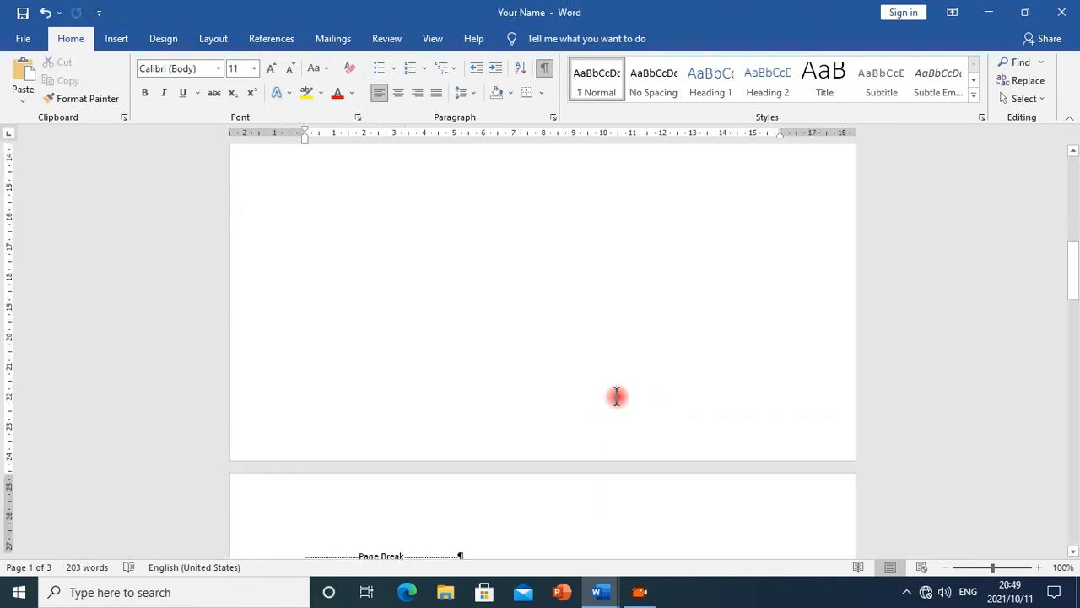
scroll(600, 413, "down", 6)
scroll(596, 421, "down", 5)
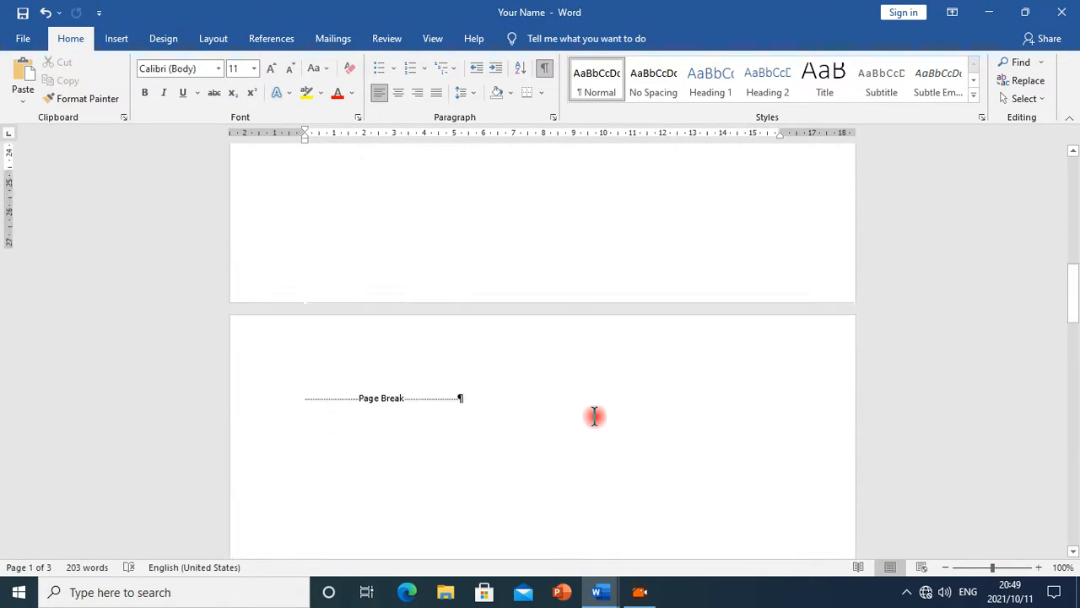
left_click(509, 268)
key("Delete")
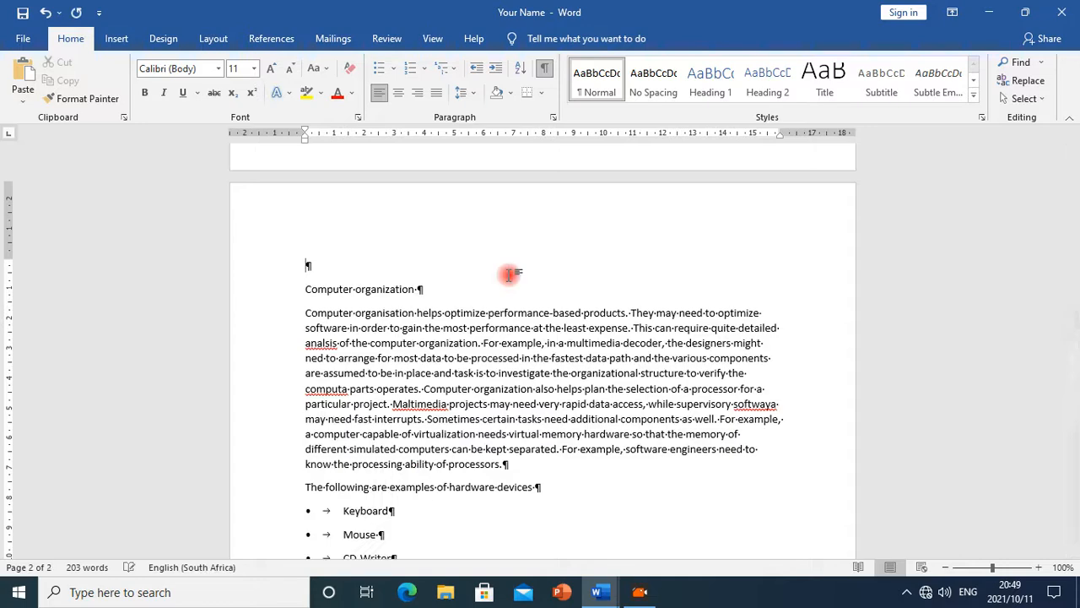
key("Delete")
Switch to the Ms_Word_Exercise document and read the instruction about the cover page border
scroll(847, 203, "up", 5)
scroll(847, 203, "up", 10)
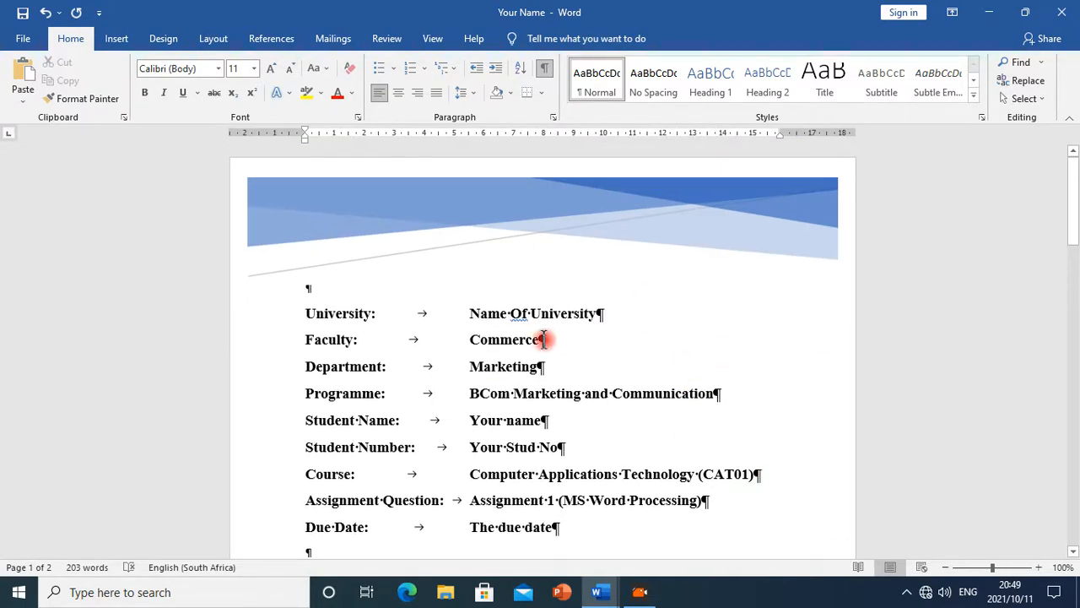
scroll(524, 344, "down", 2)
scroll(535, 340, "up", 2)
scroll(506, 352, "down", 3)
scroll(560, 258, "up", 1)
scroll(591, 304, "down", 4)
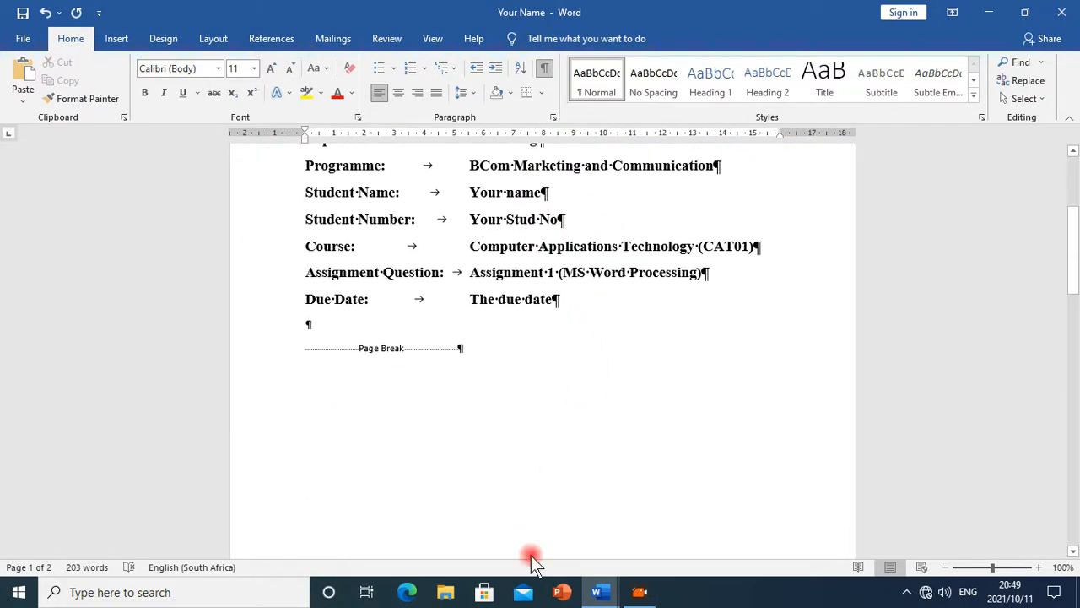
left_click(599, 591)
left_click(671, 529)
scroll(422, 402, "down", 5)
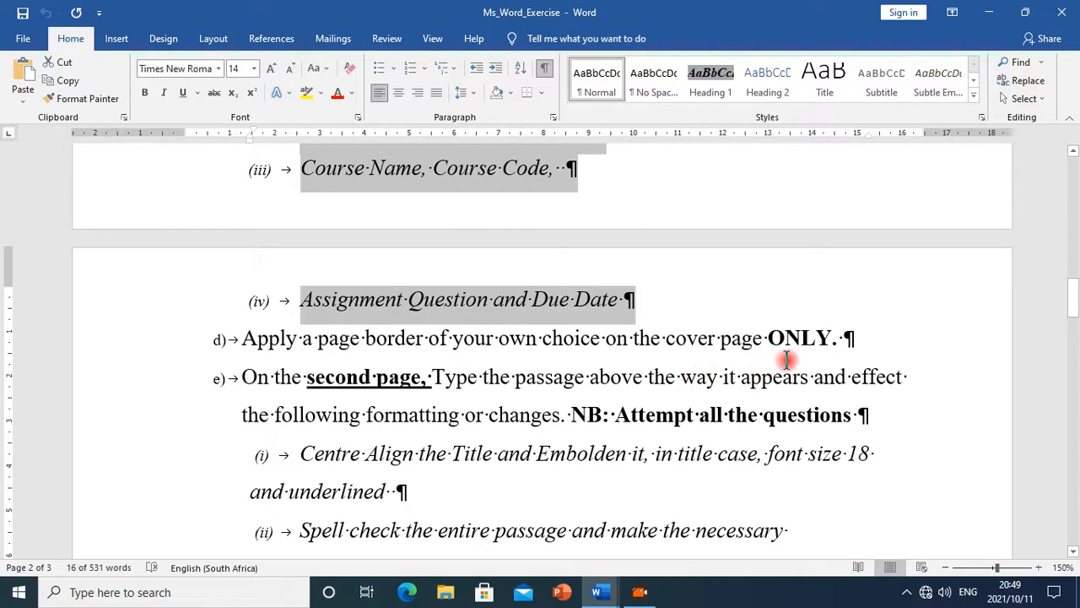
Return to the Your Name document and choose a Box page border with a double-line style 3 pt wide
left_click(597, 593)
left_click(530, 534)
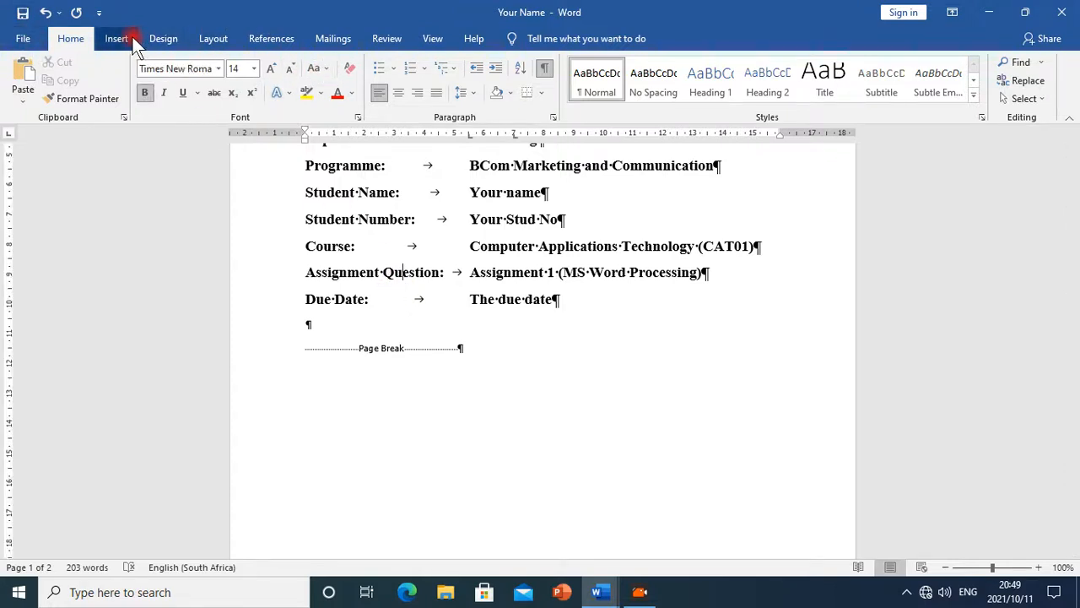
left_click(543, 94)
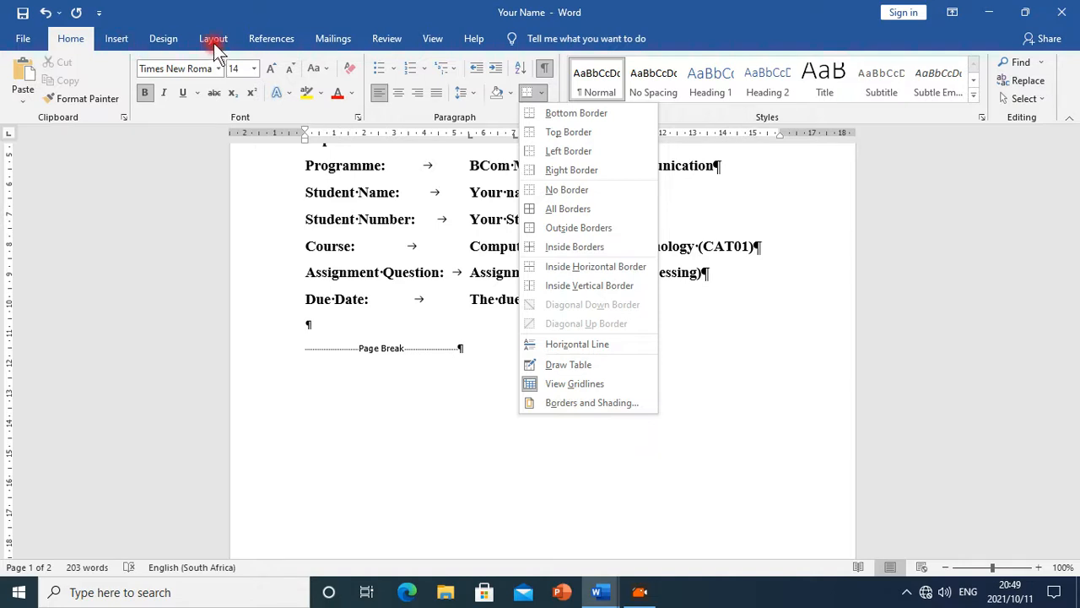
left_click(166, 39)
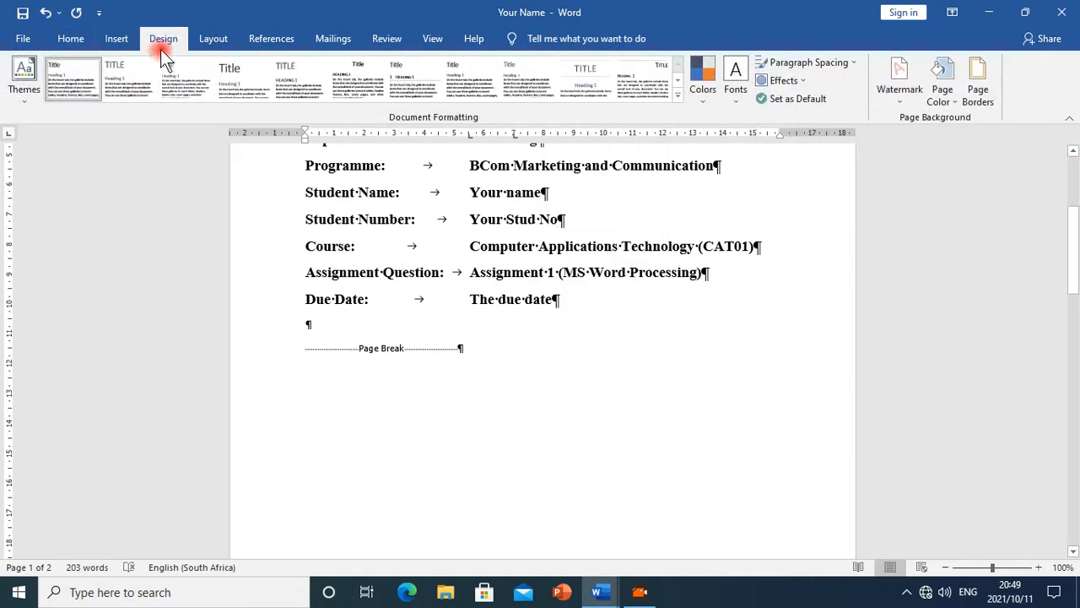
left_click(981, 94)
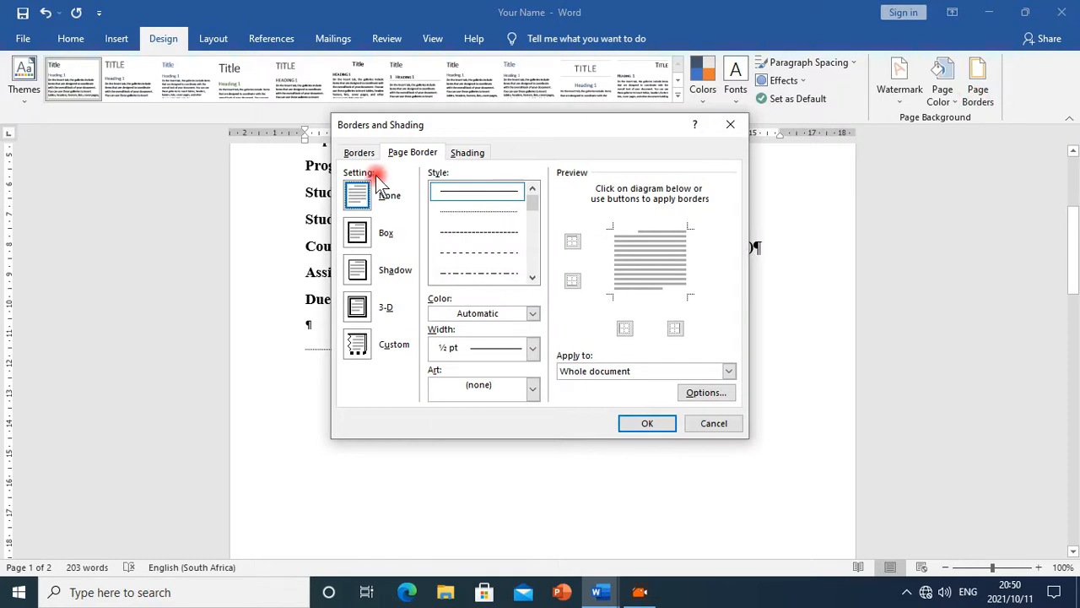
left_click(371, 154)
left_click(406, 154)
left_click(460, 153)
left_click(425, 154)
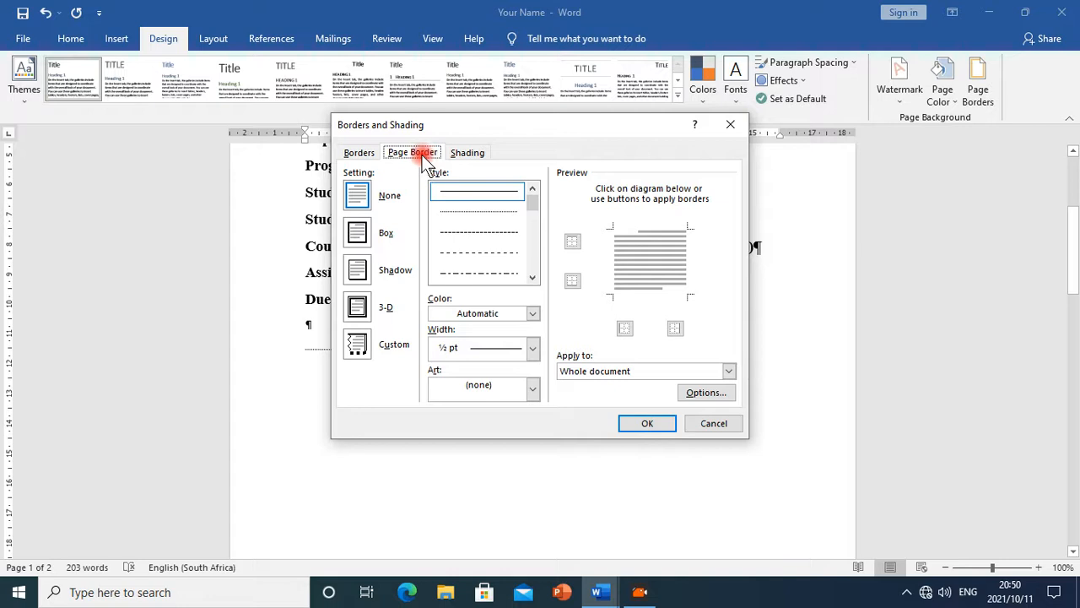
left_click_drag(537, 210, 536, 227)
left_click(514, 245)
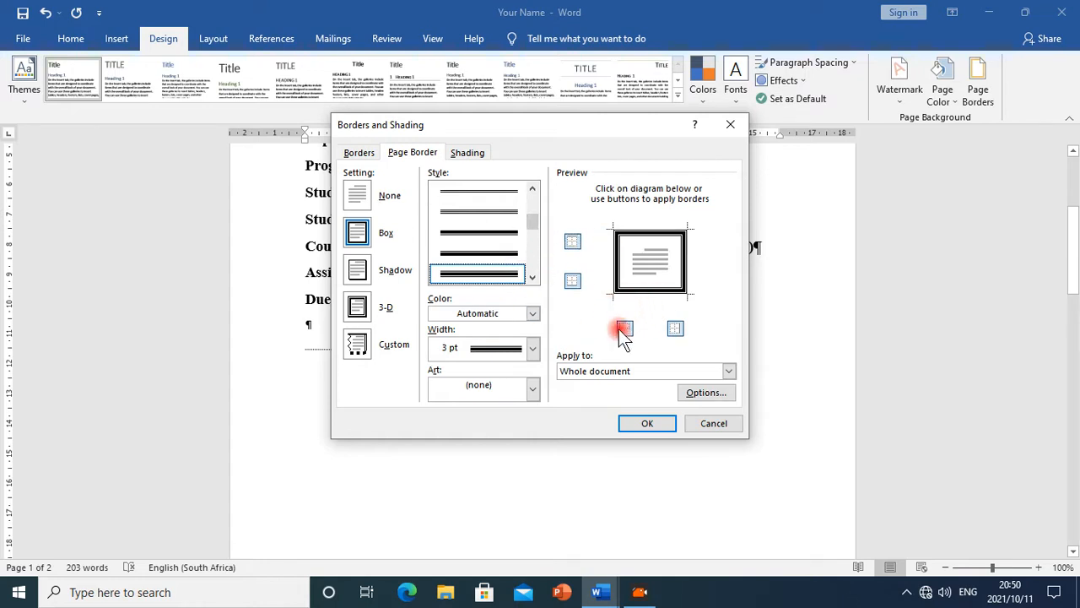
Apply the page border to this section's first page only and confirm
left_click(581, 360)
left_click(726, 371)
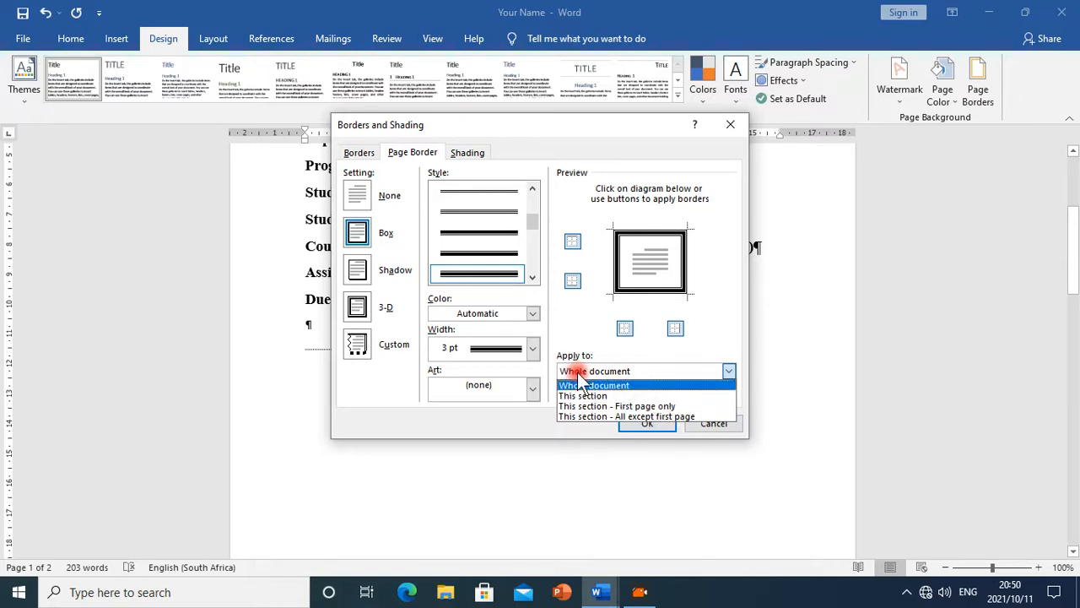
left_click(648, 406)
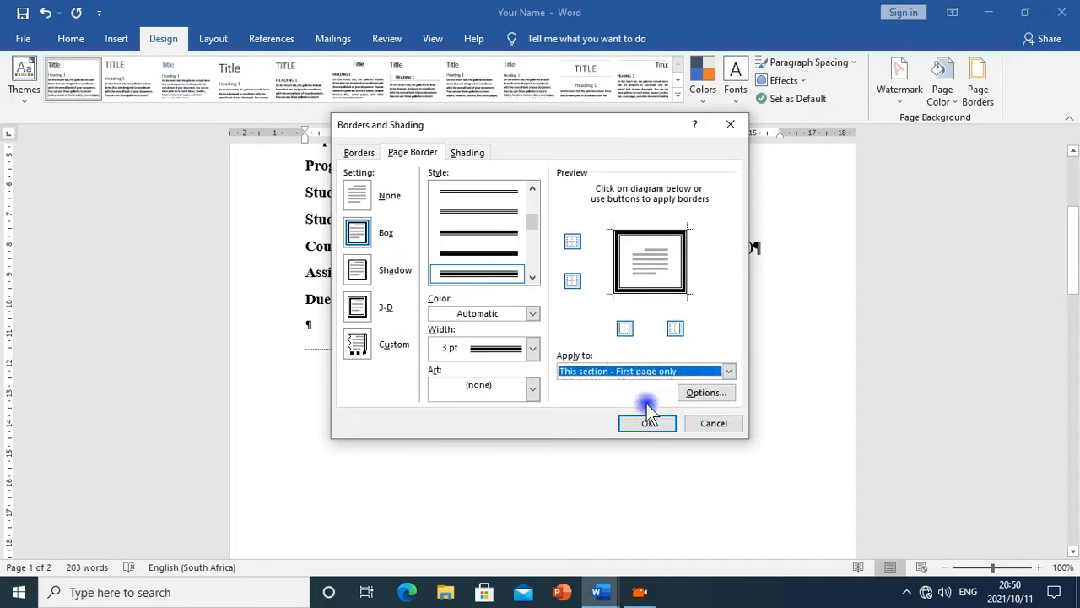
left_click(651, 423)
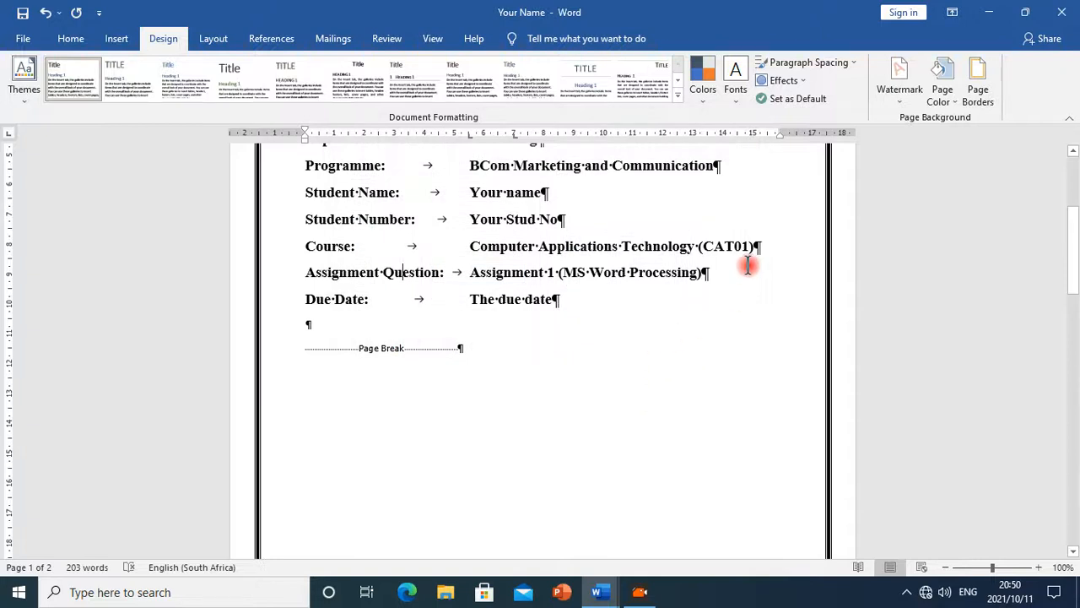
Review the bordered cover page, then switch back to the Ms_Word_Exercise document
scroll(748, 265, "up", 5)
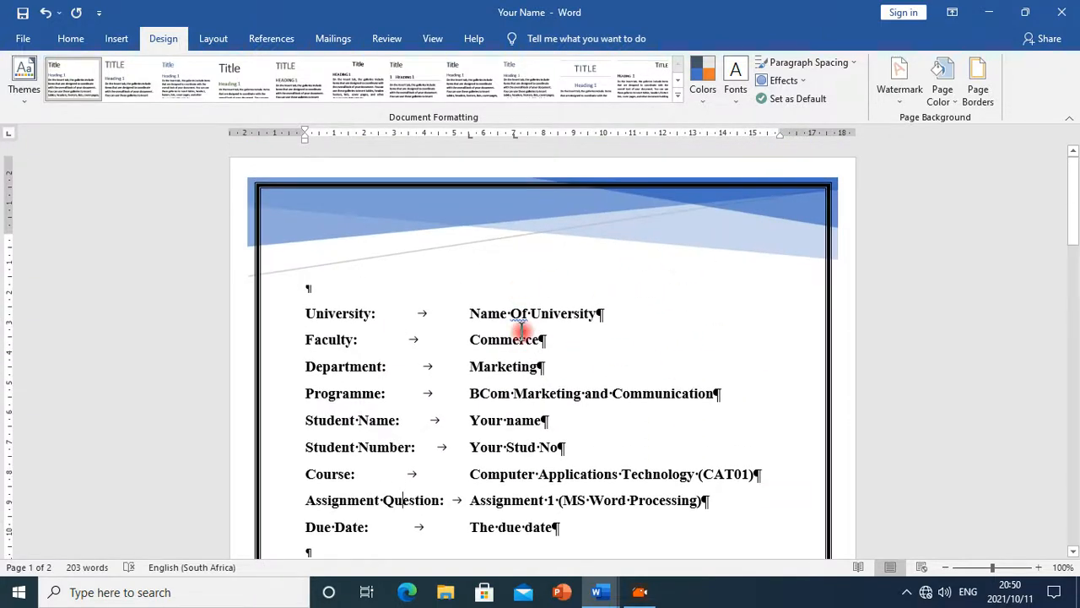
scroll(574, 285, "down", 3)
scroll(591, 301, "up", 3)
scroll(583, 342, "down", 5)
scroll(583, 342, "down", 10)
scroll(479, 362, "up", 4)
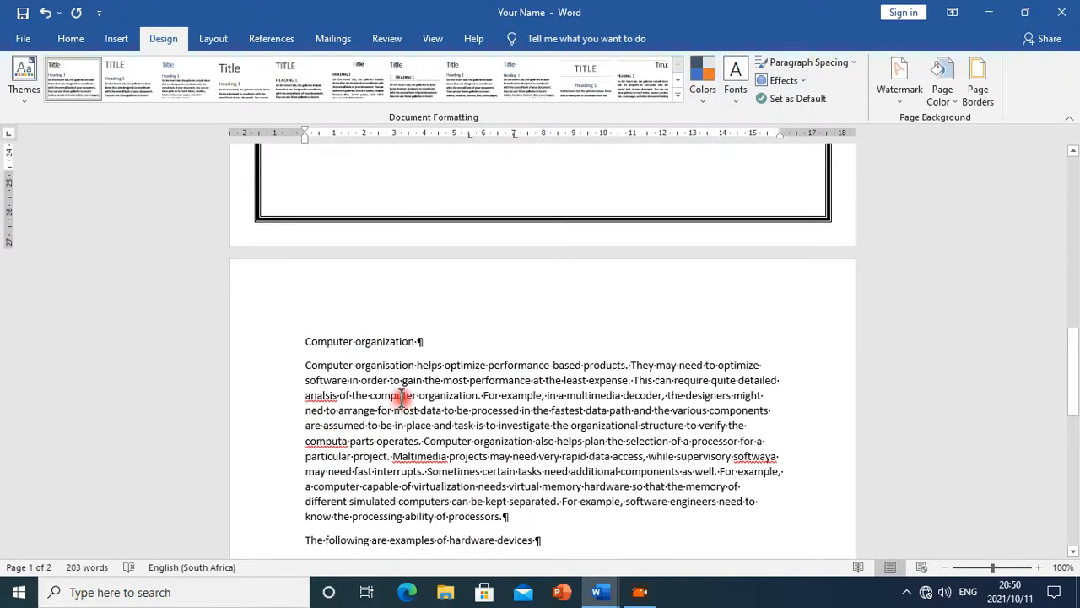
left_click(599, 592)
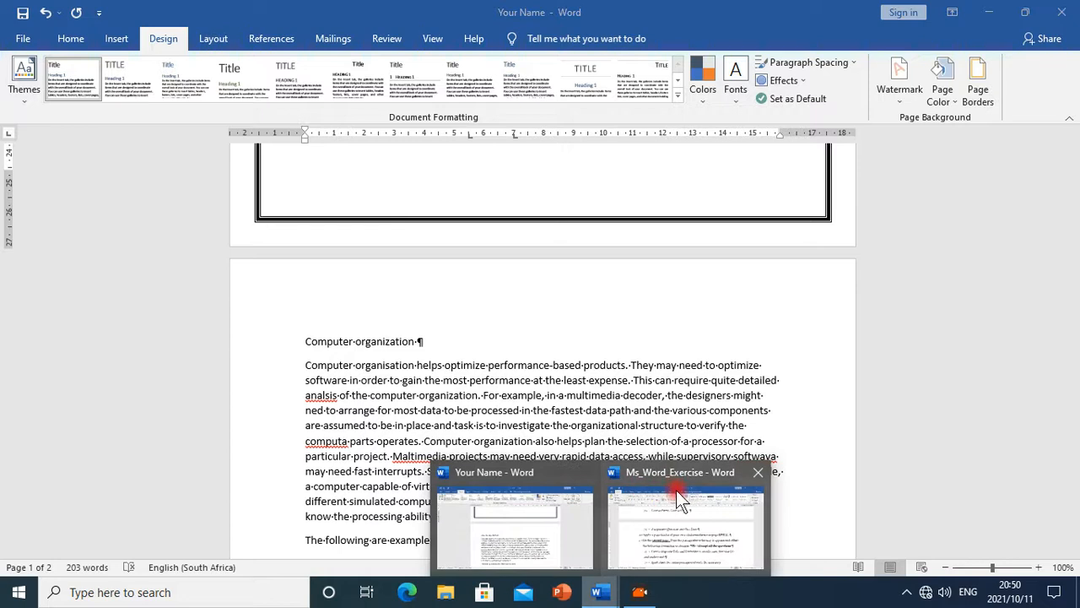
left_click(676, 491)
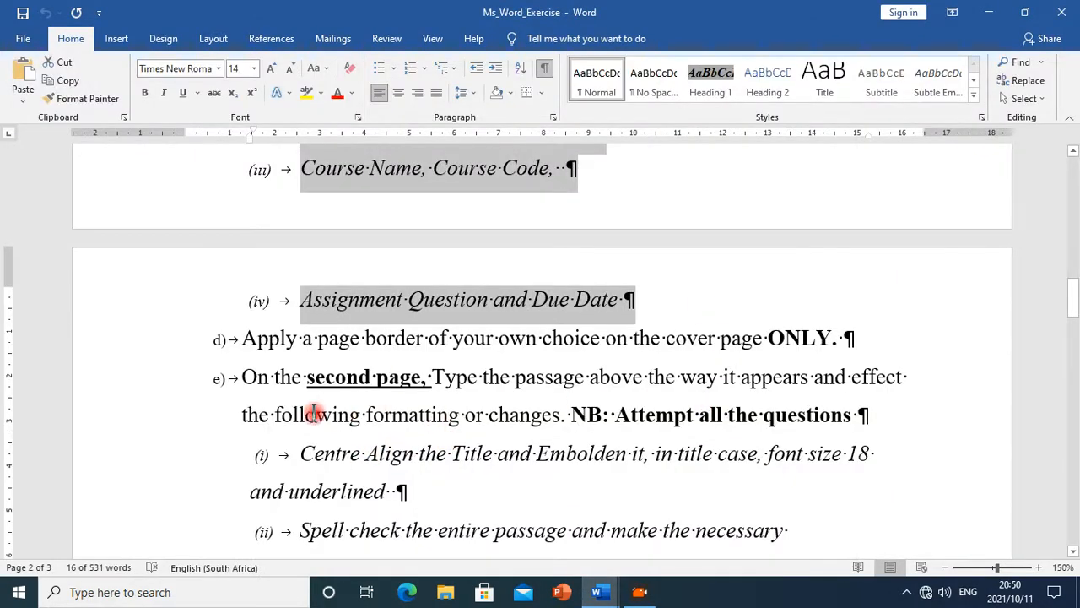
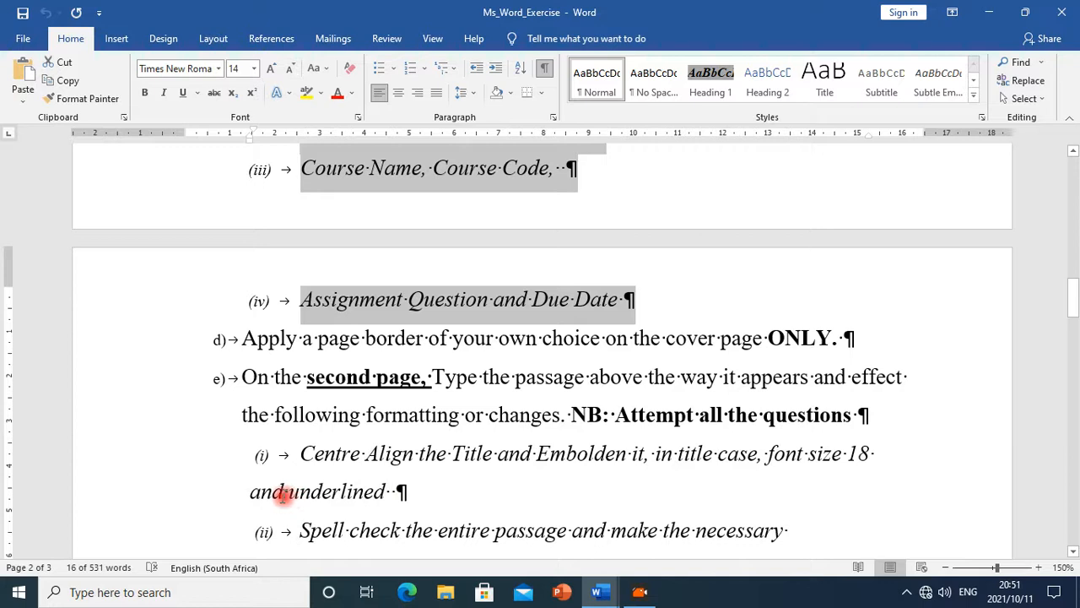
Read the second-page formatting instructions in the Ms_Word_Exercise document, then return to the Your Name document
scroll(550, 506, "down", 1)
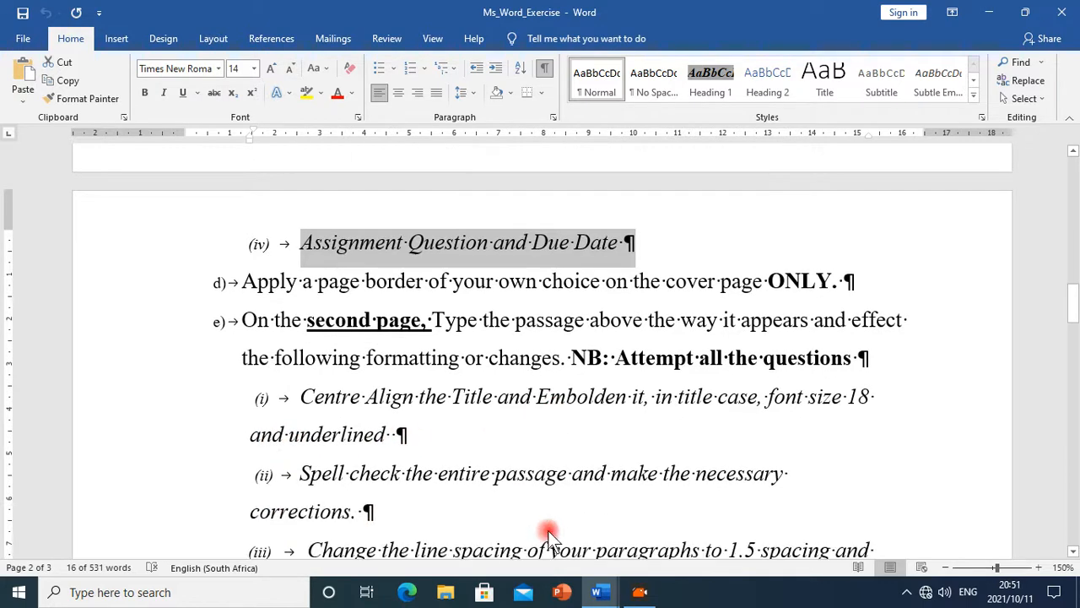
left_click(599, 591)
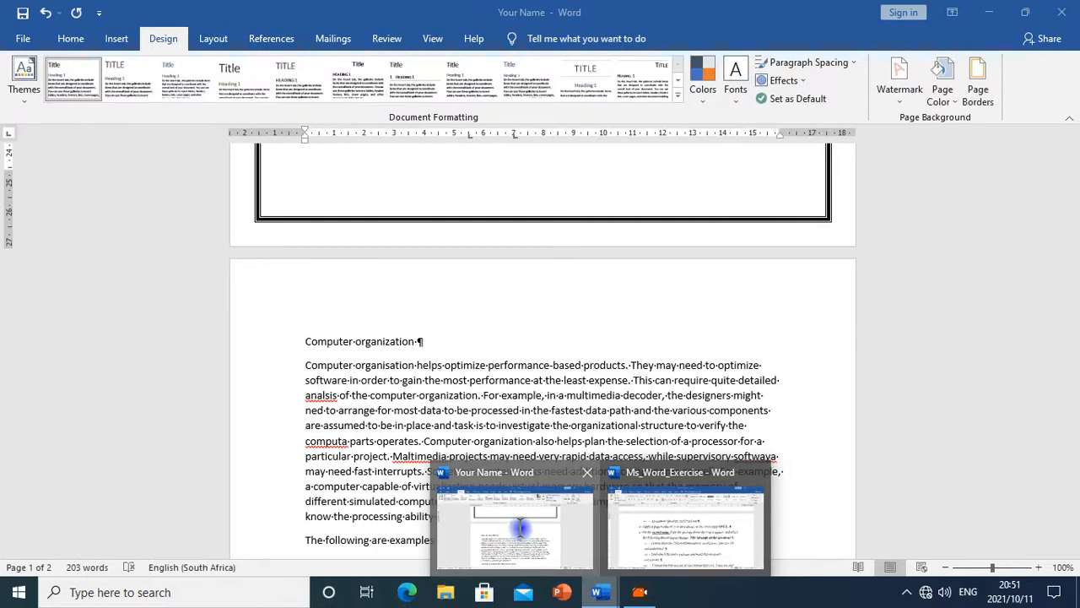
left_click(523, 534)
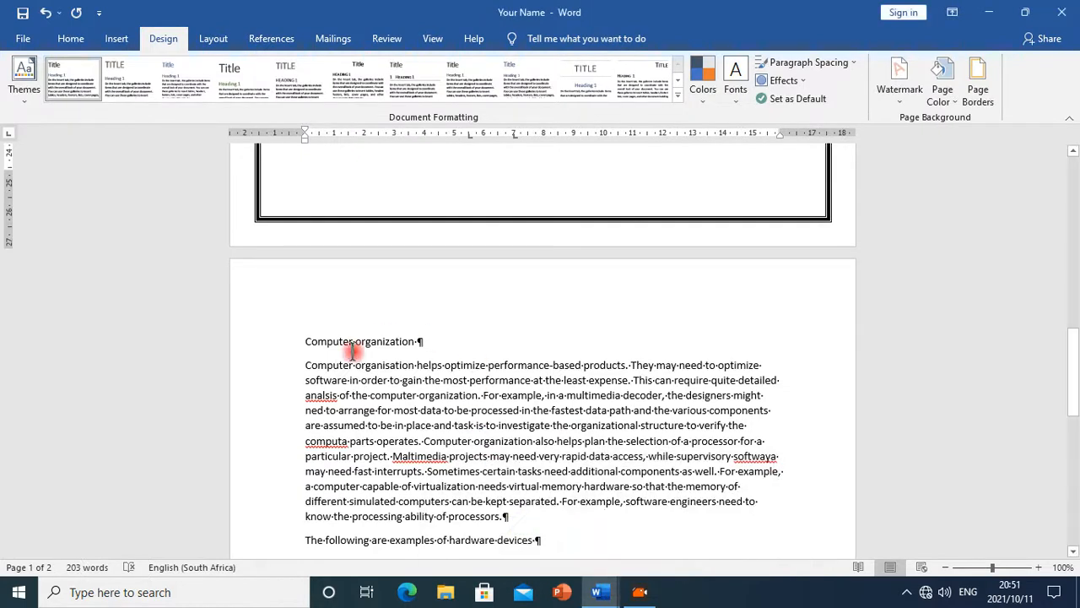
Select the "Computer organization" title on the second page and make it bold
scroll(364, 432, "down", 2)
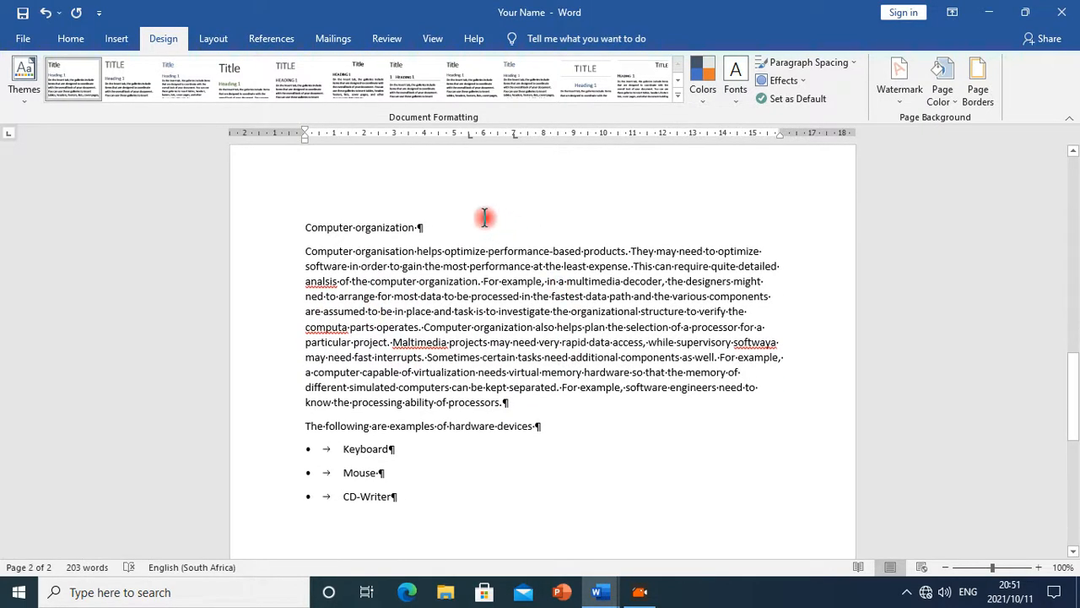
left_click_drag(426, 228, 305, 226)
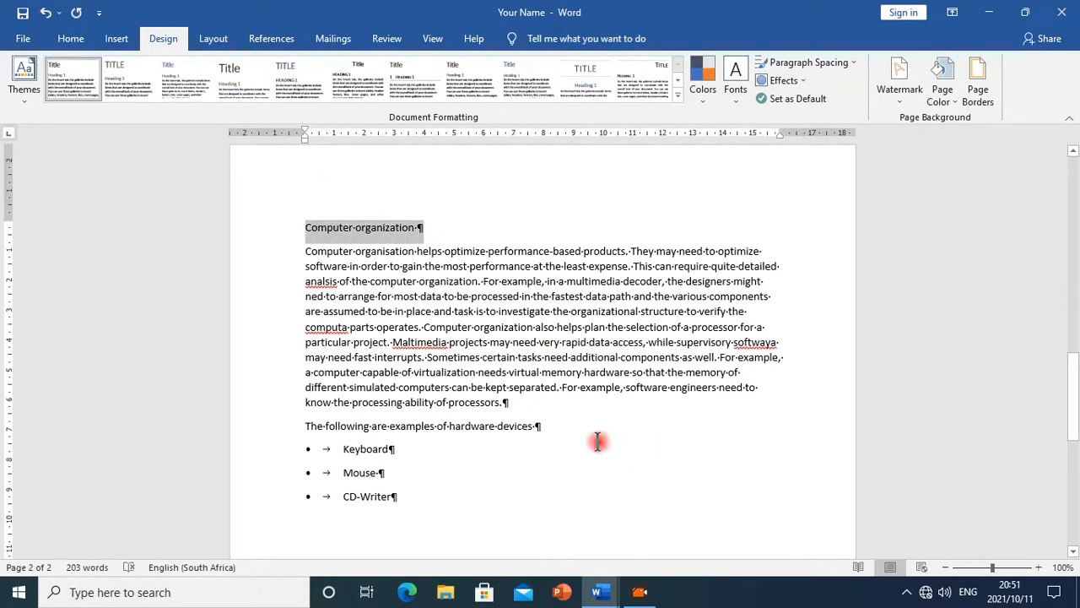
left_click(77, 41)
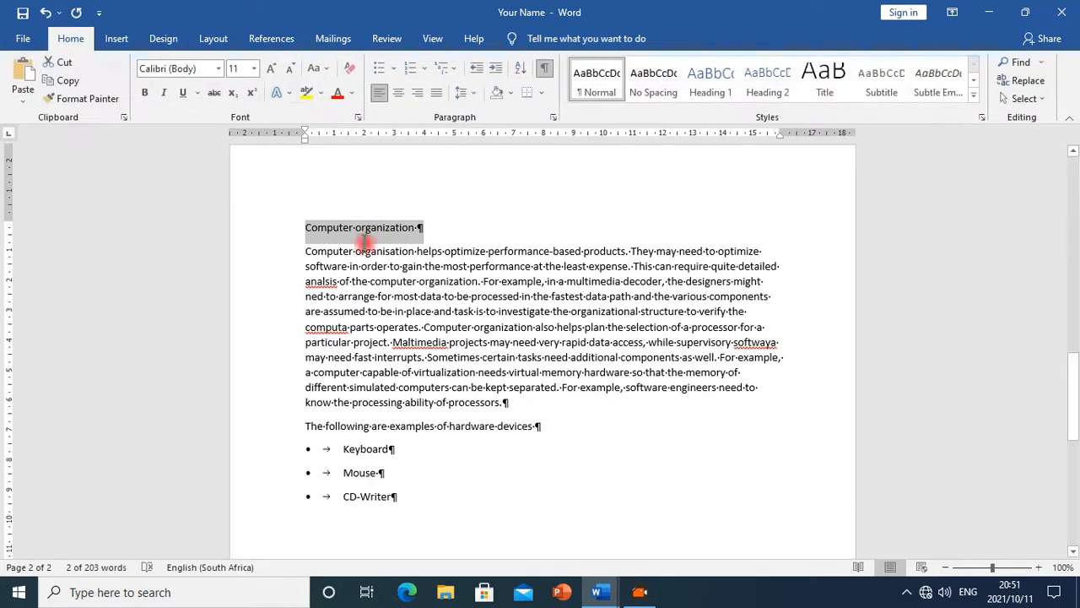
left_click(145, 92)
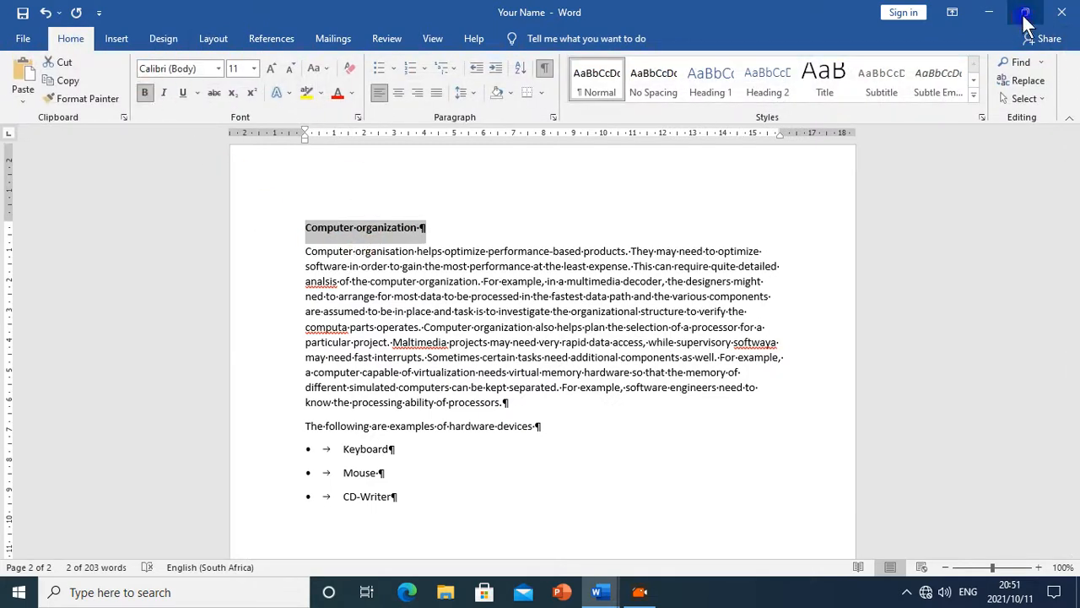
Arrange the two documents side by side with Ms_Word_Exercise zoomed to 100%, then maximize the Your Name document
left_click(1025, 11)
left_click_drag(610, 51, 3, 12)
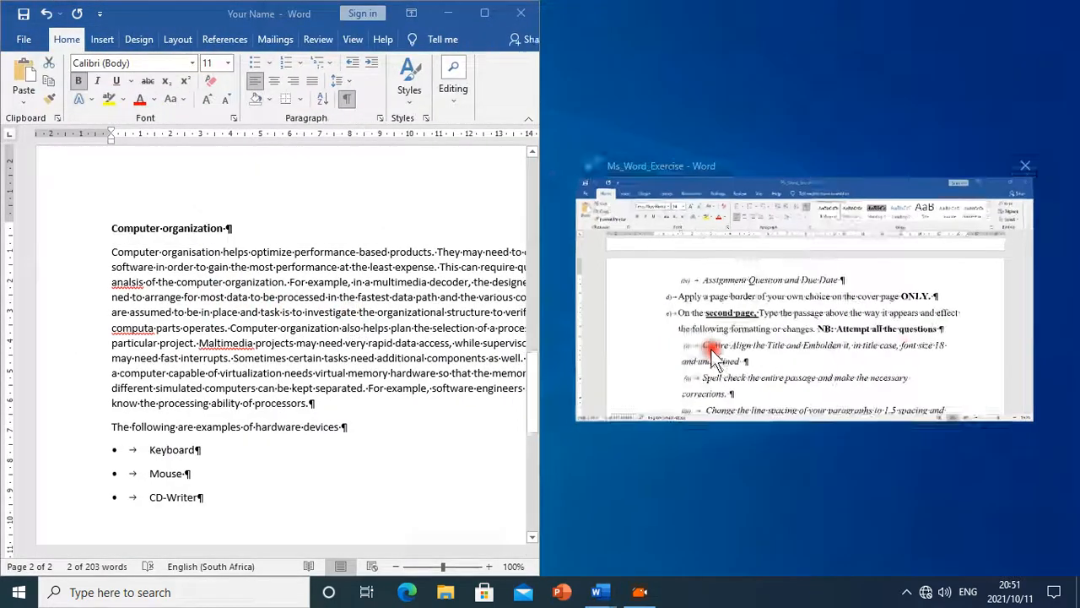
left_click(909, 346)
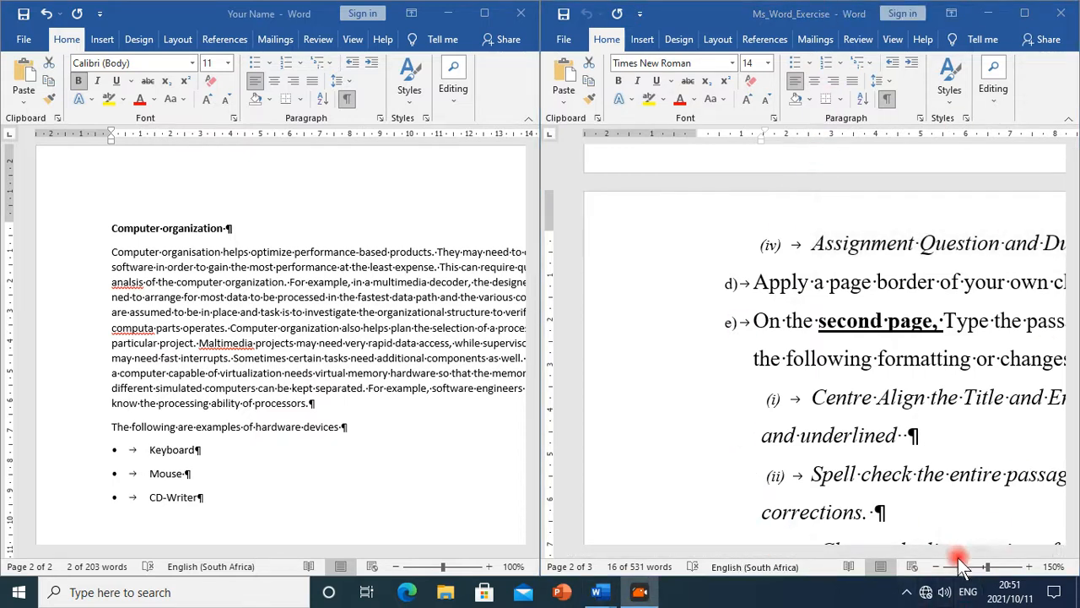
left_click(754, 557)
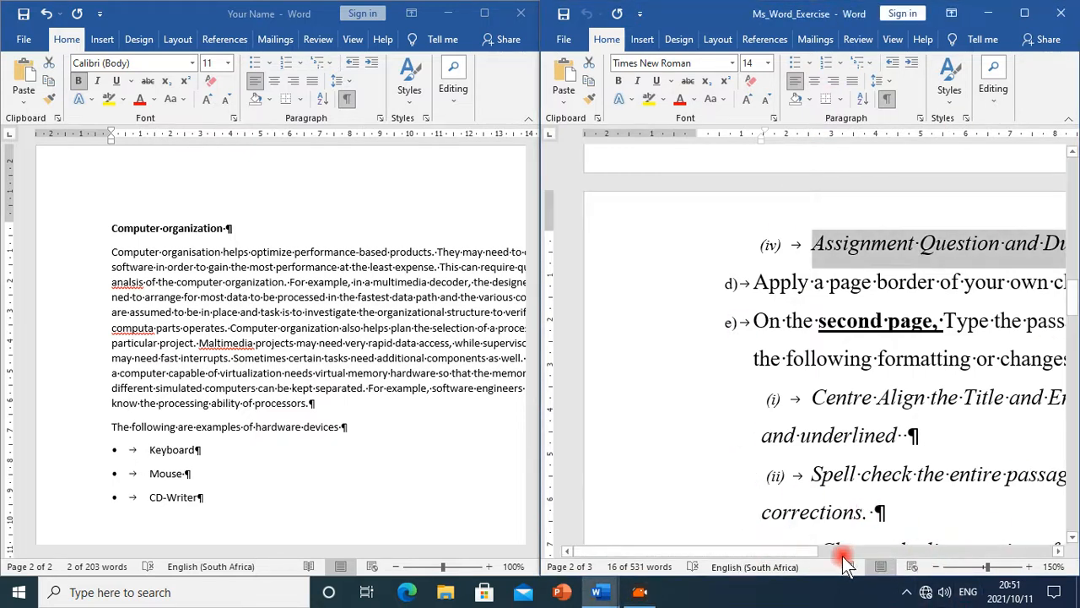
left_click_drag(825, 550, 948, 572)
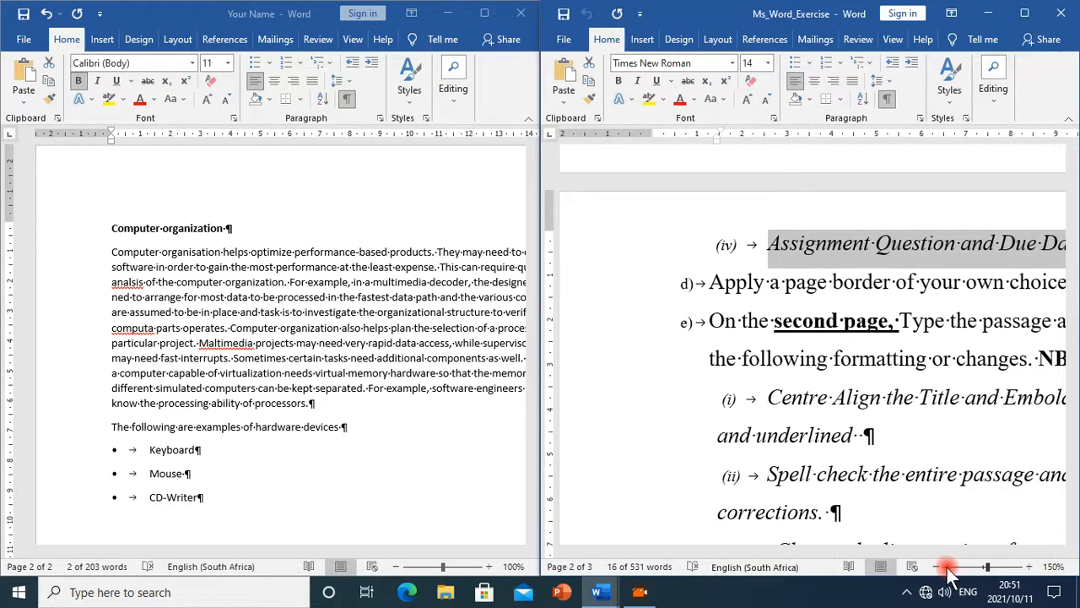
left_click(940, 567)
left_click(940, 568)
left_click(940, 567)
left_click(941, 567)
left_click(940, 567)
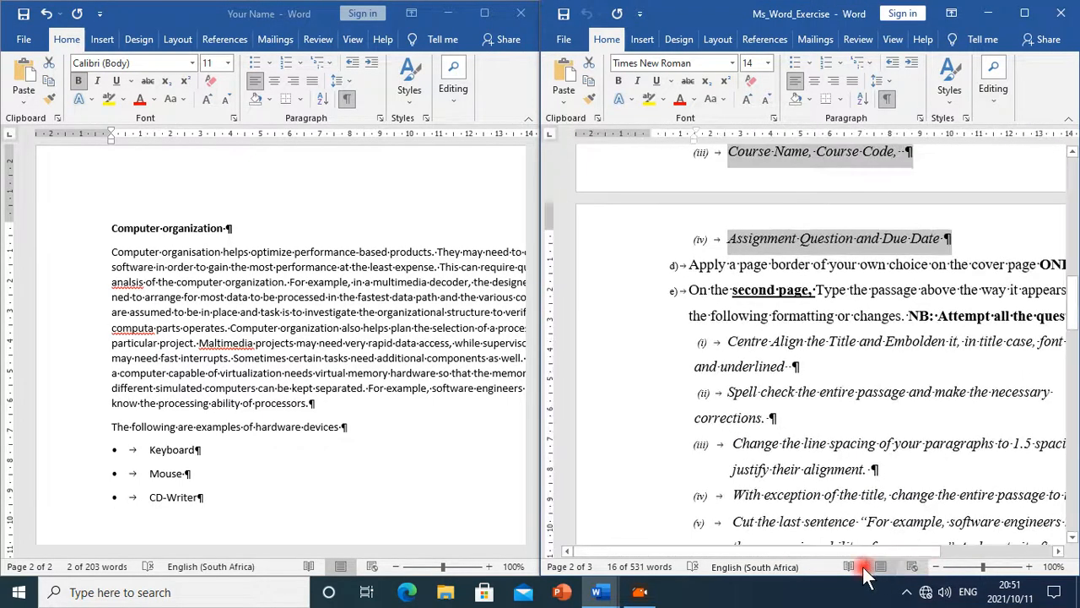
left_click_drag(848, 551, 919, 534)
left_click(389, 423)
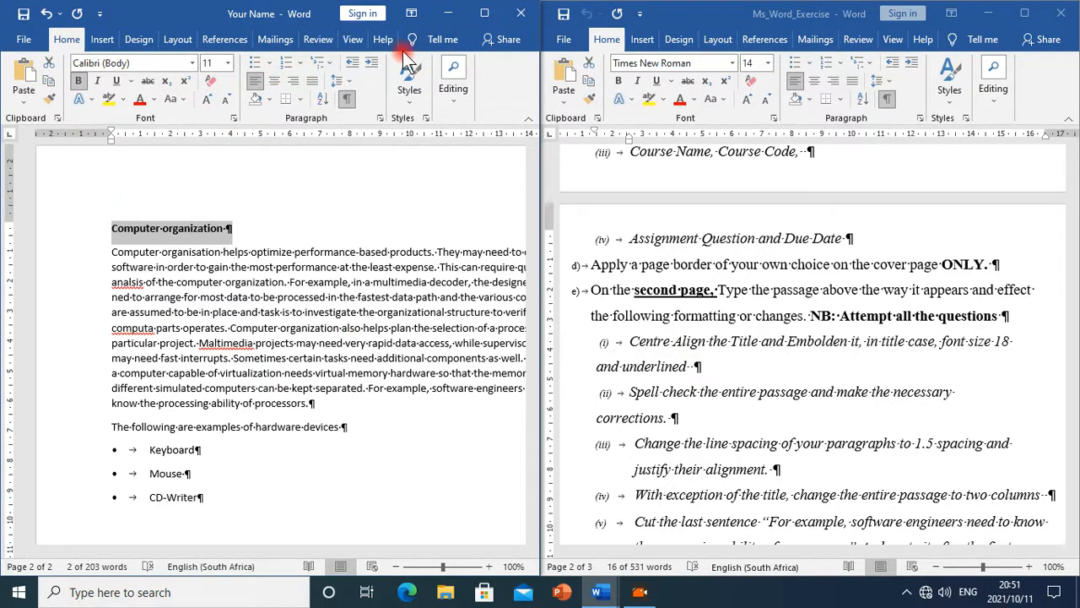
left_click(485, 15)
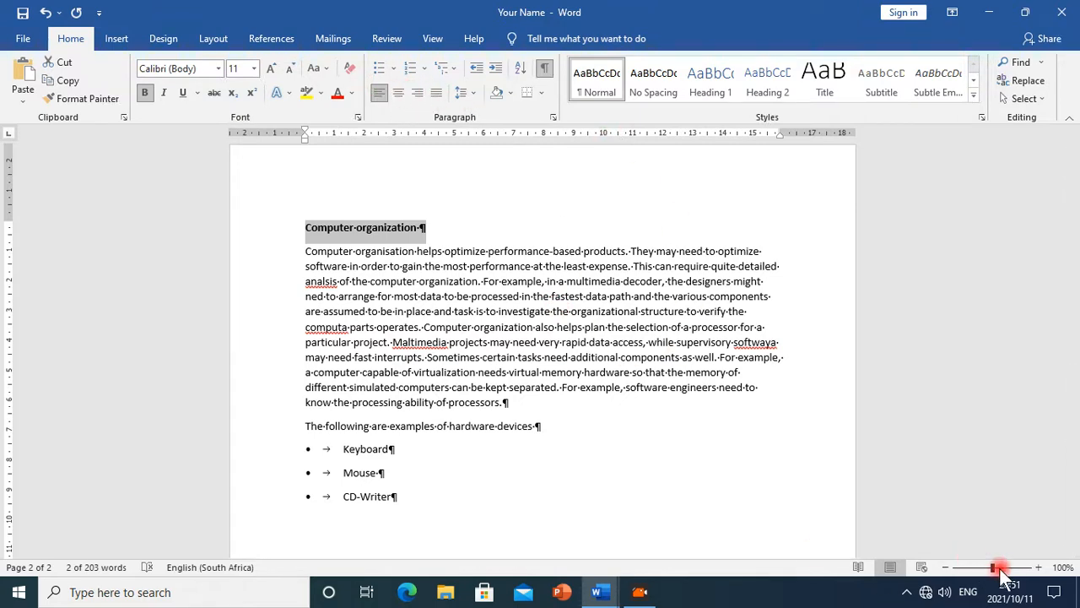
Centre-align the "Computer organization" title
left_click(1038, 568)
left_click(1037, 567)
left_click(1037, 567)
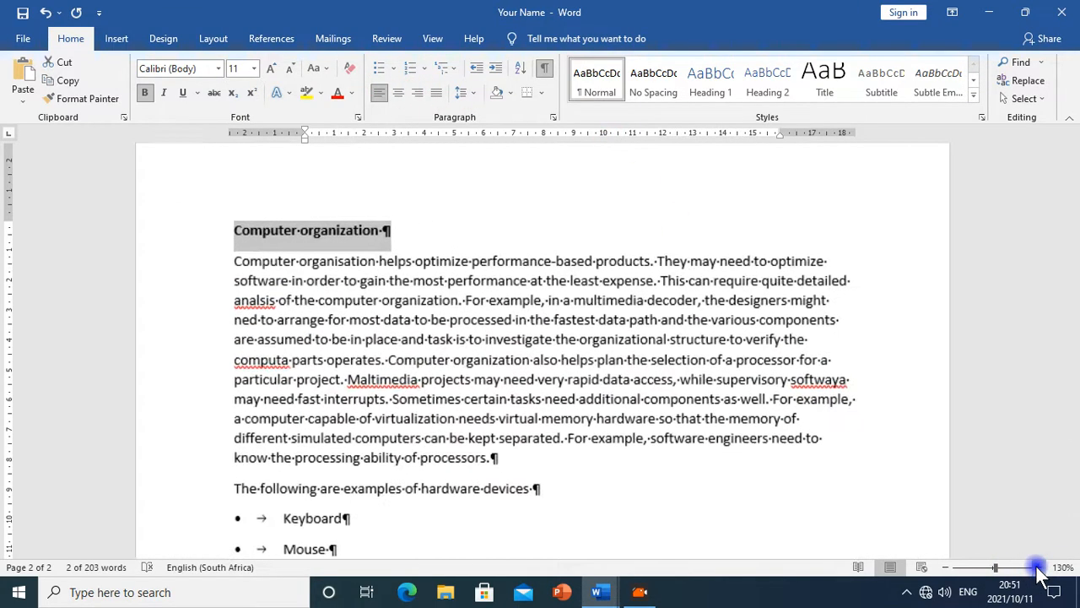
left_click(1037, 567)
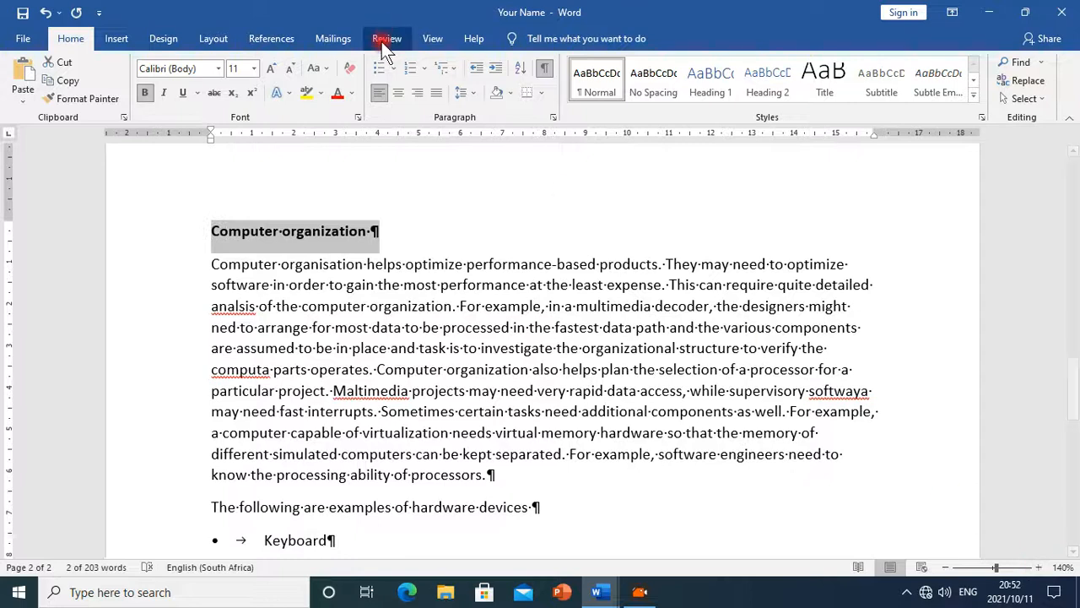
left_click(400, 95)
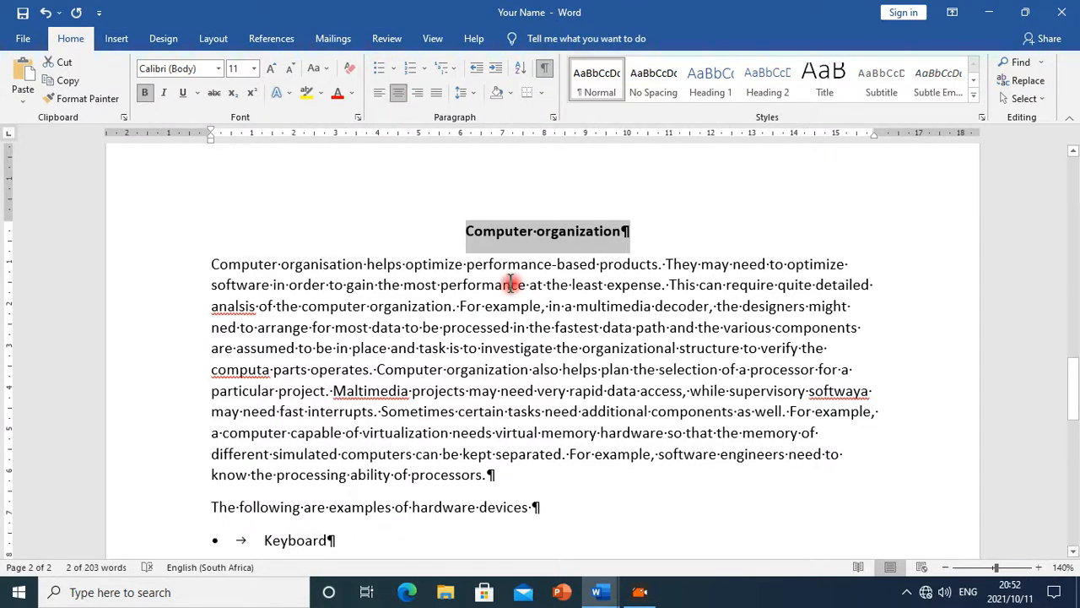
Check the title formatting instruction in the Ms_Word_Exercise document and return to the Your Name document
mouse_move(600, 592)
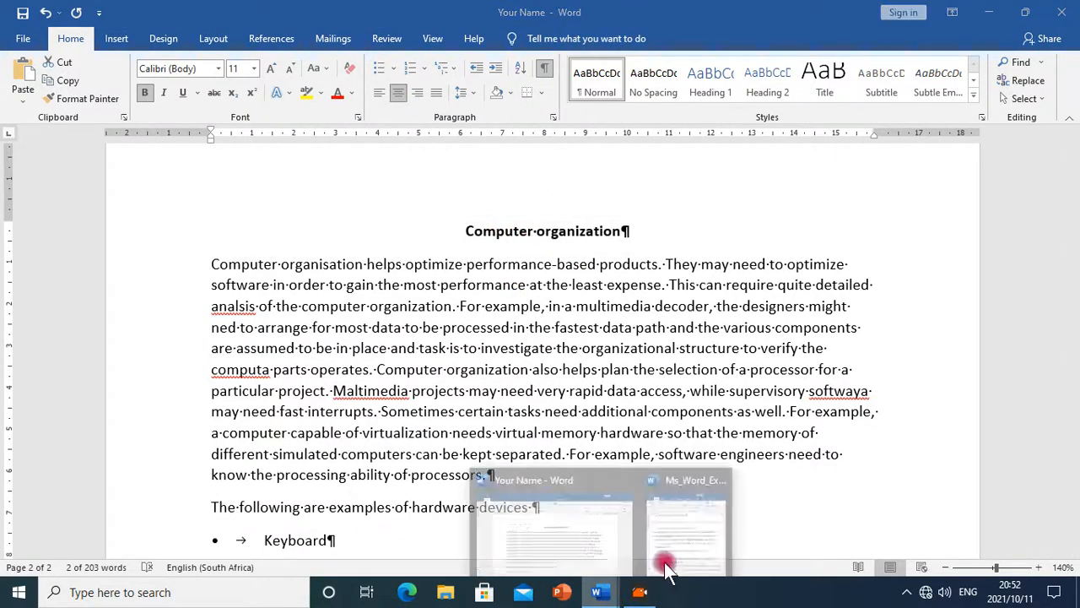
left_click(717, 549)
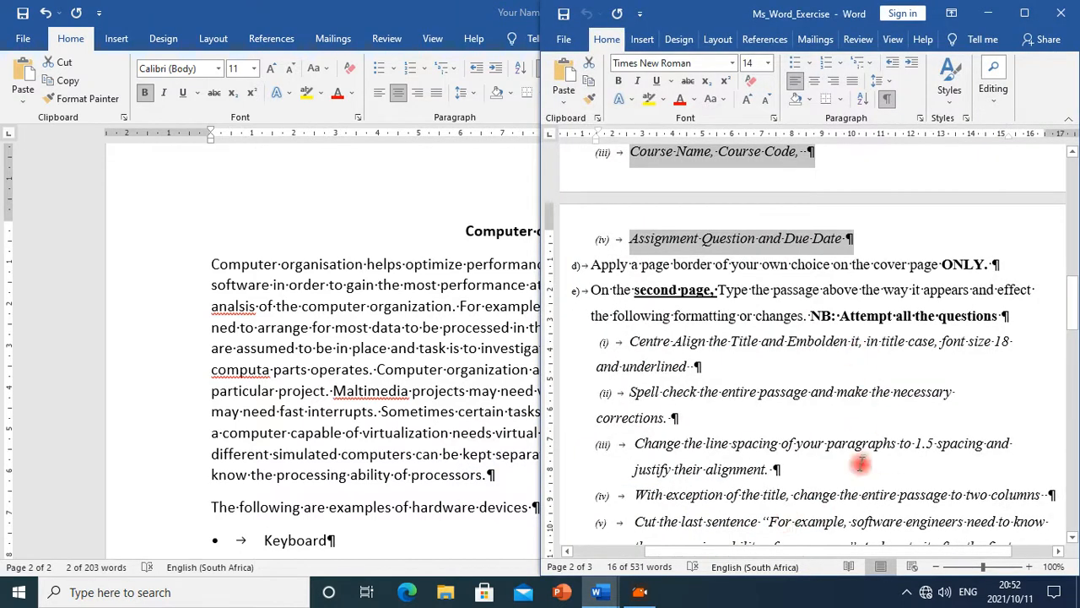
double_click(363, 14)
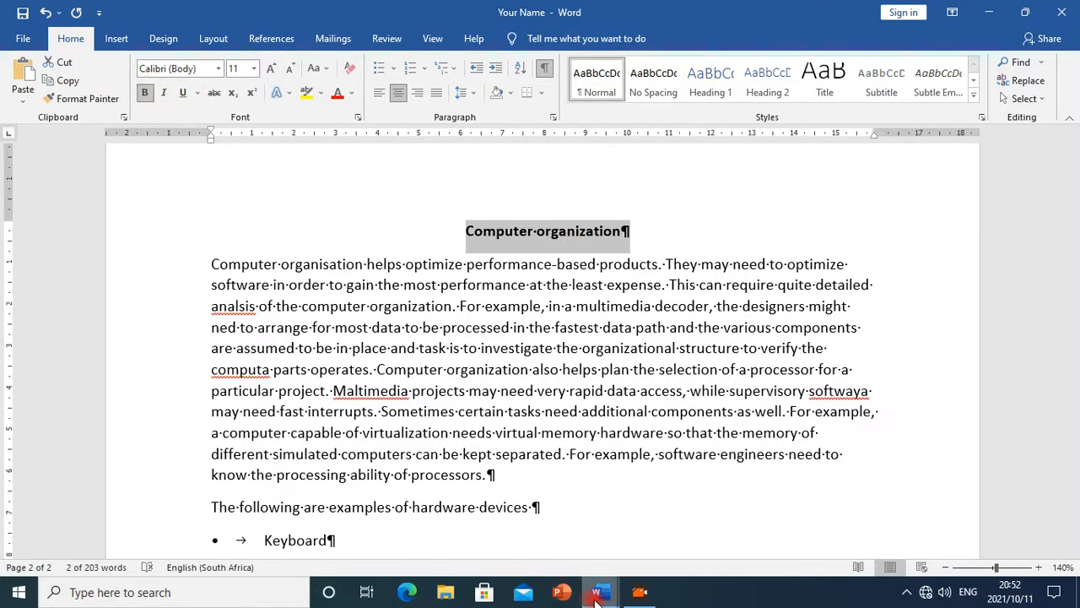
mouse_move(597, 595)
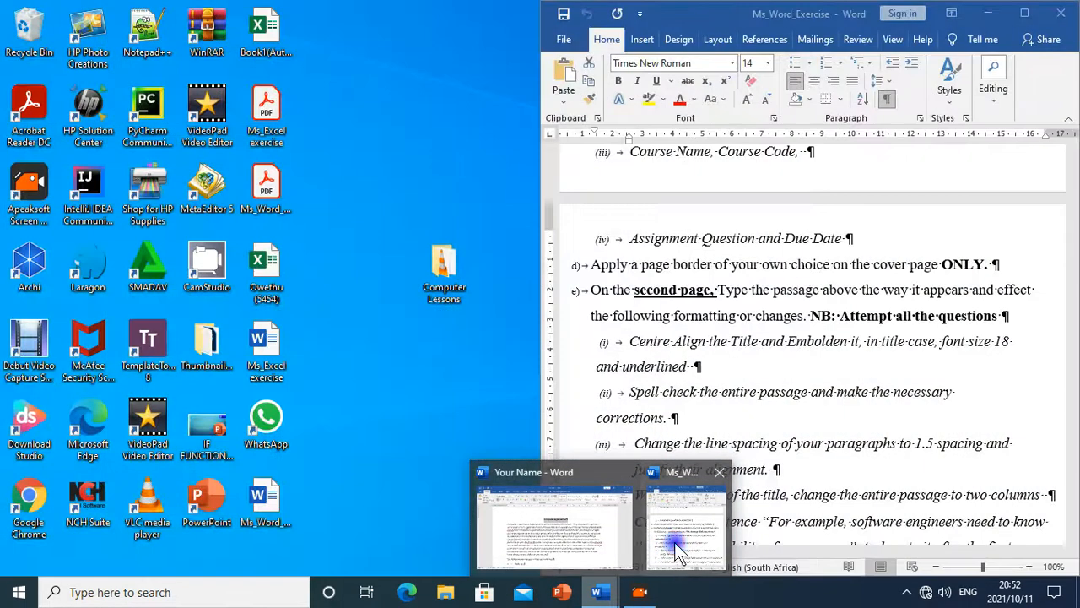
left_click(674, 542)
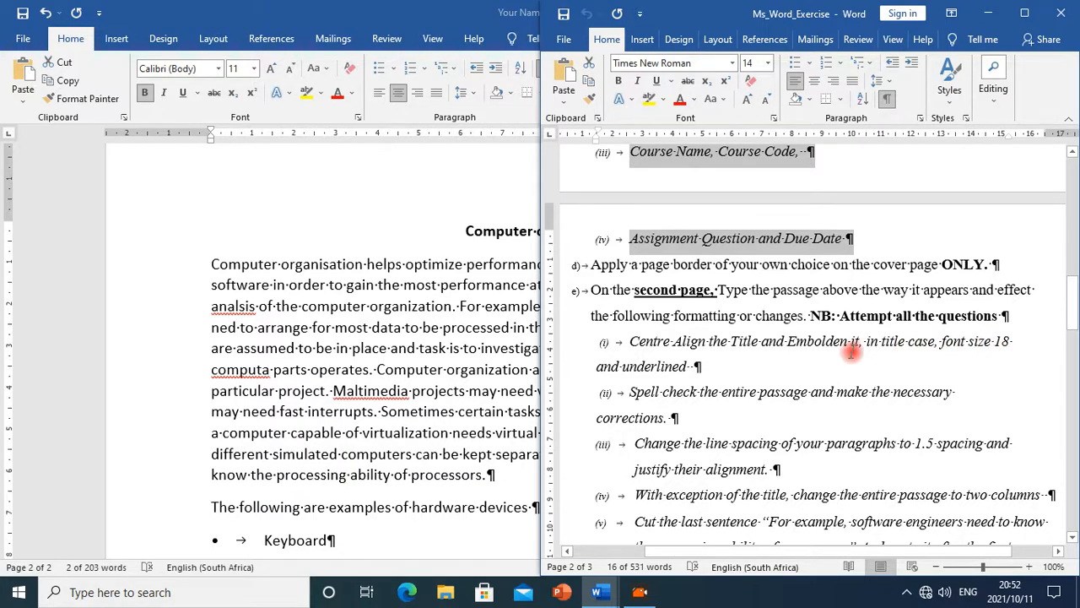
double_click(393, 12)
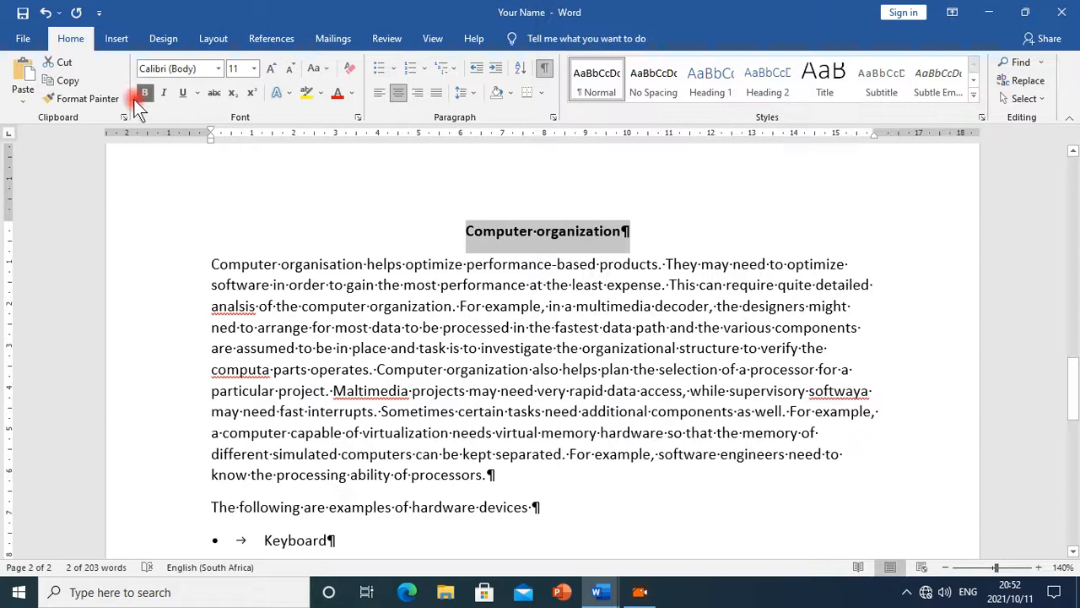
Underline the title and set its font size to 18
left_click(181, 93)
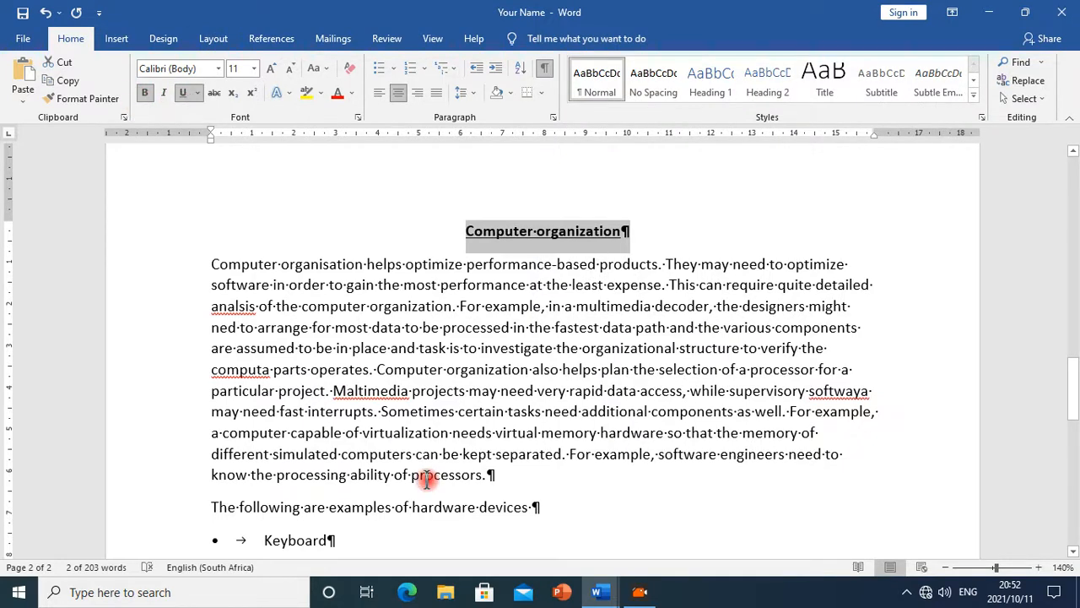
left_click(253, 68)
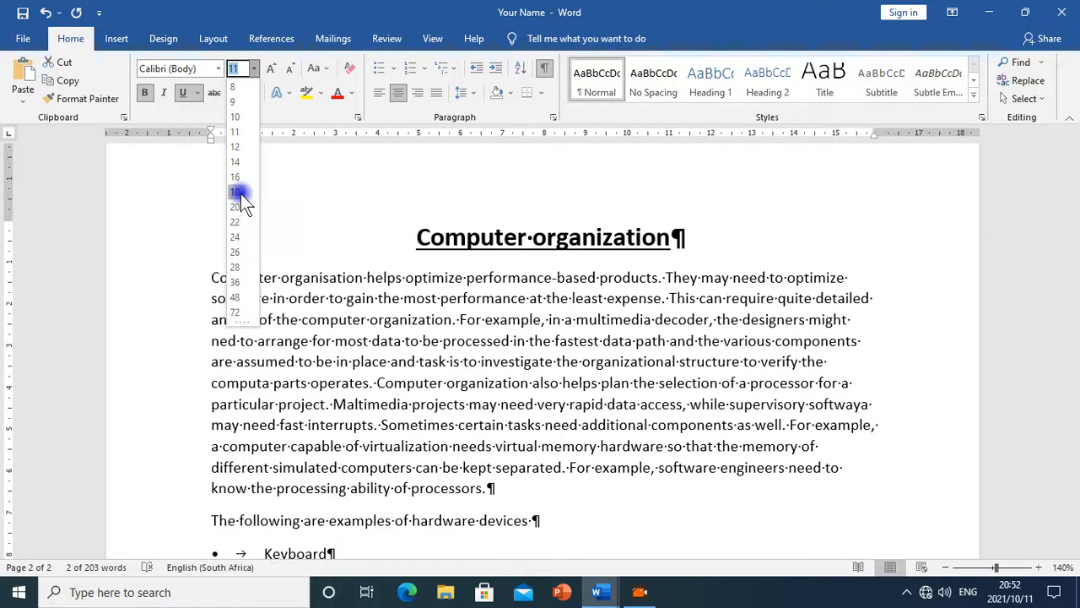
left_click(237, 192)
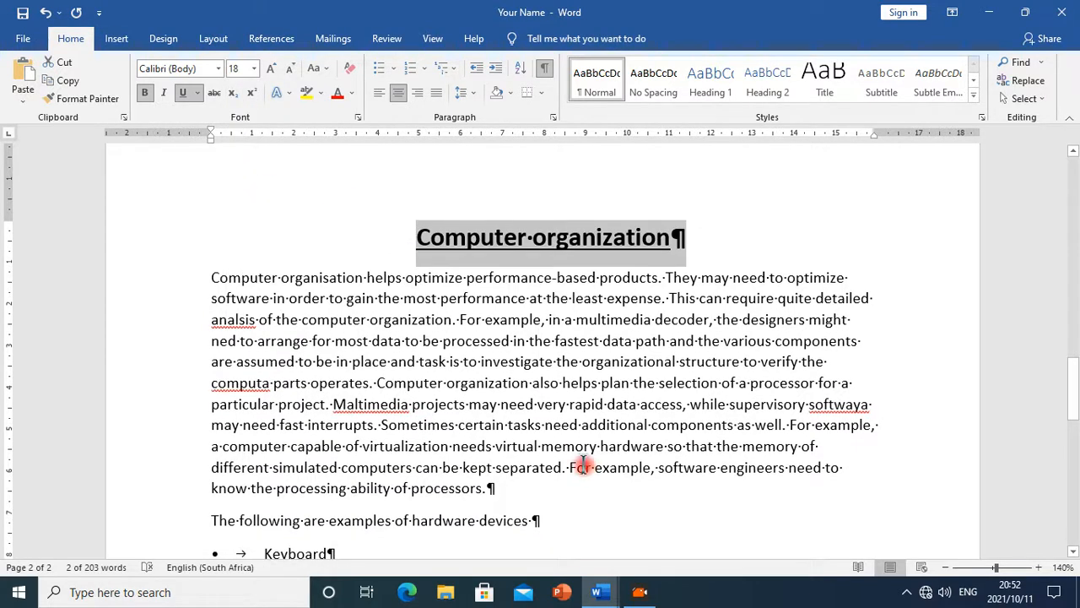
Change the title's case to UPPERCASE
left_click(319, 72)
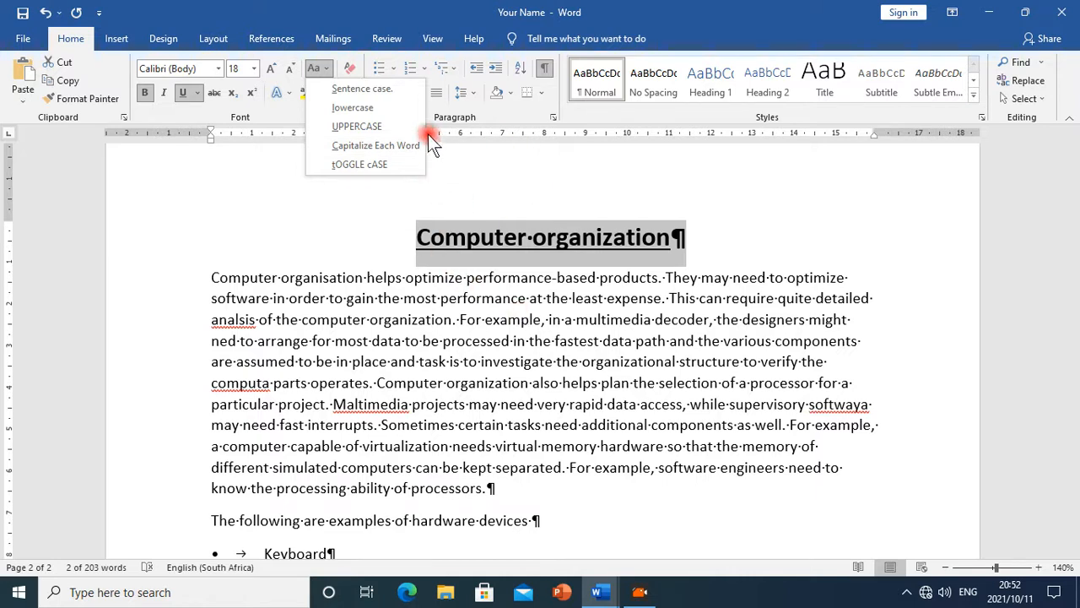
left_click(353, 124)
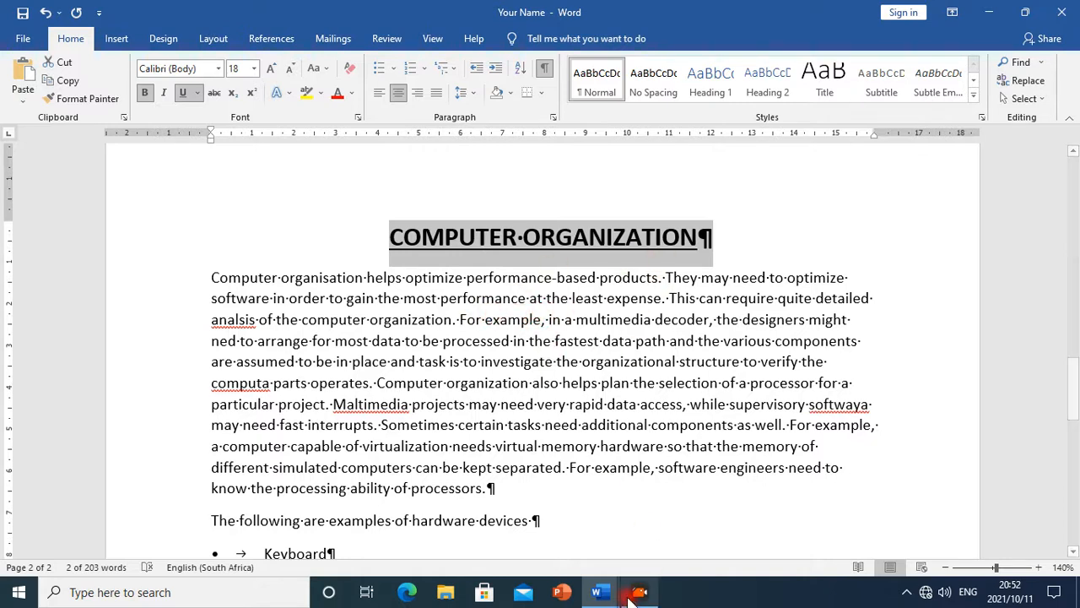
Review the spell-check instruction in the Ms_Word_Exercise document, then return to the Your Name document
mouse_move(600, 591)
left_click(674, 531)
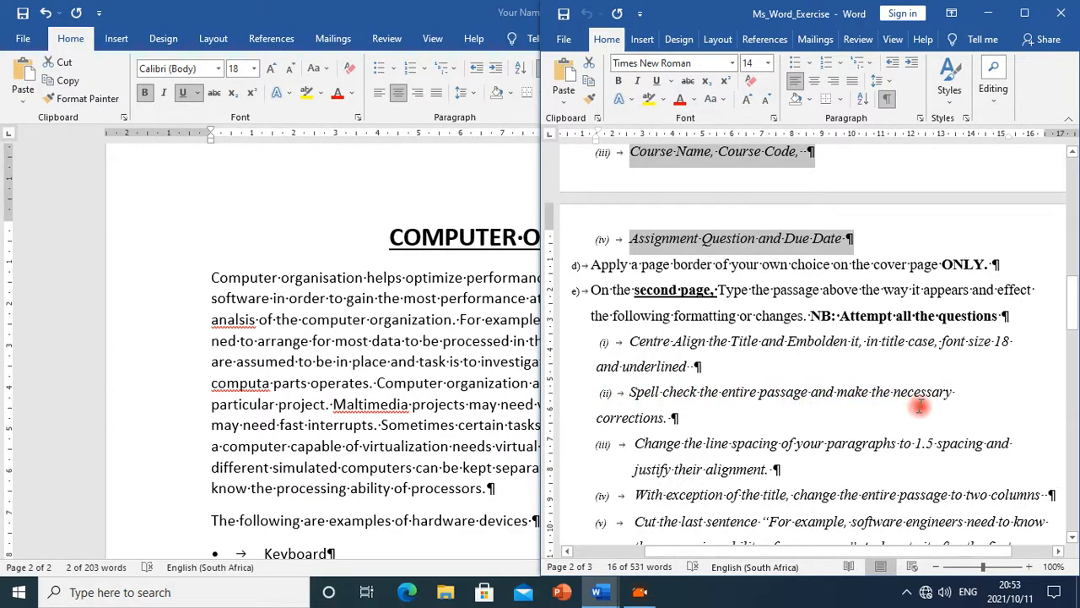
left_click(430, 395)
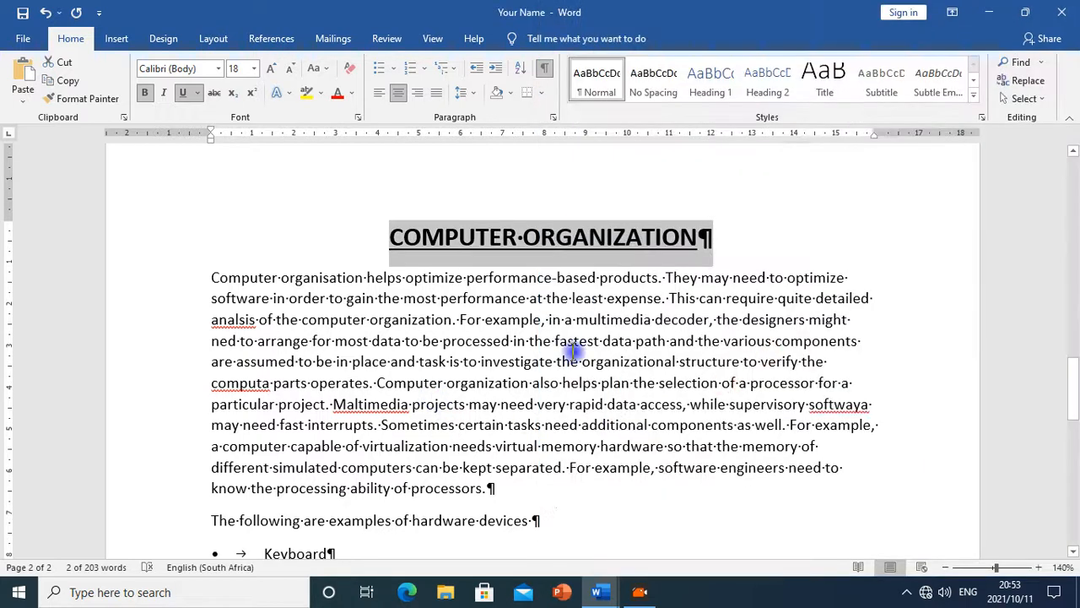
Start the spelling check on the passage and correct "analisis" to "analysis"
left_click(571, 353)
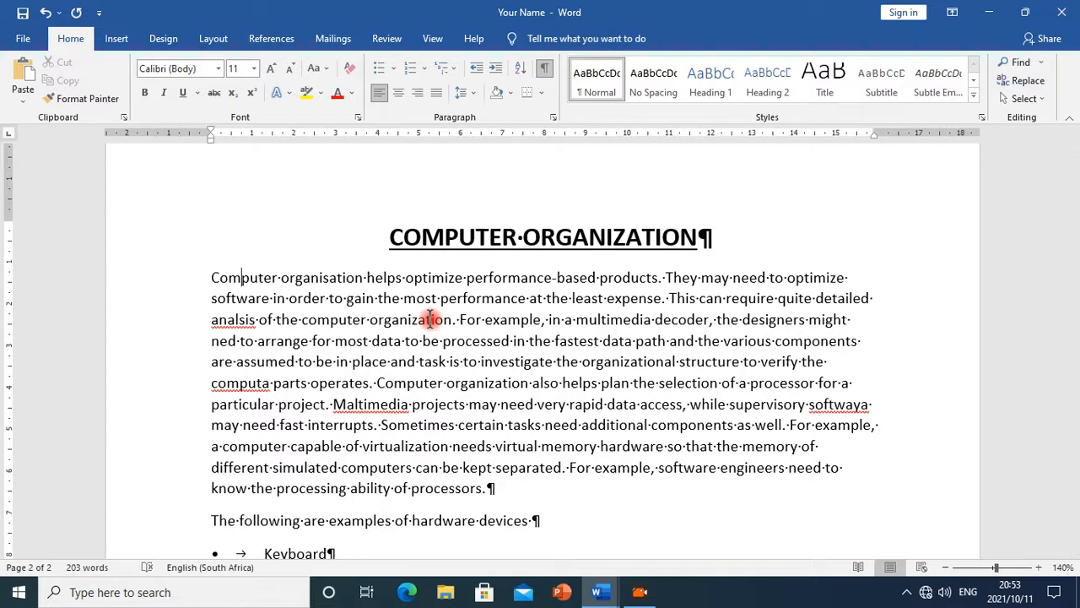
key("F7")
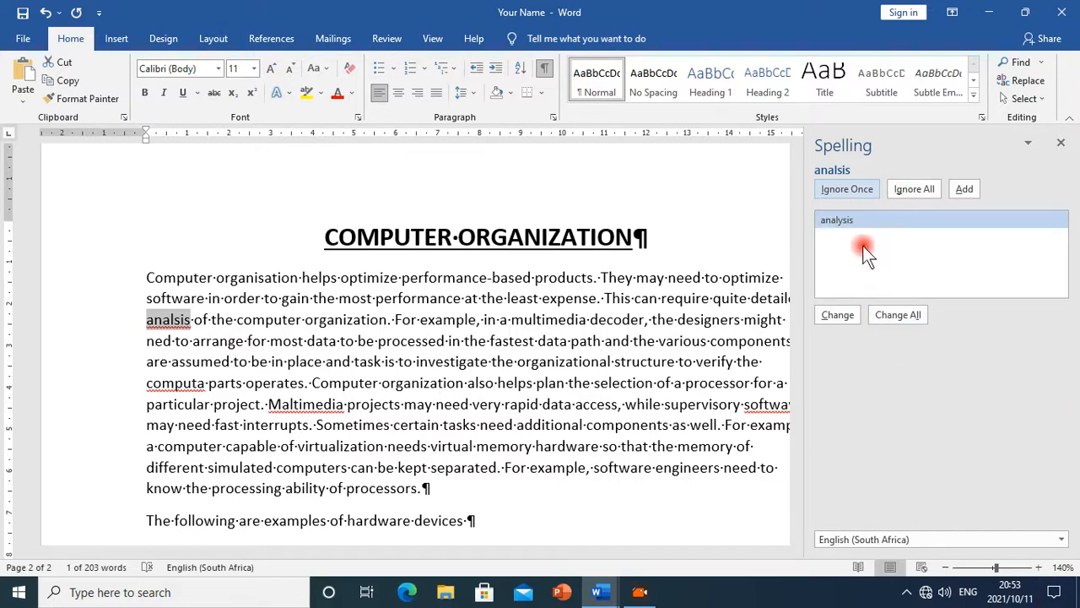
left_click(837, 315)
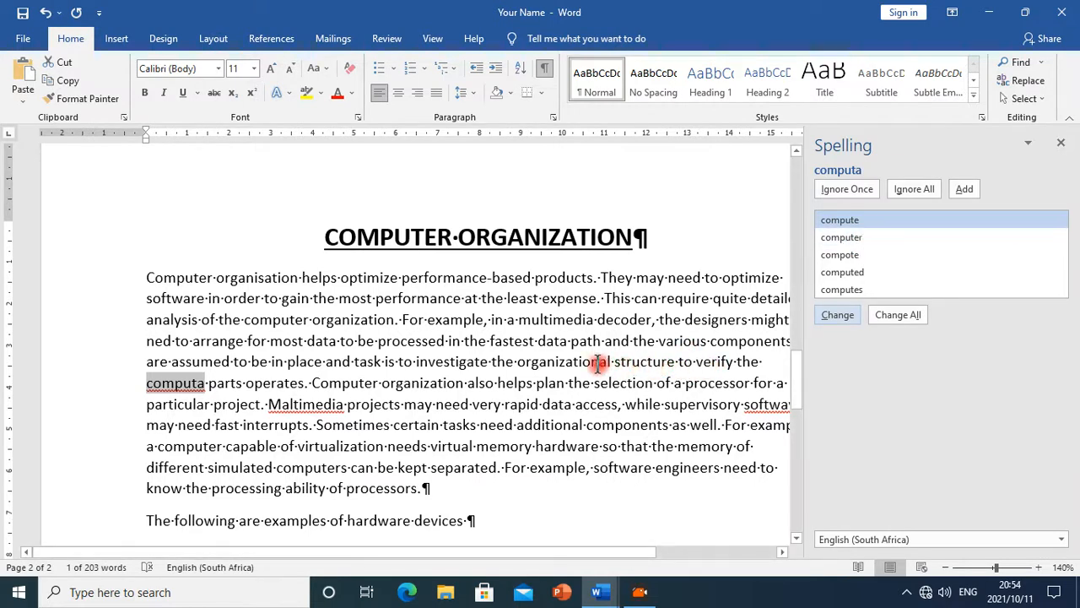
Replace "computa" with "computer" and accept the suggested spelling for "Multimedia"
mouse_move(516, 550)
left_mouse_down()
mouse_move(553, 554)
mouse_move(522, 549)
left_mouse_up()
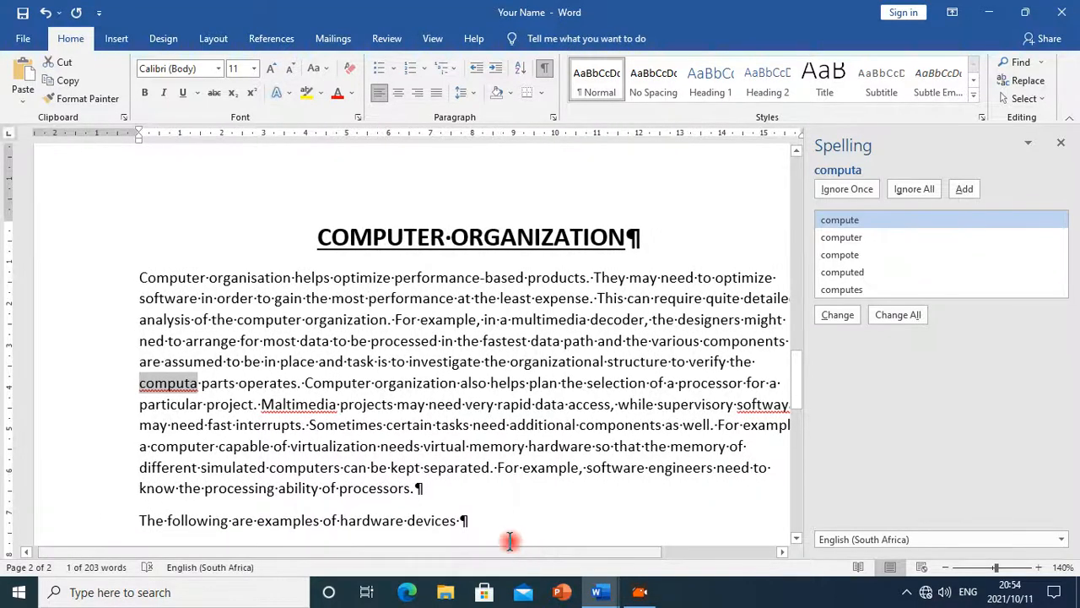
left_click(871, 235)
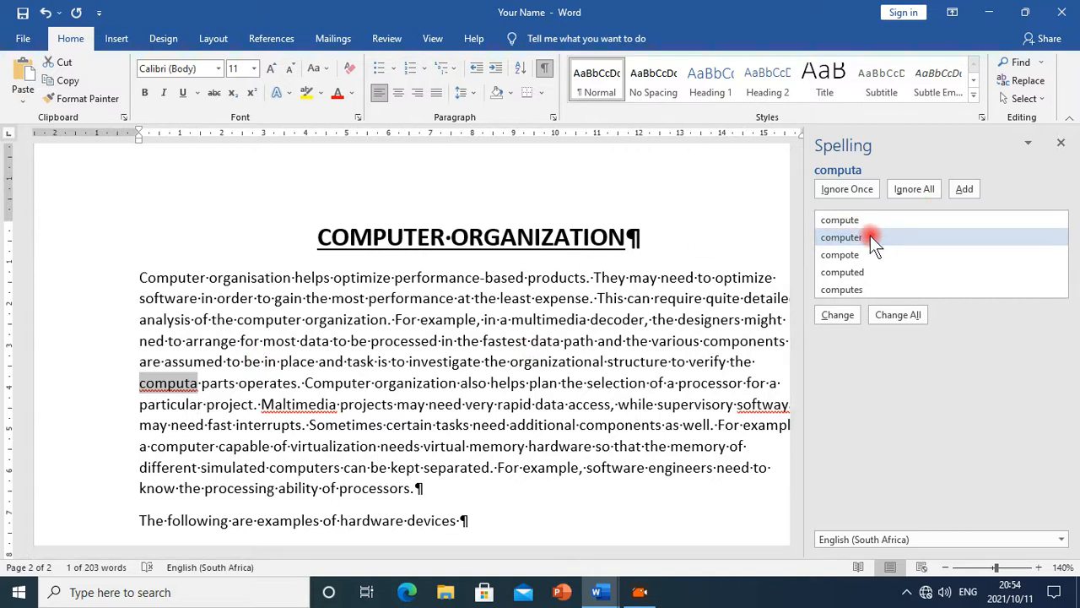
left_click(852, 317)
left_click(848, 319)
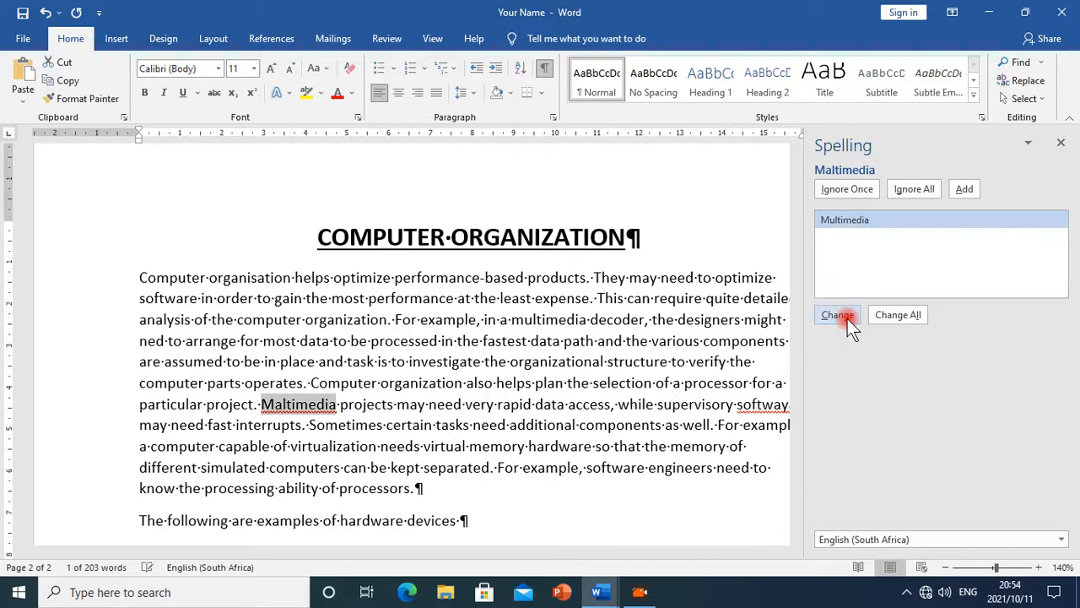
left_click(842, 226)
left_click(845, 319)
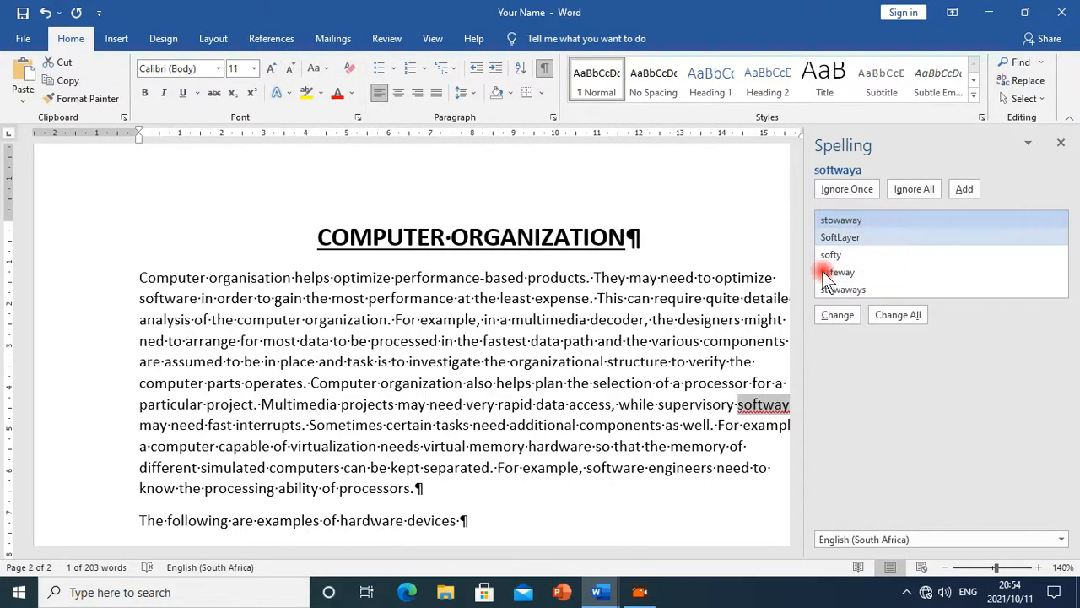
Correct "softwaya" to "software" directly in the passage and resume the spelling check
left_click(654, 530)
left_click_drag(642, 552, 697, 557)
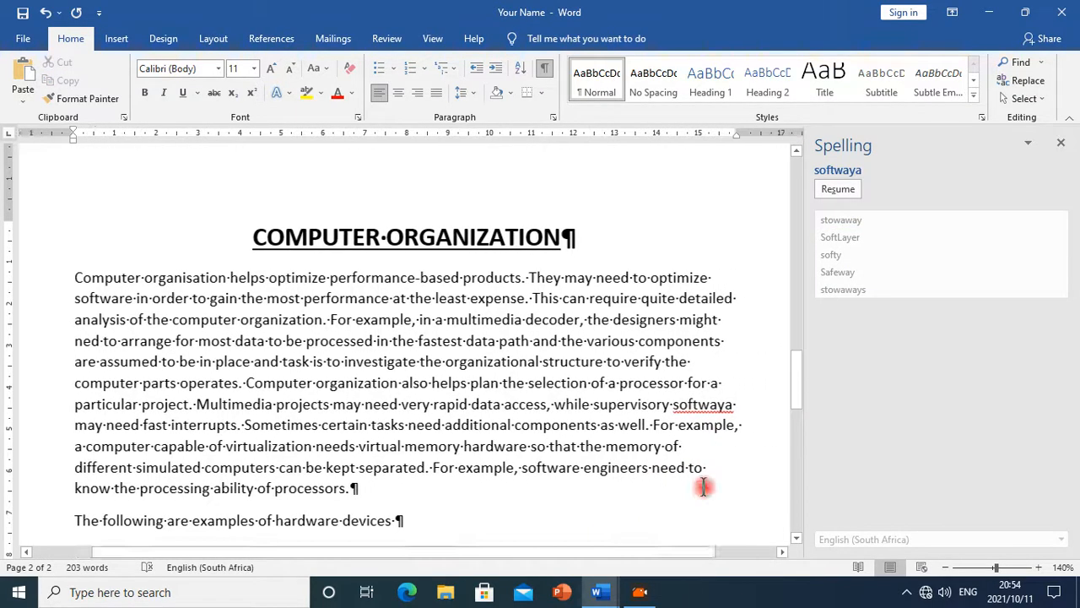
left_click(729, 405)
key("BackSpace")
key("BackSpace")
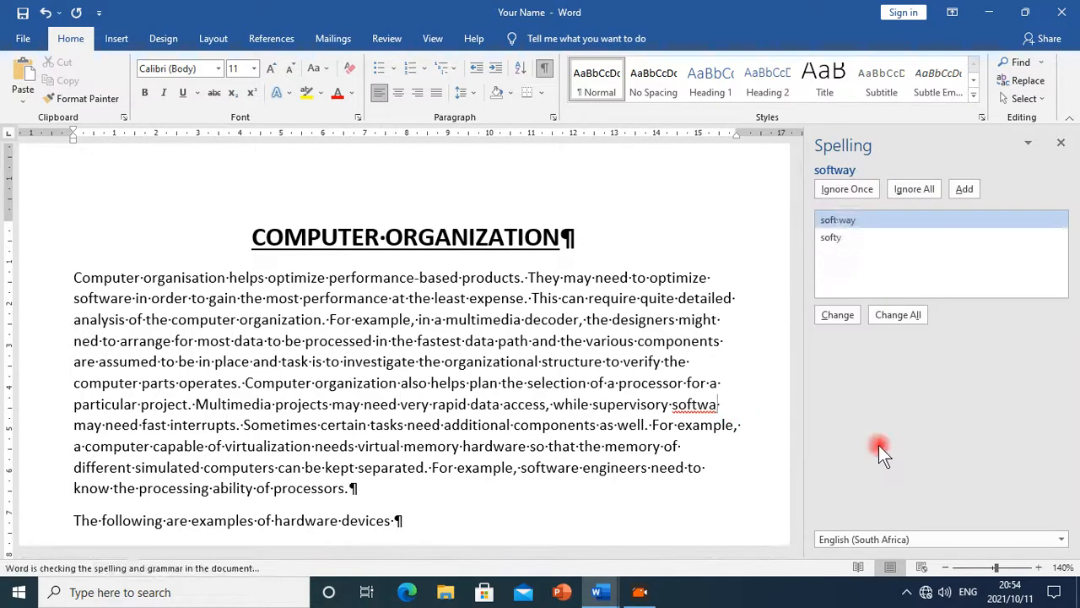
type("re")
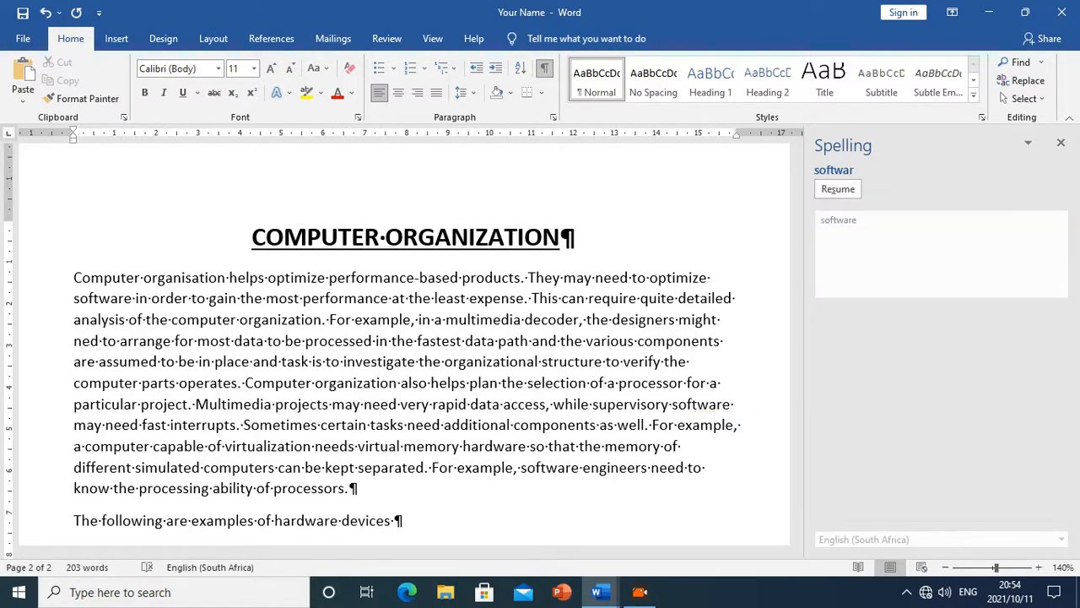
left_click(840, 186)
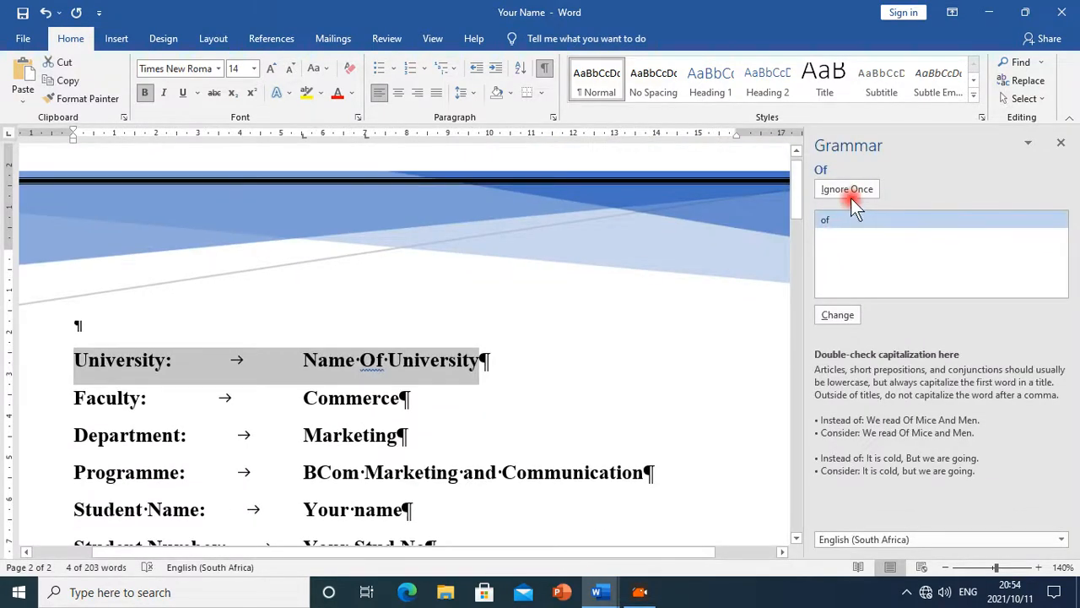
Change the capitalised "Of" to "of" in the university line and close the completion message
left_click(838, 315)
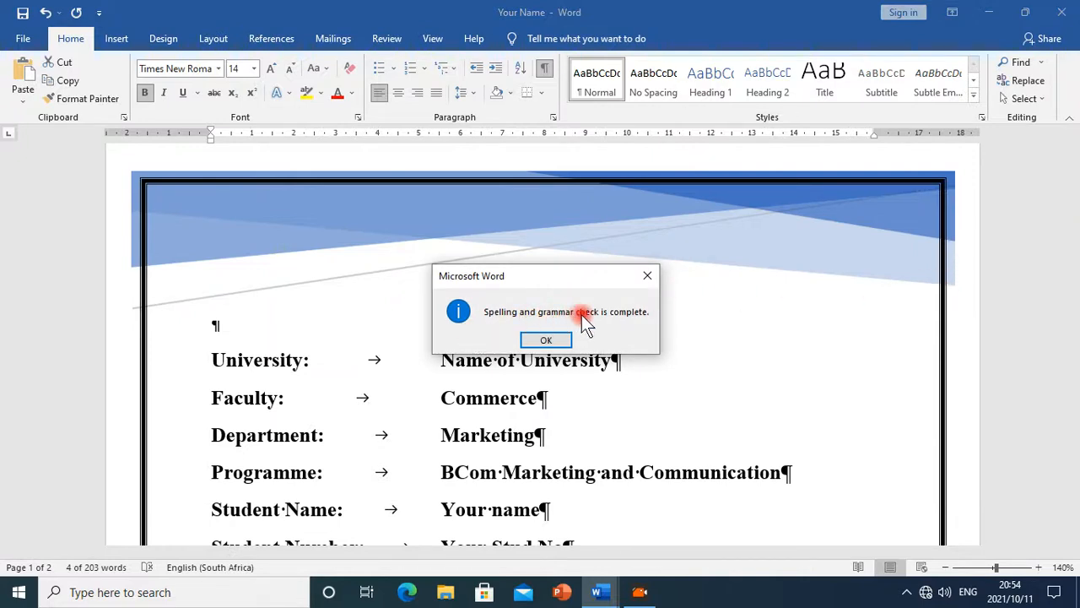
left_click(545, 339)
Review the corrected passage and the line spacing instruction in the Ms_Word_Exercise document, then return to the Your Name document
scroll(743, 431, "down", 5)
scroll(743, 442, "down", 10)
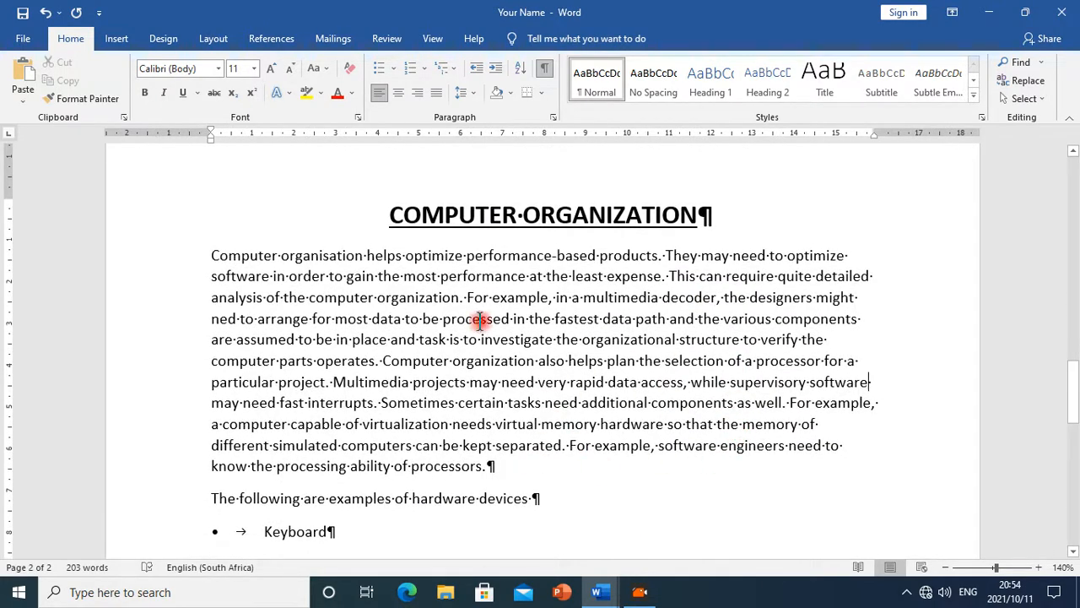
scroll(486, 367, "down", 2)
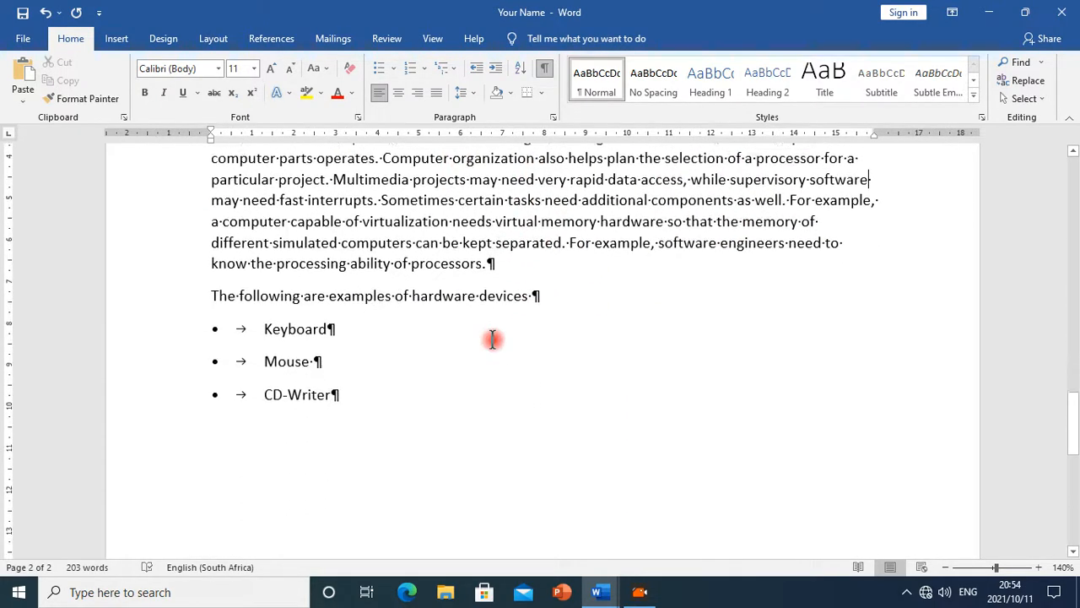
scroll(550, 397, "up", 2)
mouse_move(622, 595)
left_click(665, 531)
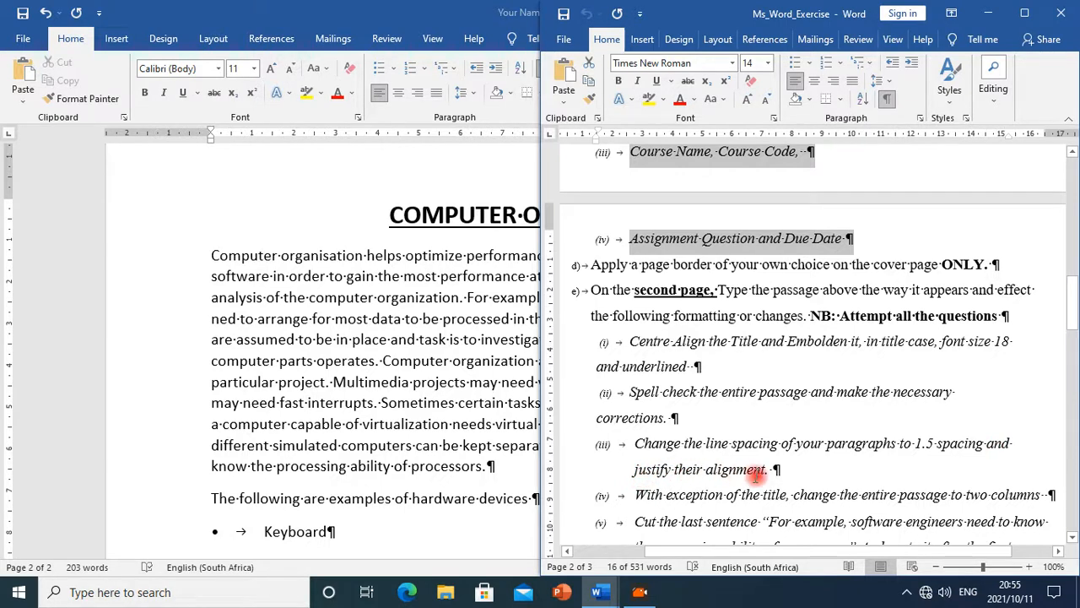
key("super+Up")
Select the passage and list, remove the space after paragraphs and set line spacing to 1.5
scroll(436, 309, "up", 5)
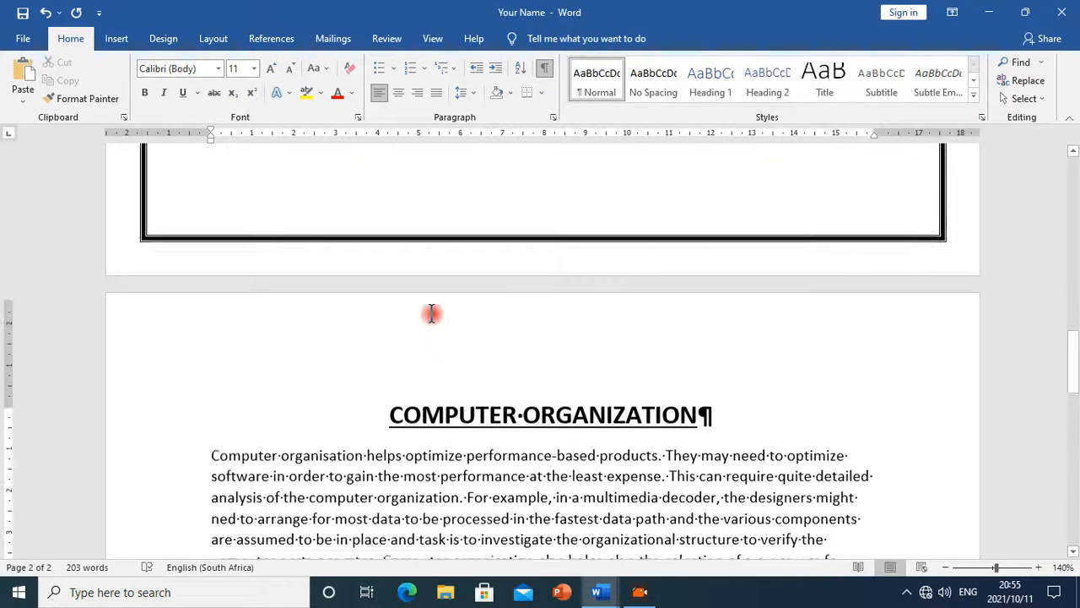
left_click_drag(209, 457, 704, 420)
scroll(615, 366, "up", 5)
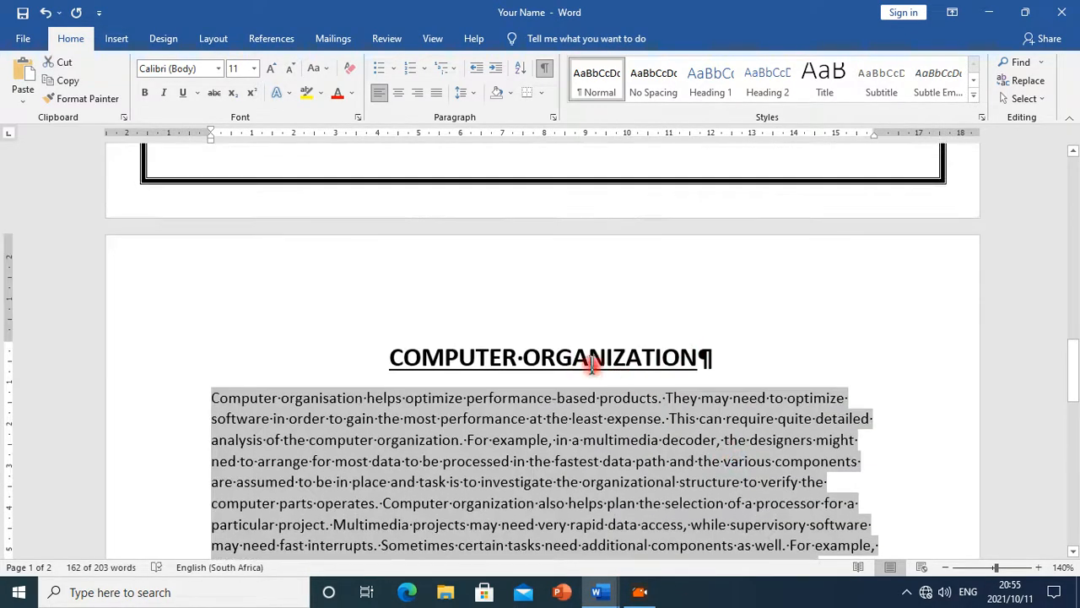
scroll(673, 438, "down", 5)
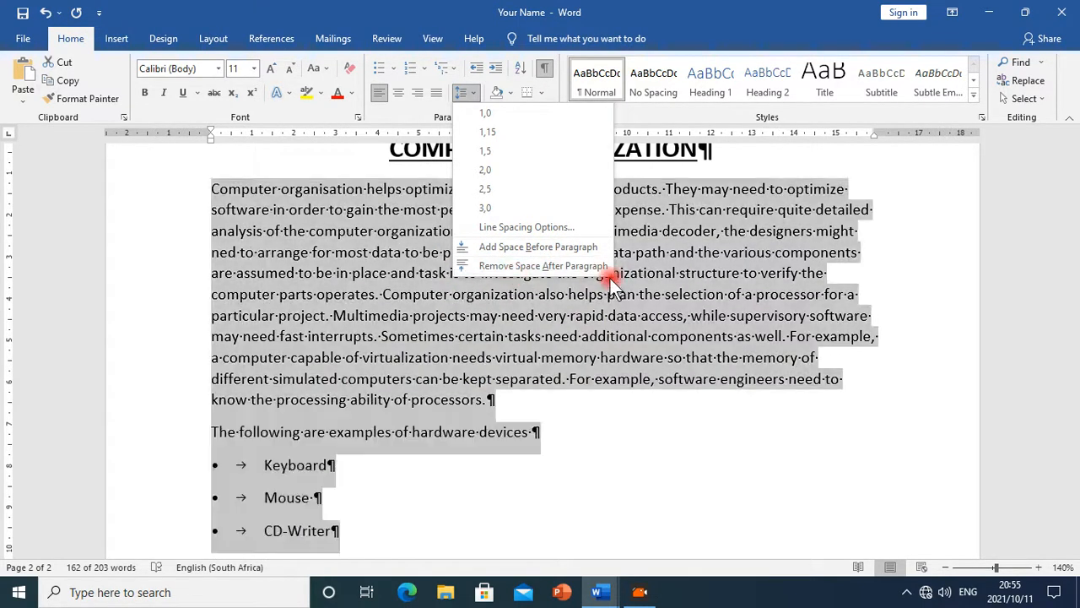
left_click(537, 266)
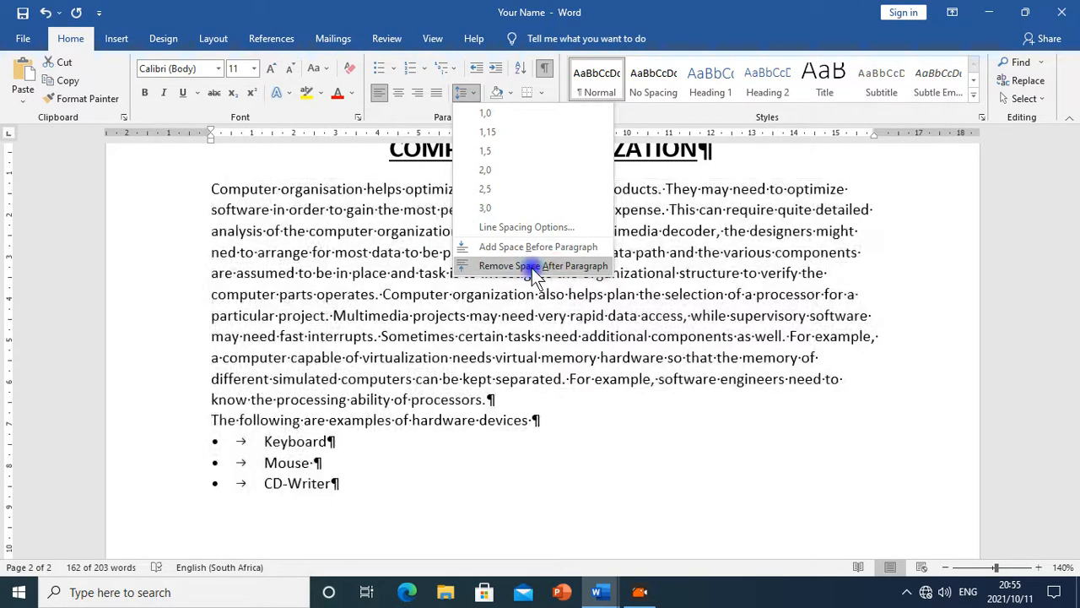
left_click(463, 93)
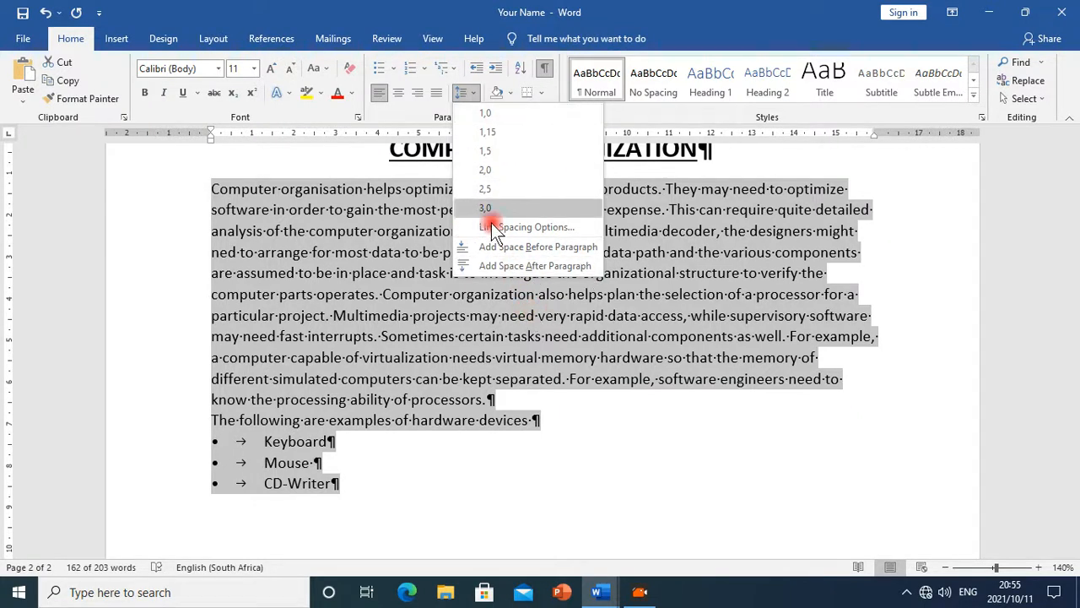
left_click(492, 149)
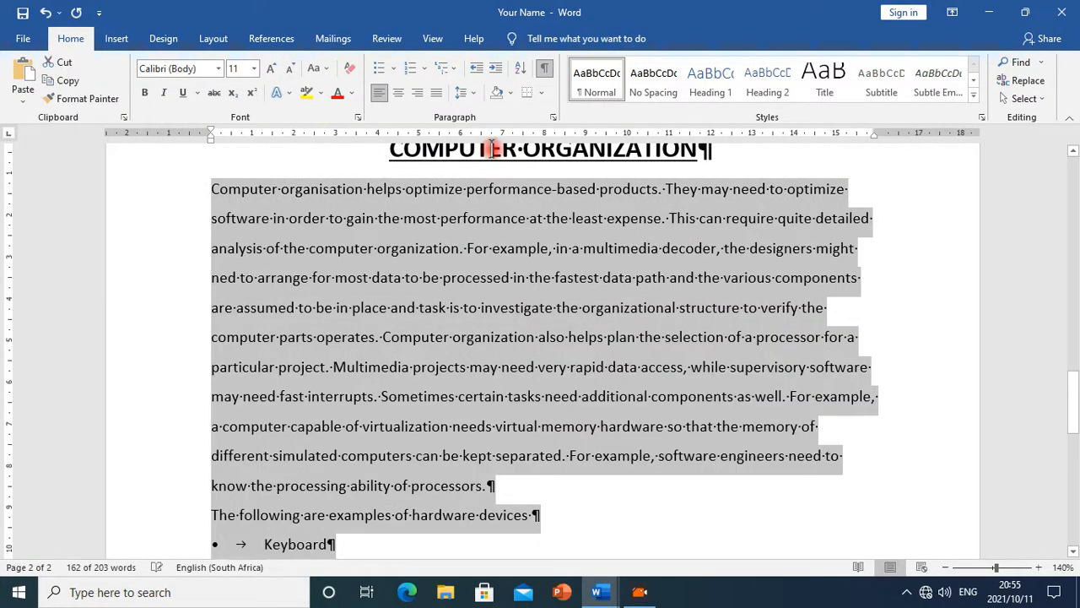
Justify the alignment of the selected passage
scroll(582, 472, "down", 3)
scroll(582, 473, "up", 3)
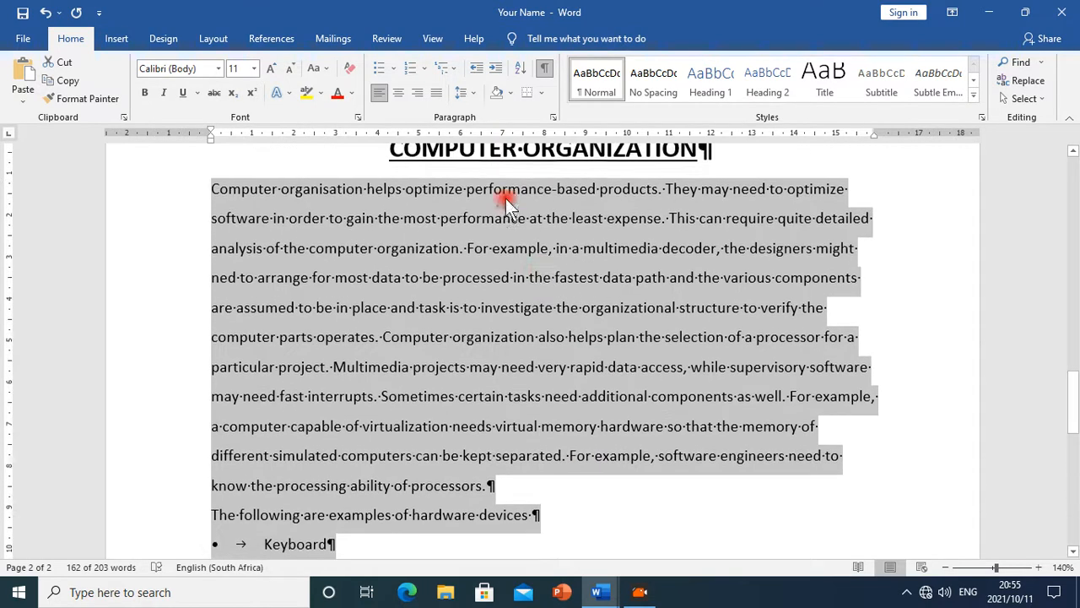
left_click(437, 95)
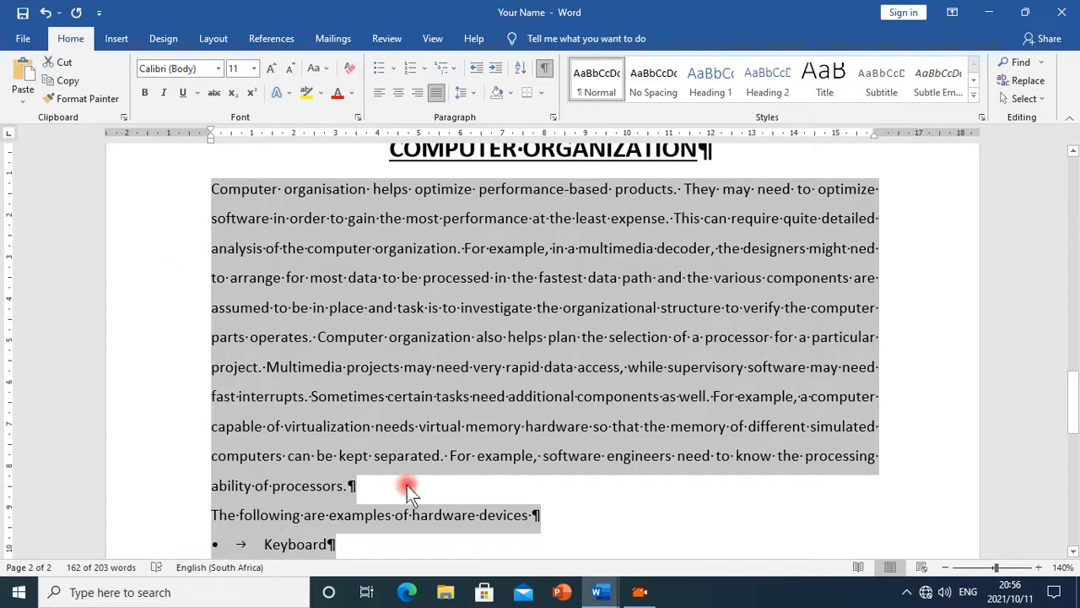
Read the two-columns instruction in the Ms_Word_Exercise document and return to the Your Name document
left_click(598, 591)
left_click(699, 539)
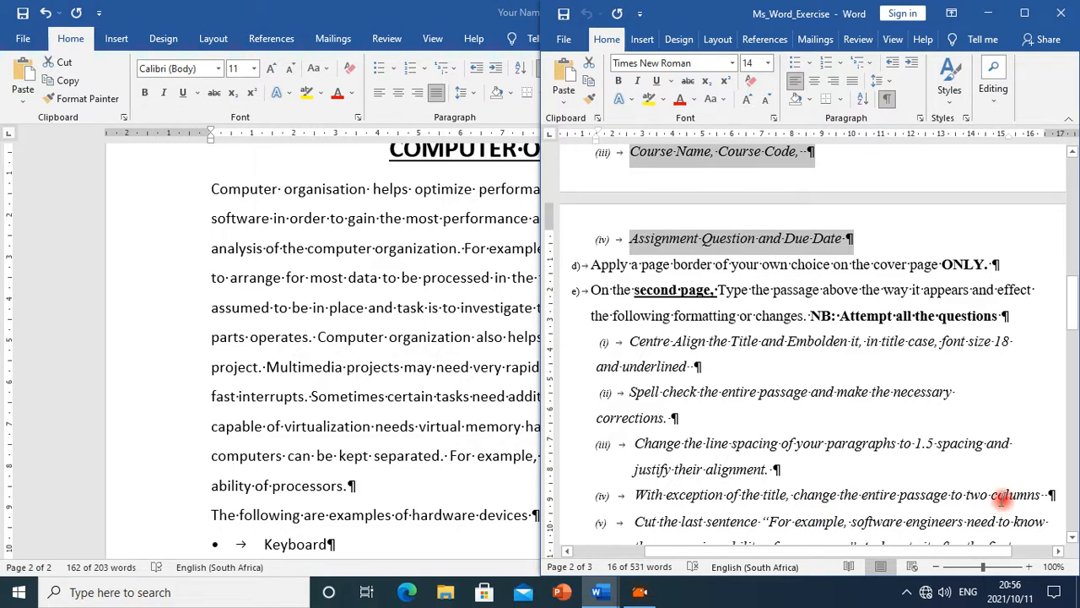
scroll(954, 477, "down", 2)
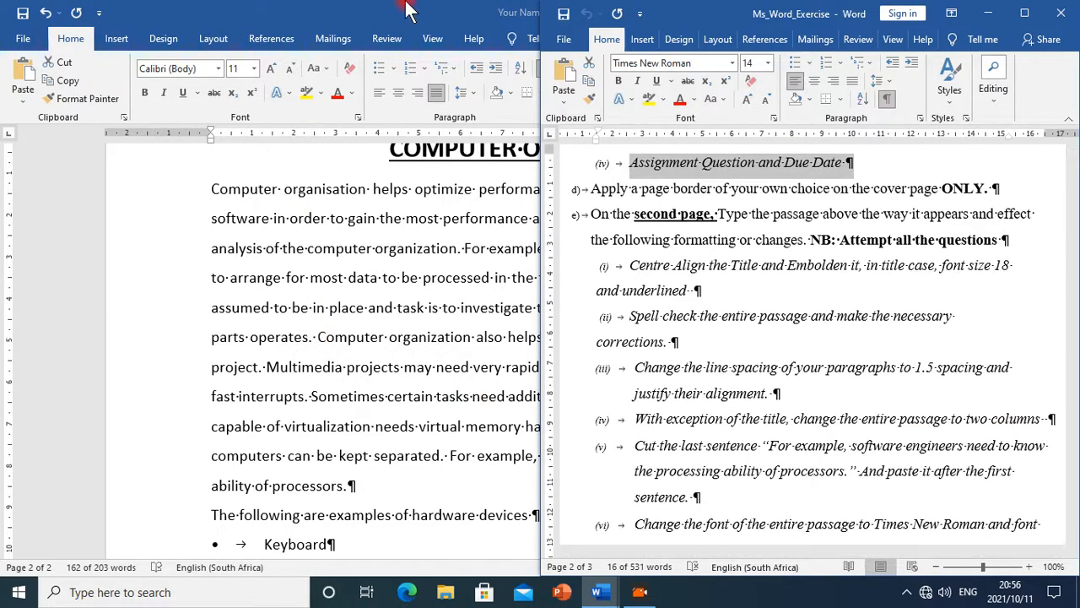
left_click(405, 9)
Format the selected passage into two columns
scroll(536, 472, "down", 3)
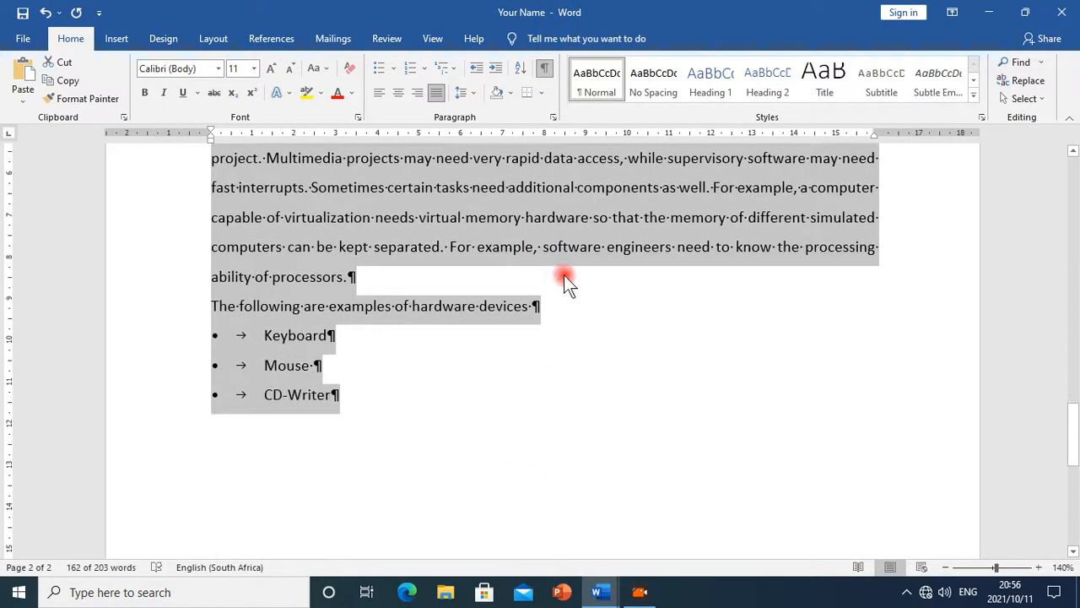
scroll(497, 374, "up", 4)
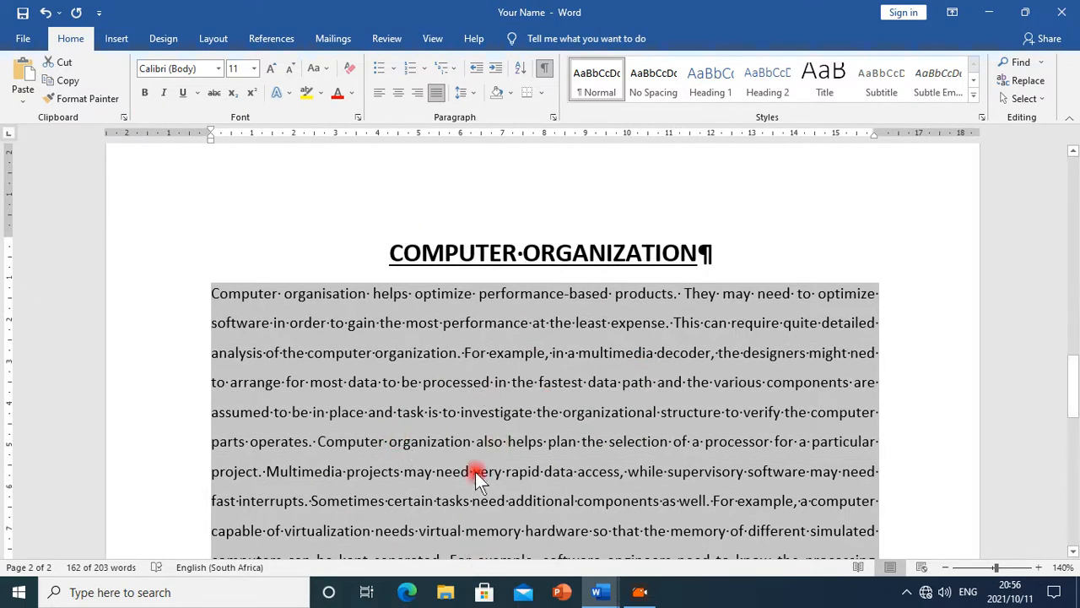
left_click(232, 40)
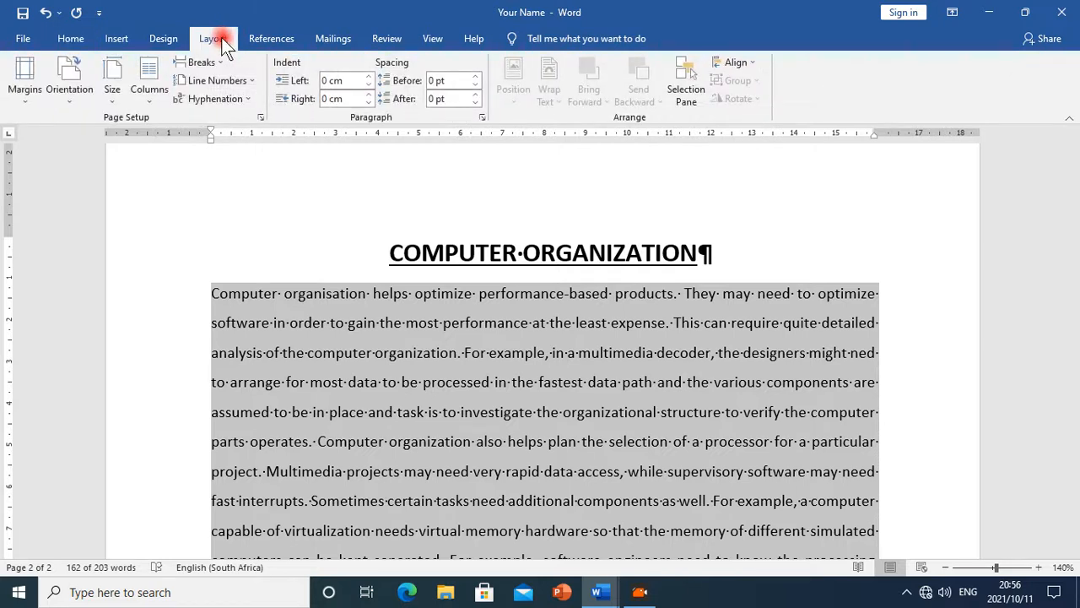
left_click(145, 108)
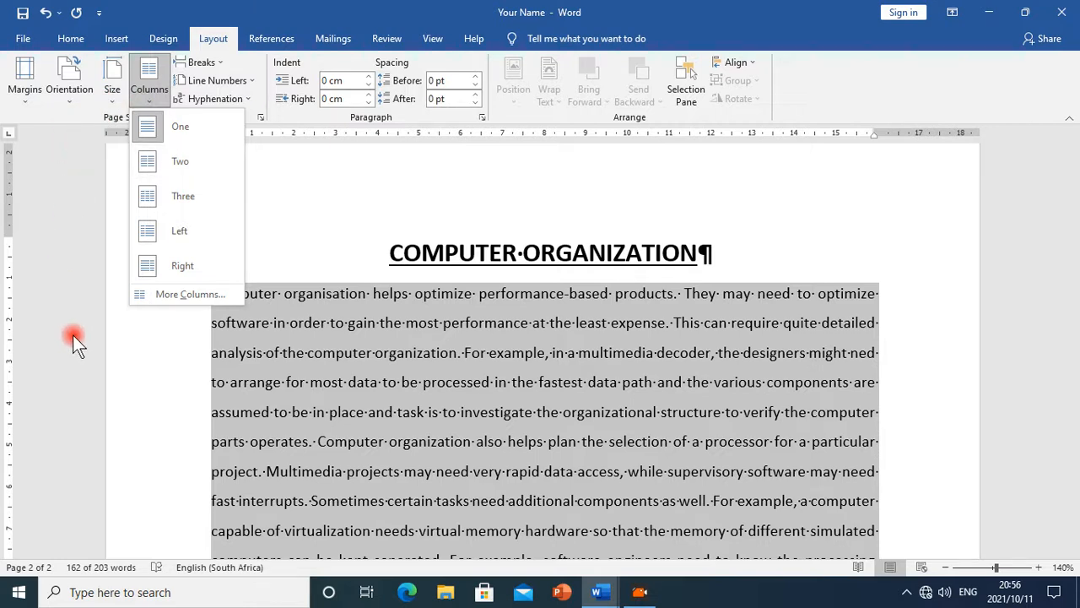
left_click(179, 294)
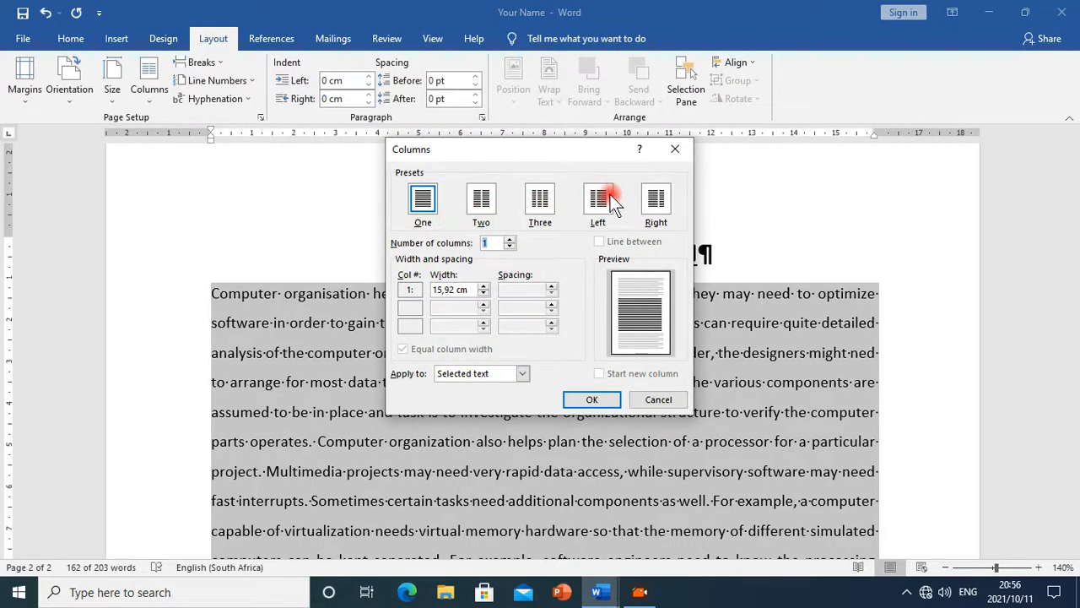
left_click(483, 205)
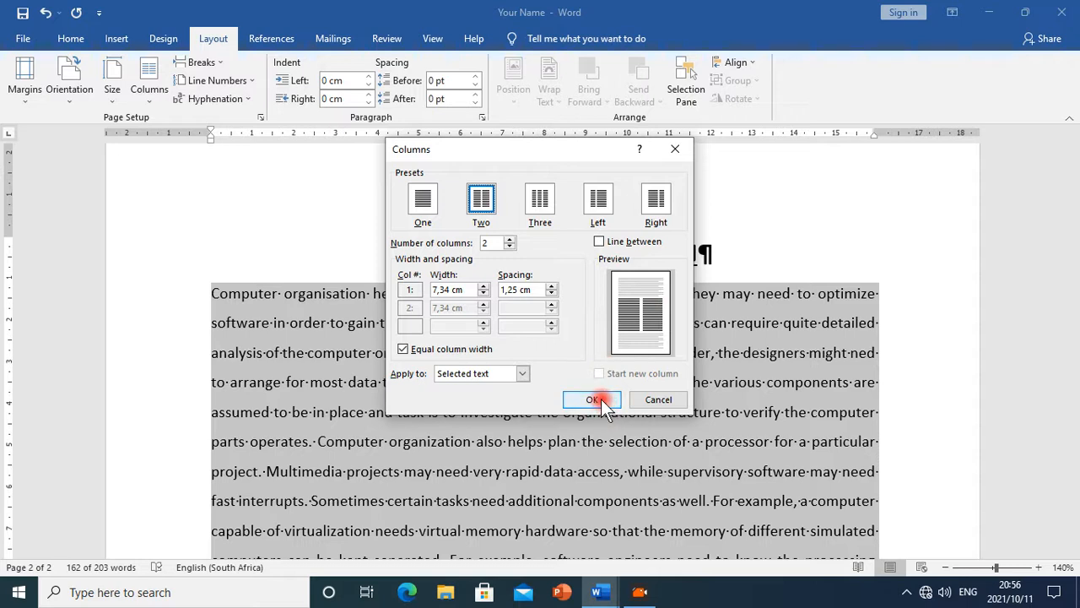
left_click(595, 400)
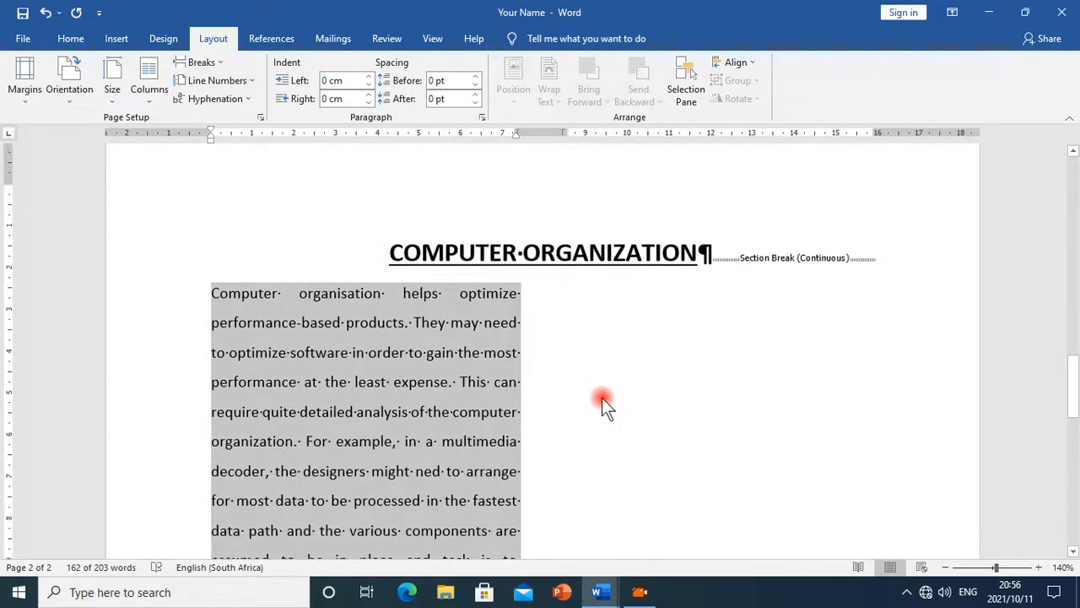
Undo the two-column layout
scroll(606, 397, "down", 5)
scroll(605, 398, "down", 5)
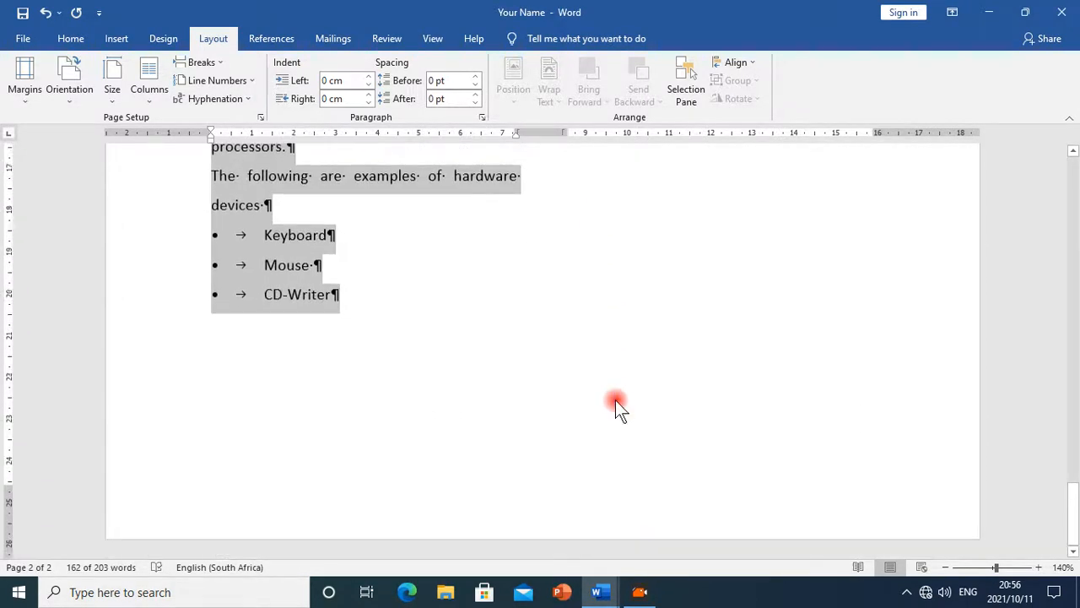
scroll(625, 405, "up", 4)
scroll(641, 413, "up", 7)
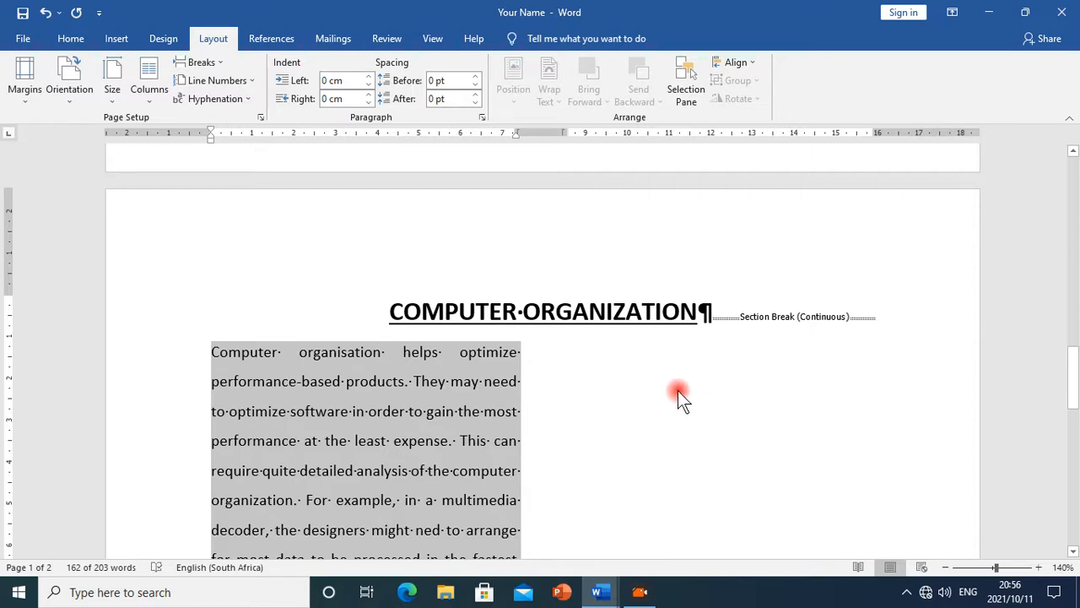
key("ctrl+z")
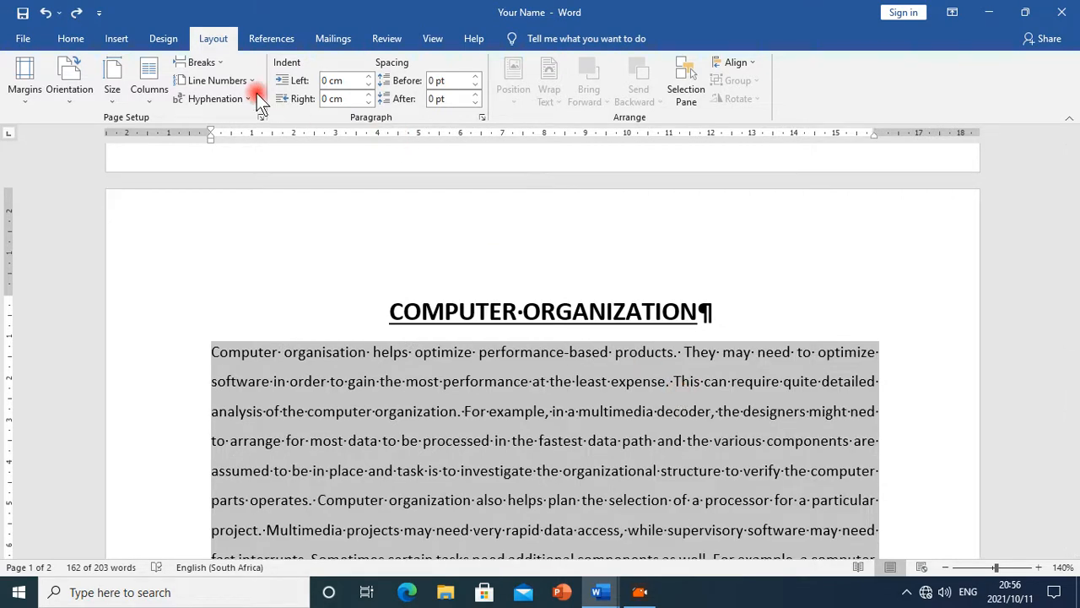
Apply a one-column layout to the selected text through the Columns dialog
left_click(150, 88)
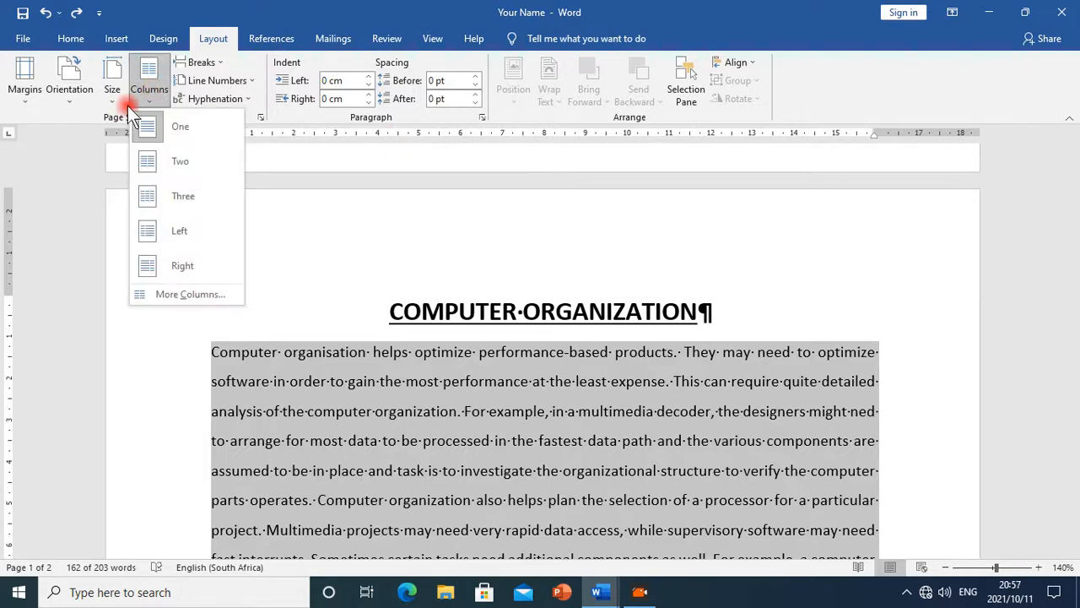
left_click(166, 295)
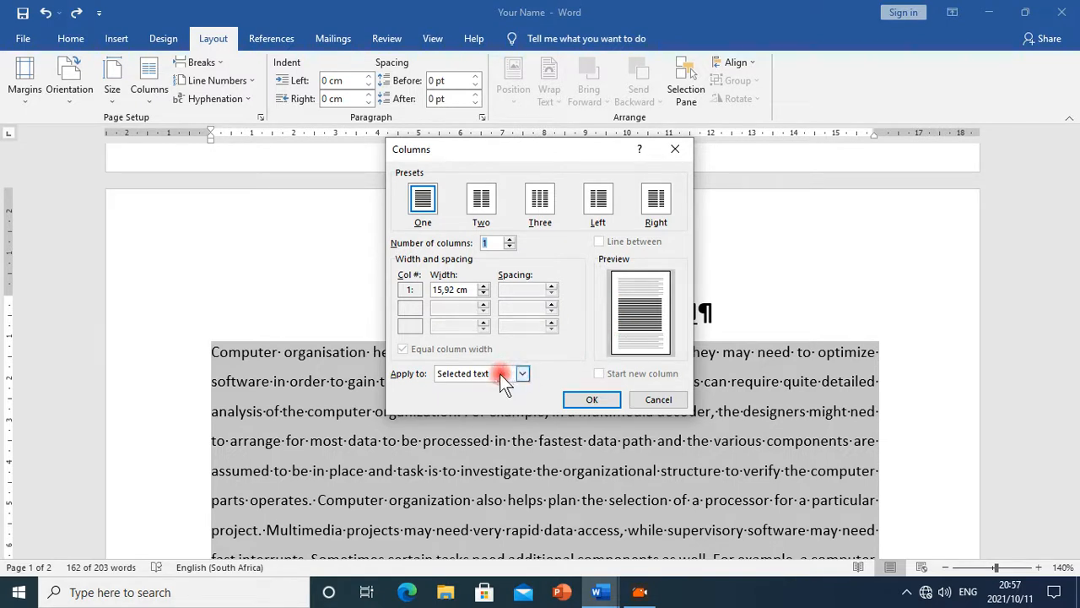
left_click(523, 374)
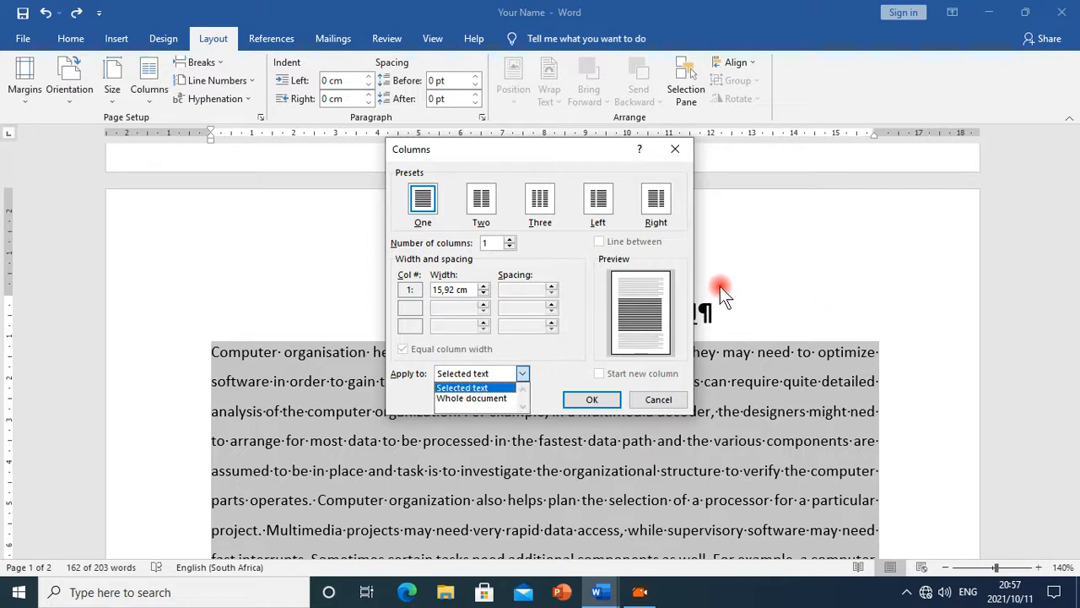
left_click(595, 400)
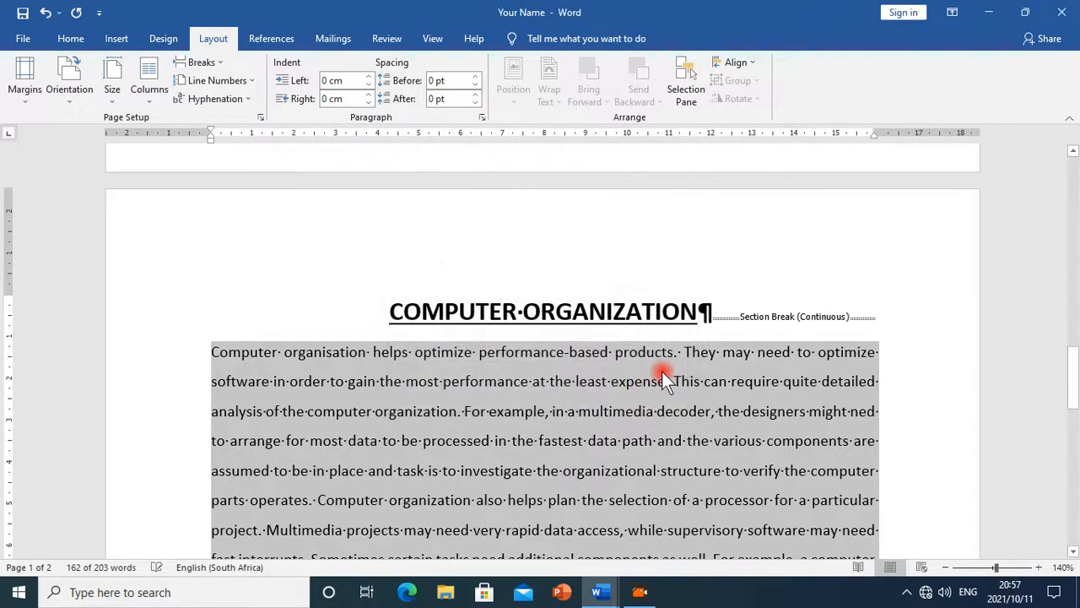
scroll(783, 371, "down", 3)
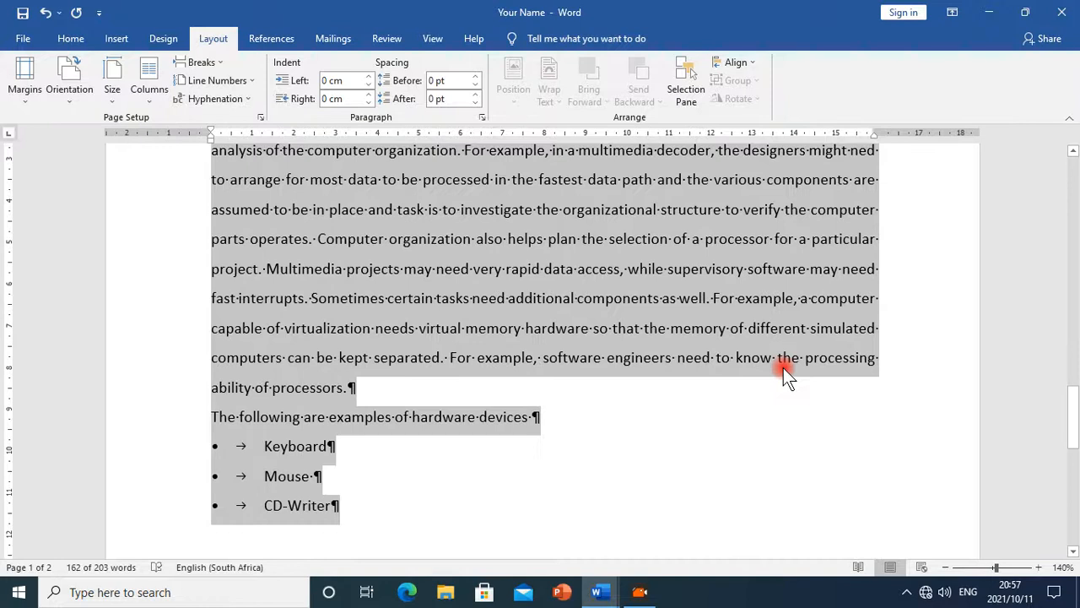
scroll(785, 368, "up", 3)
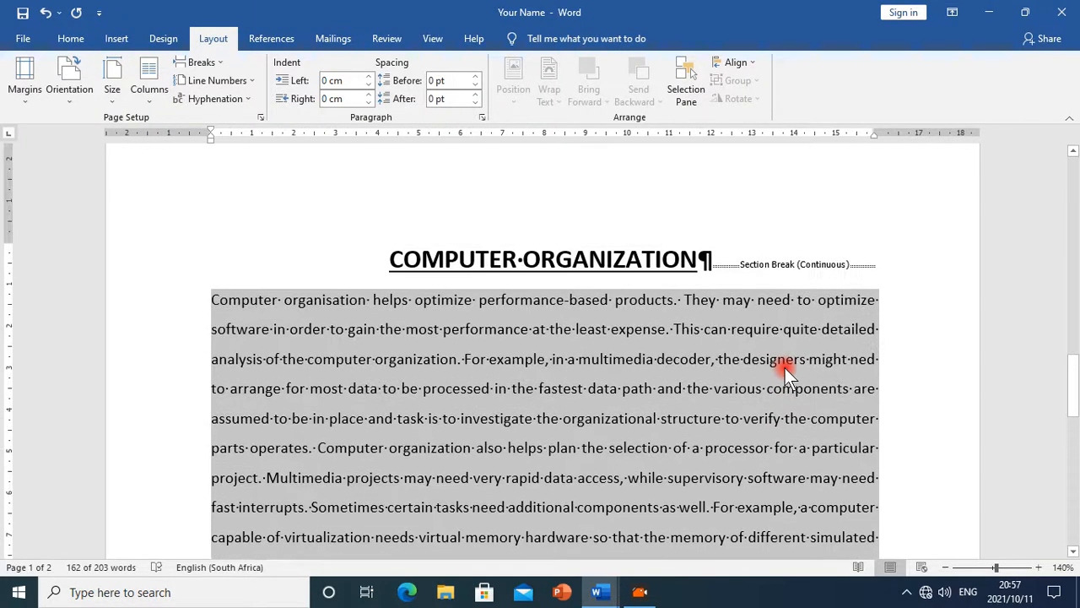
Undo the last two changes and justify the selected passage again
left_click(45, 14)
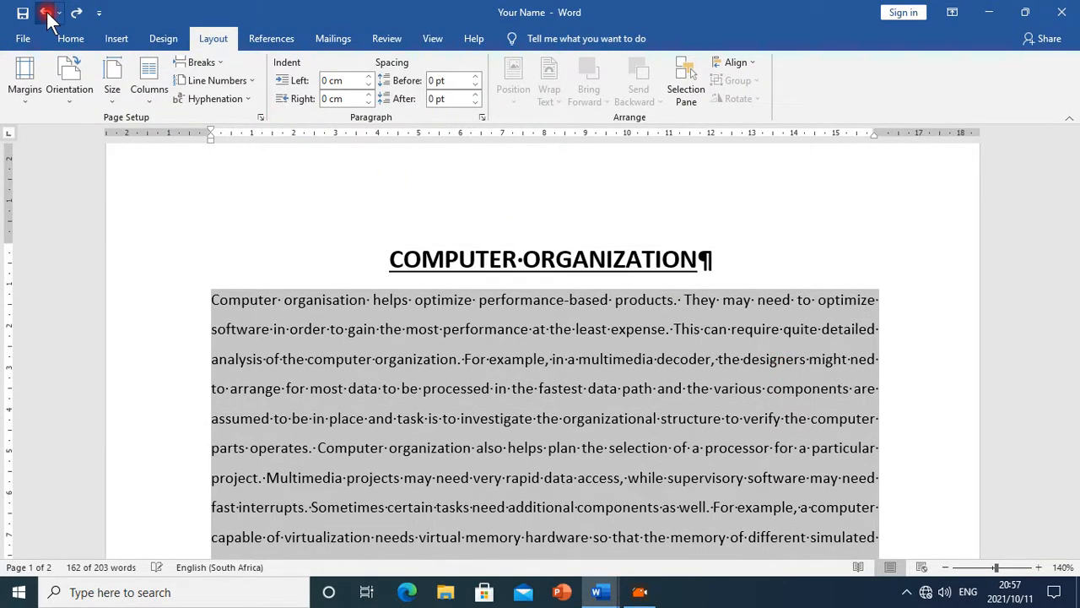
left_click(48, 16)
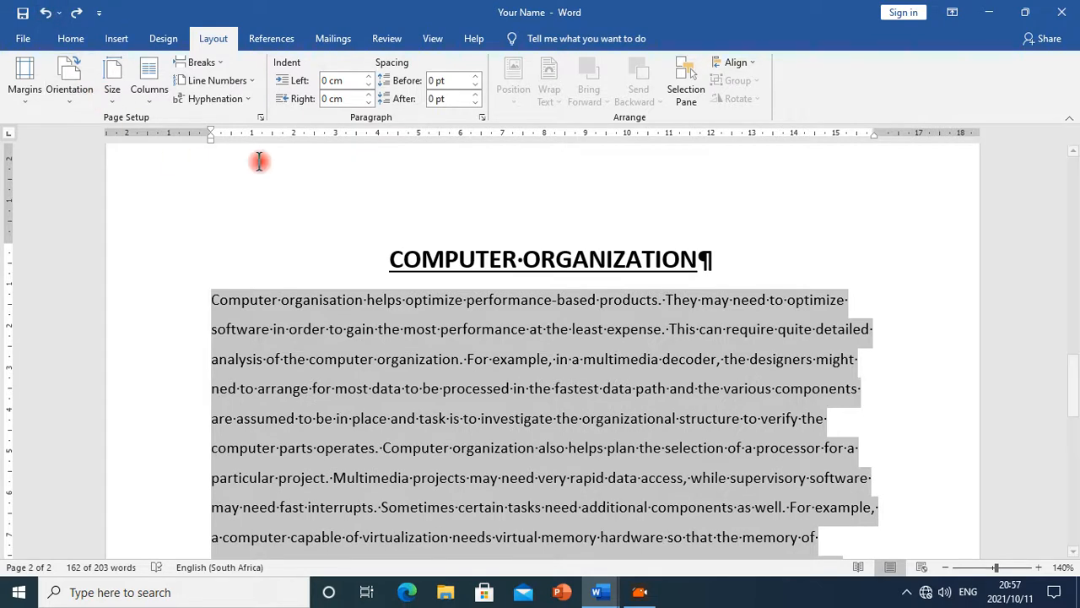
left_click(83, 43)
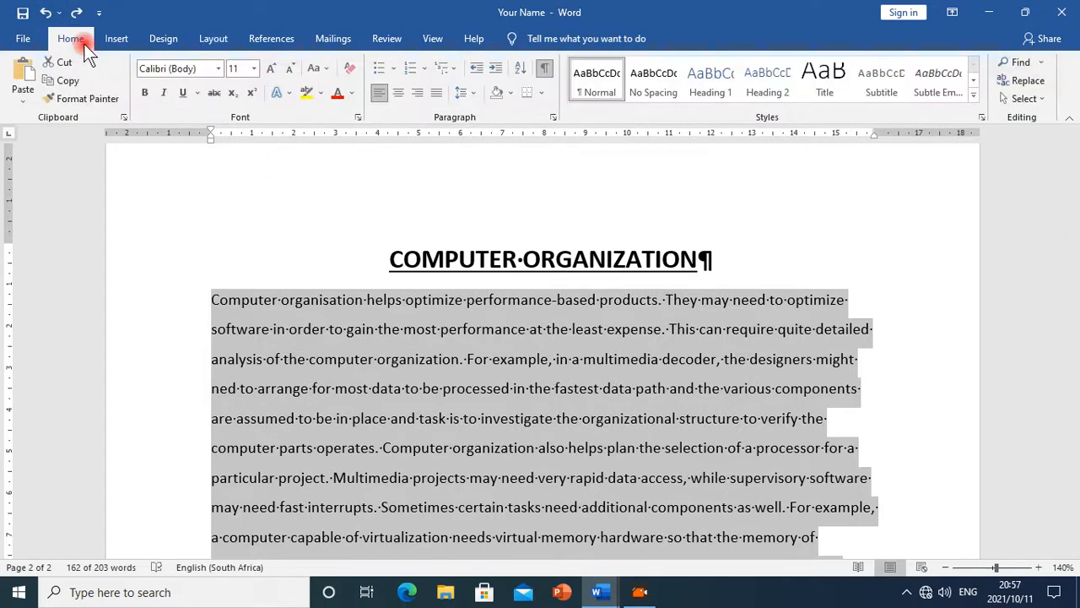
left_click(437, 92)
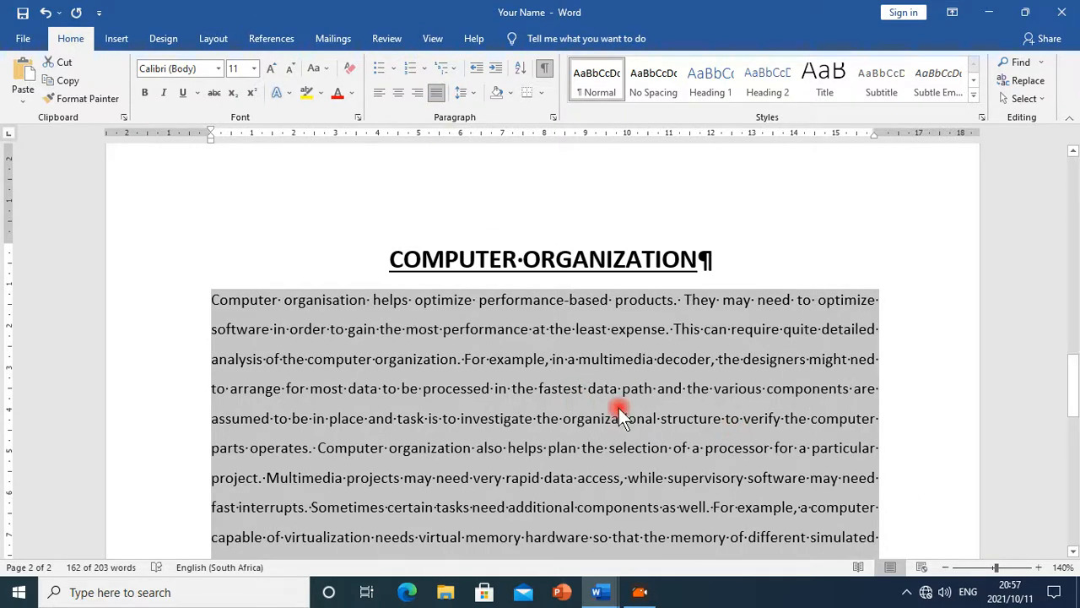
Format the selected passage into two equal columns applied to the selected text only
scroll(591, 397, "down", 2)
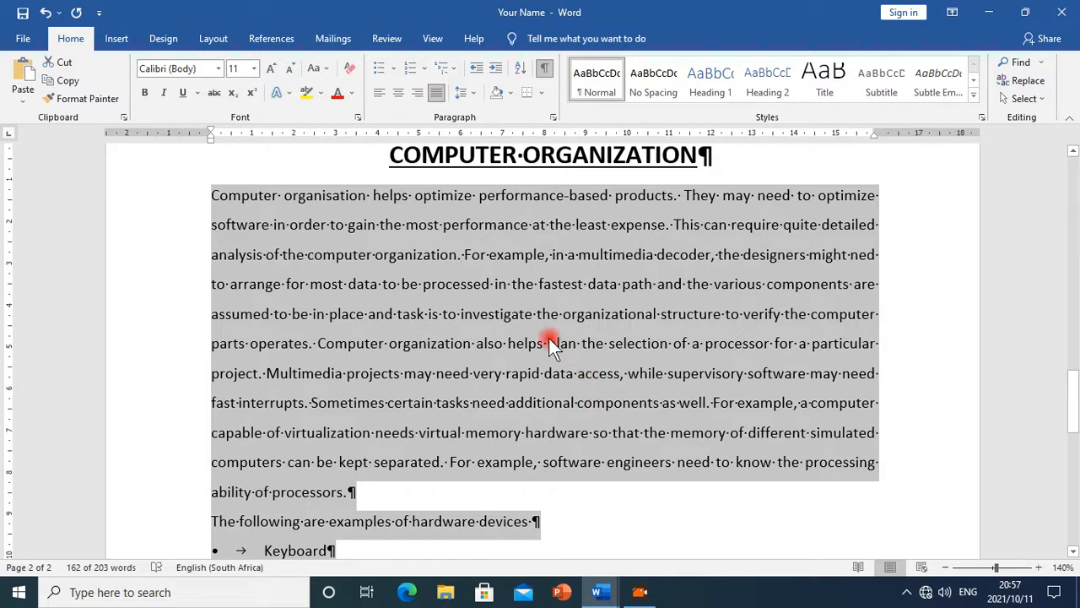
left_click(213, 40)
left_click(157, 93)
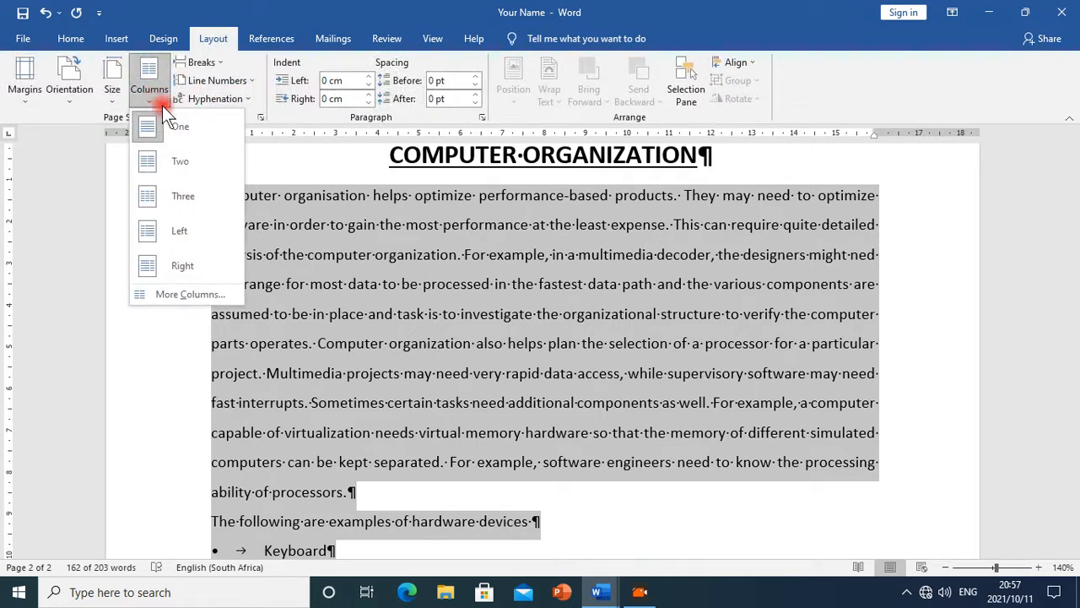
left_click(189, 294)
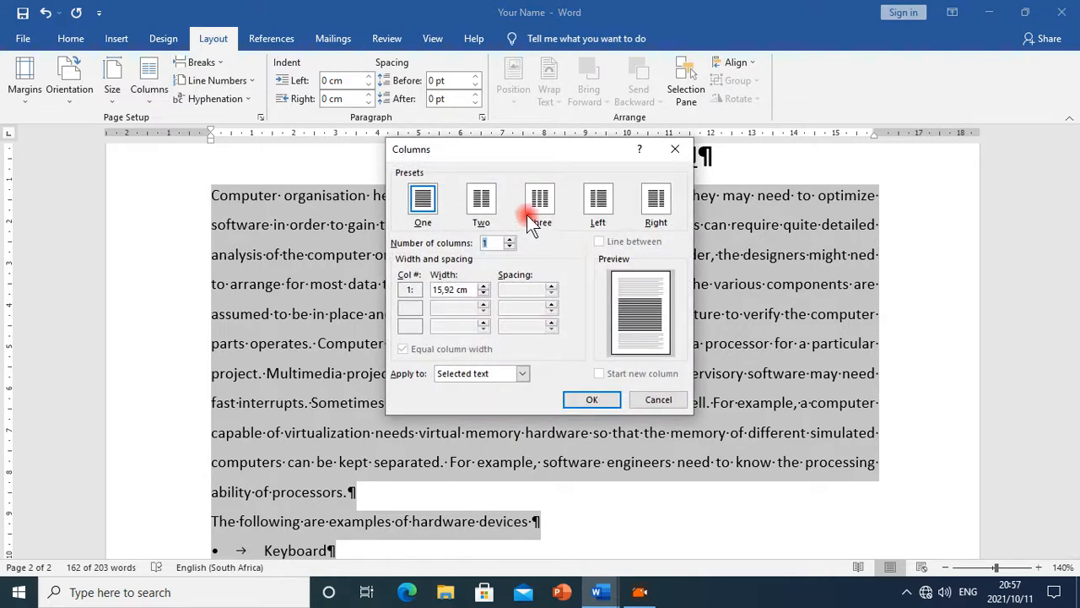
left_click(483, 209)
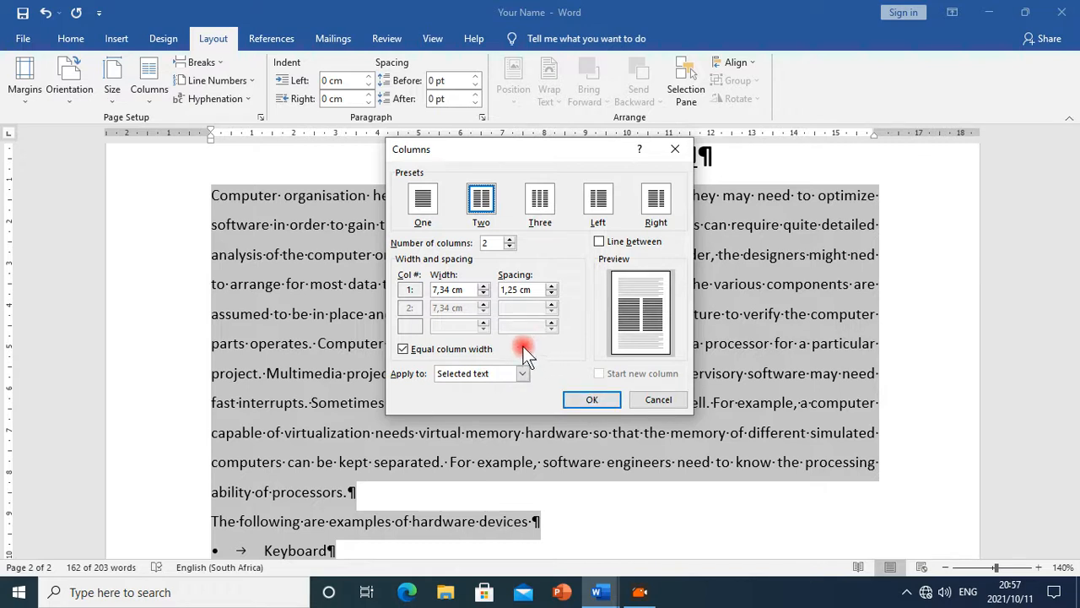
left_click(595, 396)
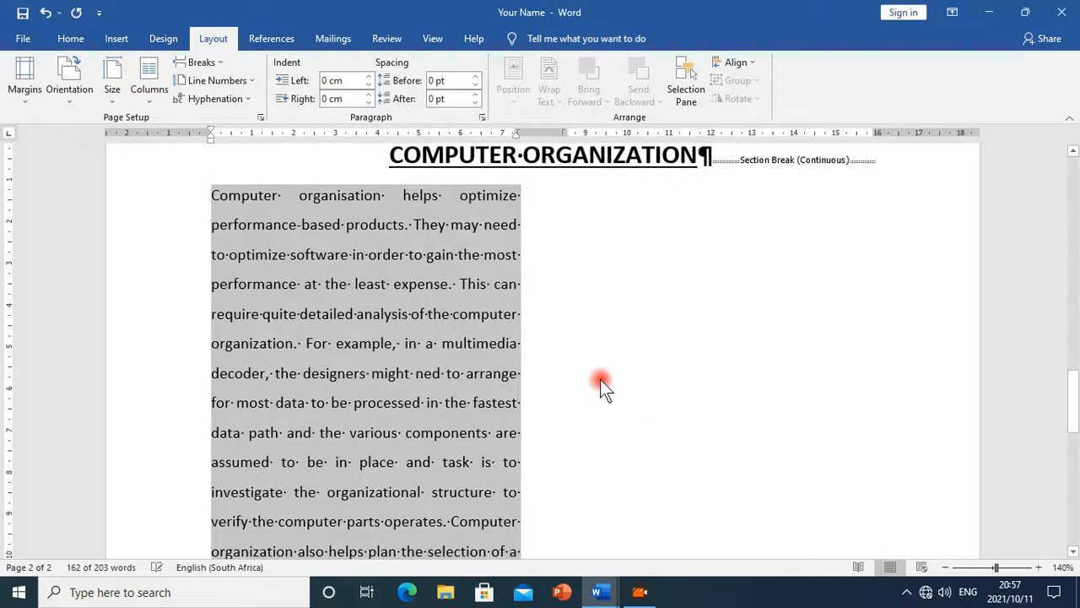
Scroll through the passage to review the two-column layout
scroll(621, 361, "down", 3)
scroll(623, 360, "down", 4)
scroll(623, 359, "up", 3)
scroll(623, 360, "down", 3)
scroll(616, 356, "up", 4)
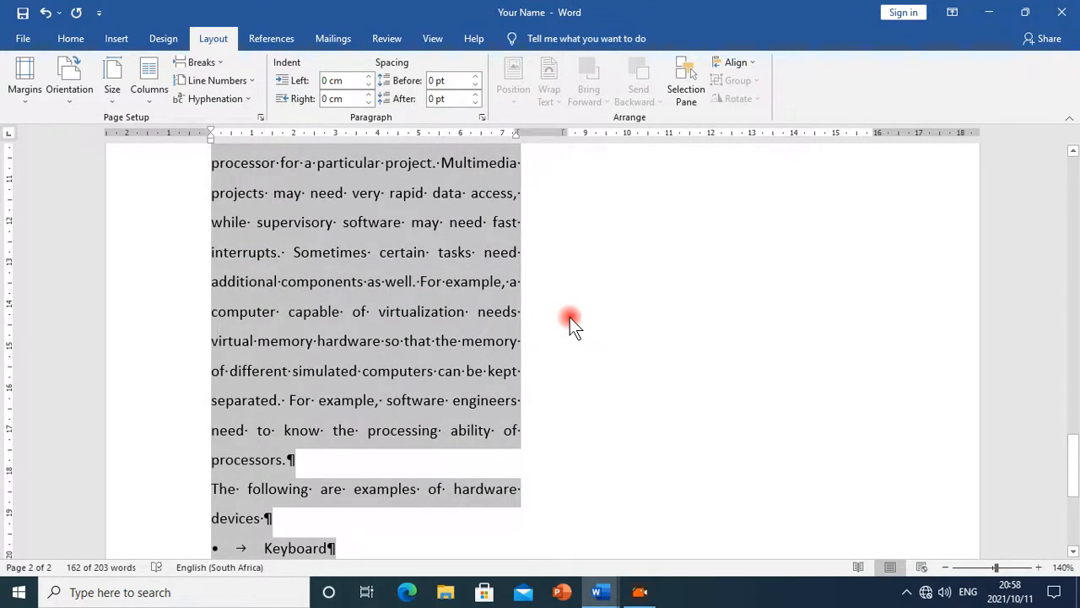
scroll(571, 326, "up", 6)
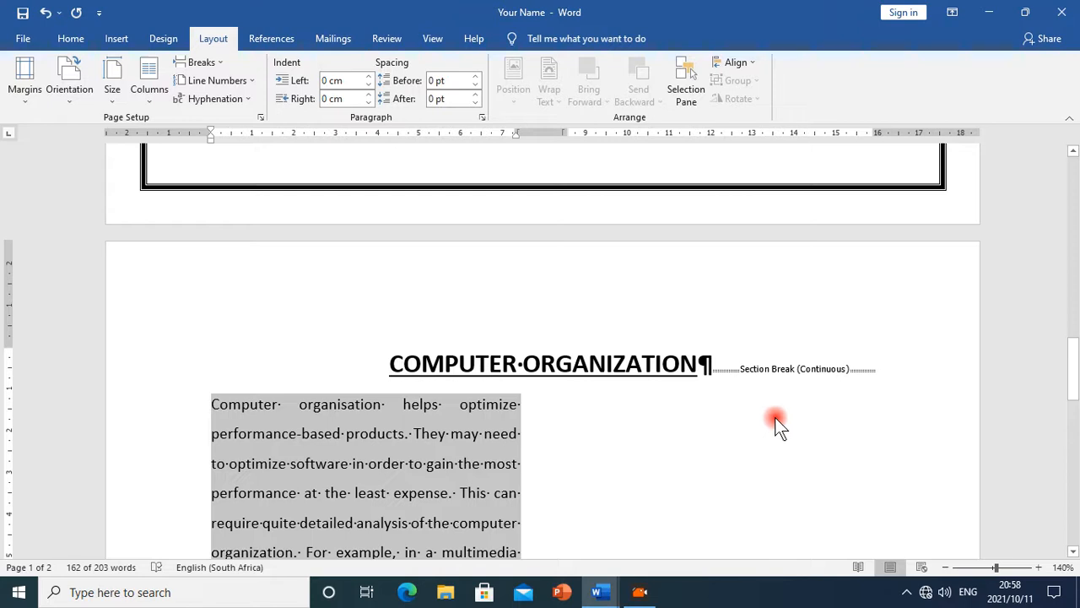
scroll(774, 423, "down", 5)
scroll(774, 423, "up", 2)
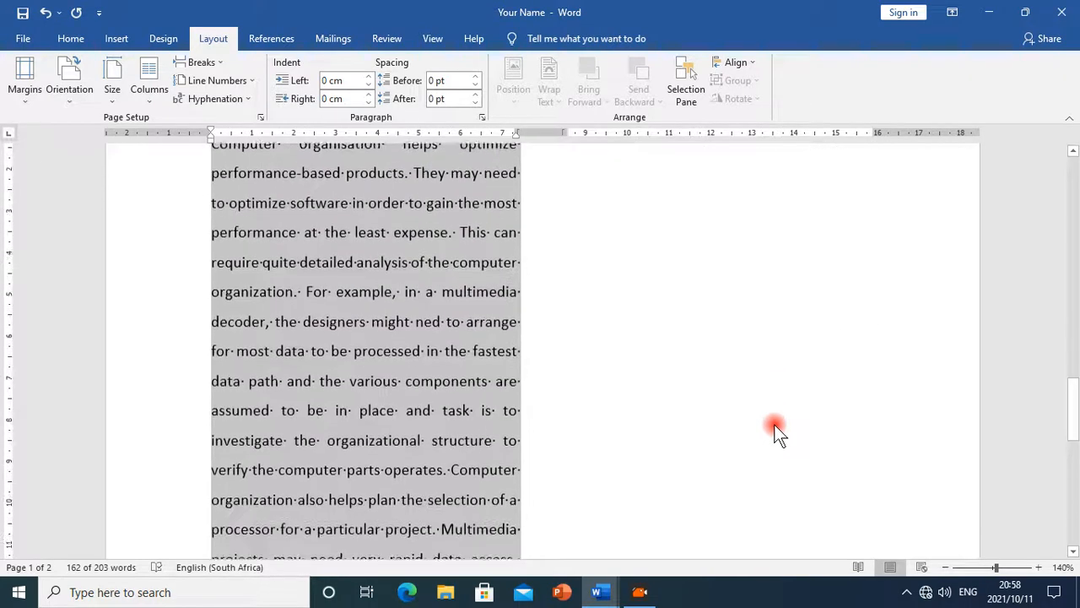
scroll(726, 447, "down", 3)
Check the columns instruction in the Ms_Word_Exercise document and return to the Your Name document
left_click(595, 590)
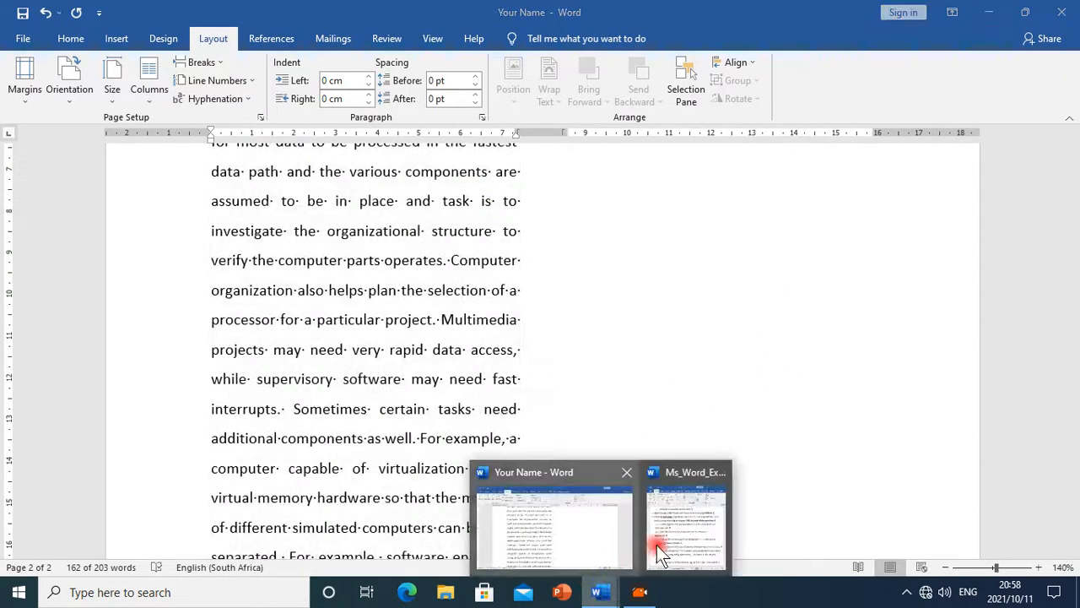
left_click(683, 535)
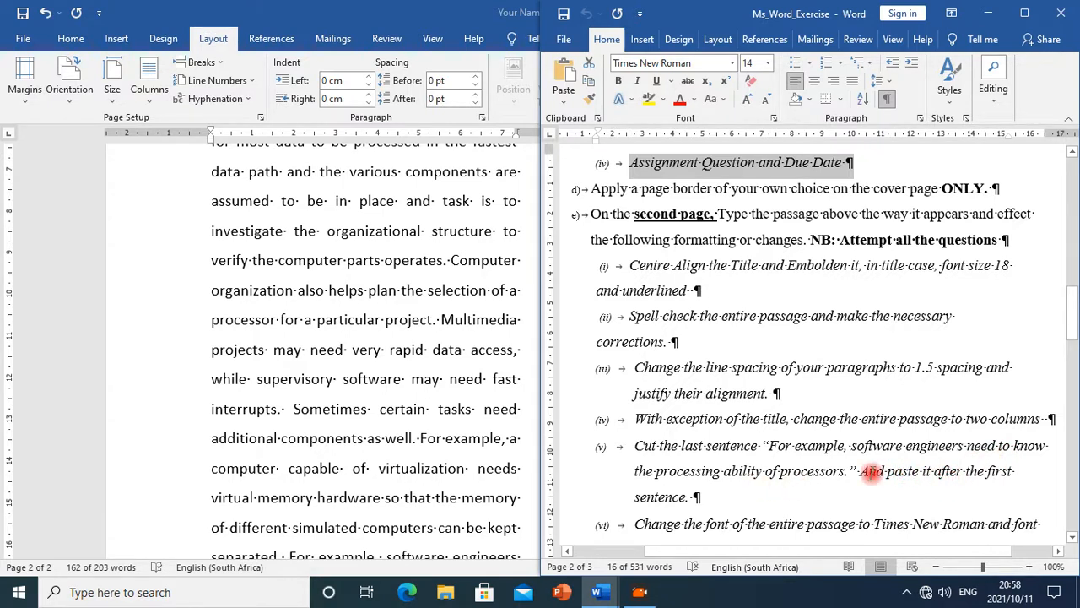
left_click(596, 597)
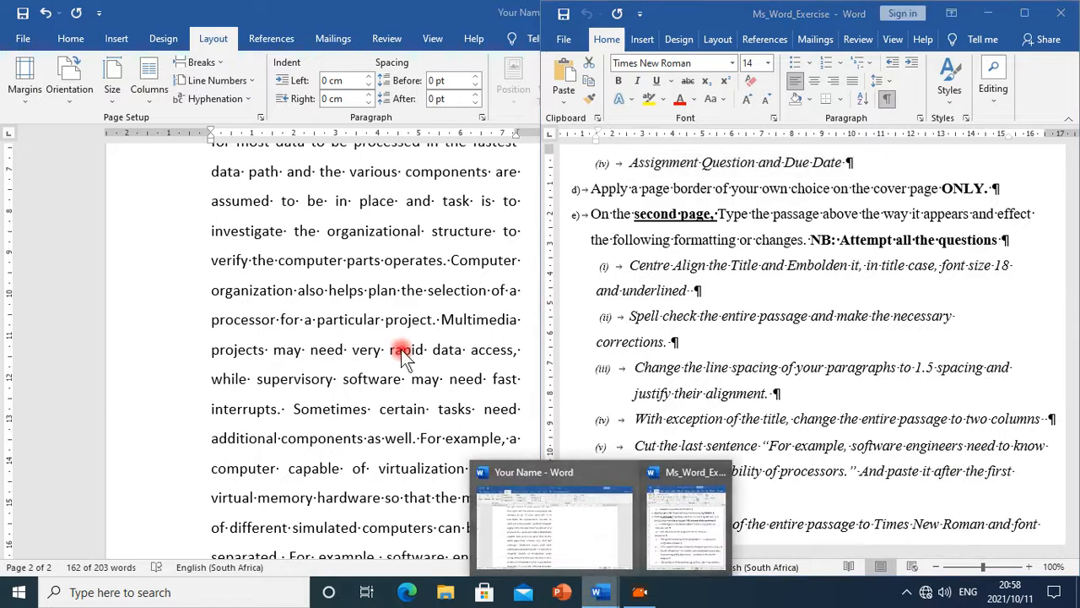
left_click(394, 310)
Insert a column break before the sentence starting "Multimedia projects" so the text continues in the second column
scroll(542, 317, "up", 3)
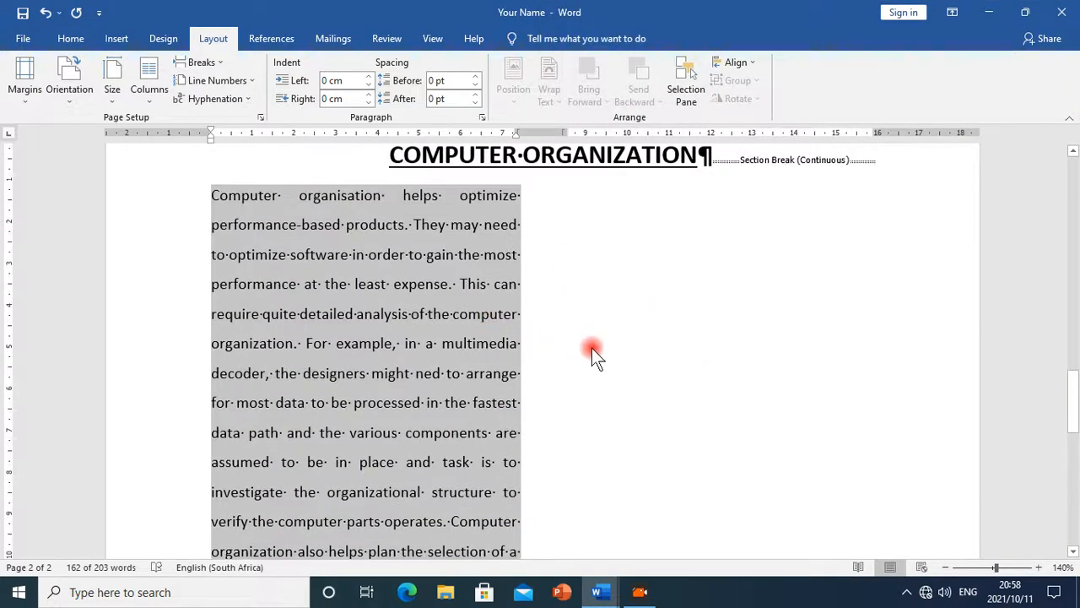
scroll(594, 353, "down", 5)
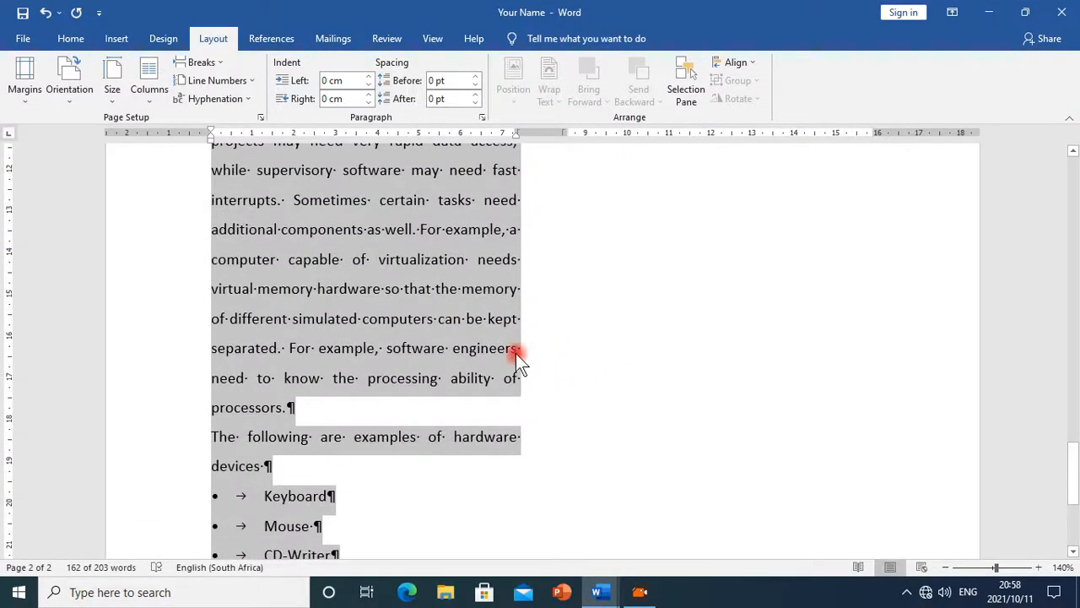
scroll(514, 352, "up", 2)
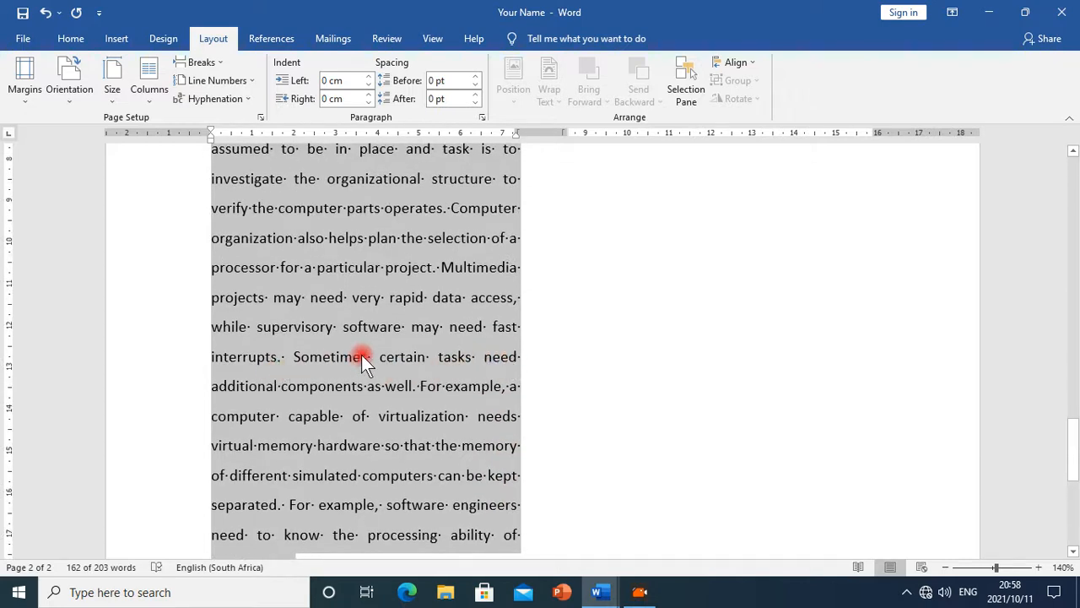
left_click(282, 358)
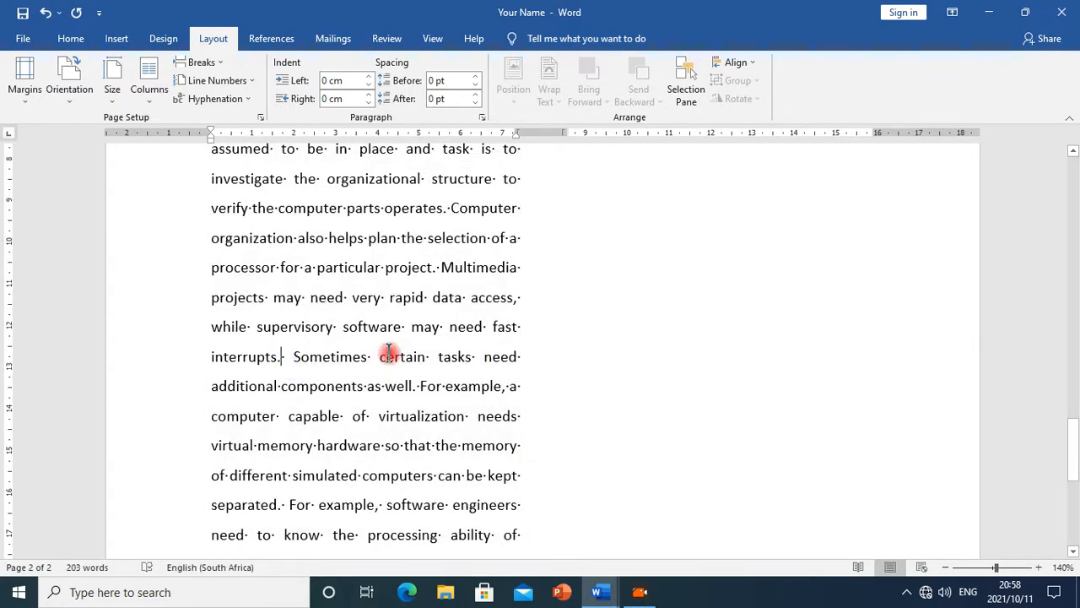
scroll(389, 353, "up", 5)
scroll(390, 352, "down", 8)
scroll(392, 352, "up", 4)
scroll(396, 352, "up", 2)
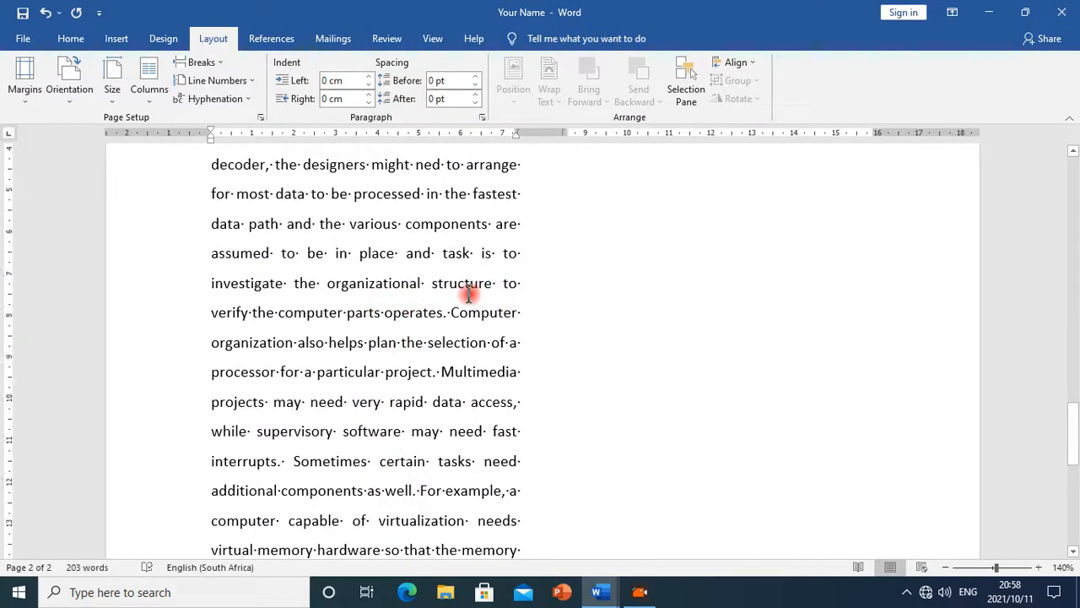
scroll(490, 298, "up", 2)
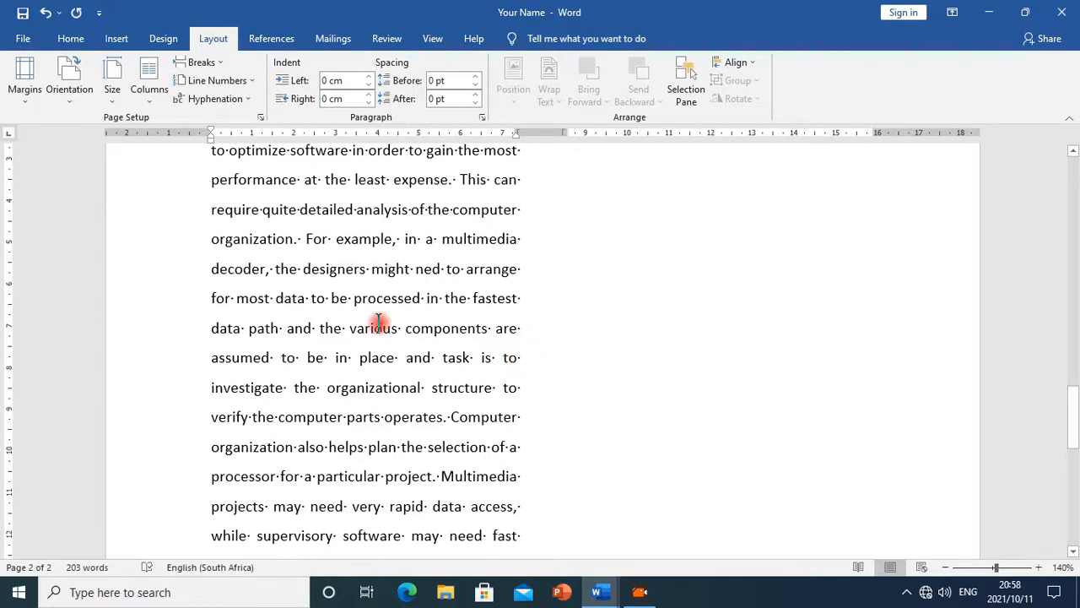
scroll(372, 323, "up", 2)
scroll(346, 307, "up", 2)
scroll(339, 308, "down", 3)
scroll(348, 325, "down", 2)
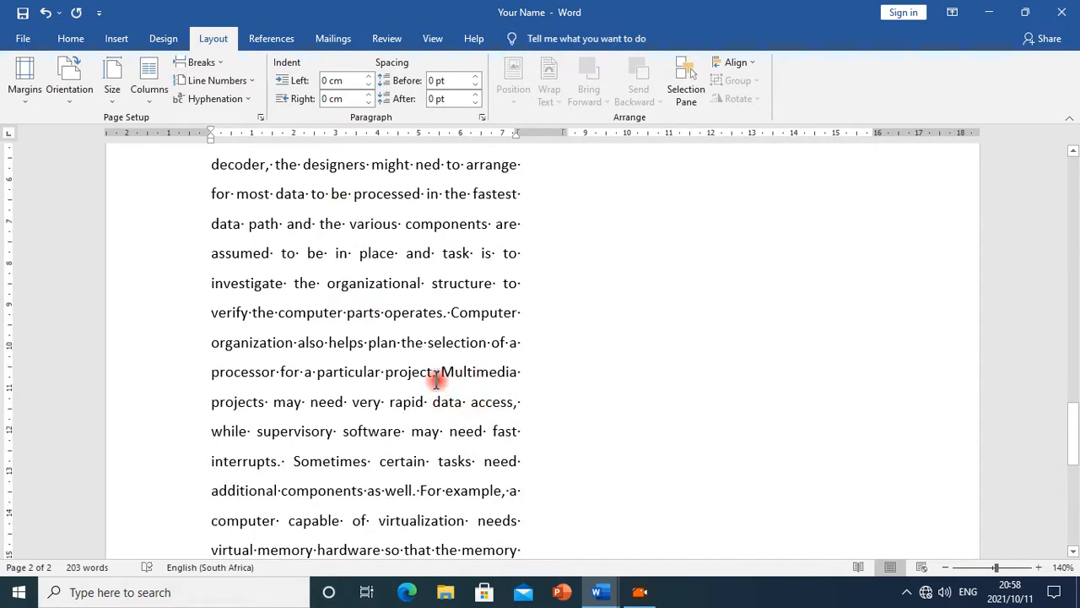
left_click(222, 63)
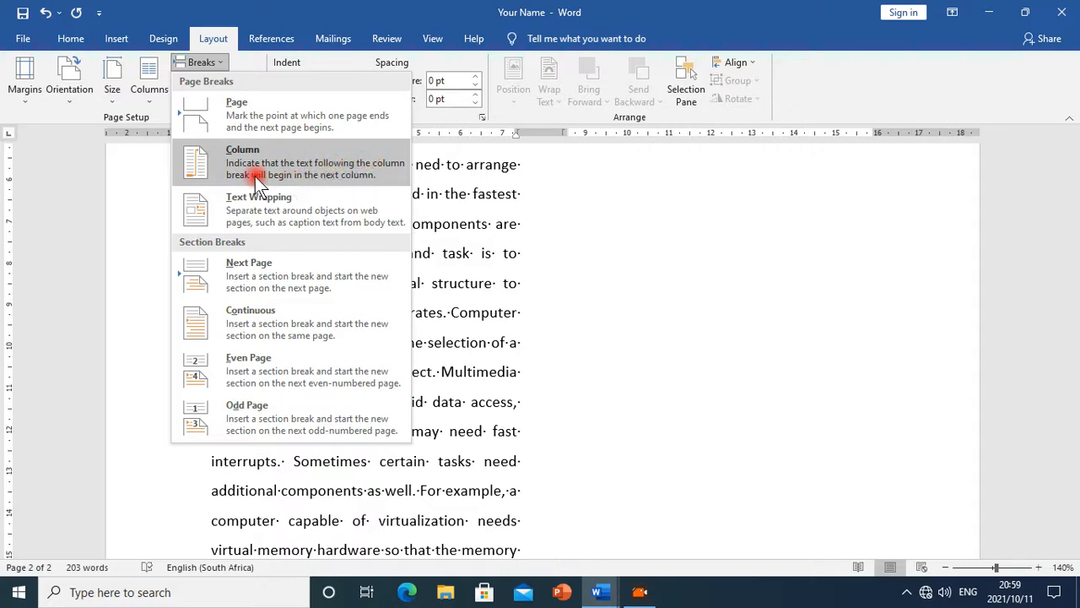
left_click(315, 170)
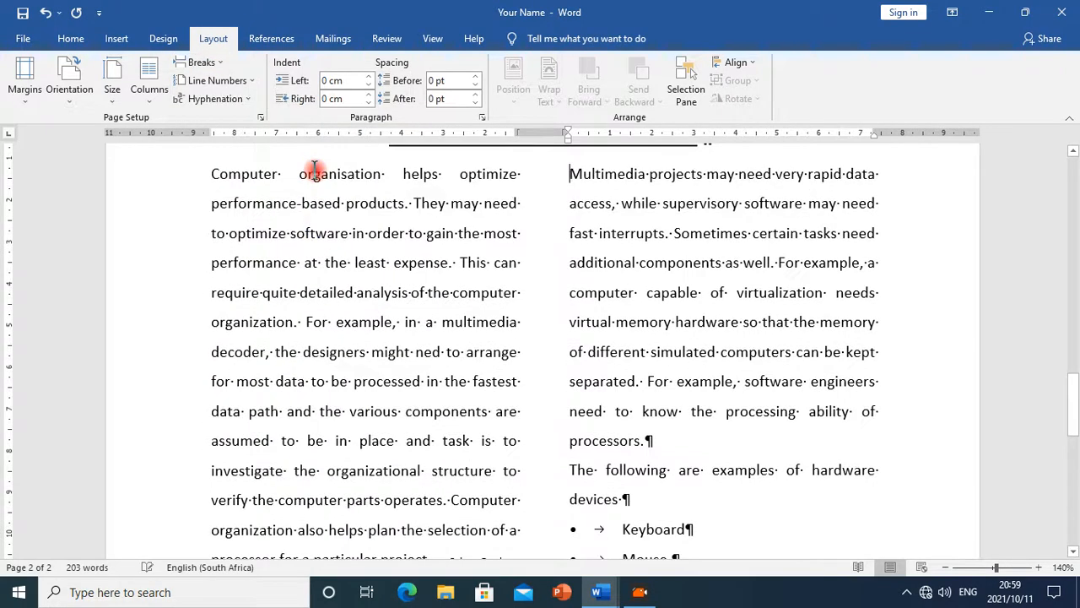
Add empty paragraphs after the CD-Writer bullet at the end of the passage
scroll(572, 368, "up", 4)
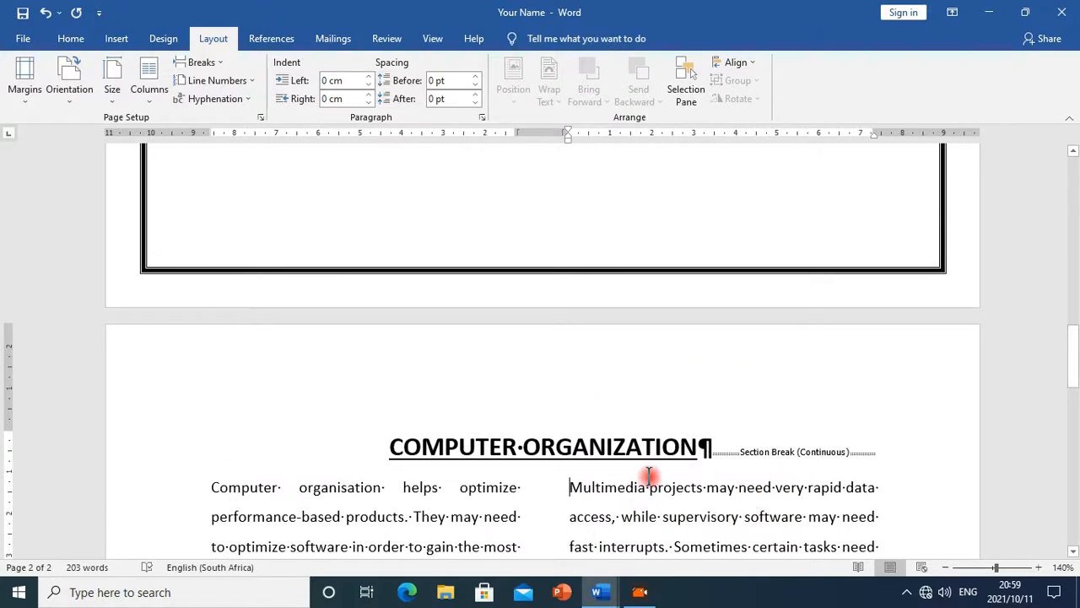
scroll(586, 427, "down", 6)
scroll(639, 265, "up", 4)
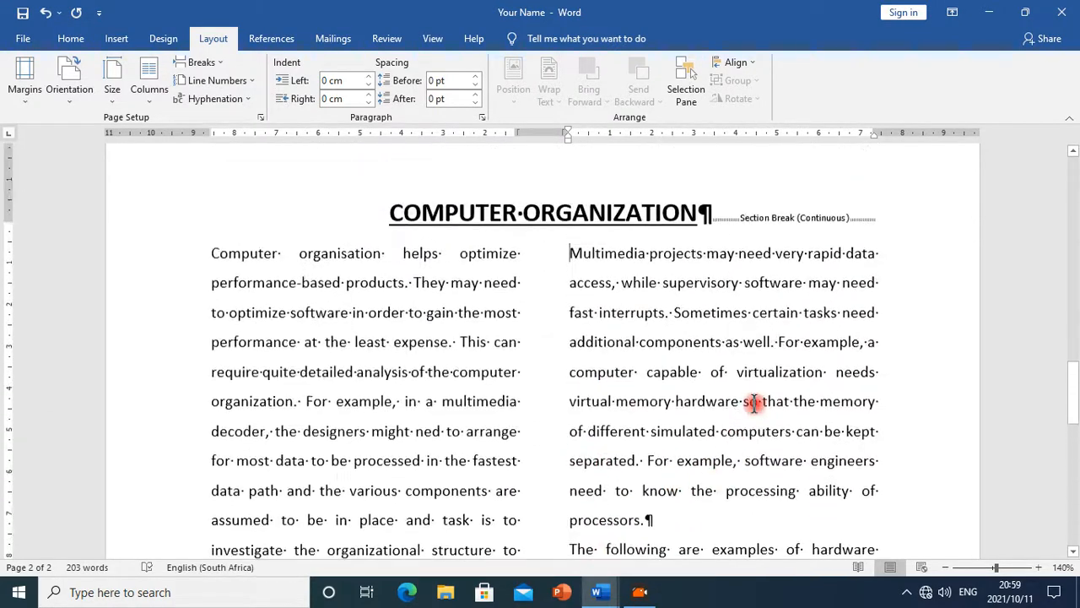
scroll(646, 405, "down", 2)
scroll(653, 400, "down", 4)
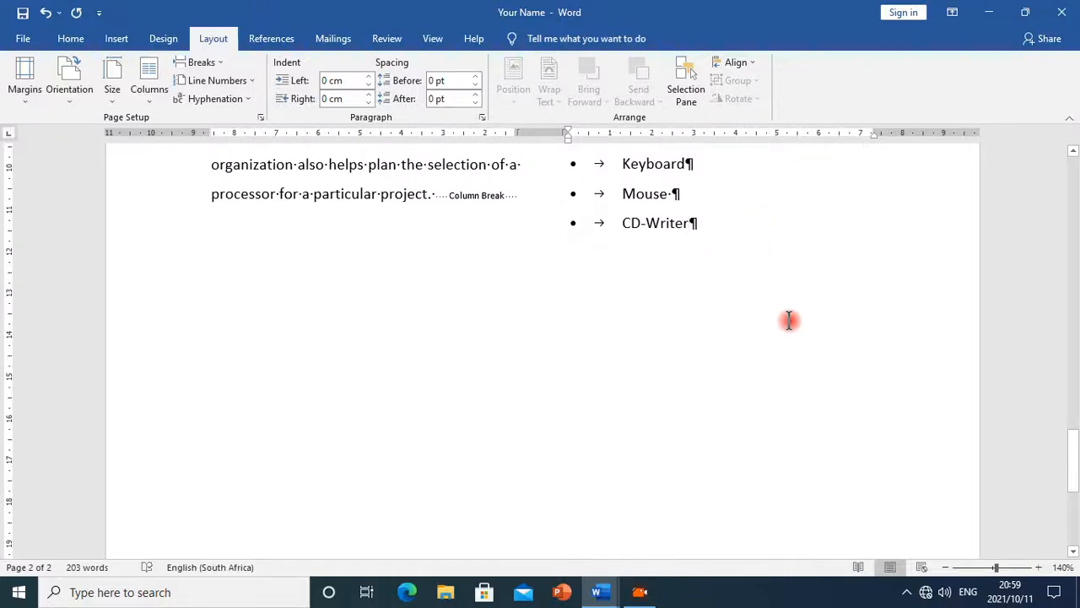
key("Return")
key("Return")
key("Return")
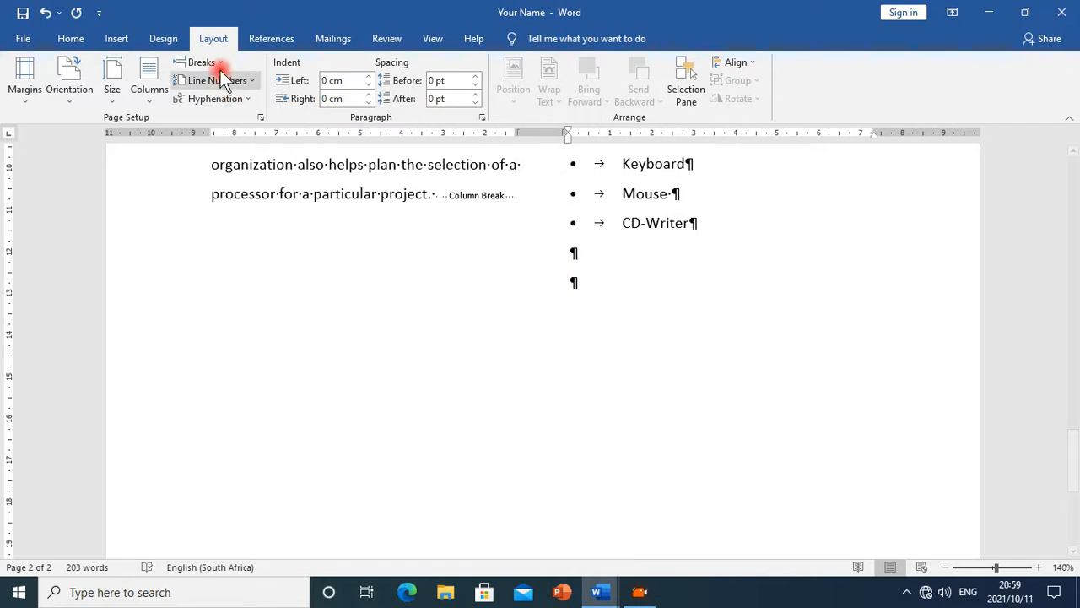
Set the text after the bulleted list to one column, applied from this point forward
left_click(146, 96)
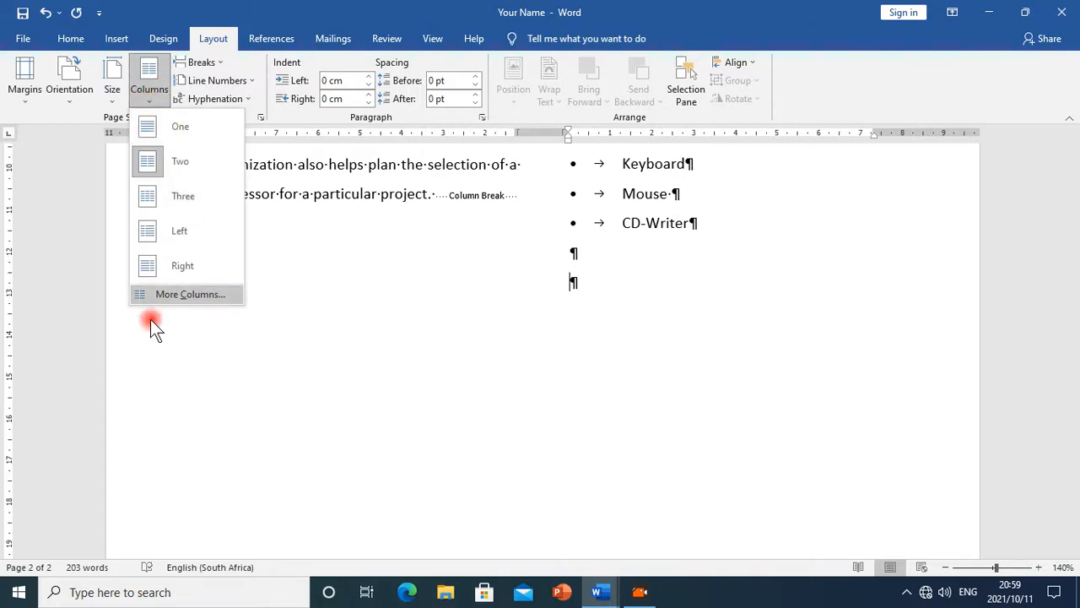
left_click(173, 295)
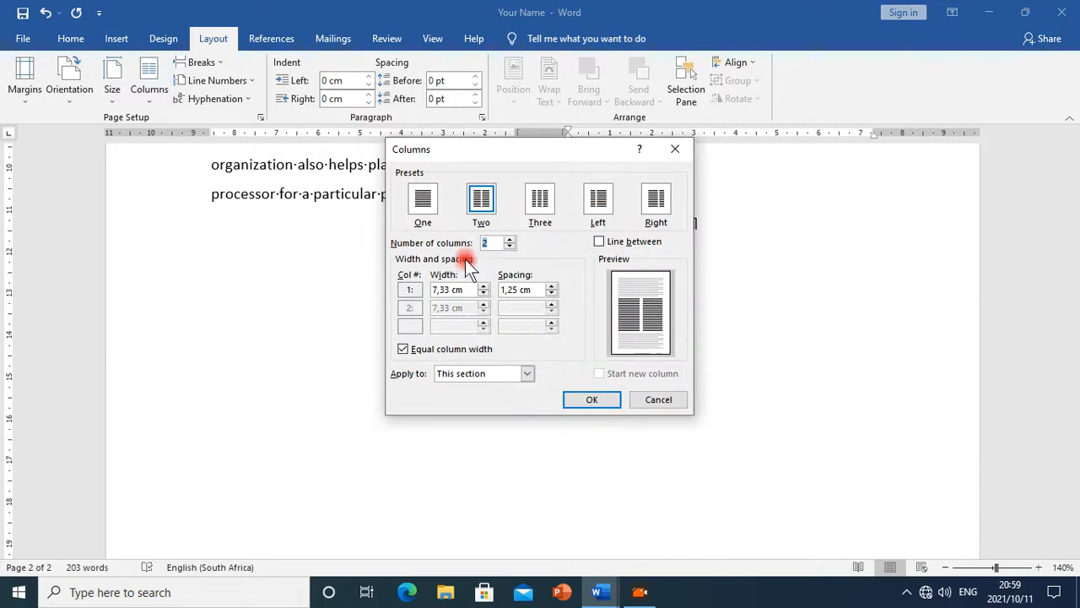
left_click(423, 199)
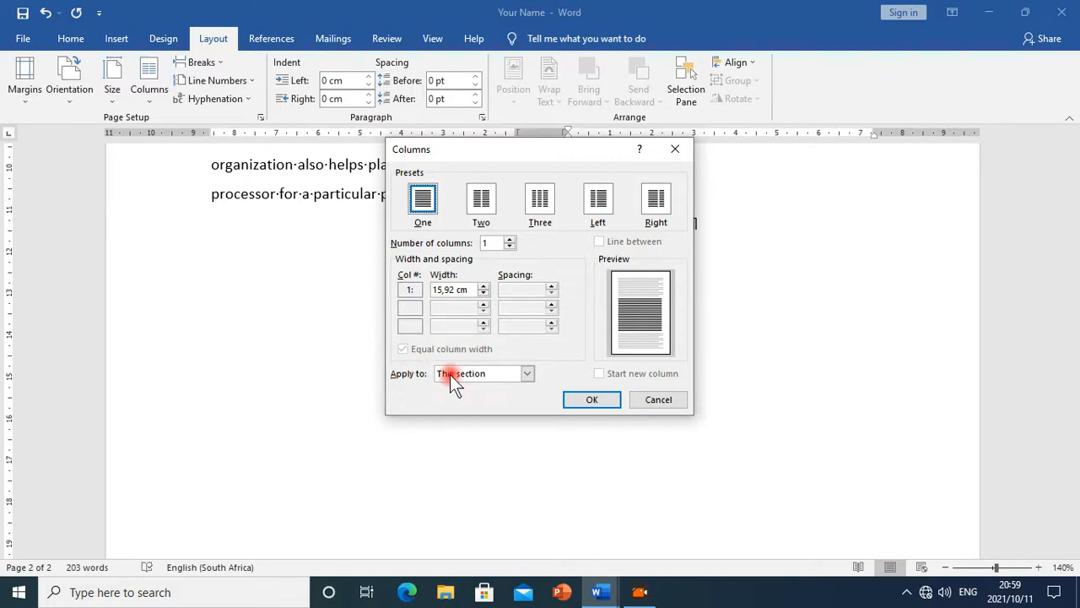
left_click(528, 377)
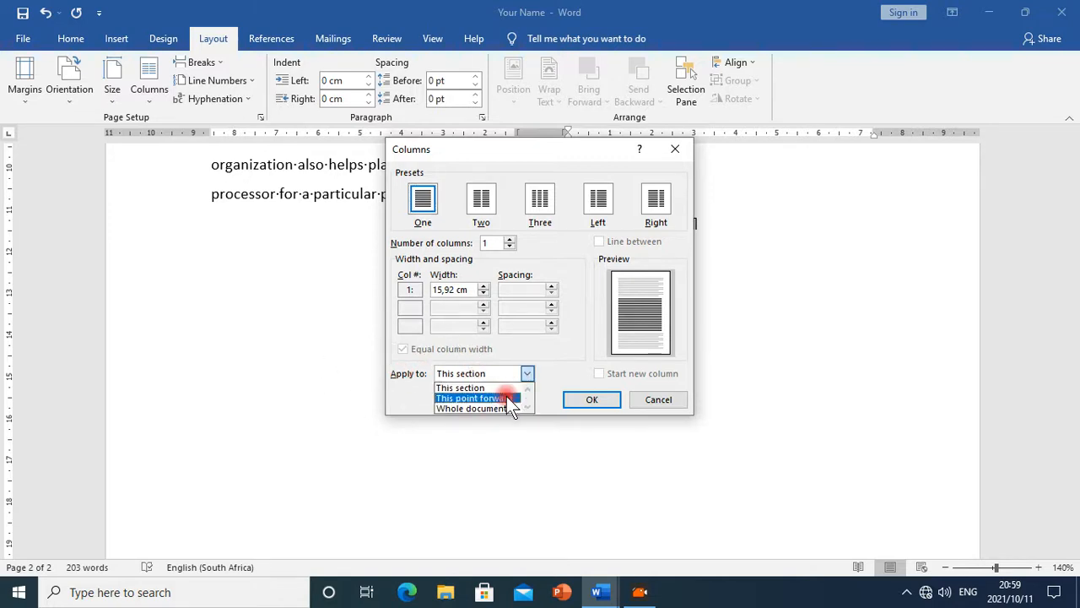
left_click(506, 395)
left_click(529, 374)
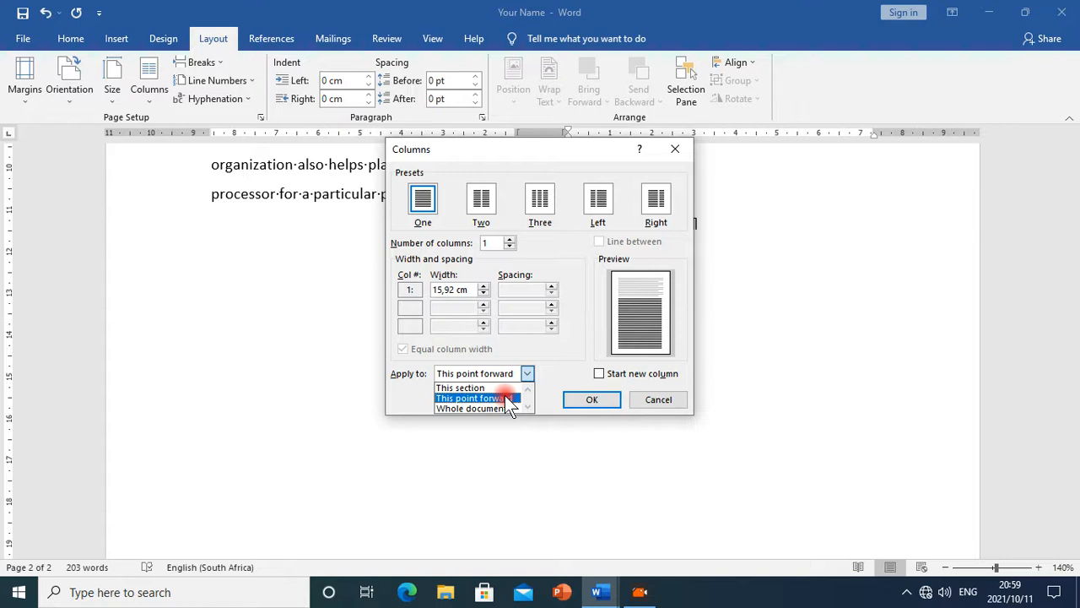
left_click(506, 399)
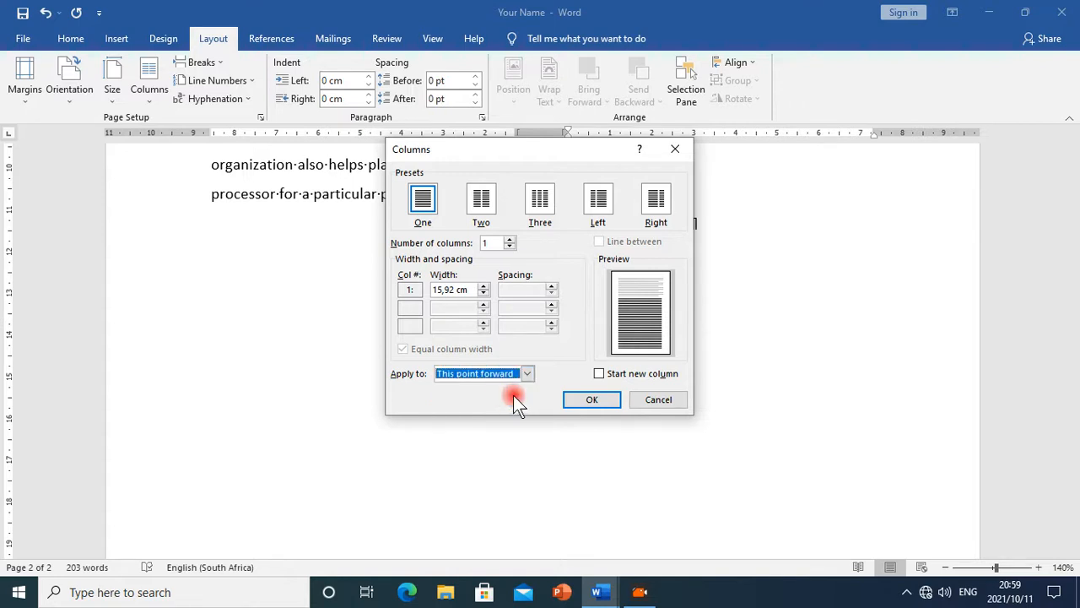
left_click(607, 400)
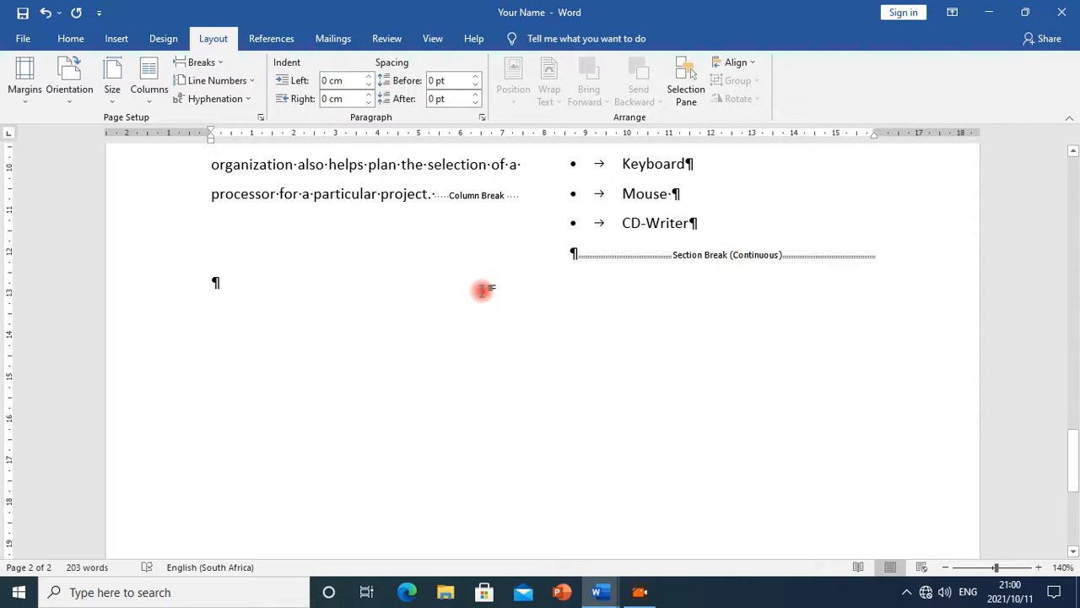
Check the cut-and-paste instruction in the Ms_Word_Exercise document and return to the passage
left_click(608, 593)
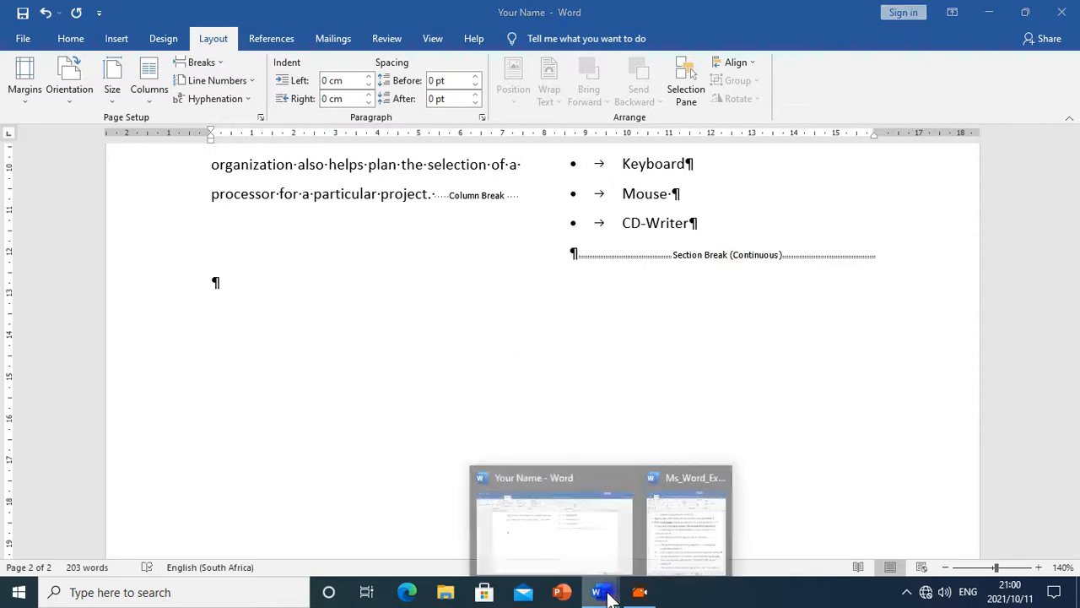
left_click(696, 519)
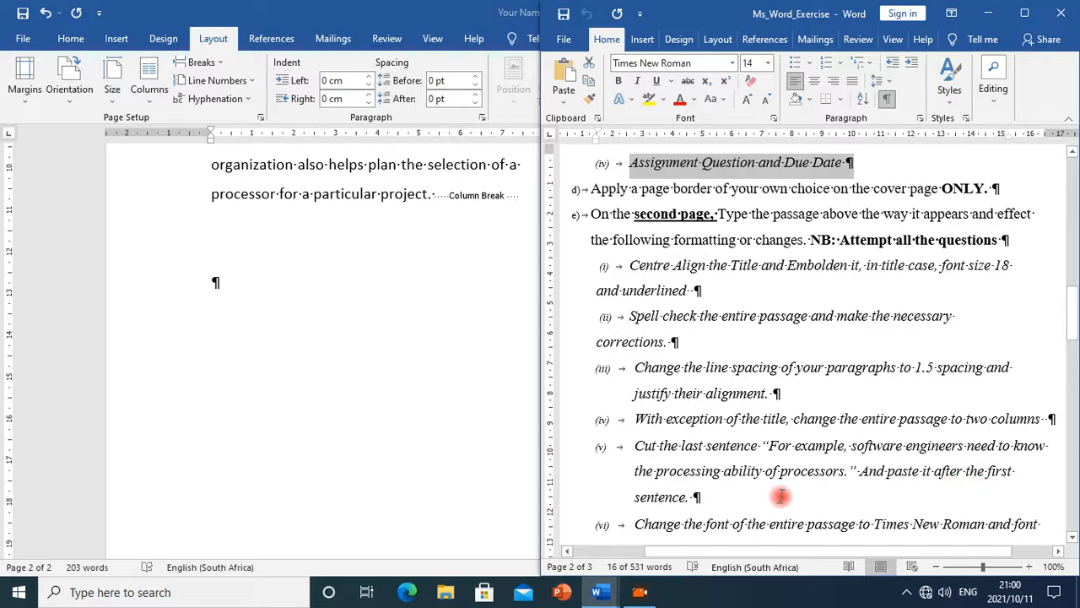
scroll(780, 496, "down", 3)
left_click(469, 357)
scroll(468, 358, "up", 5)
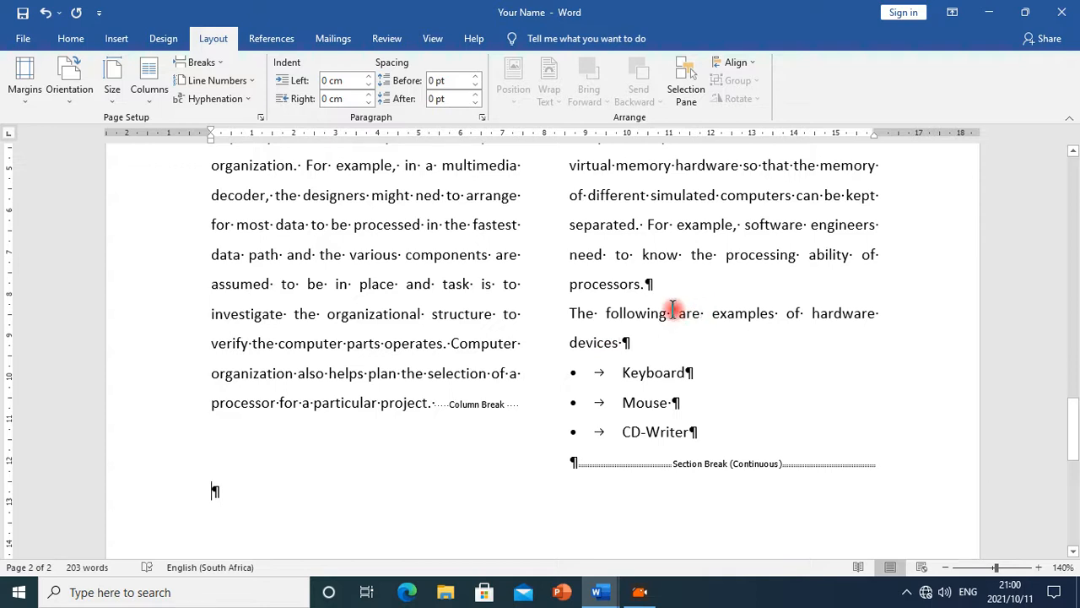
scroll(629, 312, "up", 4)
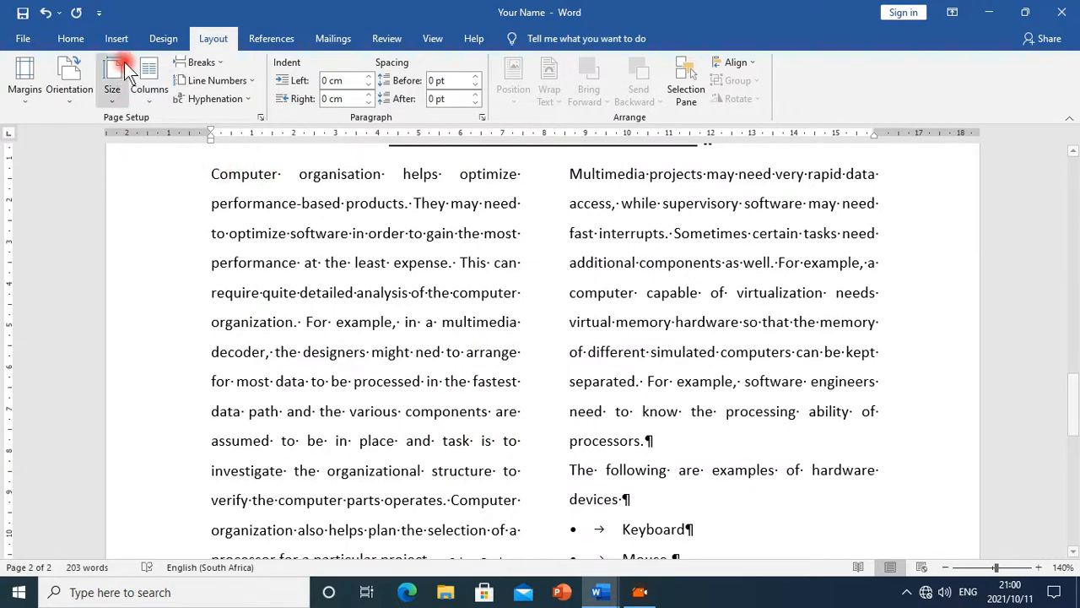
Find "engin" and cut the last sentence "For example, software engineers need to know the processing ability of processors."
left_click(66, 39)
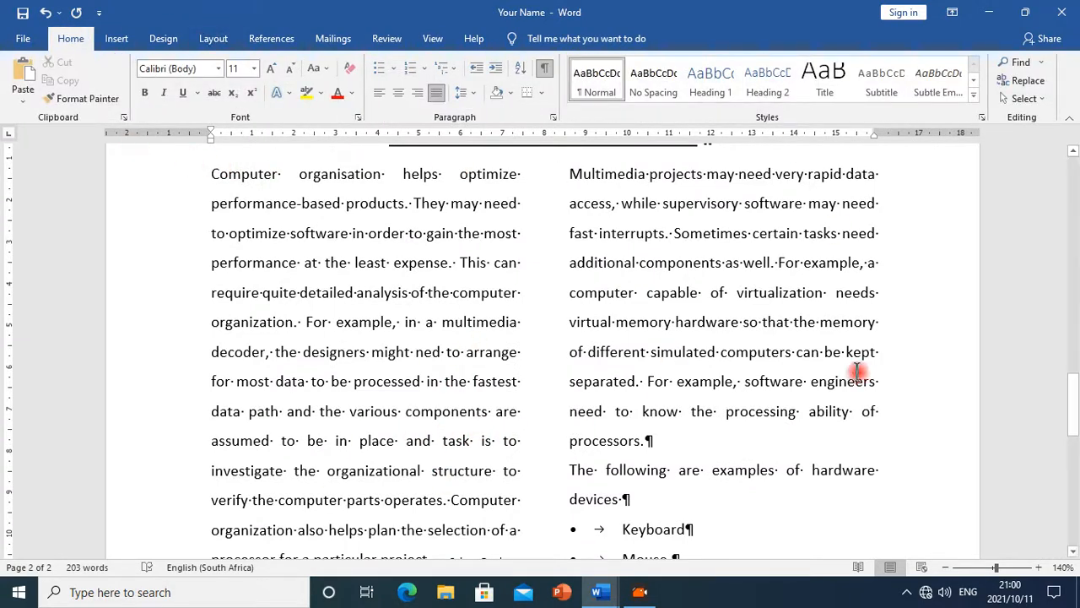
left_click(1017, 64)
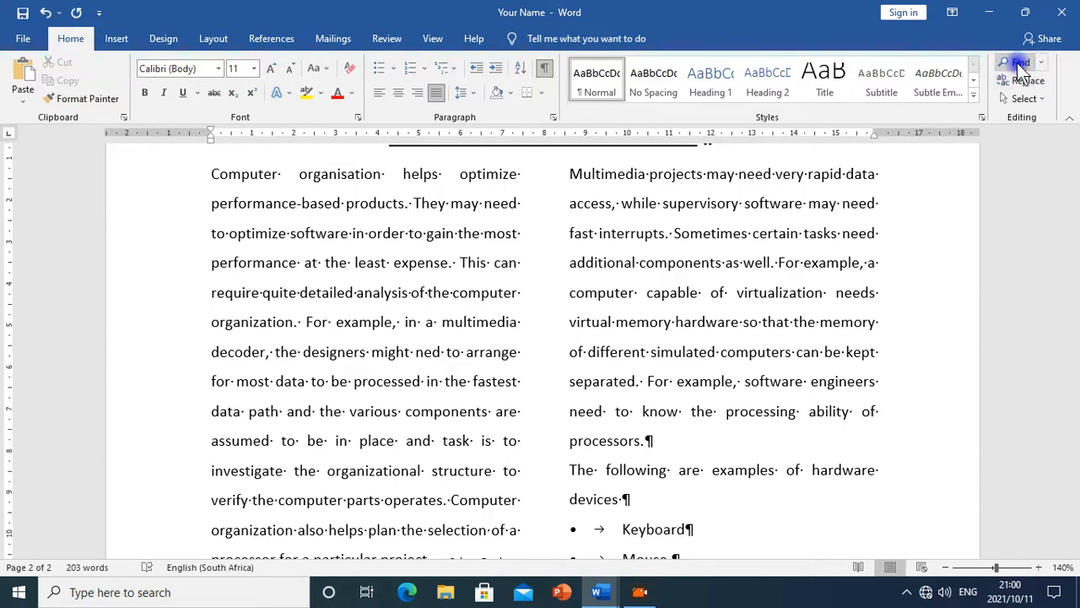
type("engin")
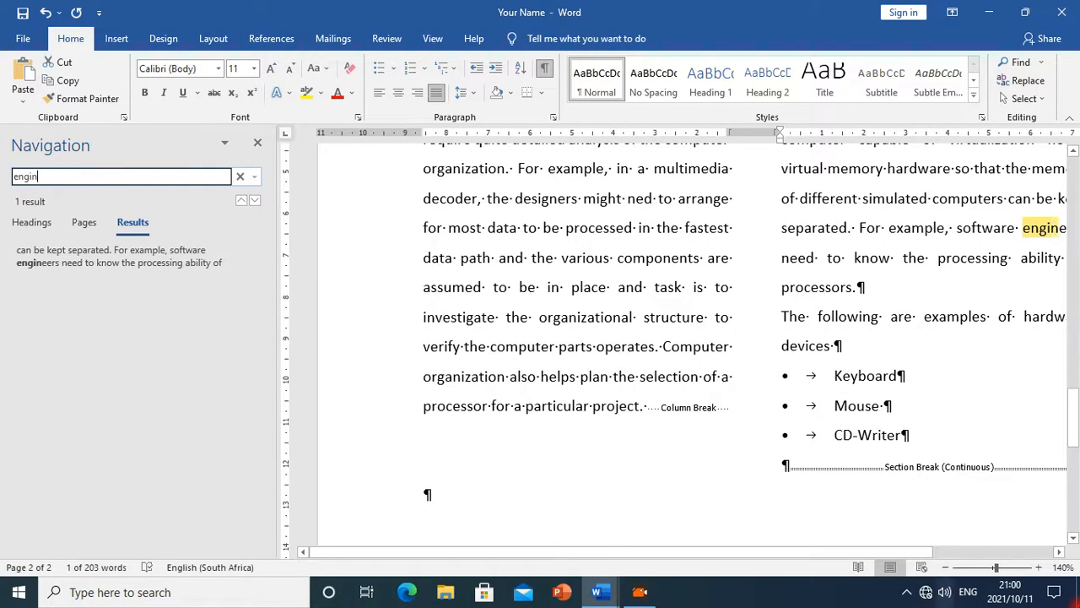
left_click(787, 549)
left_click_drag(788, 548, 851, 546)
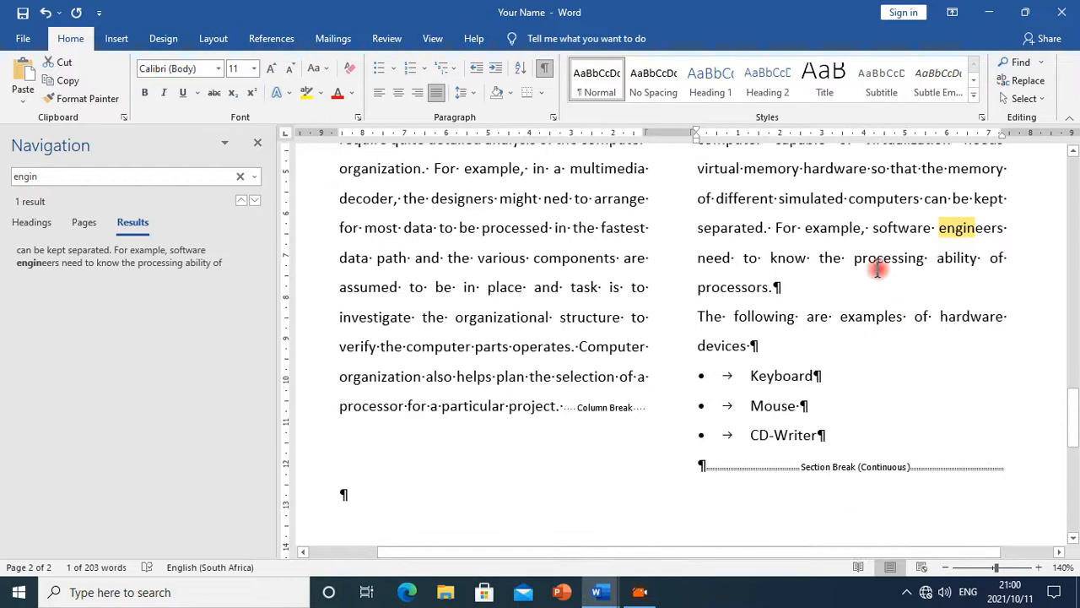
left_click_drag(776, 229, 786, 283)
key("super+c")
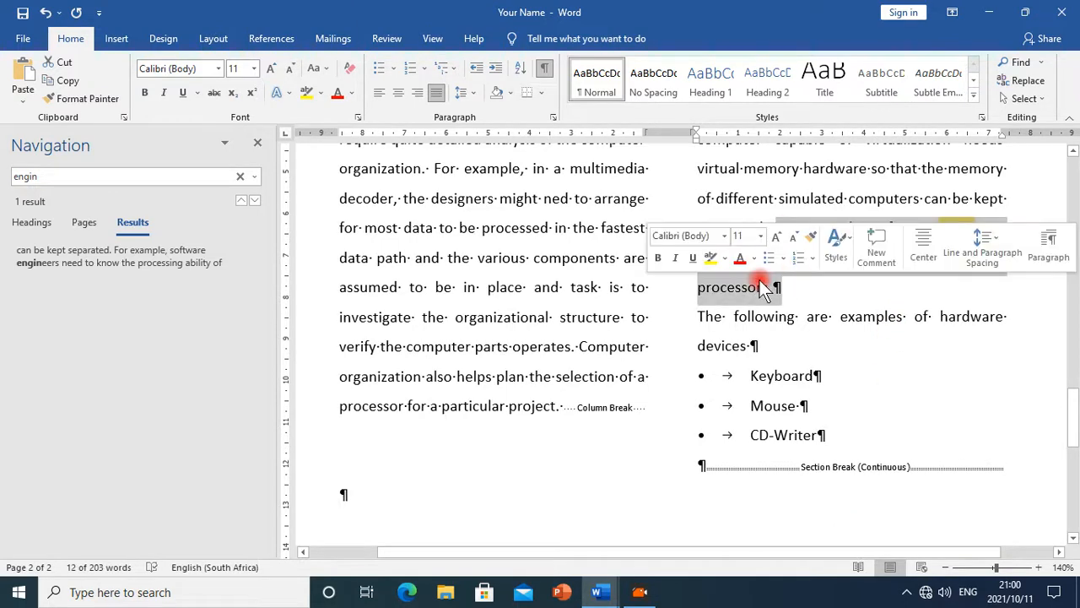
right_click(763, 287)
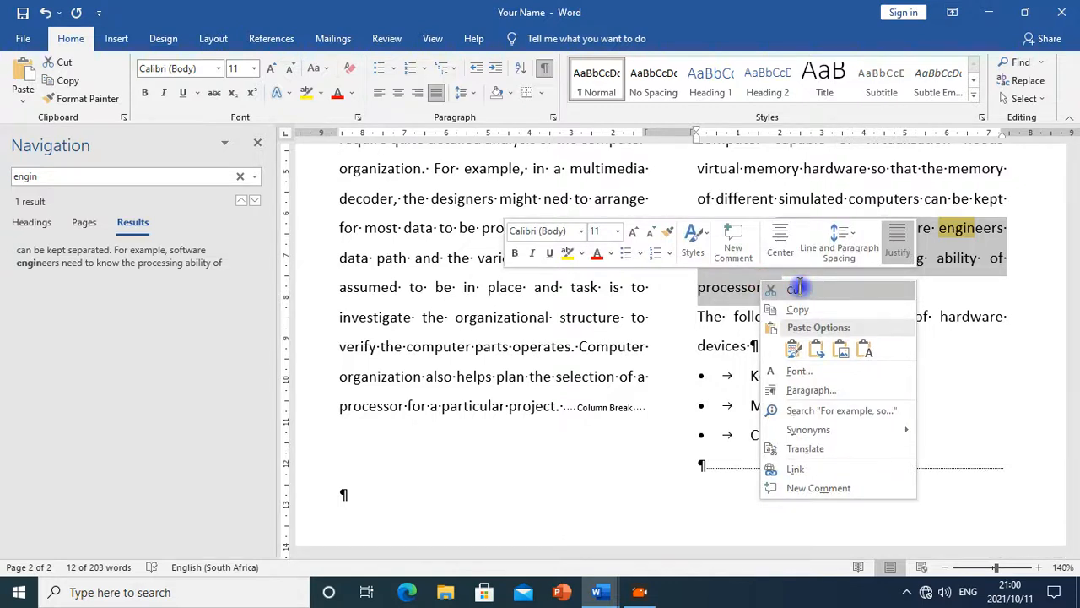
left_click(796, 288)
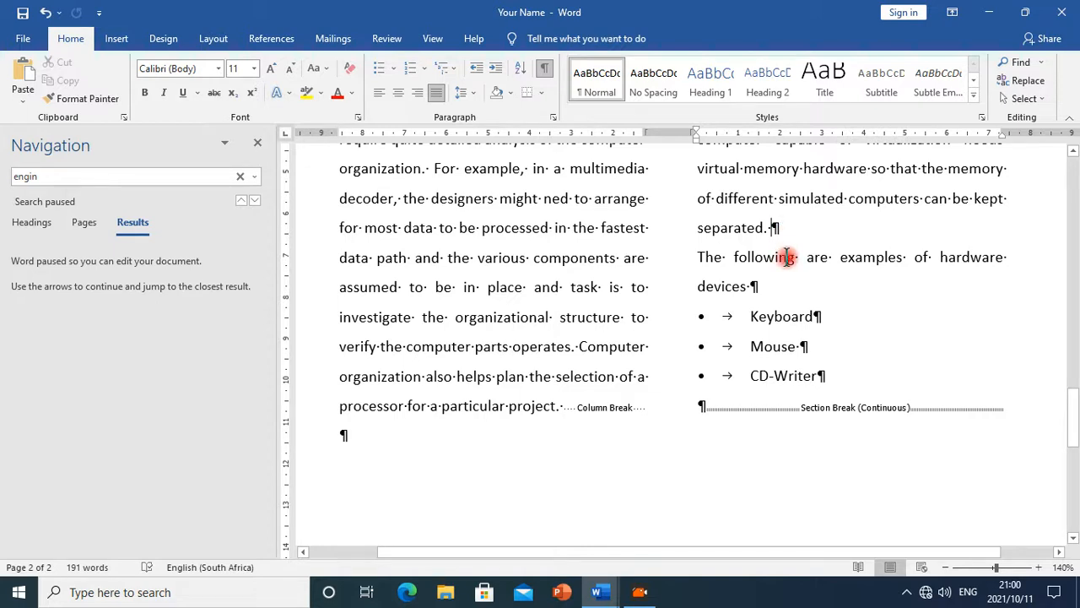
Paste the cut sentence after the passage's first sentence, before "They may need", keeping it in the same paragraph
scroll(680, 374, "up", 3)
scroll(559, 391, "up", 1)
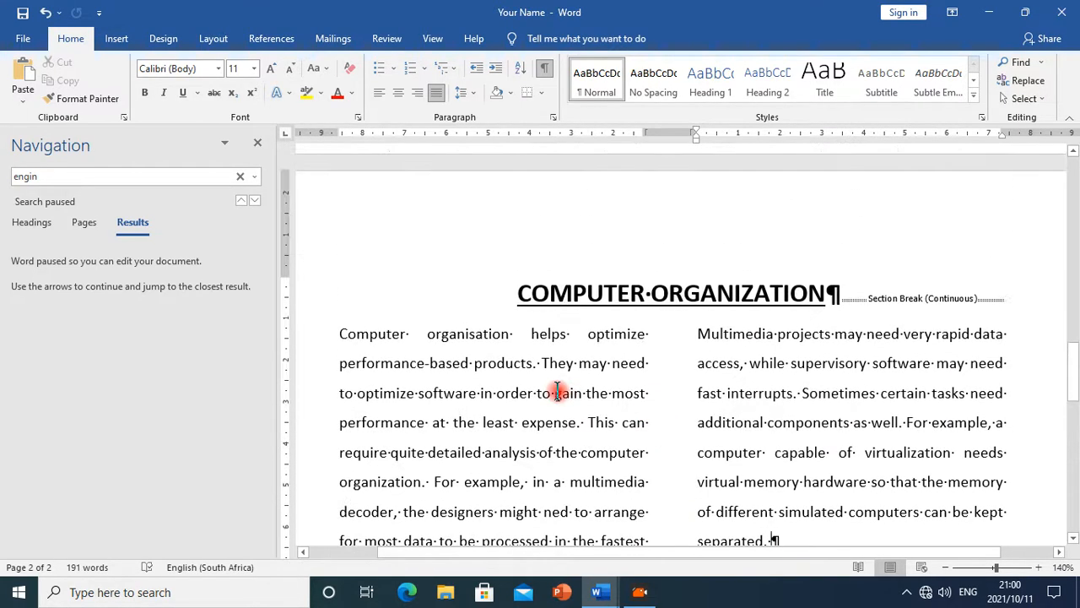
scroll(549, 391, "down", 1)
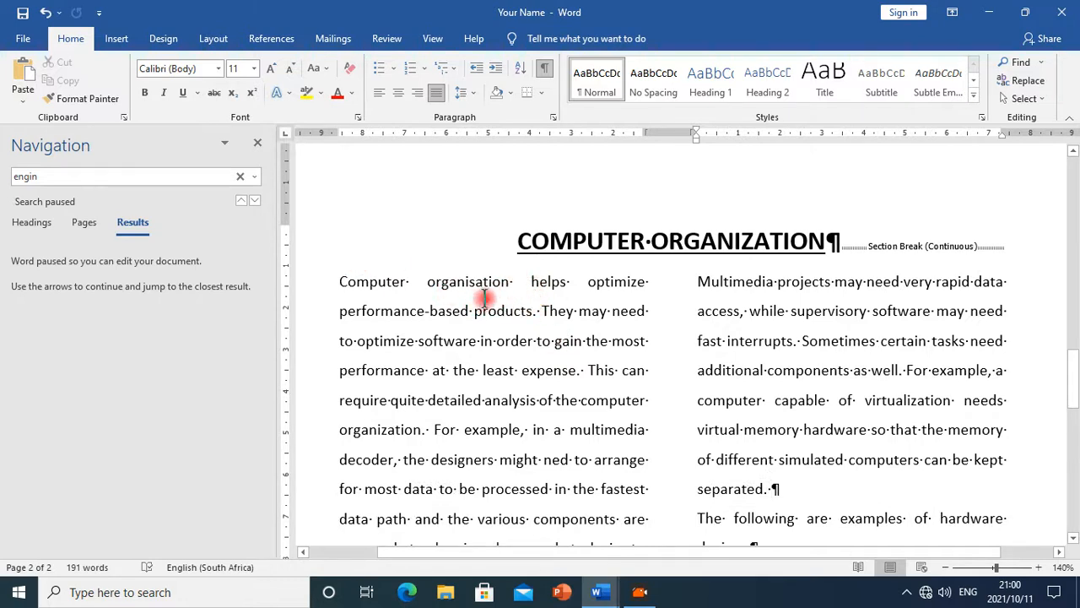
left_click(543, 311)
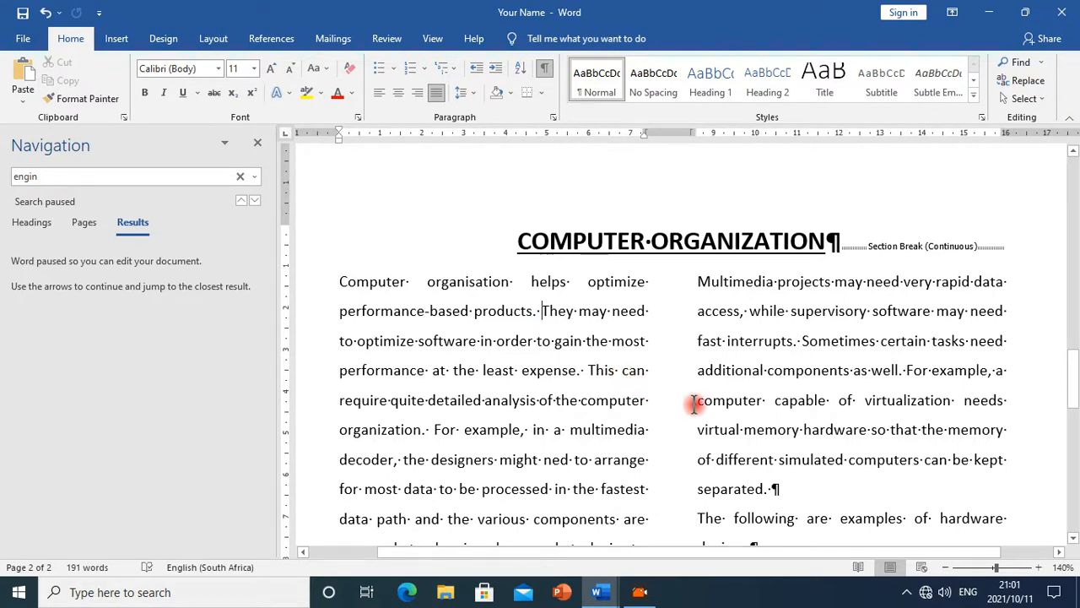
key("ctrl")
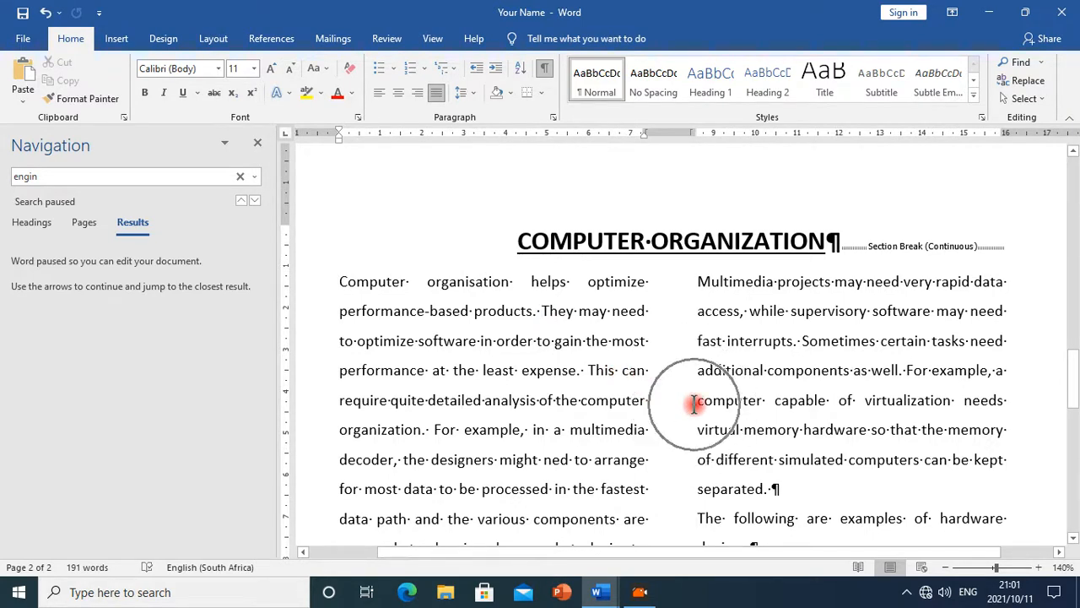
right_click(548, 325)
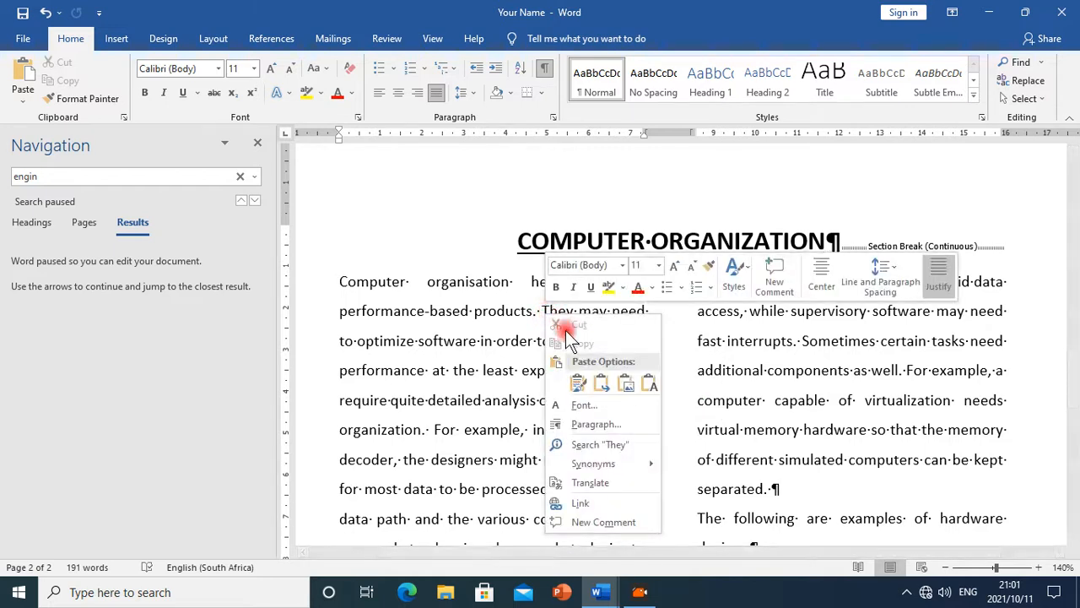
left_click(578, 381)
key("ctrl")
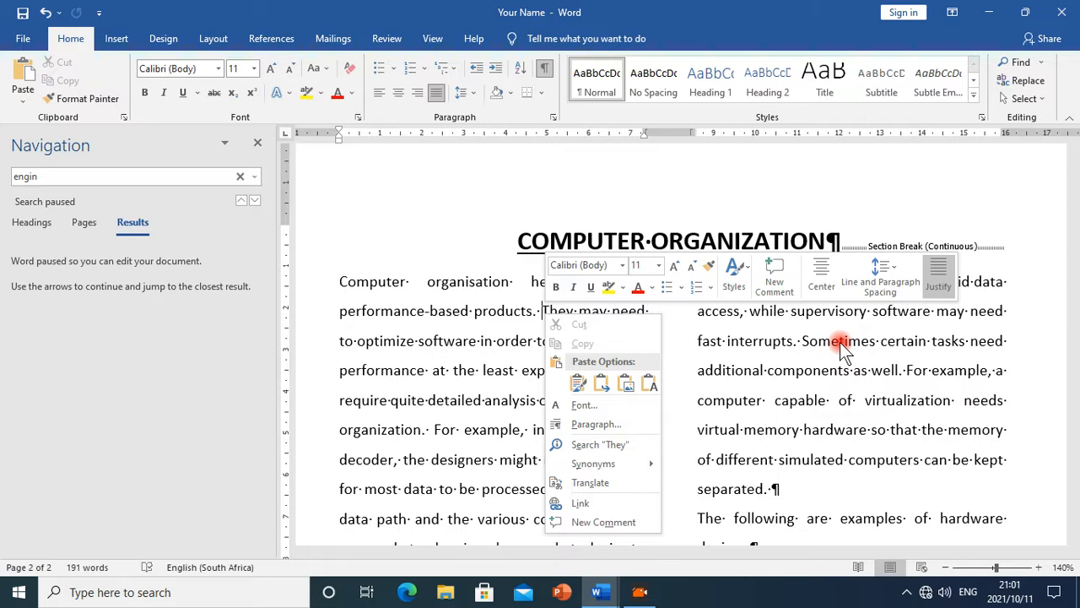
left_click(552, 312)
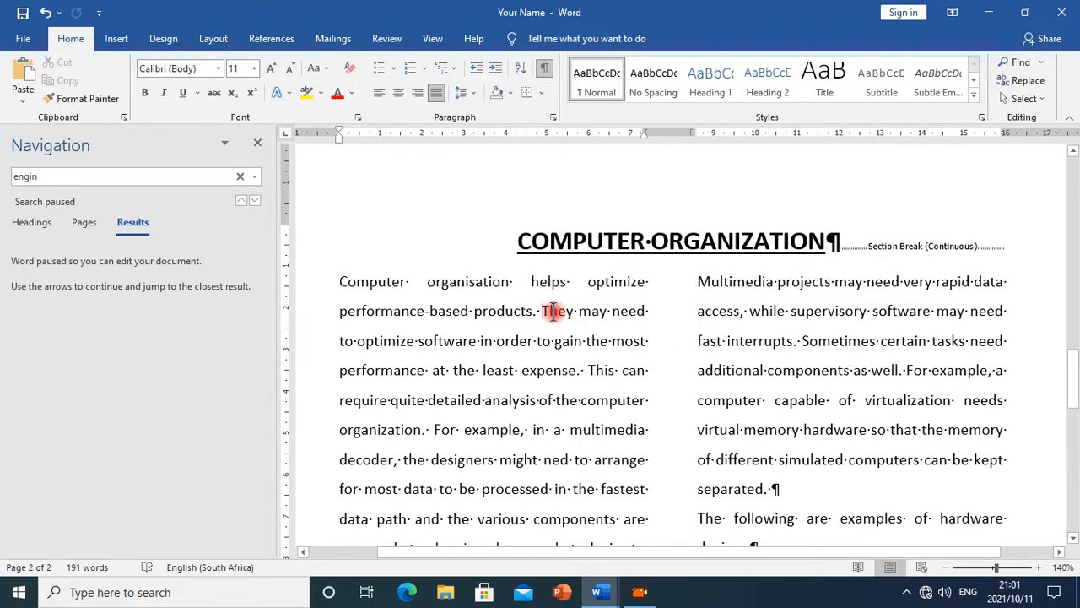
key("ctrl+v")
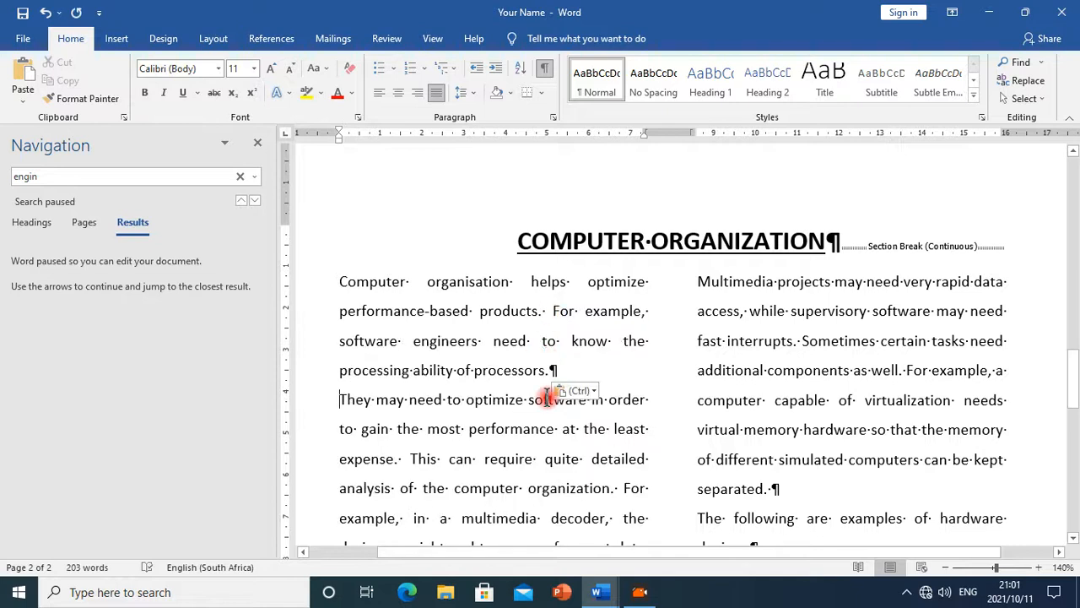
key("BackSpace")
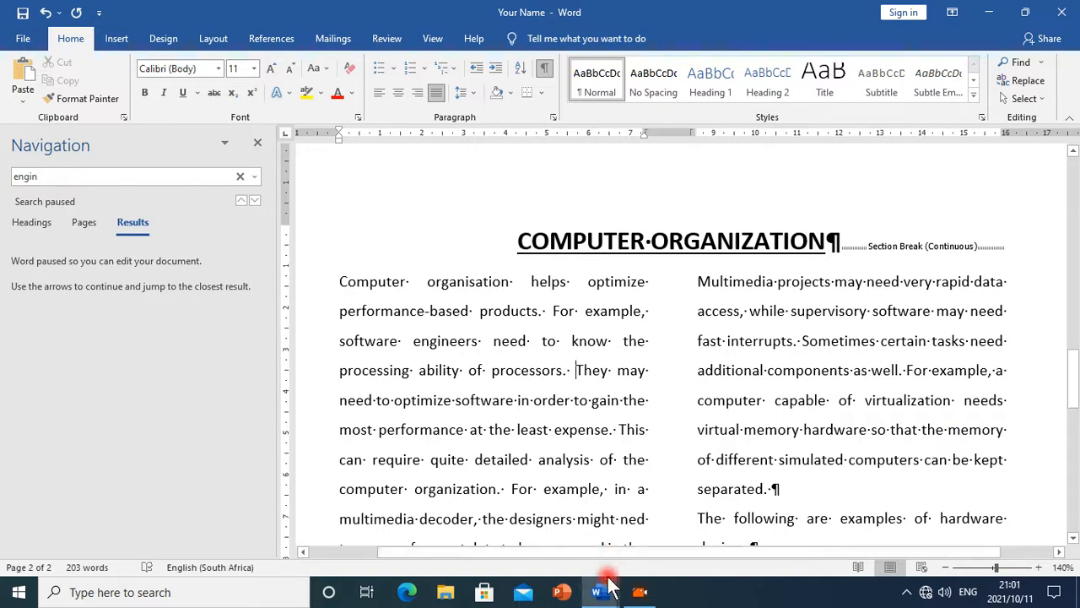
Check the next instruction in the Ms_Word_Exercise document and close the Navigation pane
mouse_move(597, 592)
left_click(700, 544)
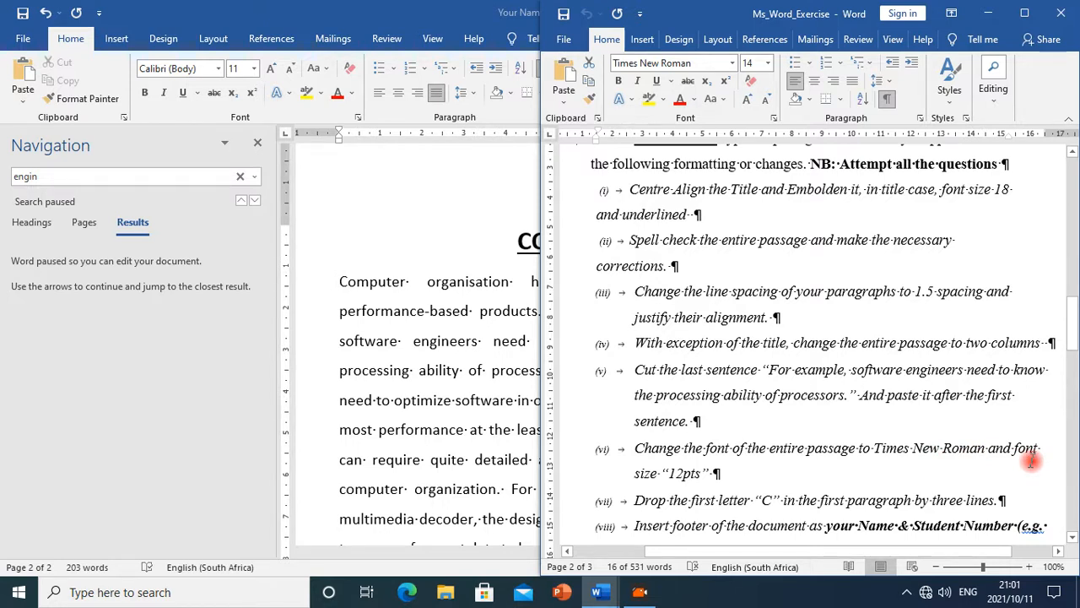
left_click(403, 284)
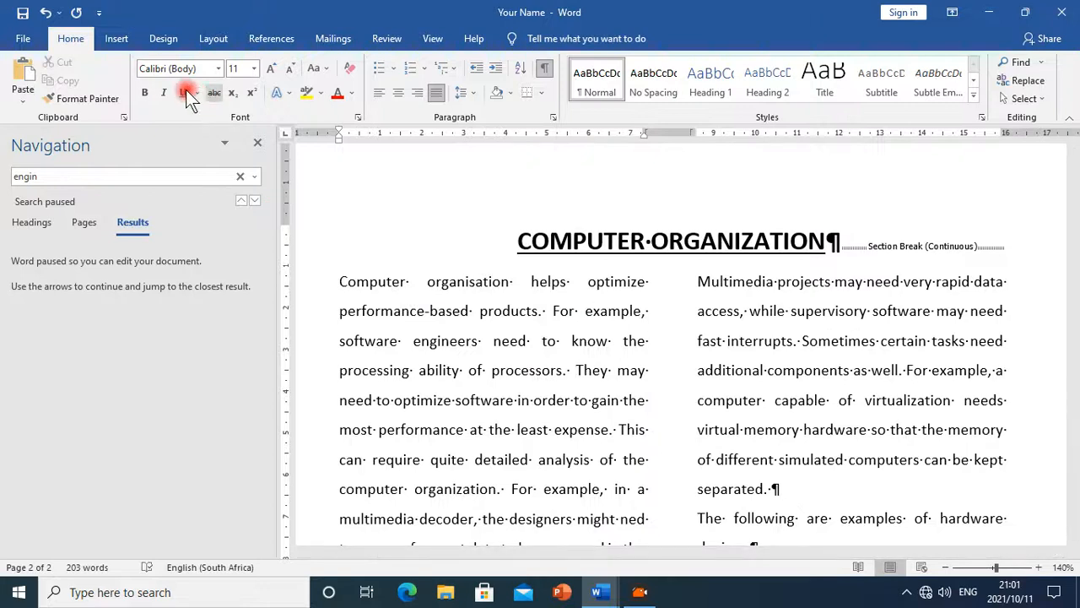
left_click(254, 144)
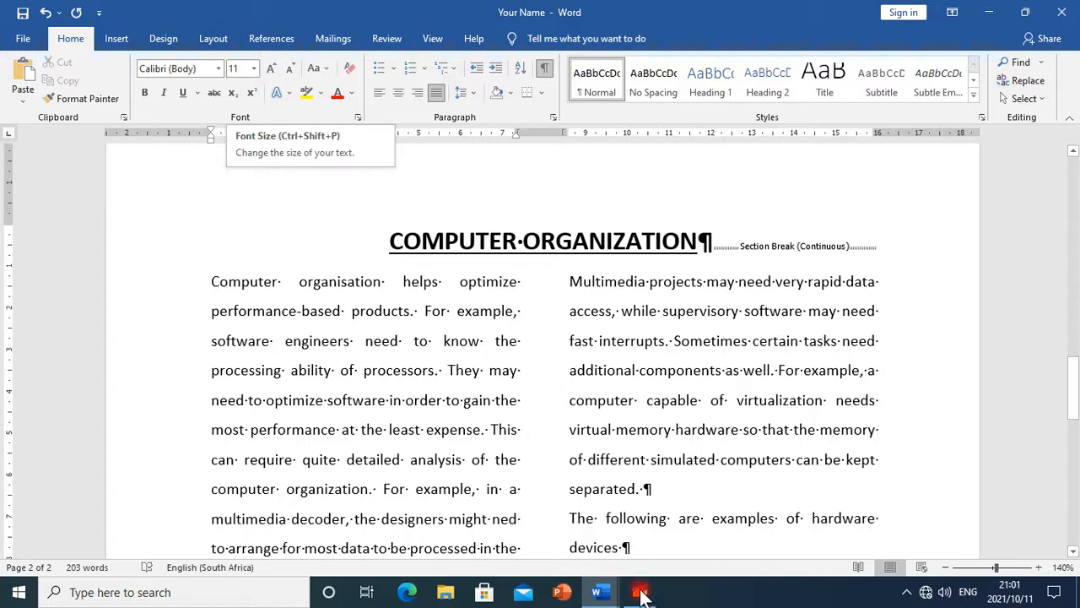
Reread the font instruction in the Ms_Word_Exercise document and return to the Your Name document
mouse_move(619, 595)
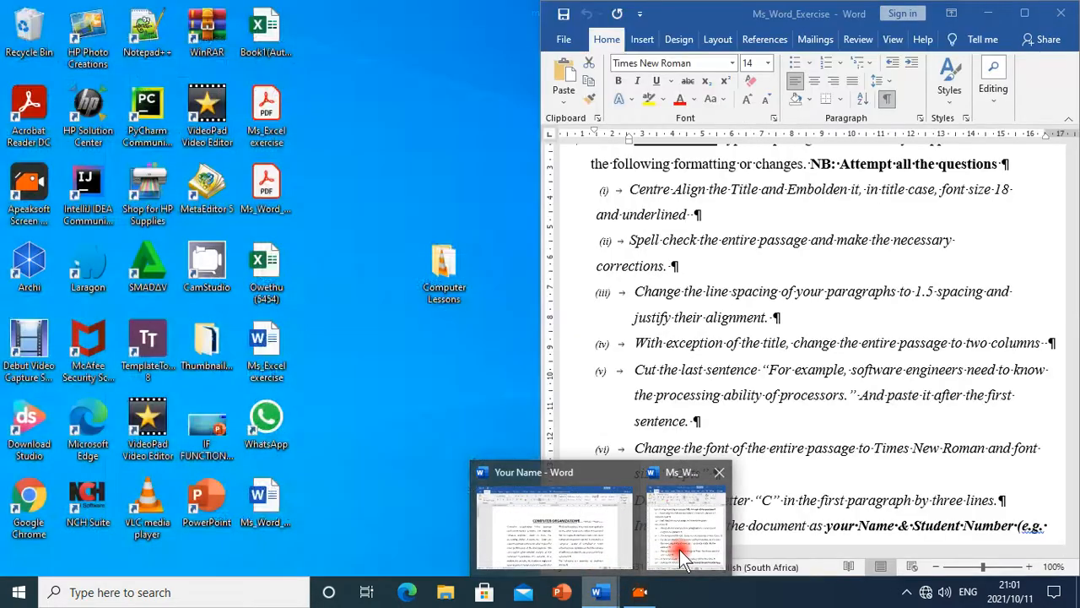
left_click(679, 549)
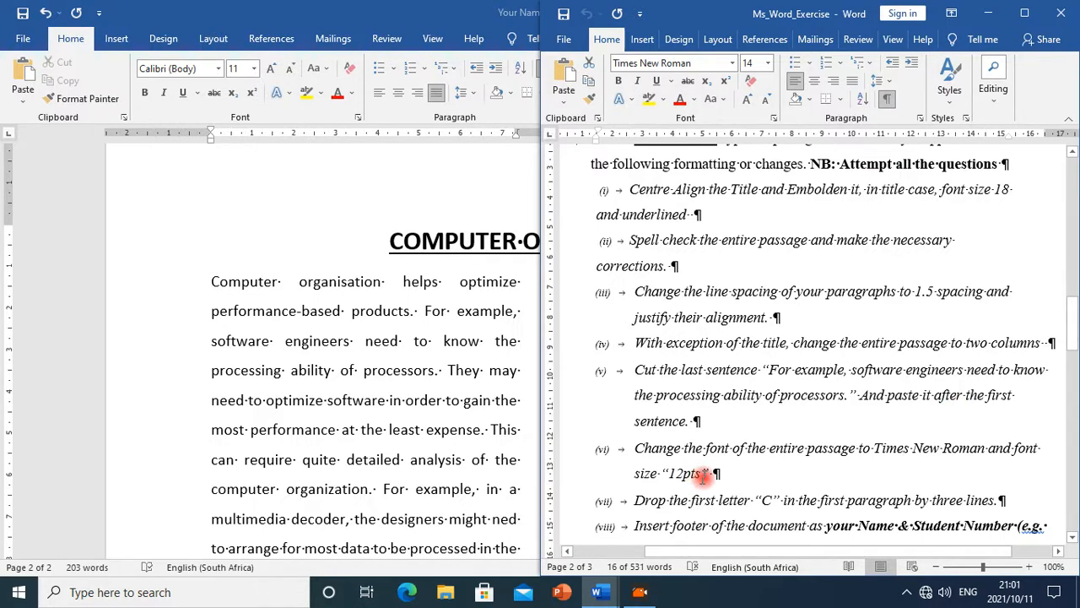
mouse_move(597, 592)
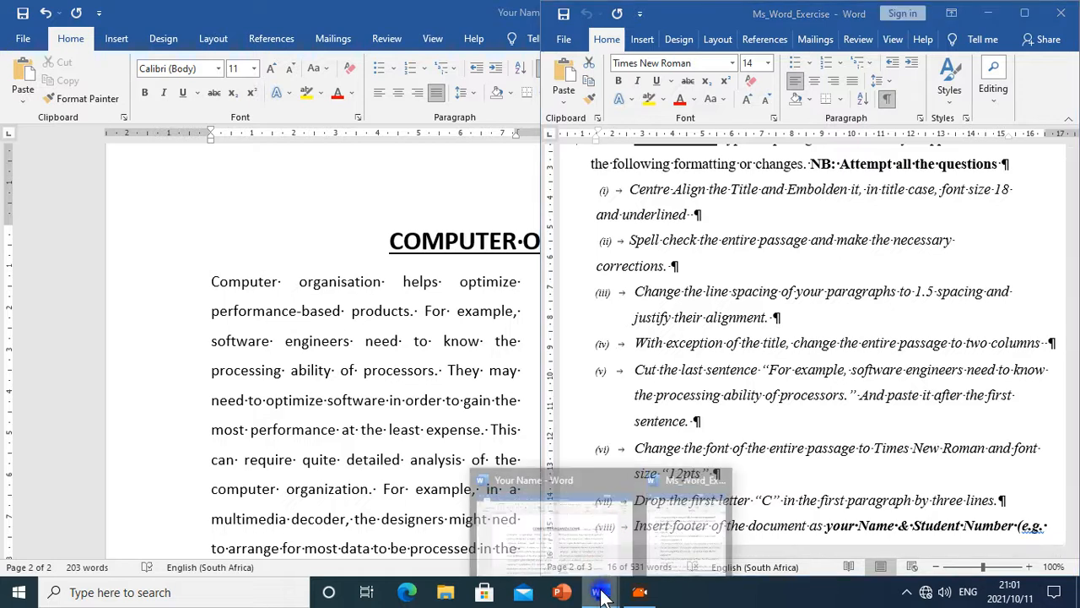
left_click(608, 540)
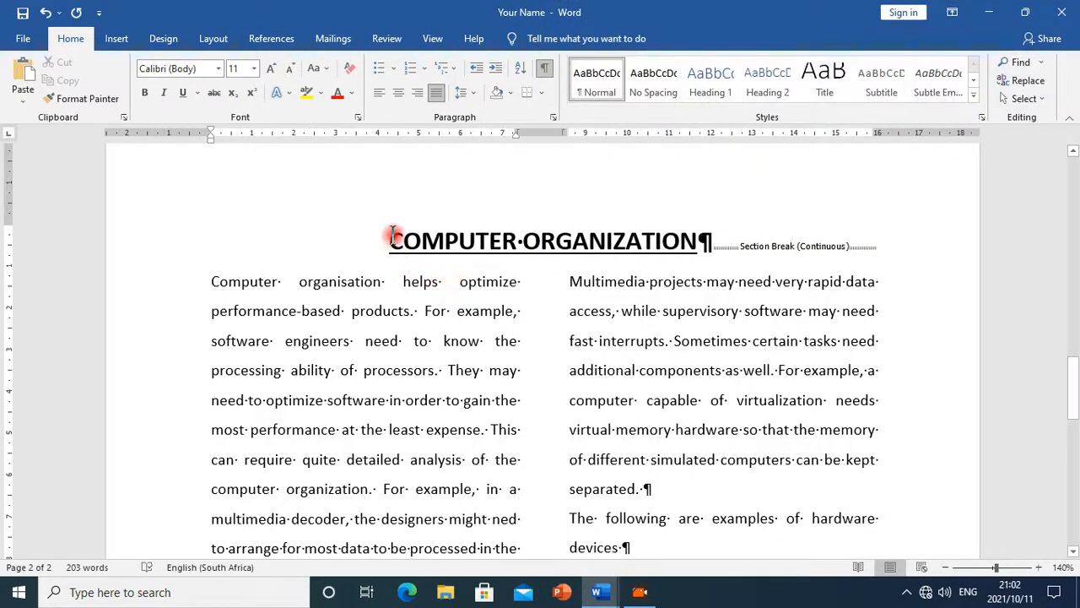
Select the whole passage and change its font to Times New Roman, size 12
left_click_drag(391, 236, 610, 487)
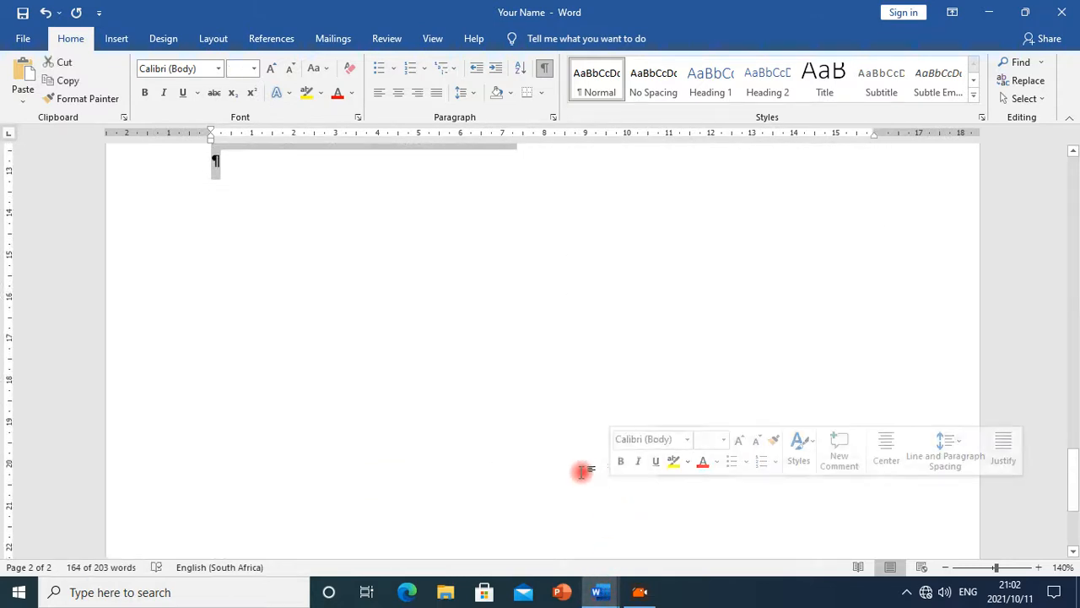
scroll(583, 471, "up", 6)
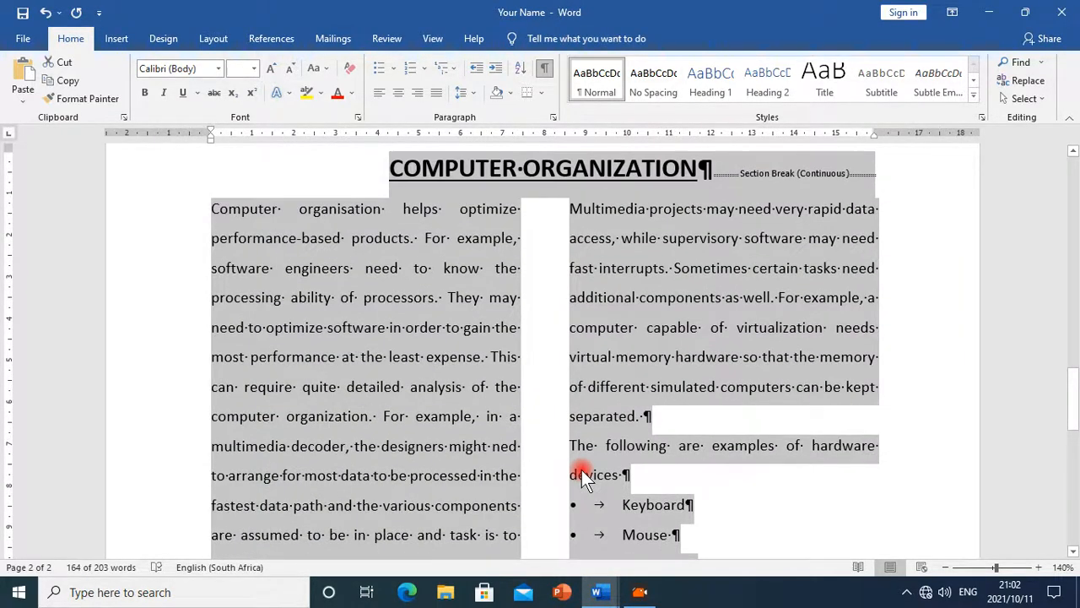
scroll(582, 473, "down", 5)
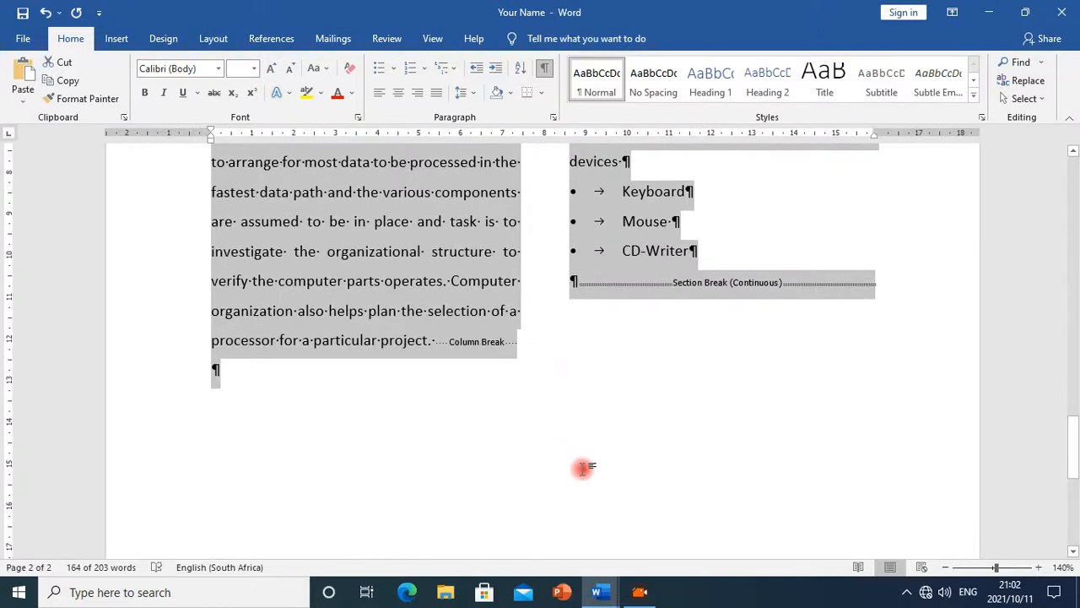
scroll(582, 467, "up", 12)
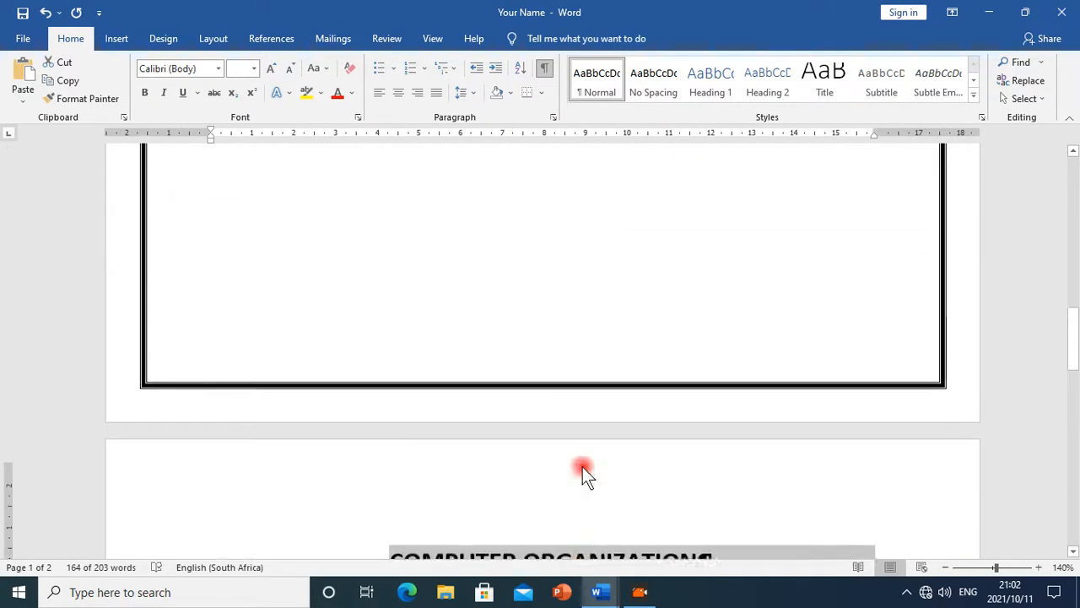
scroll(582, 467, "up", 15)
scroll(582, 466, "down", 7)
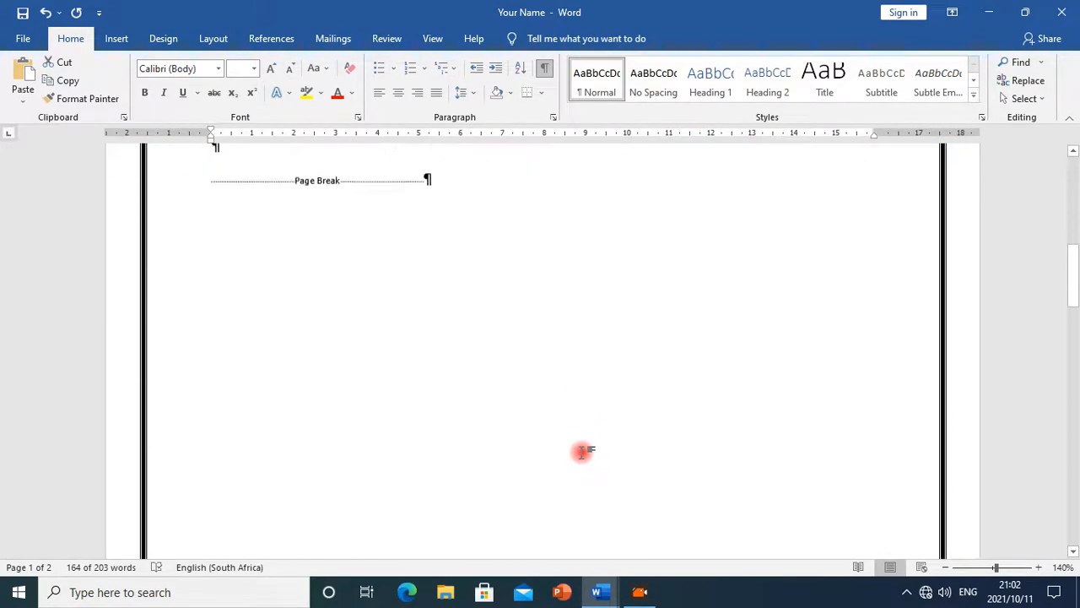
scroll(582, 451, "down", 12)
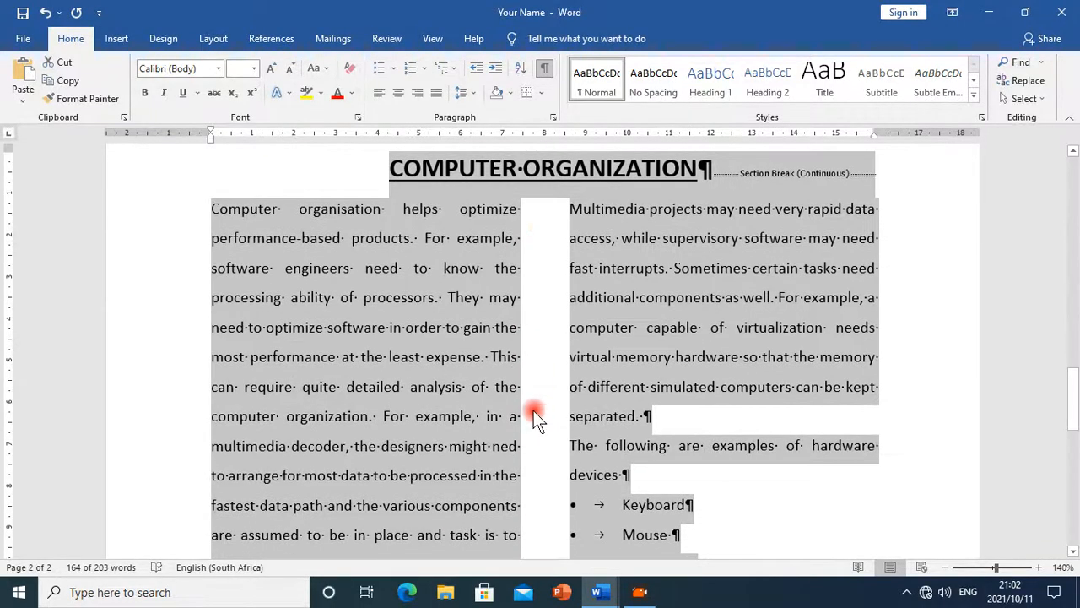
scroll(534, 413, "down", 5)
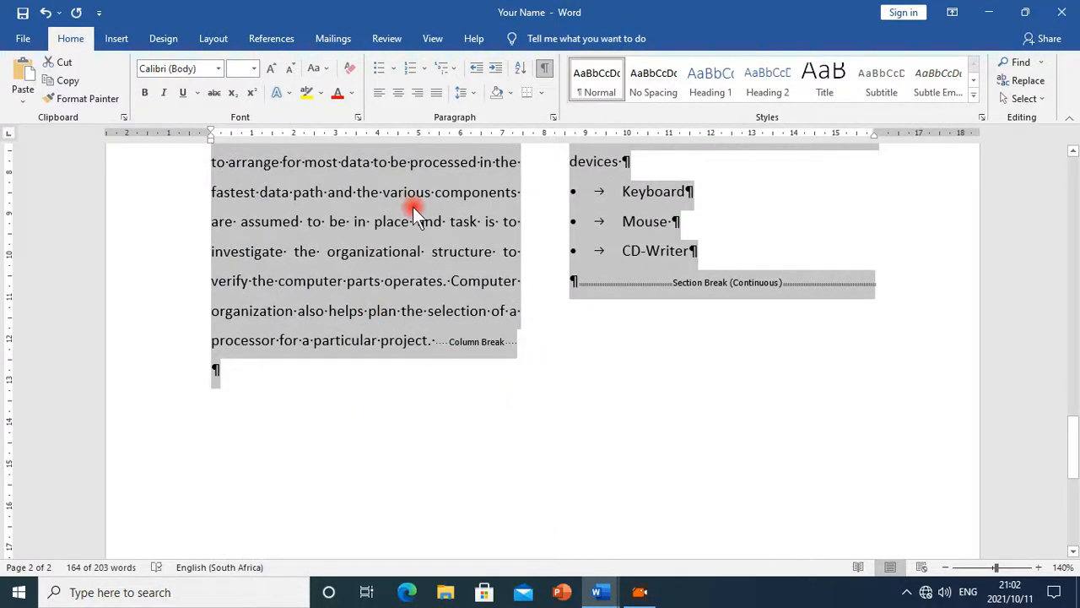
left_click(220, 66)
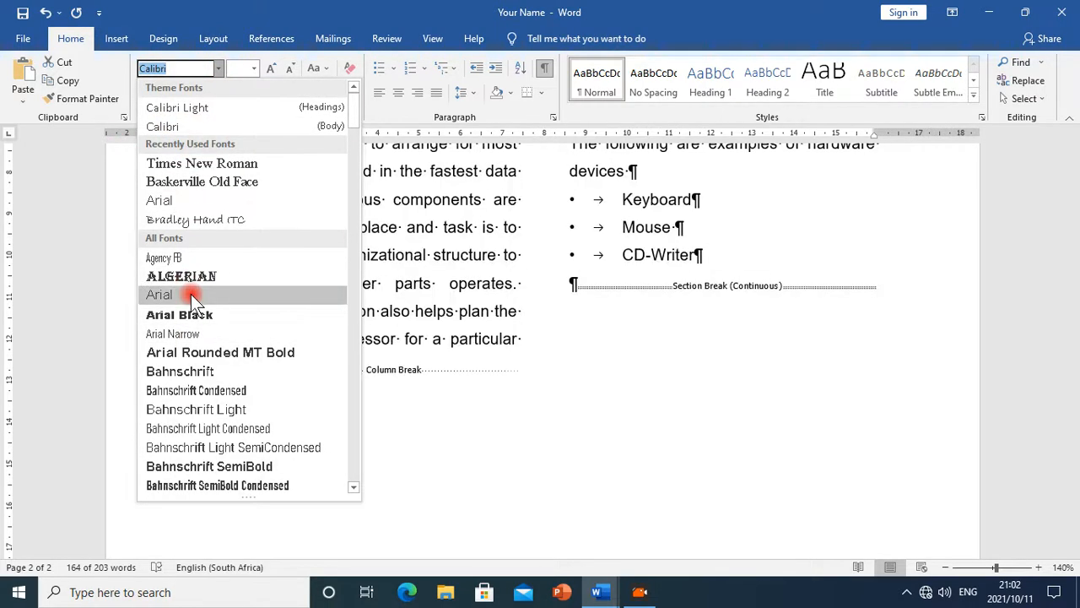
type("Times New Roma")
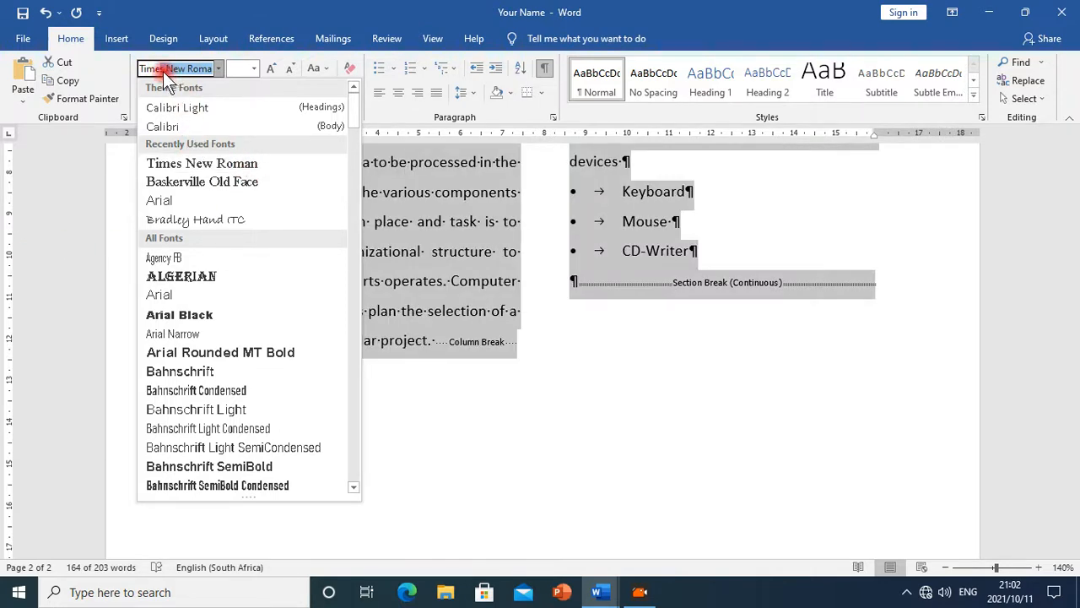
left_click(200, 162)
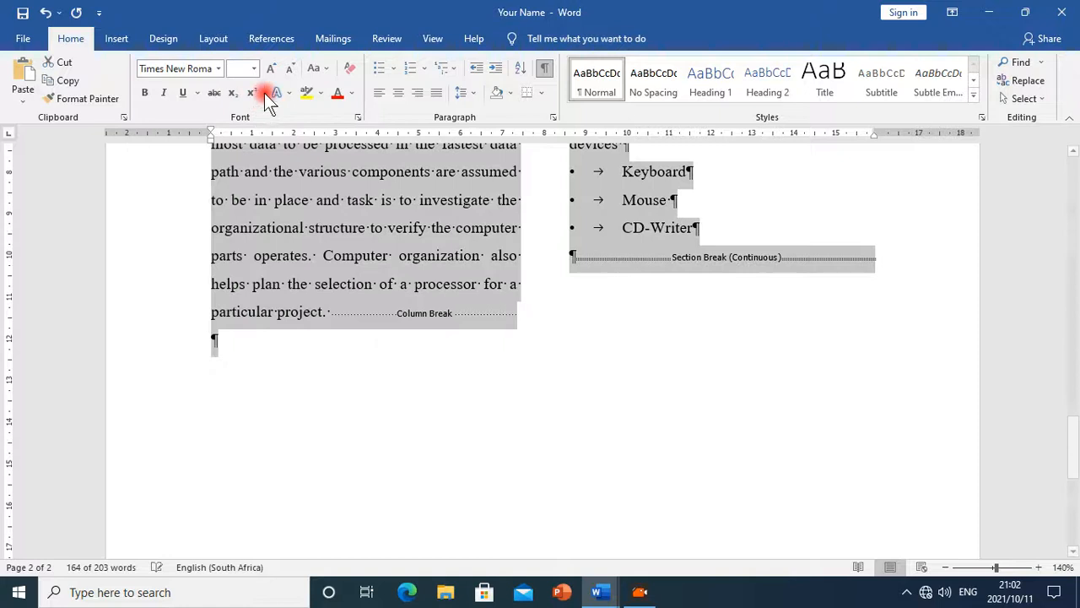
left_click(253, 68)
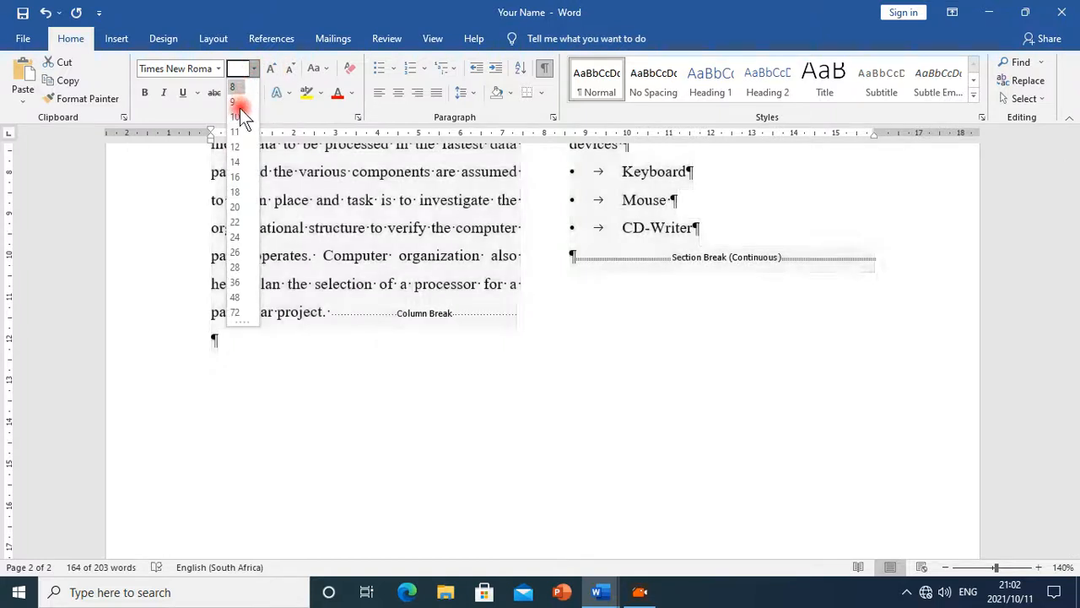
left_click(235, 146)
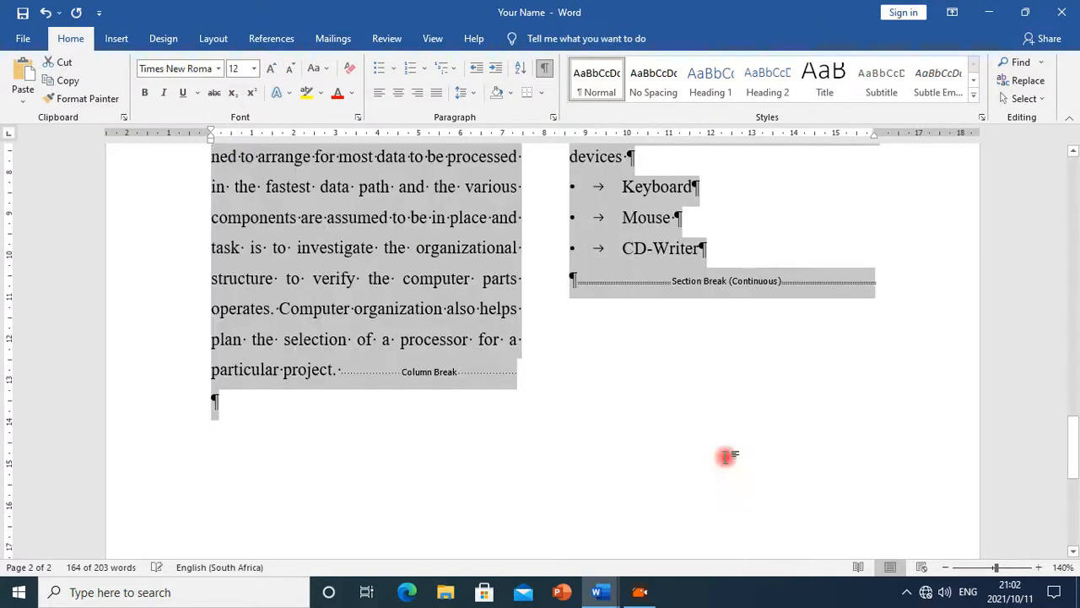
Check the next instruction in the Ms_Word_Exercise document and return to the Your Name document
mouse_move(613, 598)
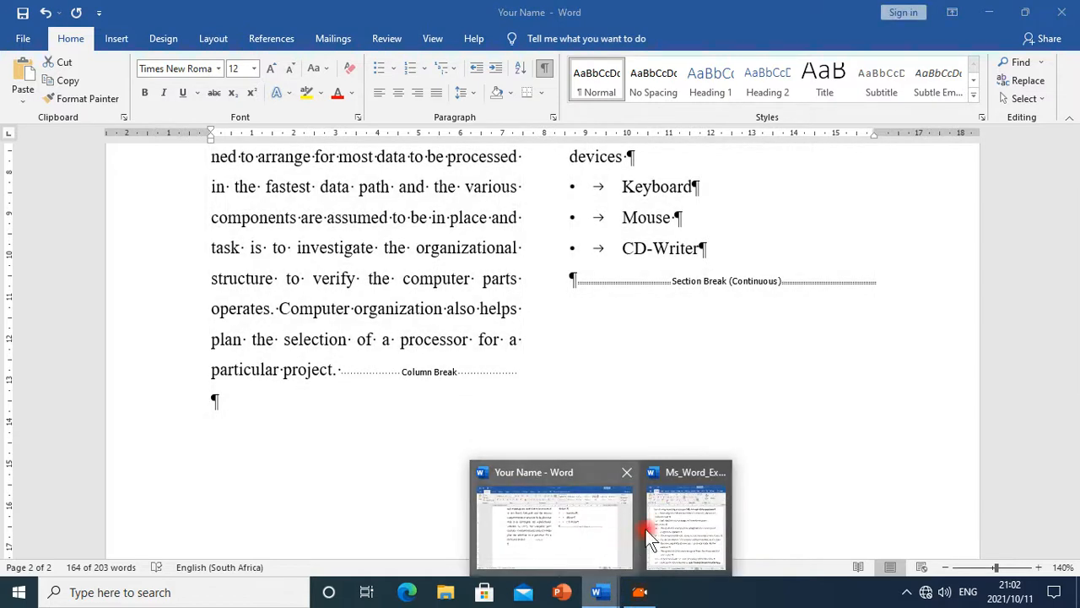
left_click(660, 553)
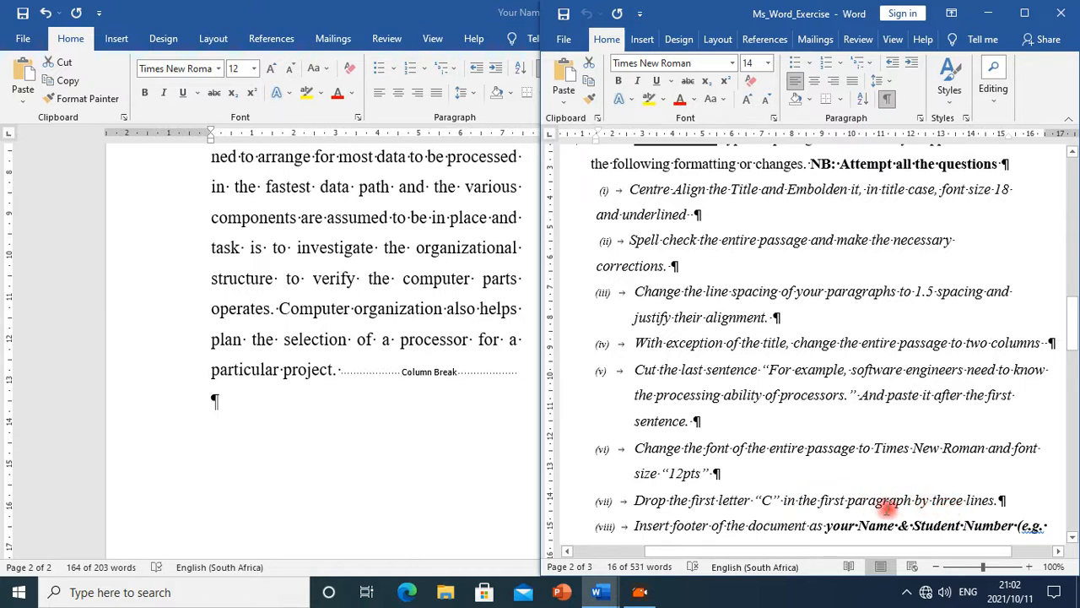
left_click(338, 333)
key("ctrl+a")
scroll(338, 330, "up", 6)
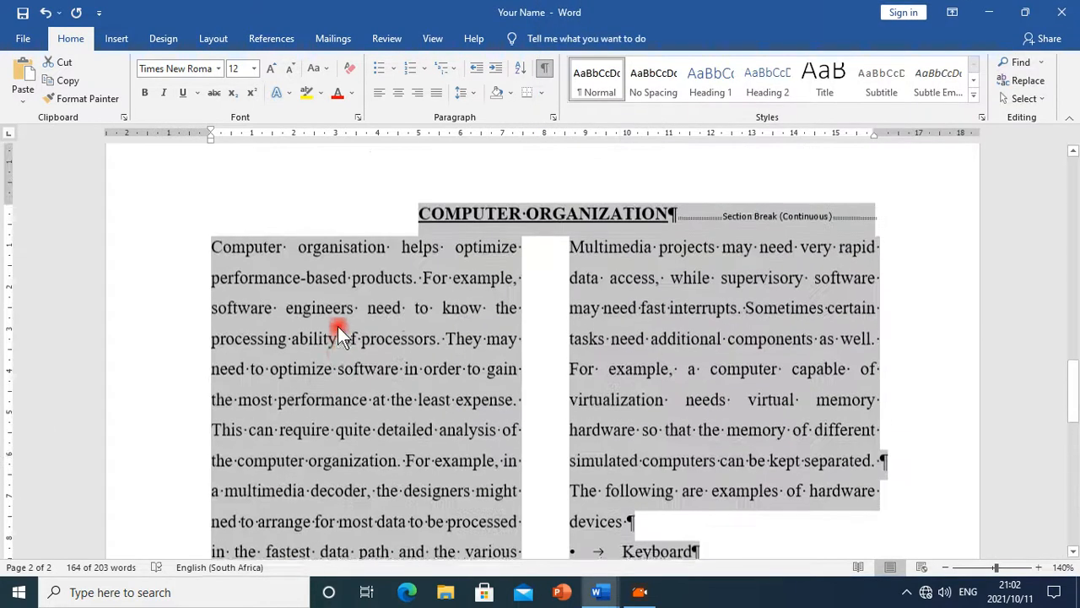
left_click(340, 370)
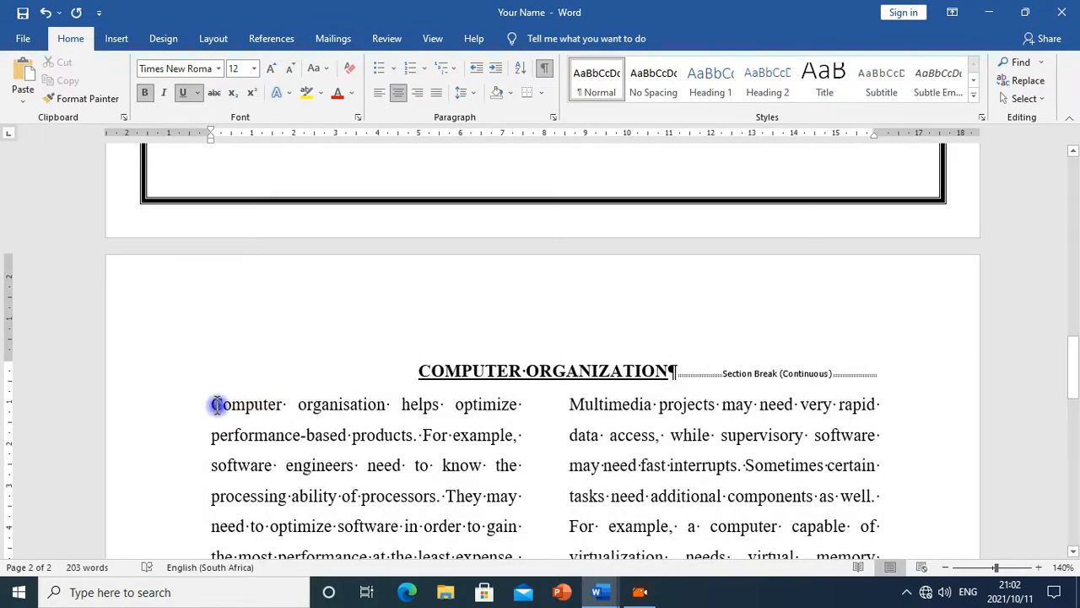
Apply a Dropped drop cap, three lines deep, to the first letter "C" of the first paragraph
left_click_drag(218, 405, 221, 404)
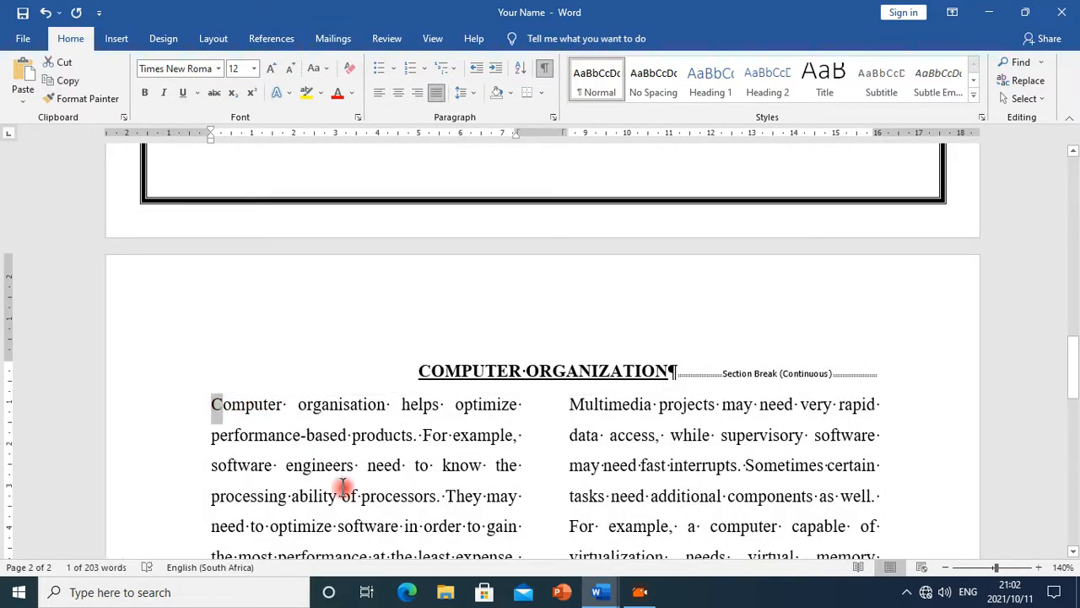
left_click(169, 38)
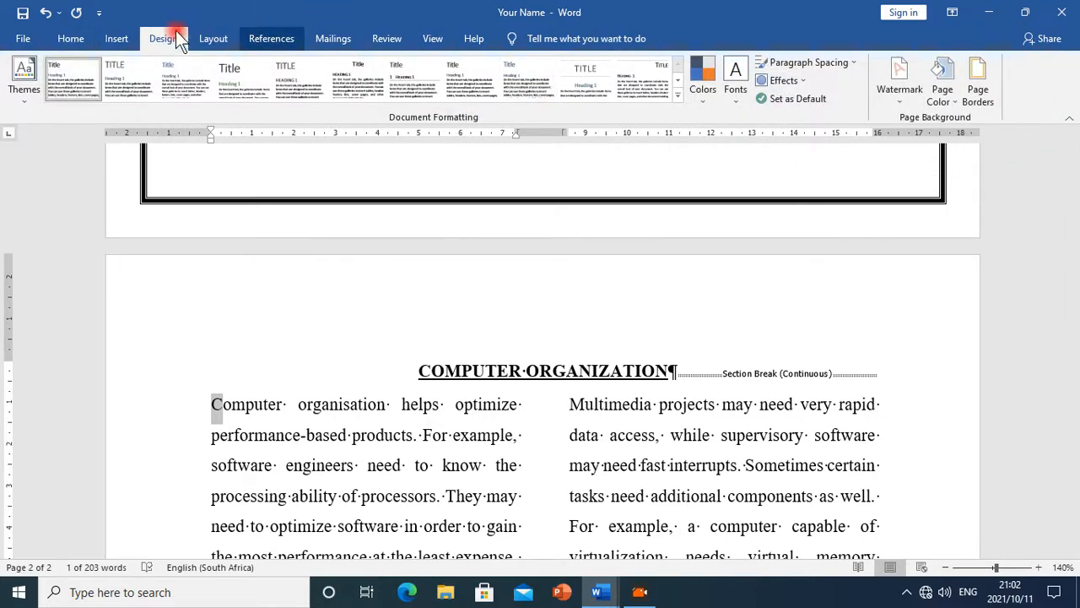
left_click(243, 40)
left_click(228, 40)
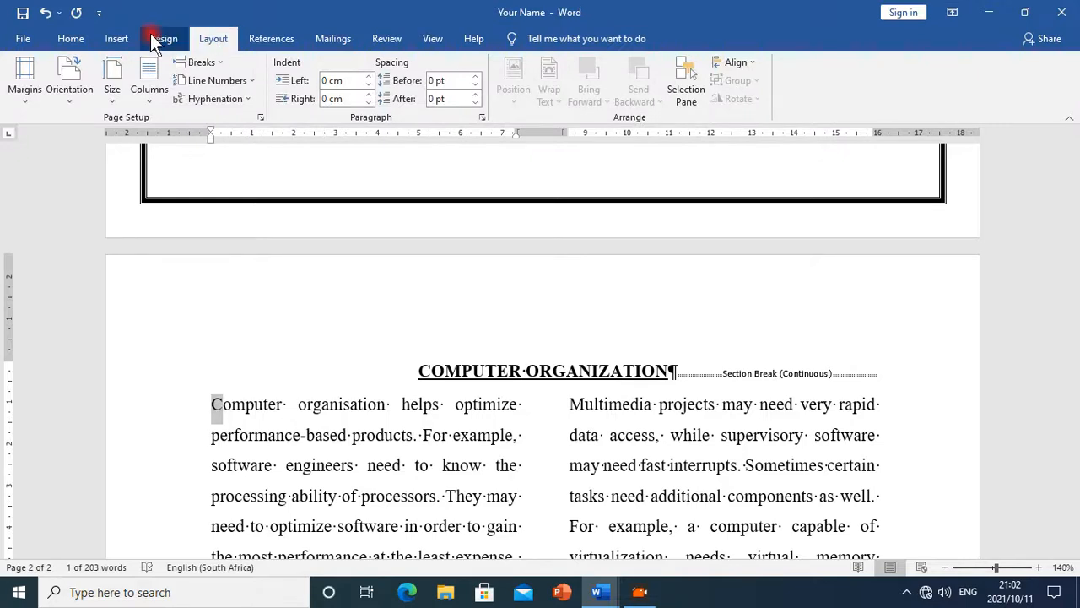
left_click(119, 35)
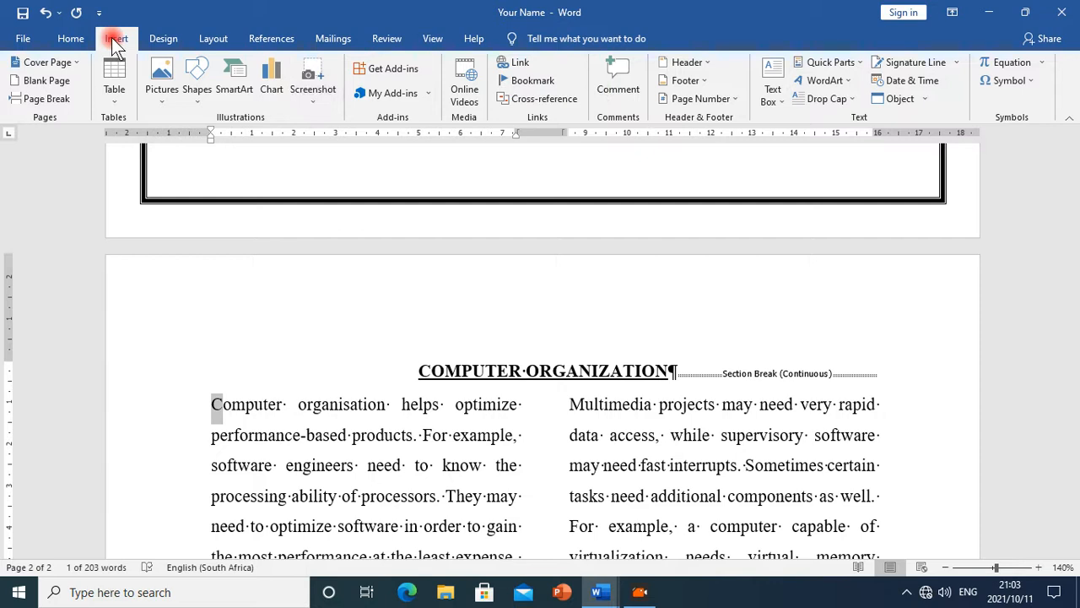
left_click(854, 101)
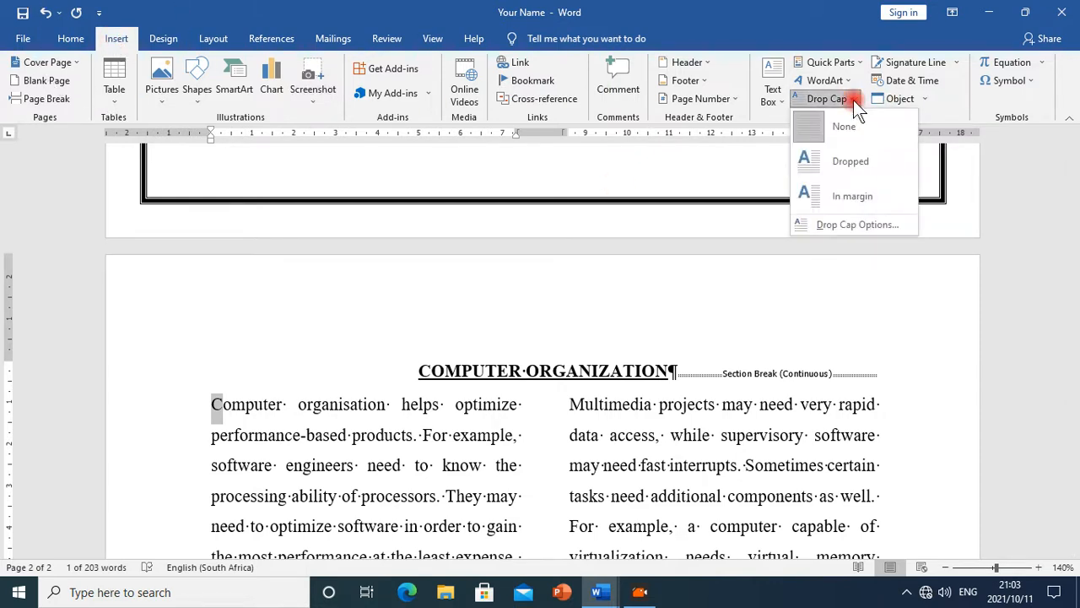
left_click(839, 225)
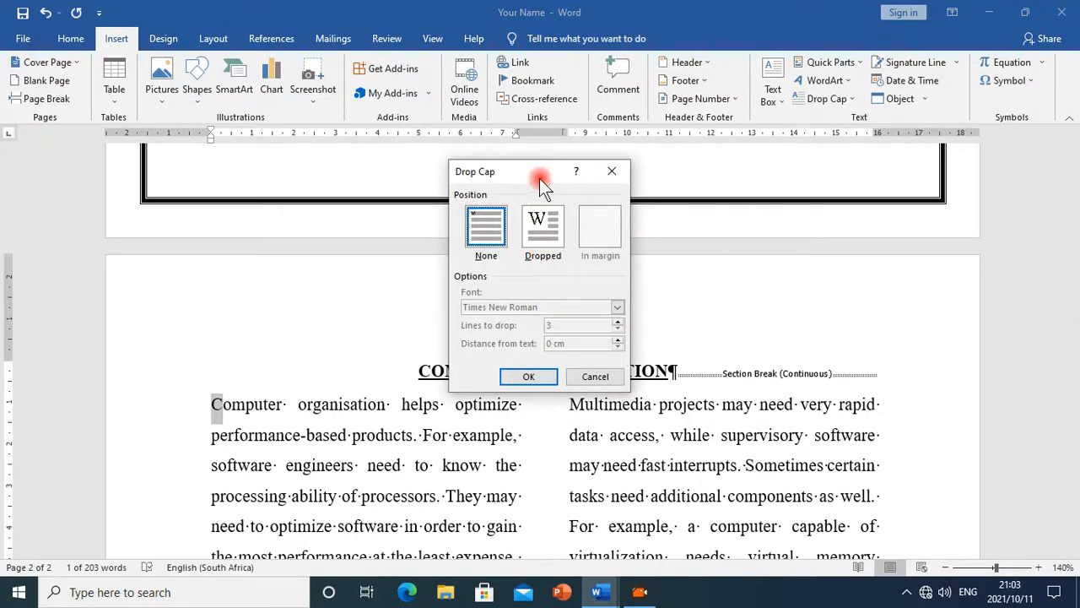
left_click_drag(557, 172, 549, 174)
left_click(557, 217)
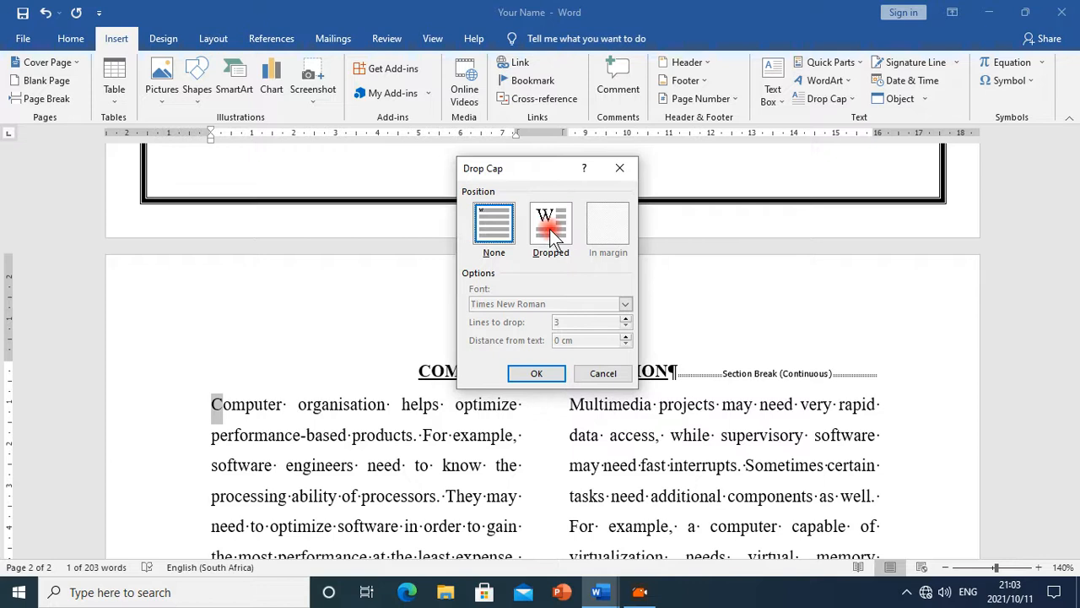
left_click(557, 217)
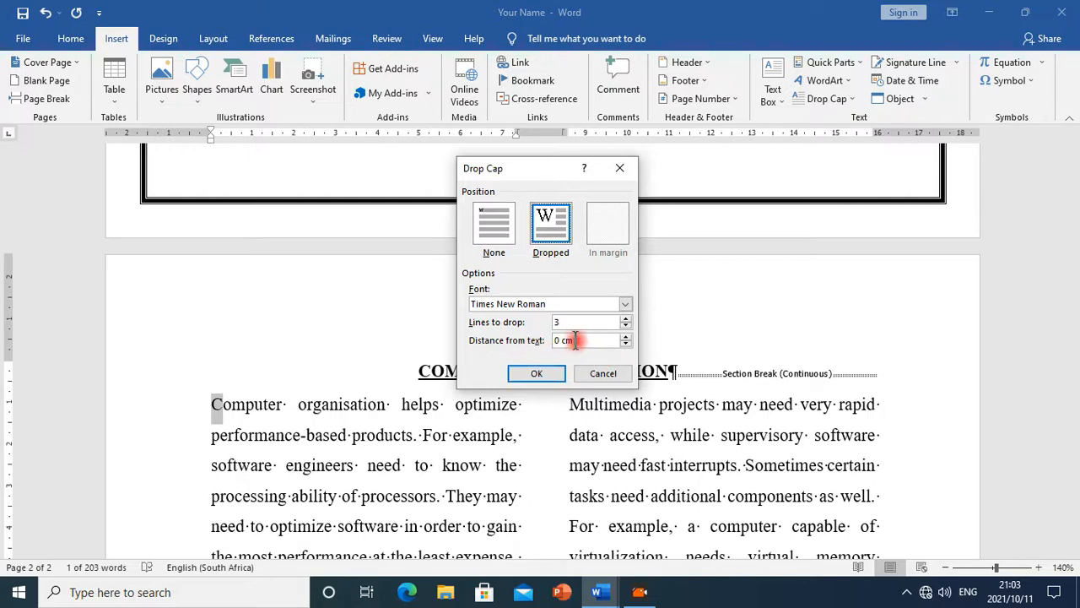
left_click(547, 375)
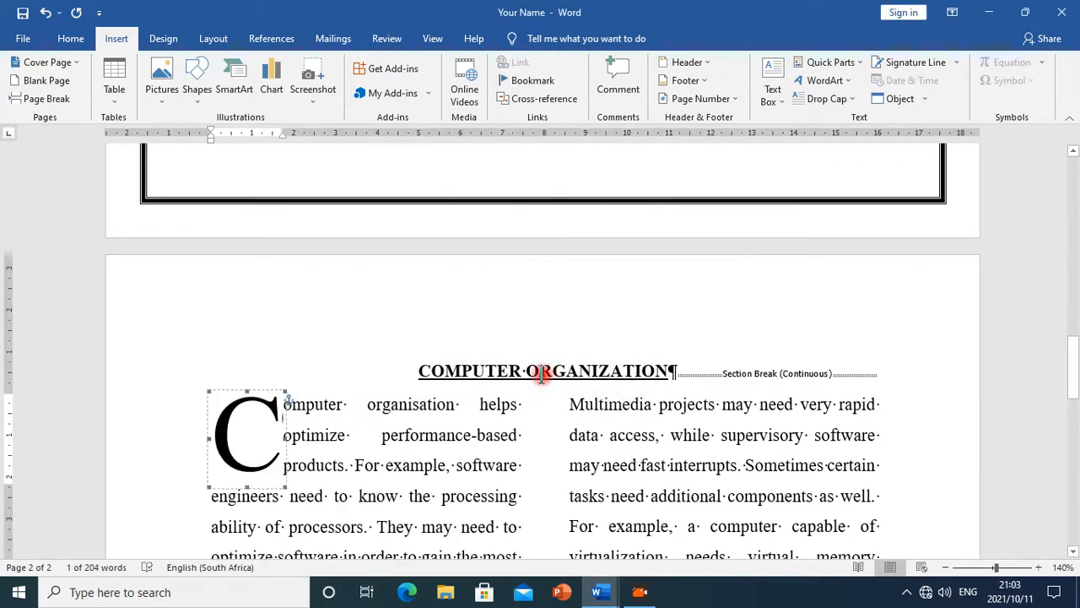
left_click(414, 424)
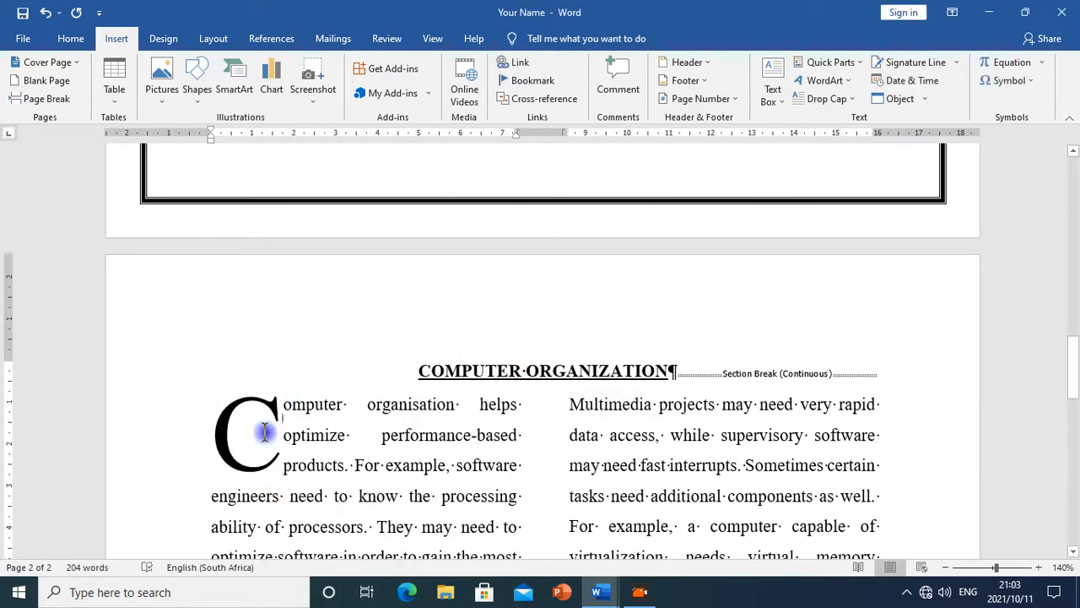
left_click(264, 432)
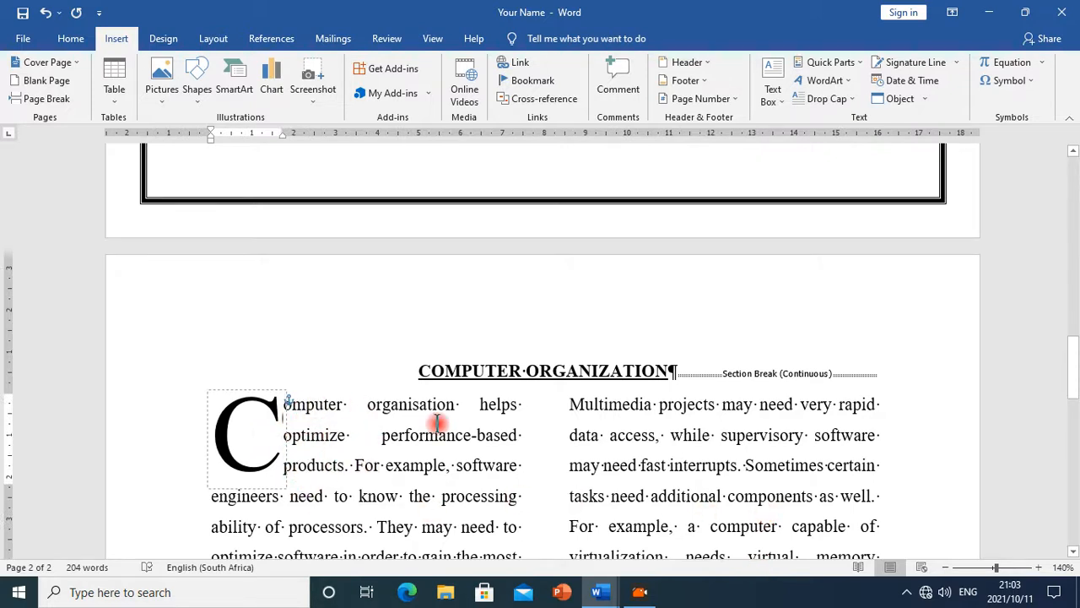
Read the footer and header instructions in the Ms_Word_Exercise document and return to the Your Name document
scroll(650, 498, "down", 3)
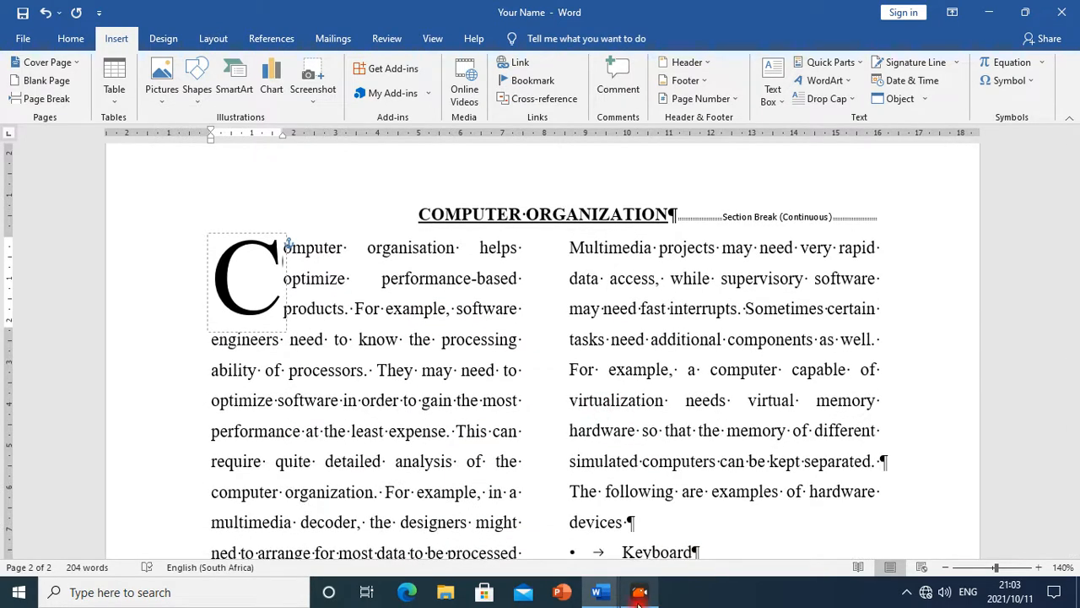
mouse_move(616, 595)
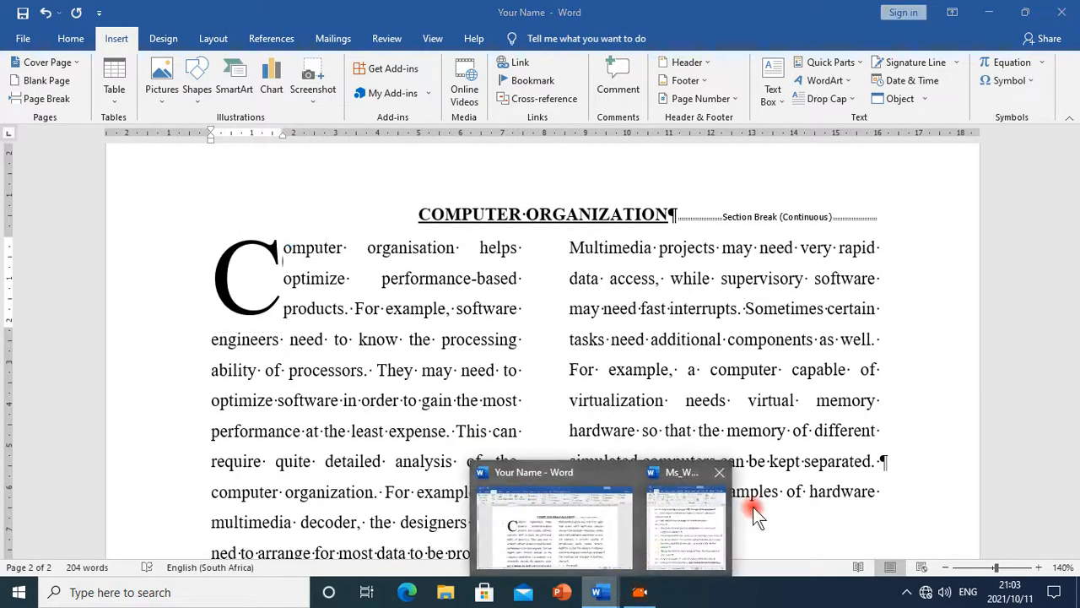
left_click(702, 522)
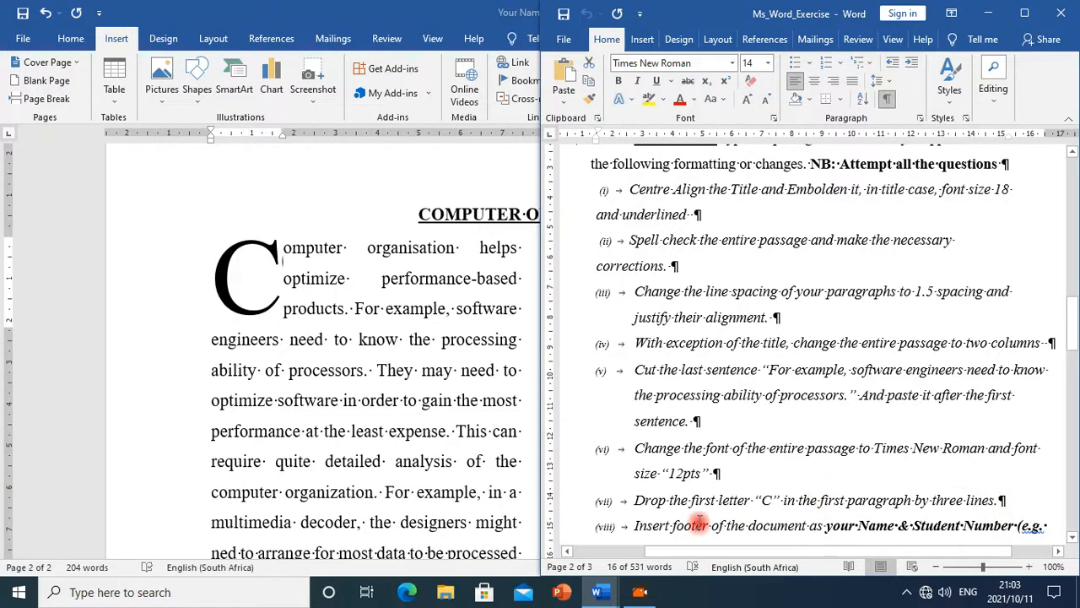
scroll(781, 527, "down", 2)
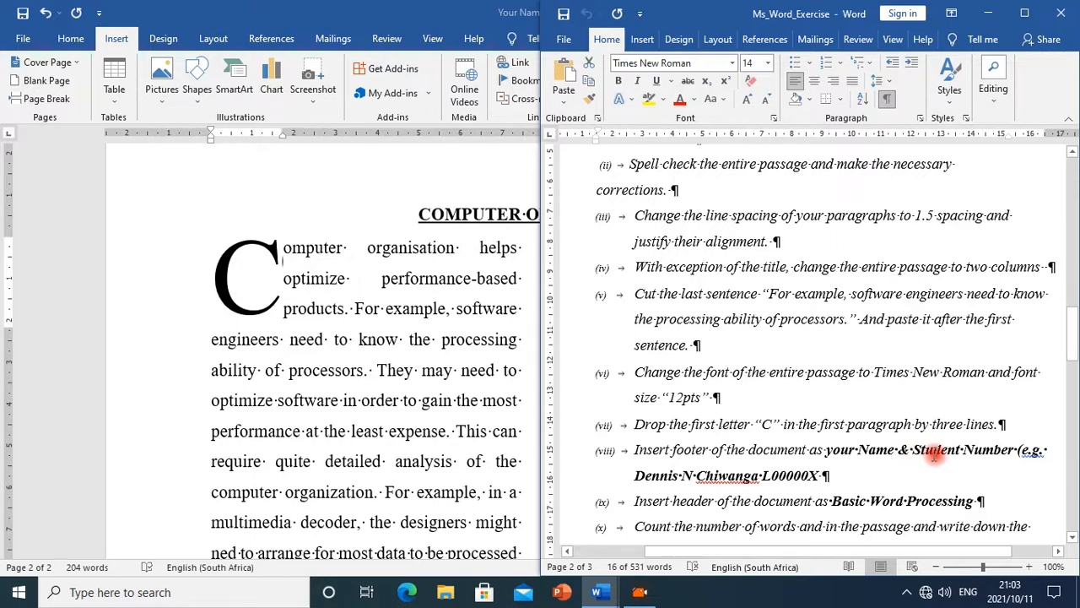
scroll(928, 439, "down", 5)
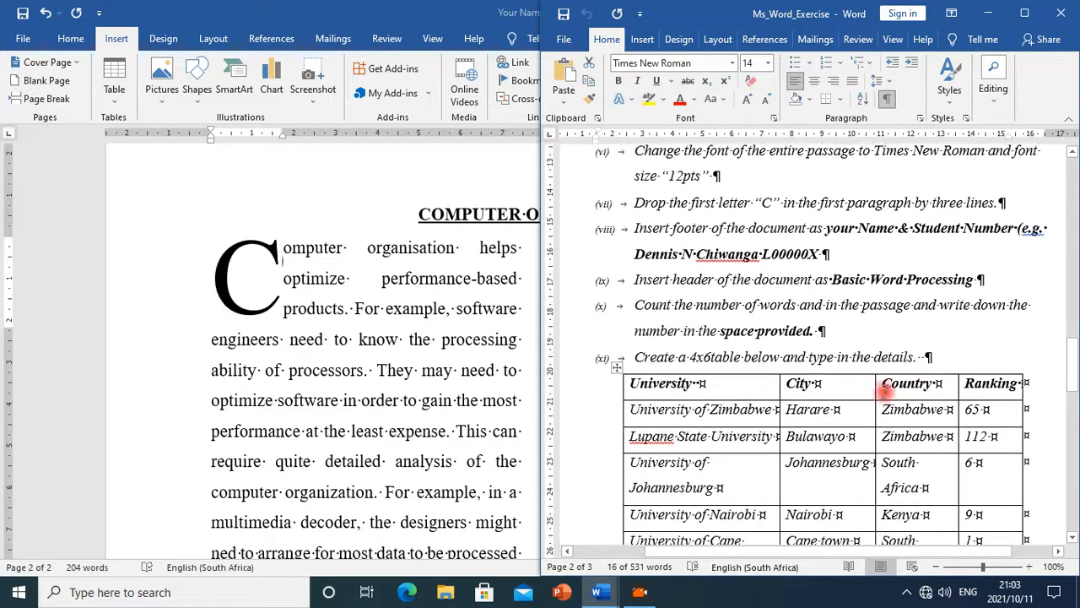
left_click(466, 437)
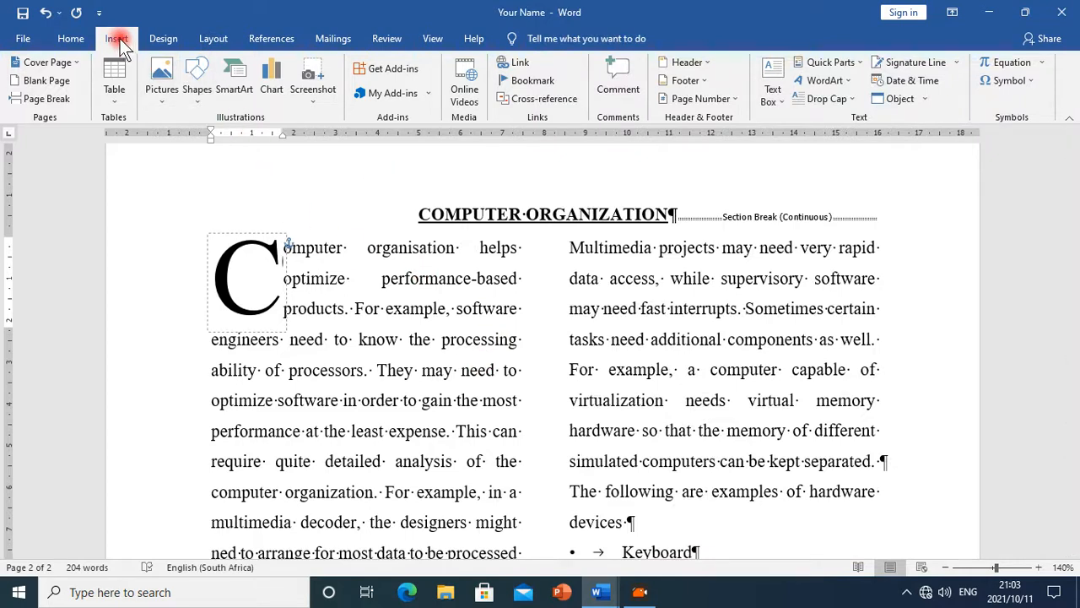
Insert a Blank footer reading "Your name & Student Number", remove its empty line, and close the footer
left_click(682, 81)
left_click(717, 137)
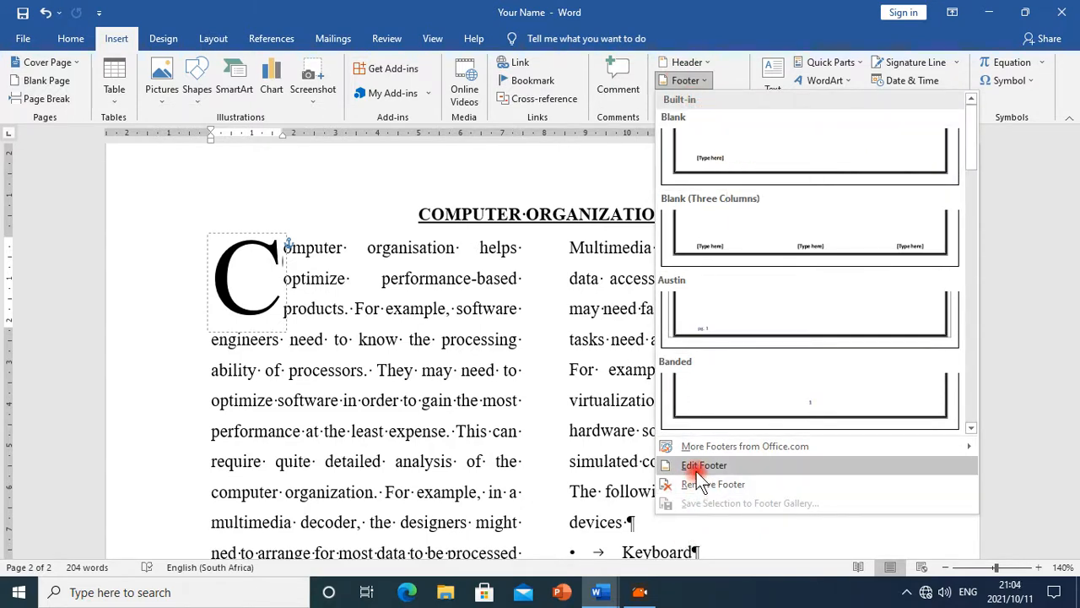
left_click(739, 169)
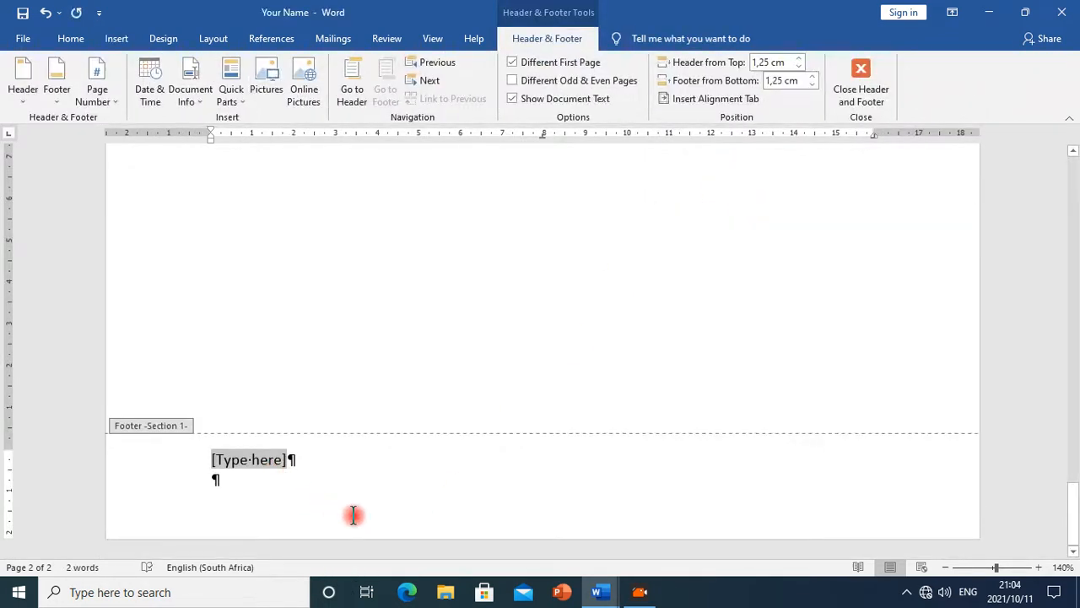
type("Your nam")
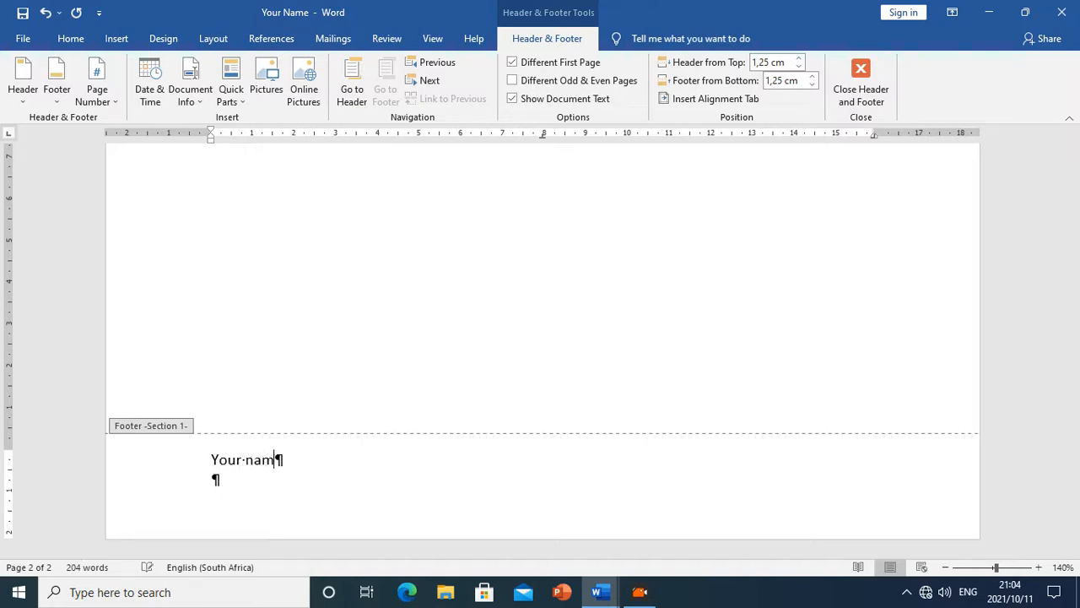
type("e & Student Number")
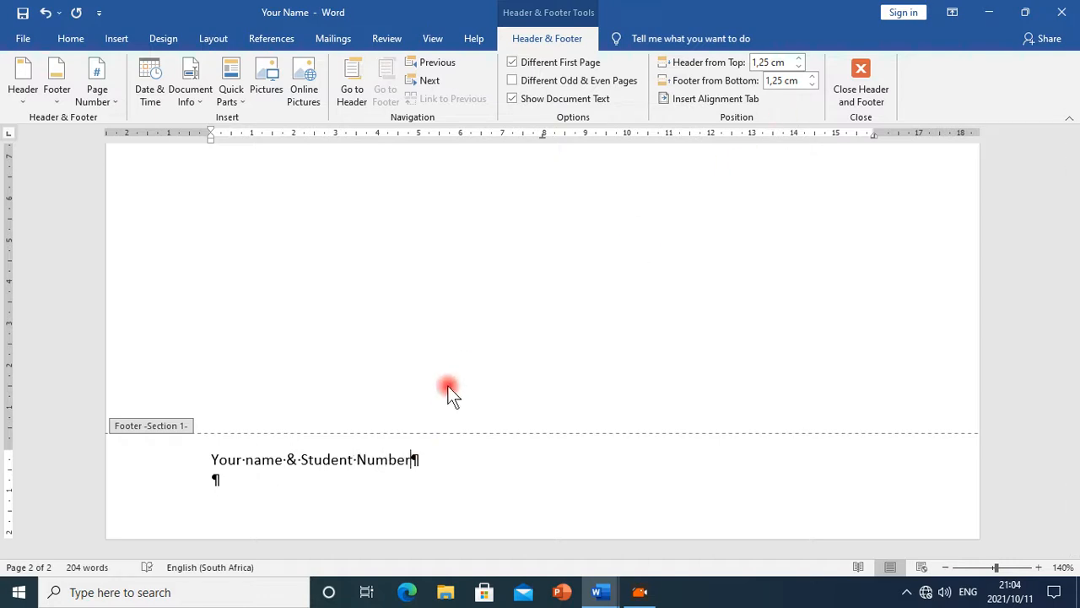
key("Delete")
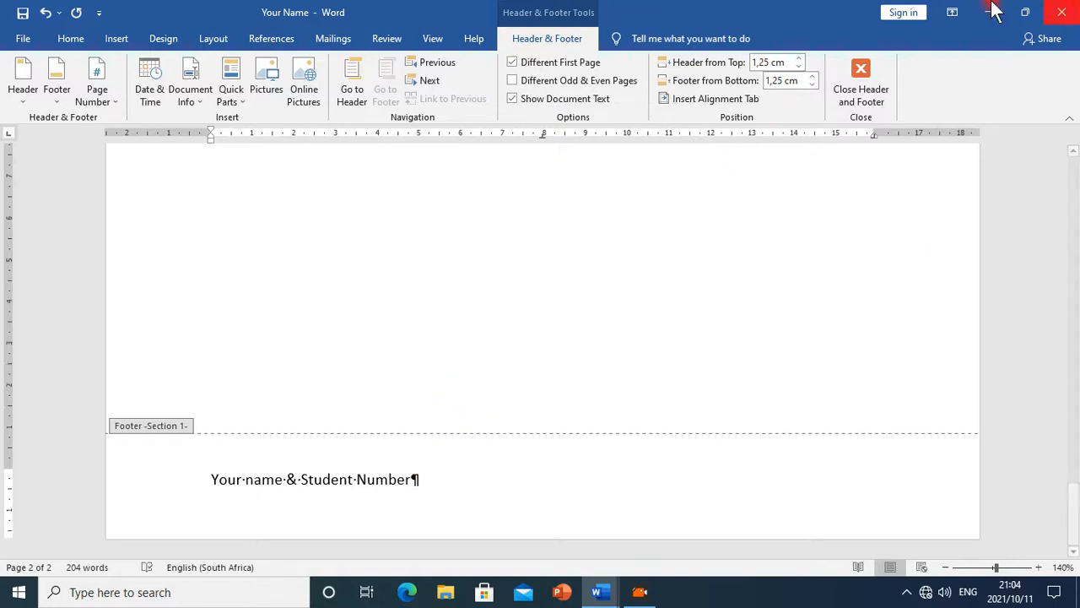
left_click(861, 88)
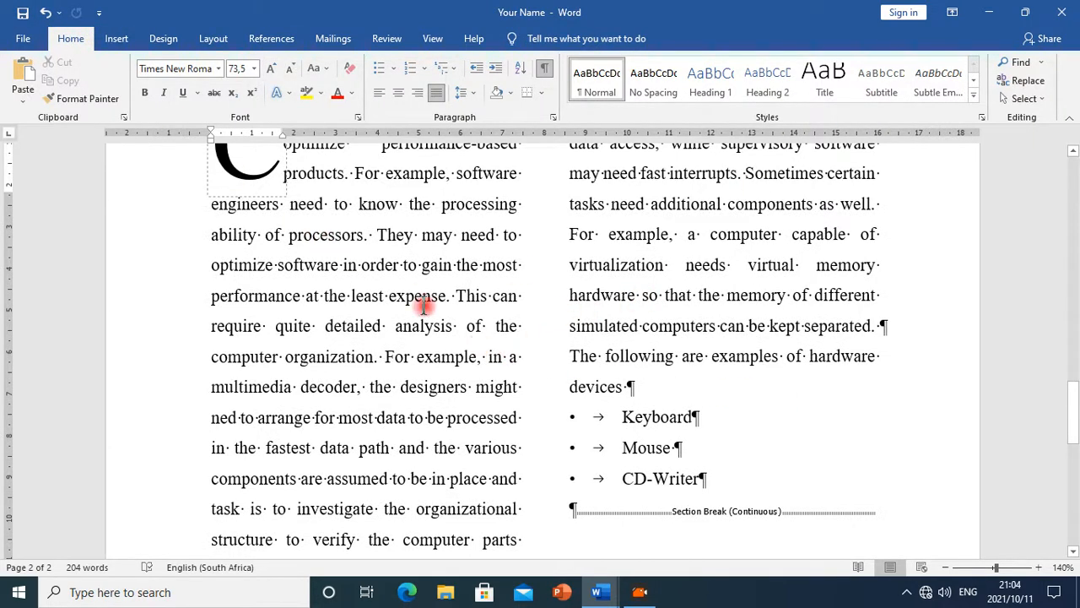
Reinsert the Blank footer, enter "Your name & Student Number" again, and delete the extra empty line
left_click(119, 39)
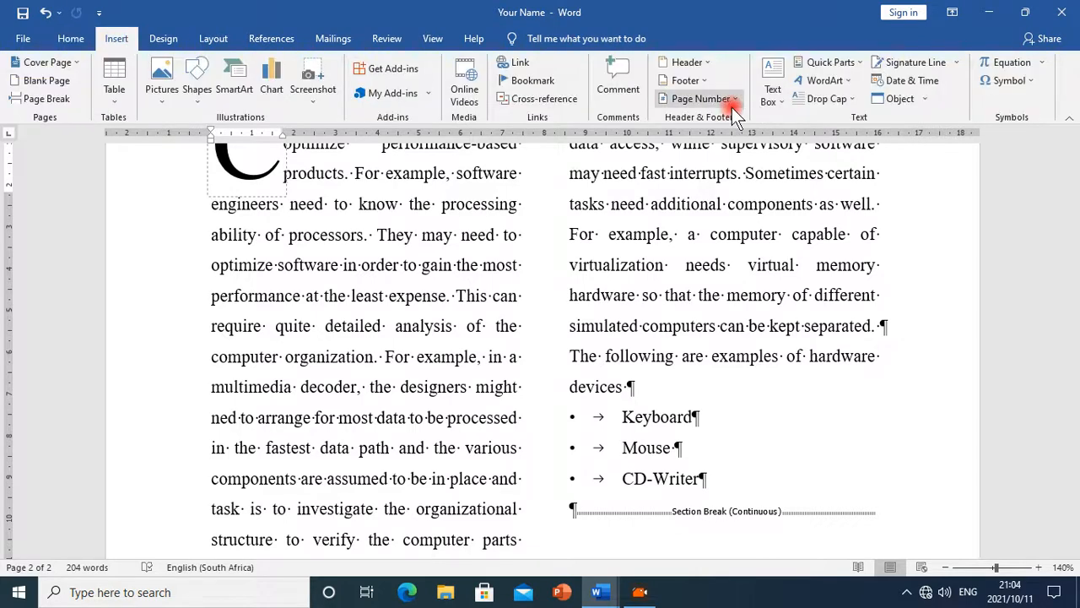
left_click(680, 81)
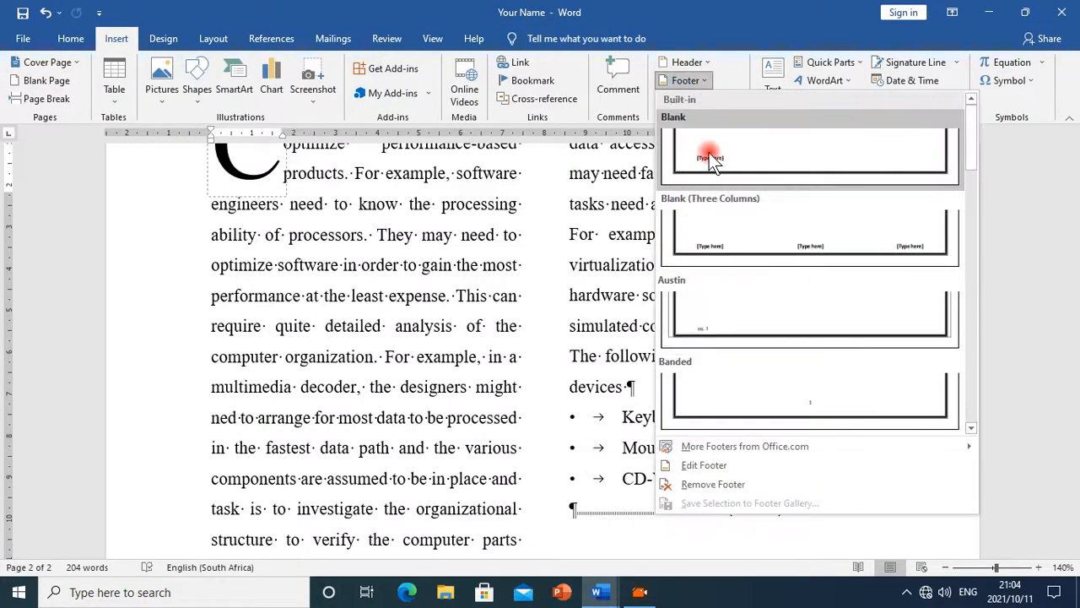
key("Escape")
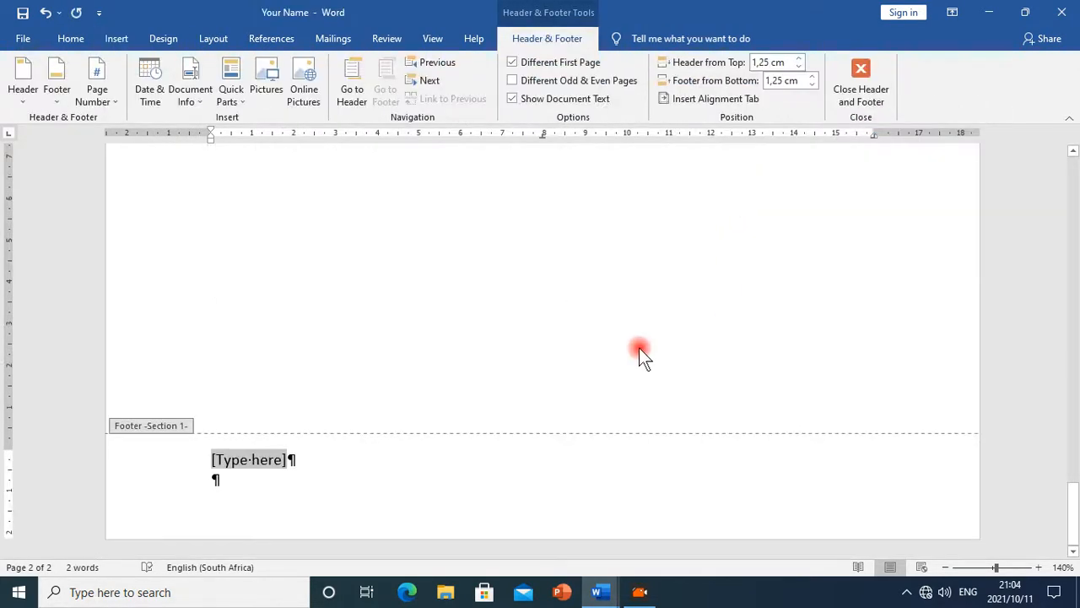
type("Your name & Student Number")
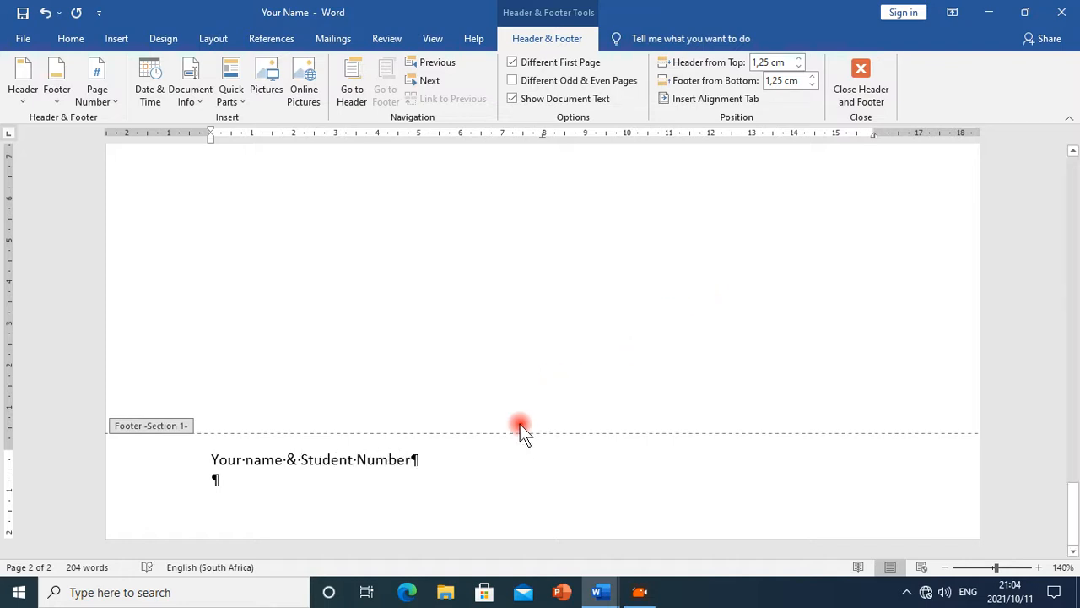
key("Delete")
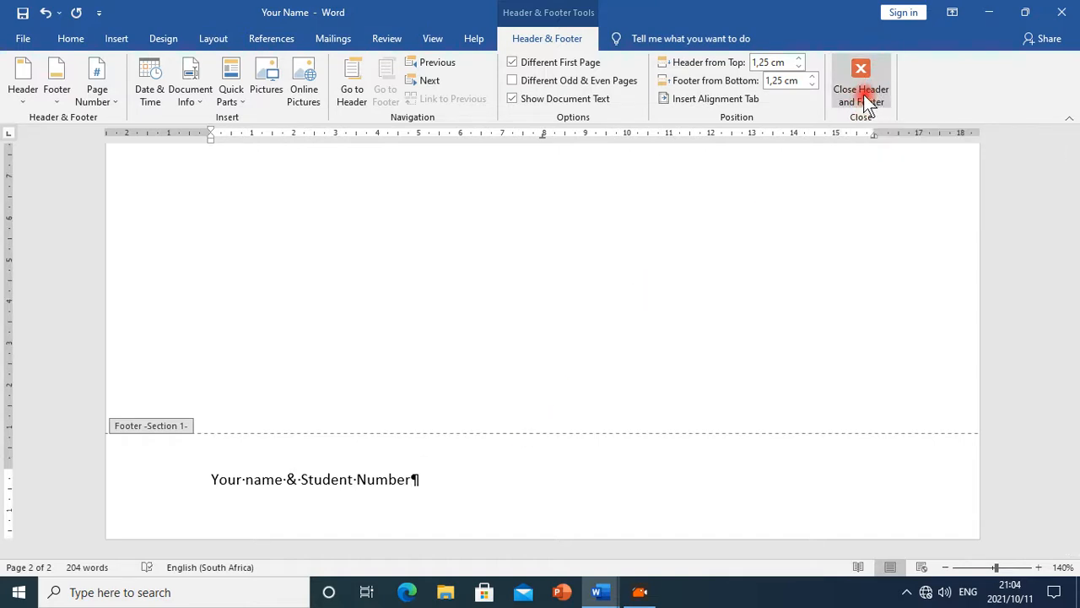
Return to the document body and scroll through the second page to review the footer
scroll(819, 253, "up", 10)
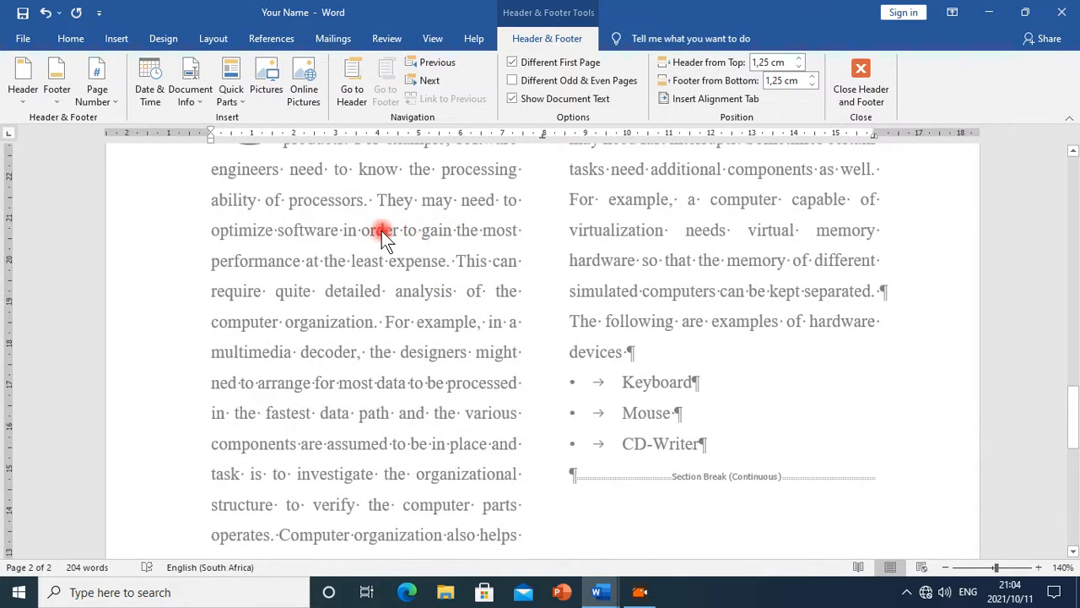
scroll(496, 411, "down", 4)
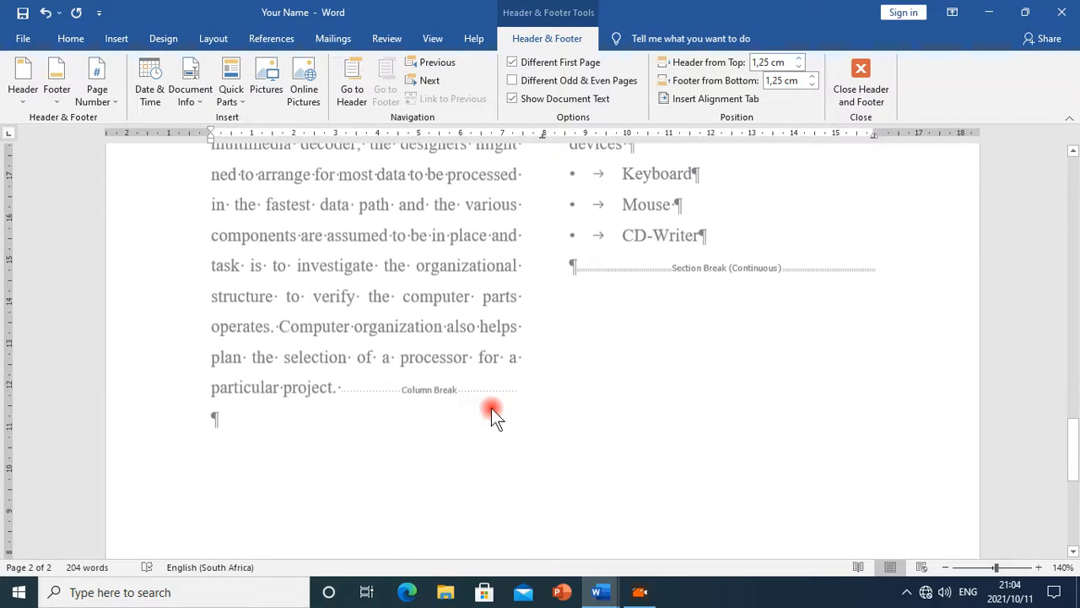
scroll(518, 369, "up", 5)
scroll(481, 295, "up", 1)
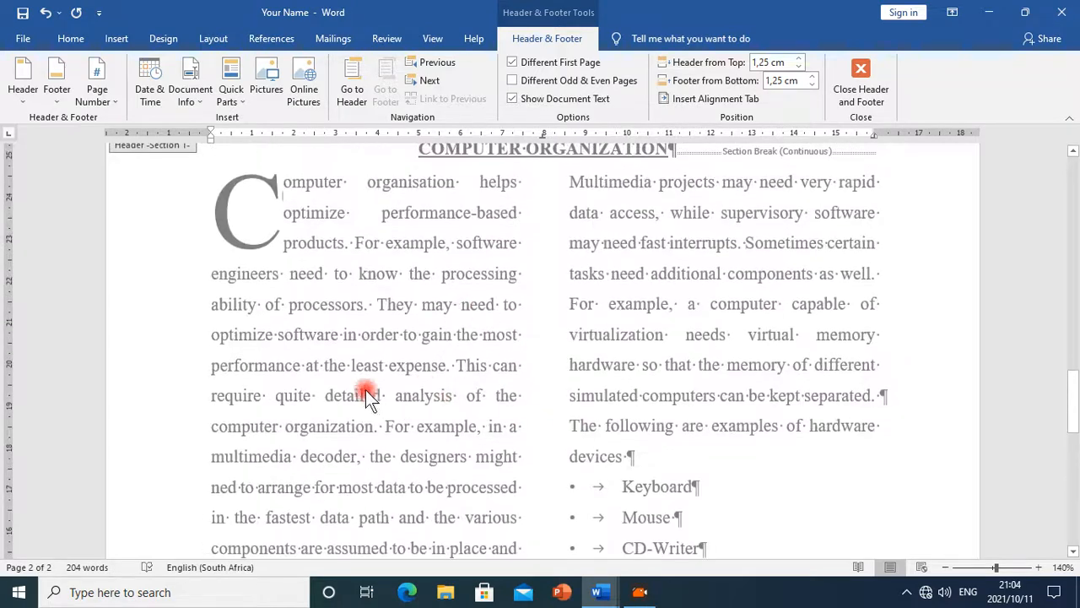
double_click(426, 365)
scroll(436, 357, "down", 2)
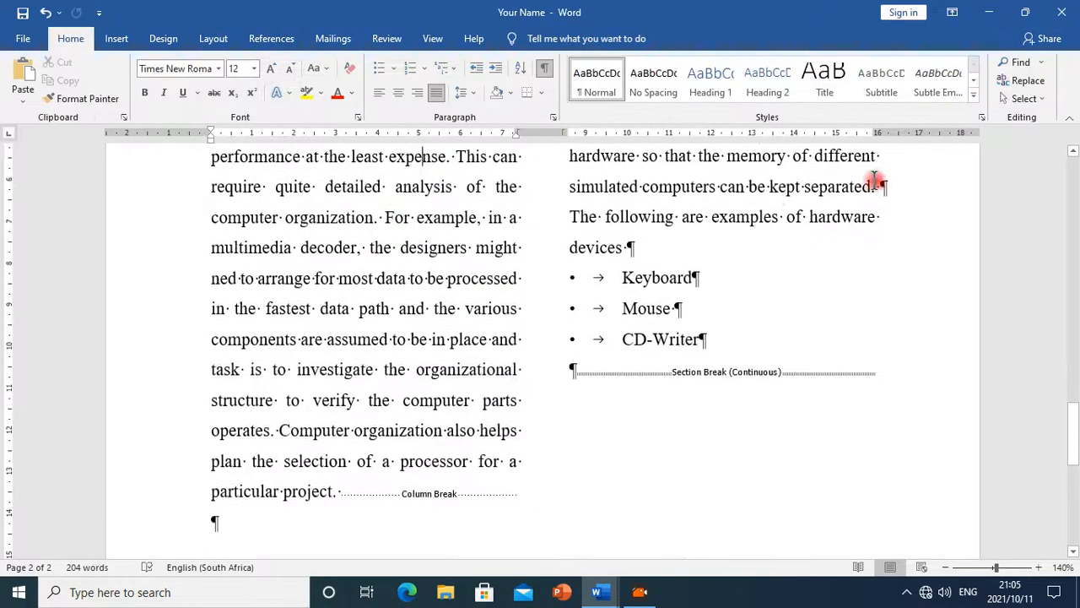
scroll(583, 357, "up", 3)
scroll(583, 357, "down", 7)
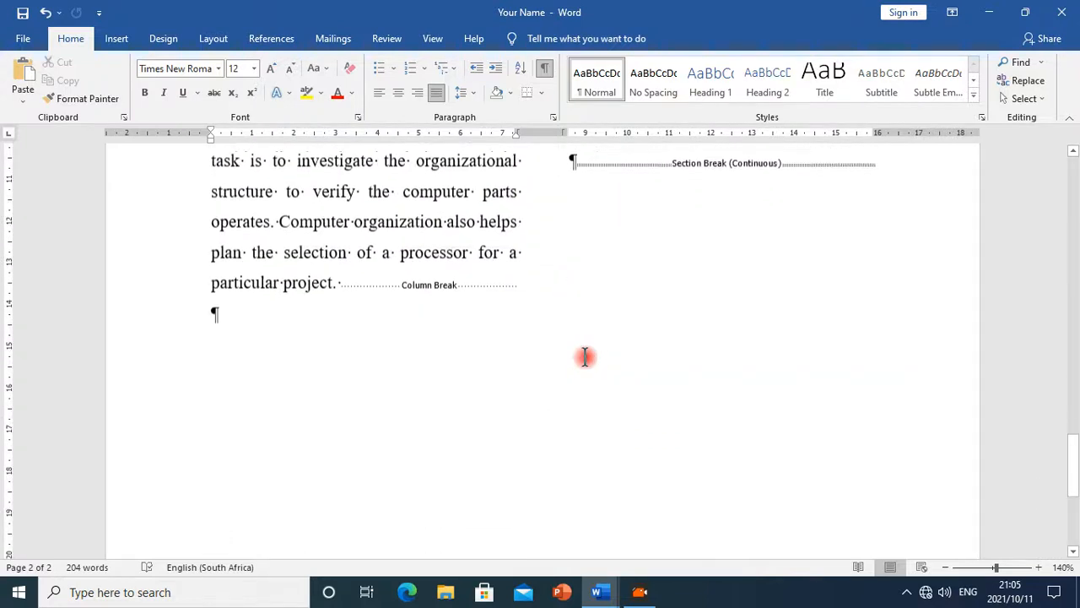
scroll(585, 377, "down", 2)
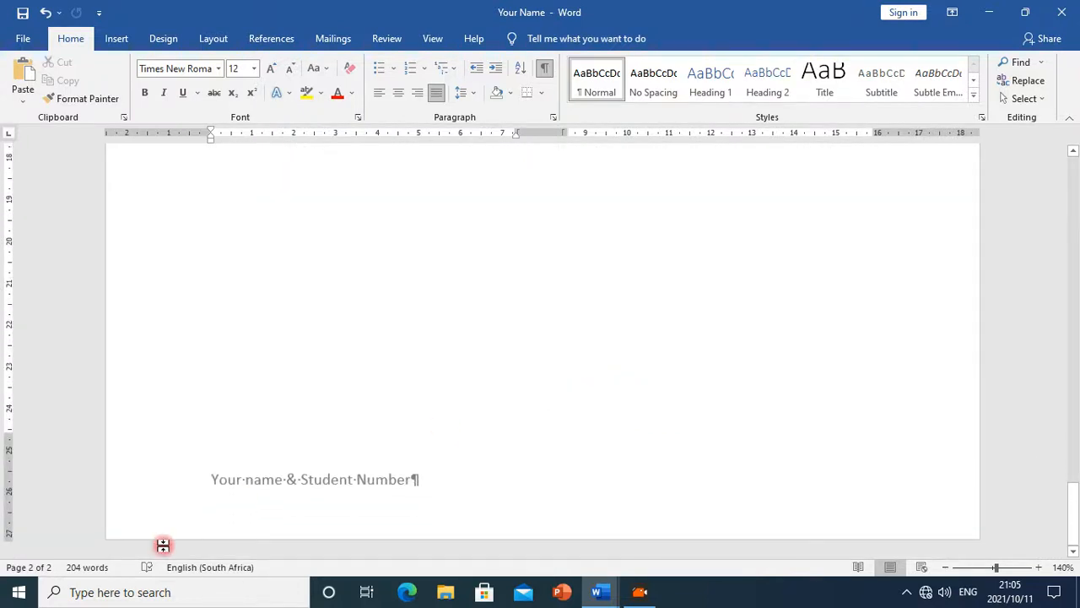
left_click(230, 486)
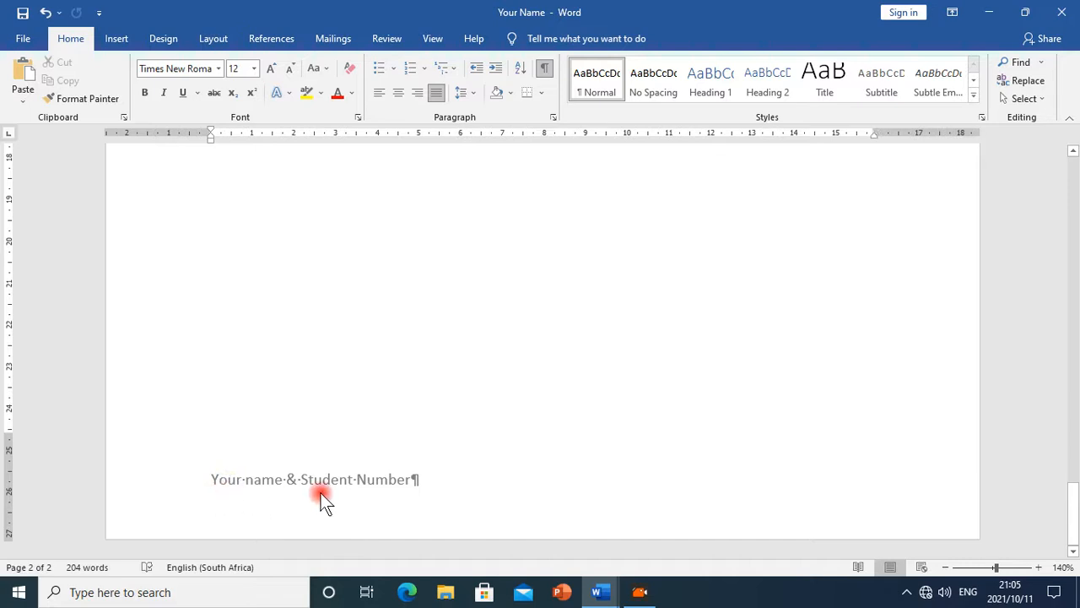
Check the header instruction in the Ms_Word_Exercise document and return to the Your Name document
left_click(597, 591)
left_click(679, 521)
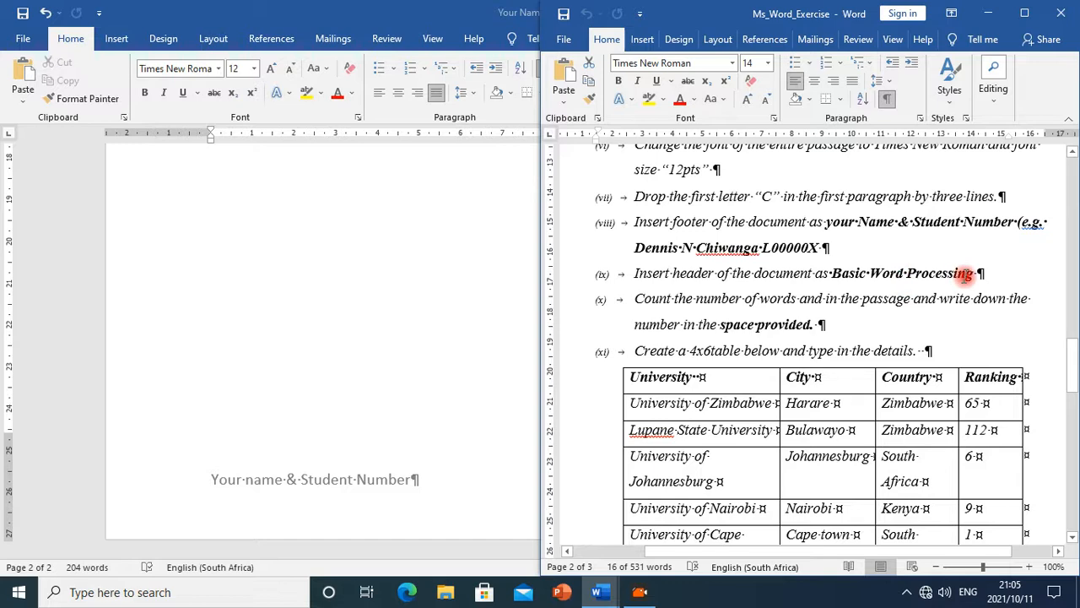
scroll(382, 398, "up", 15)
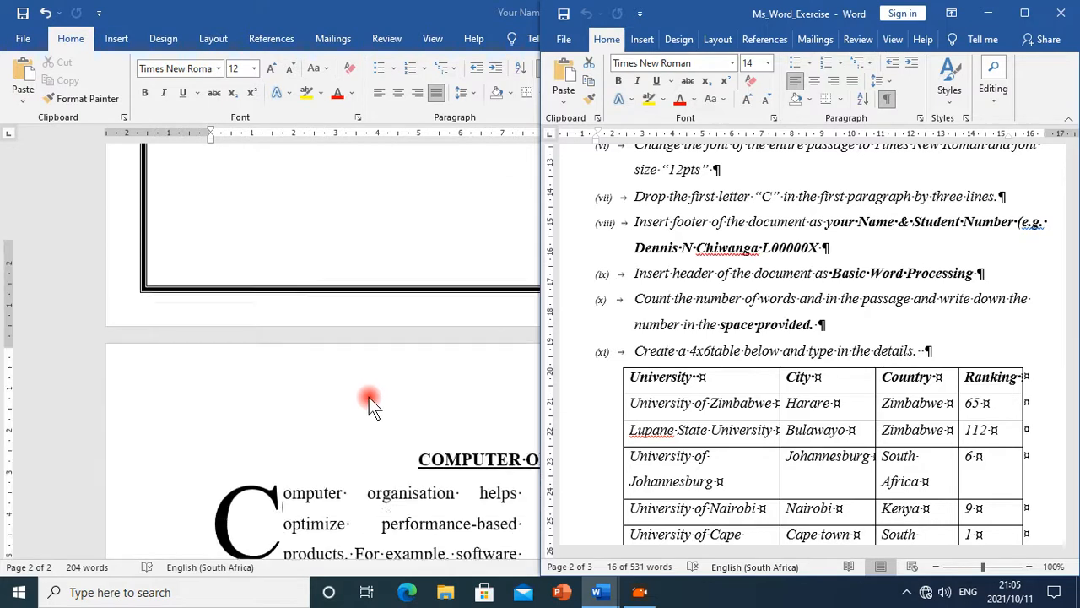
scroll(368, 397, "down", 3)
left_click(430, 384)
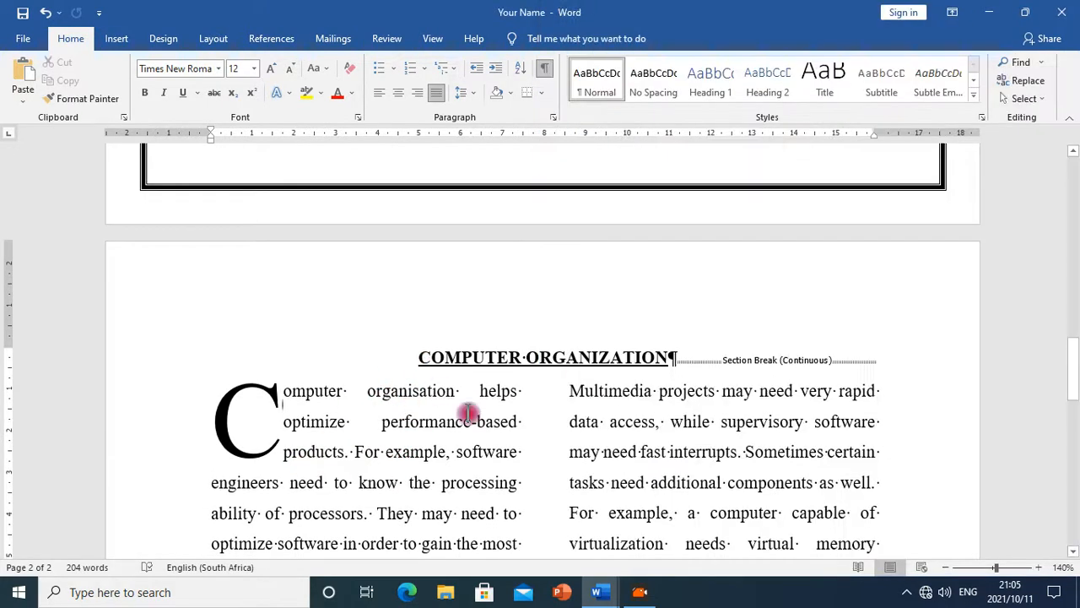
Add the header "Basic Word Processing" to the second page and close the header and footer
double_click(550, 283)
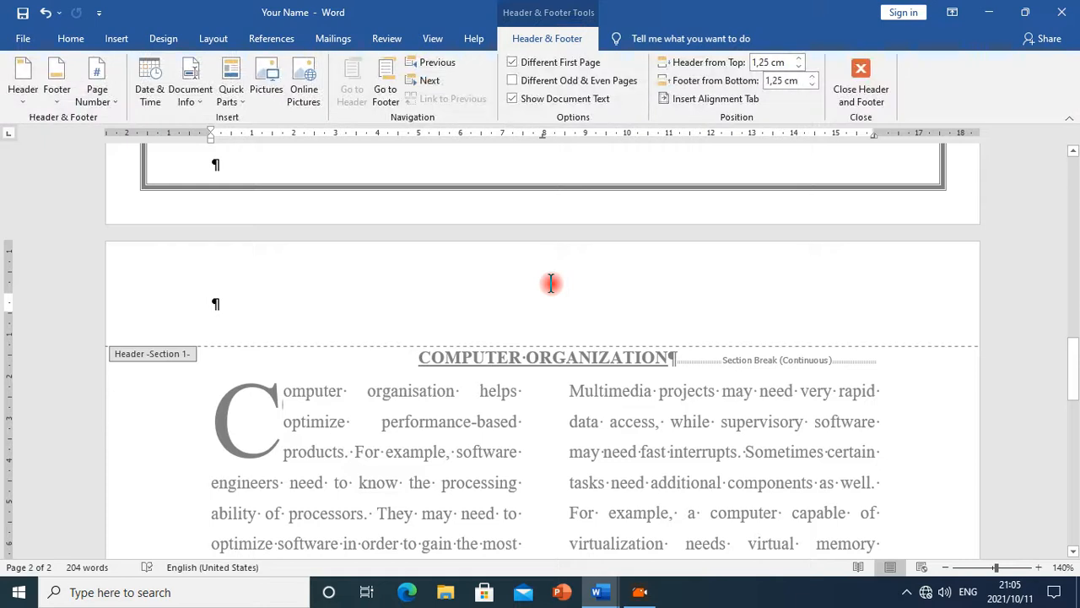
scroll(582, 325, "up", 2)
scroll(587, 333, "down", 1)
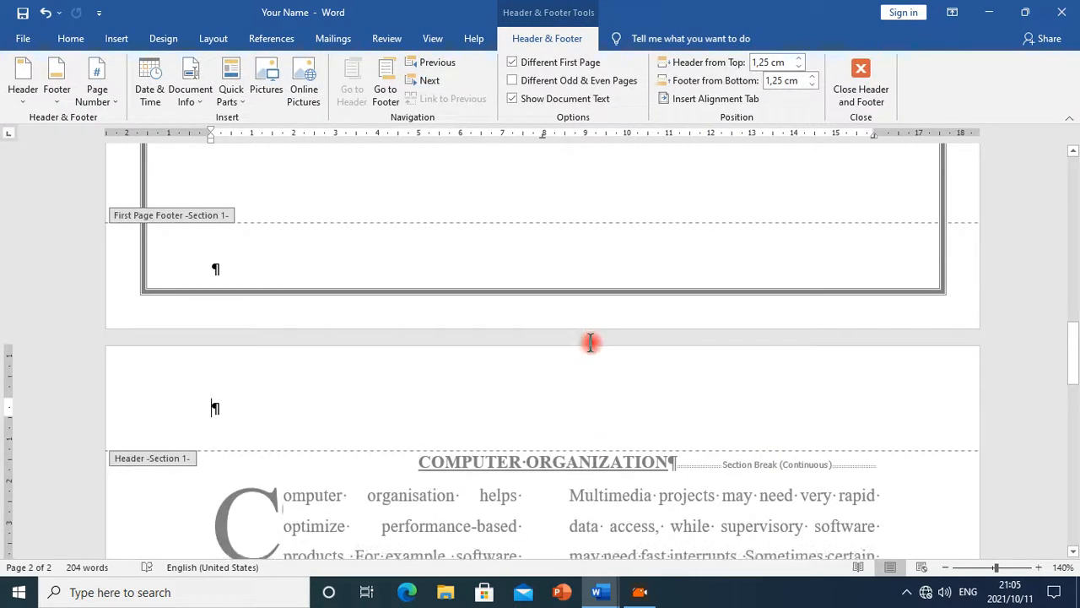
scroll(591, 342, "down", 2)
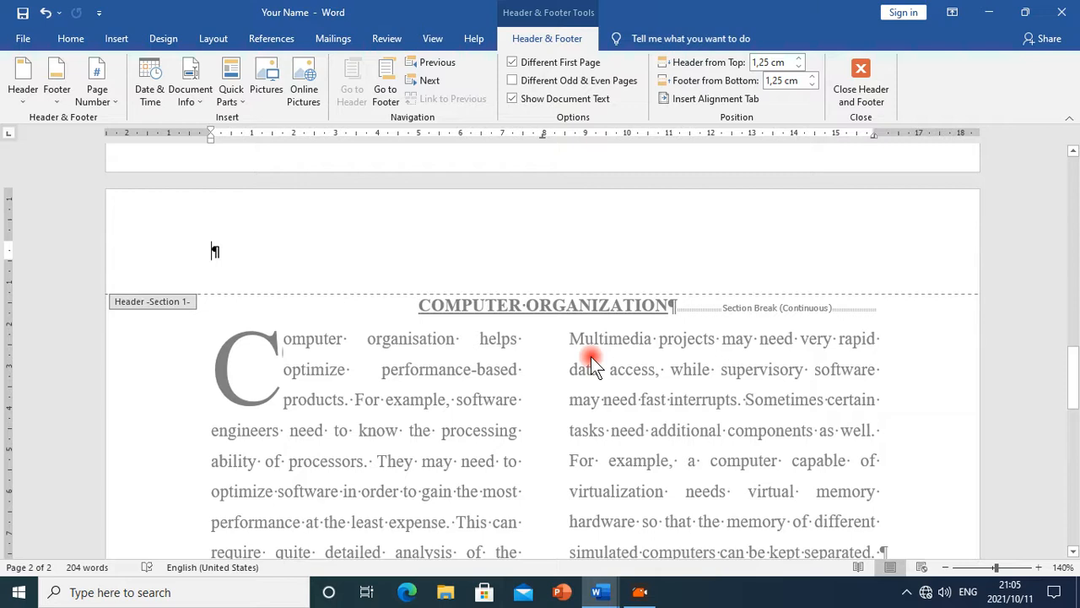
type("Basic Wo")
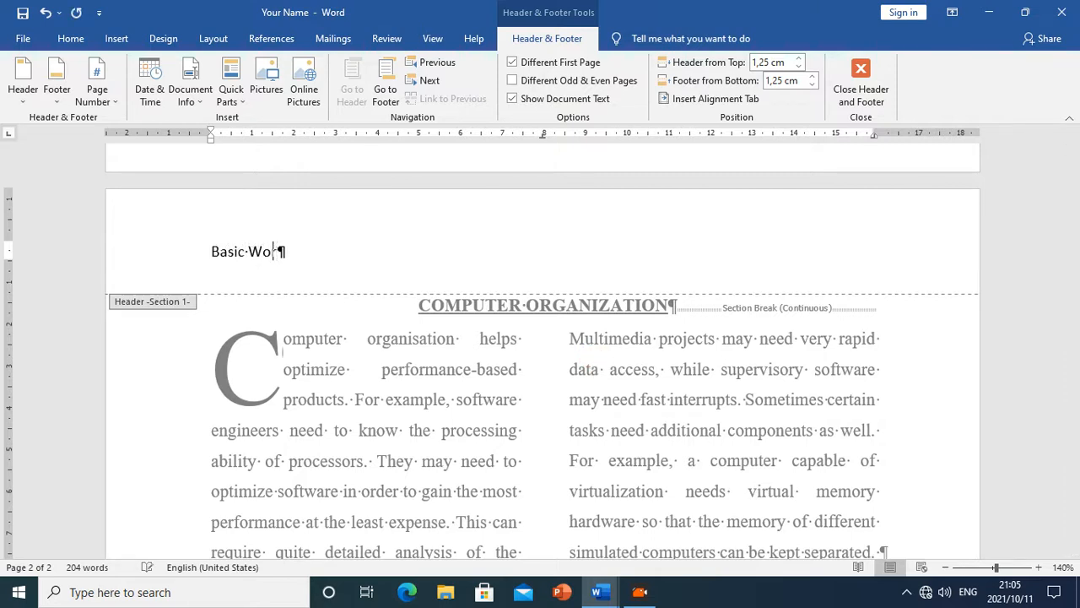
type("rd Processing")
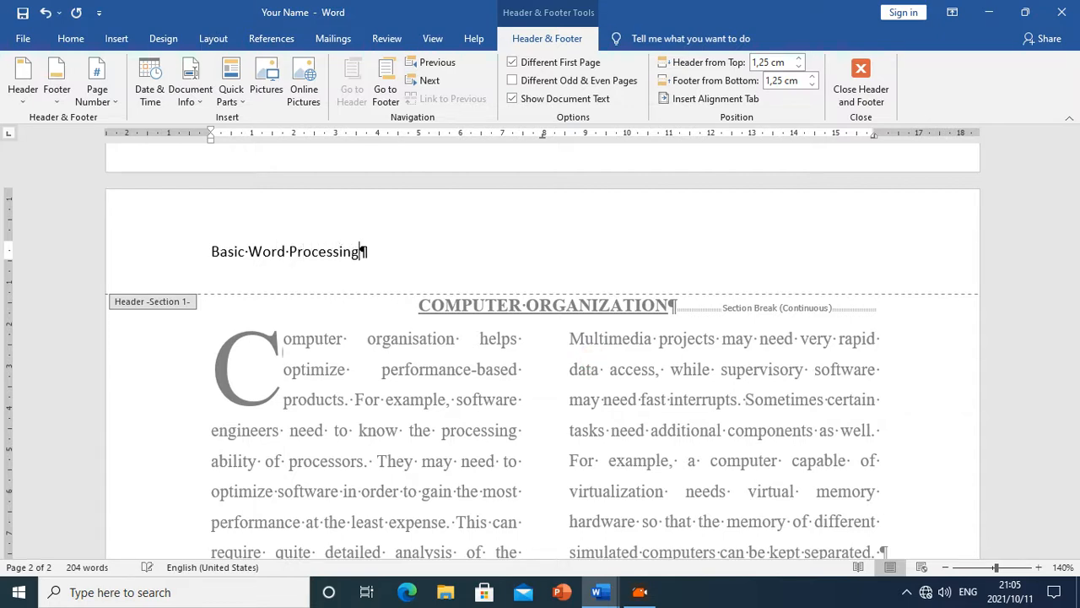
left_click(862, 81)
Scroll through the second page to review the new header and footer
scroll(659, 338, "up", 15)
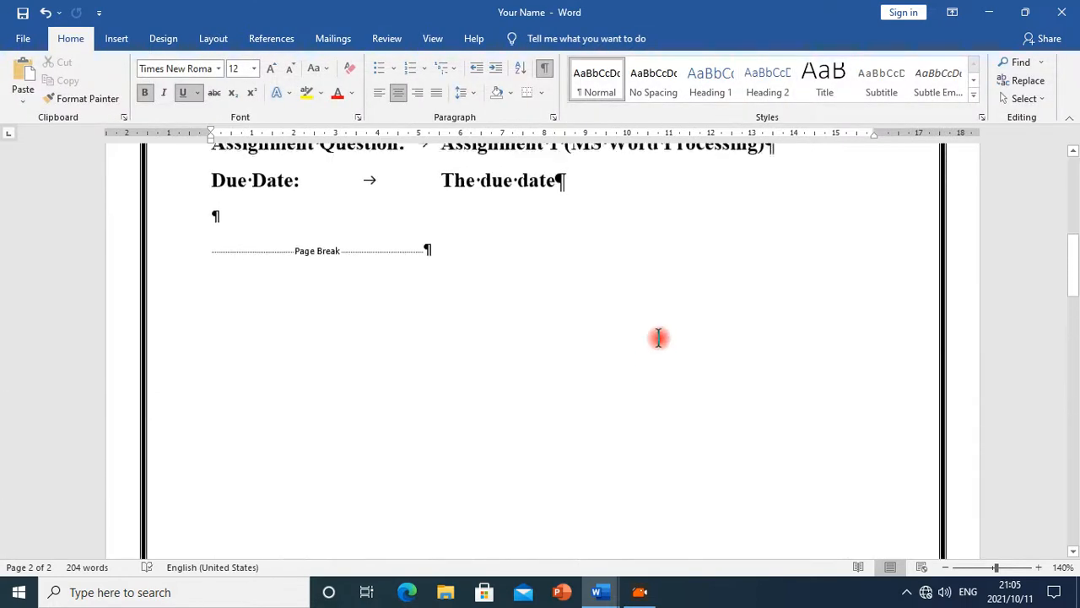
scroll(663, 337, "down", 15)
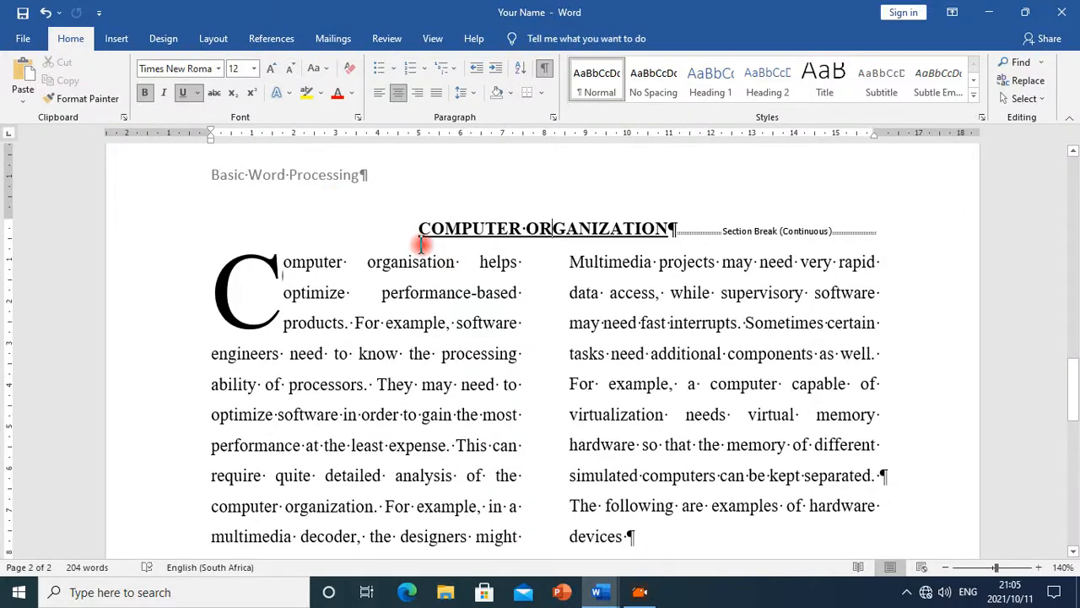
scroll(448, 290, "down", 10)
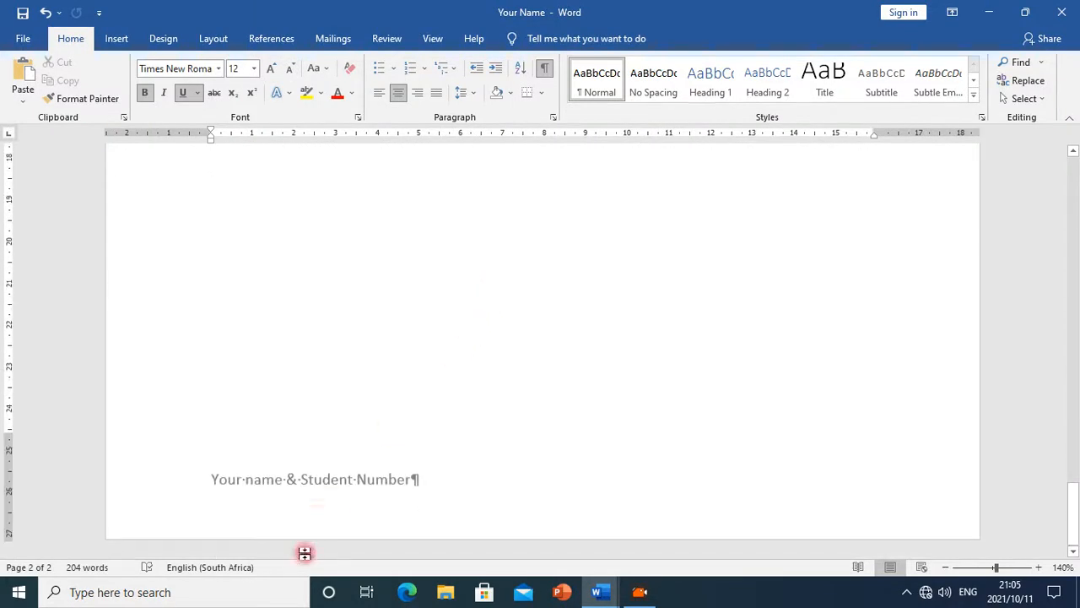
scroll(494, 222, "up", 12)
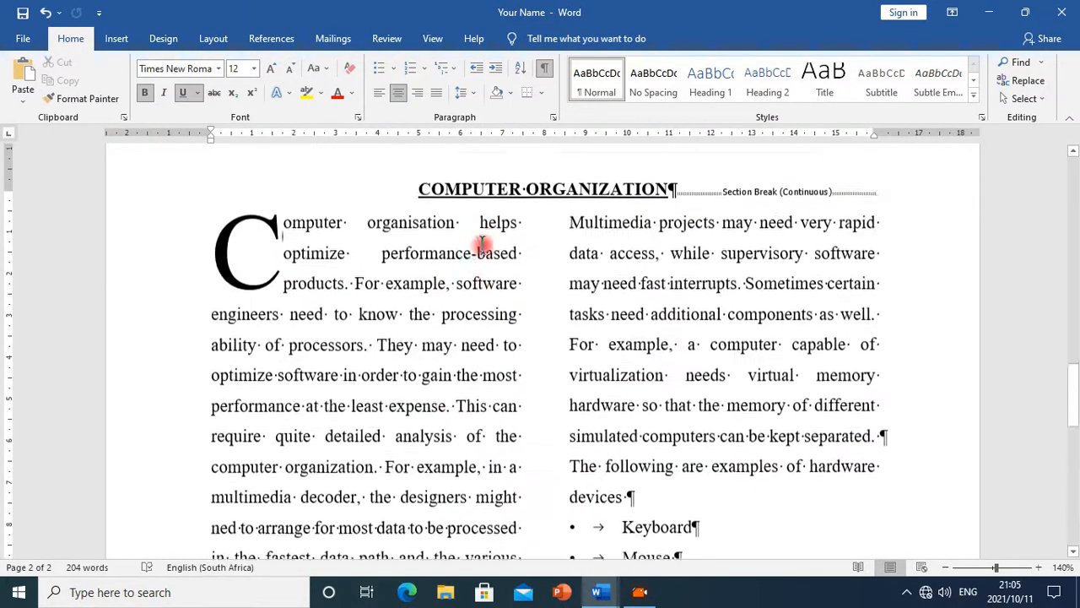
scroll(477, 263, "down", 3)
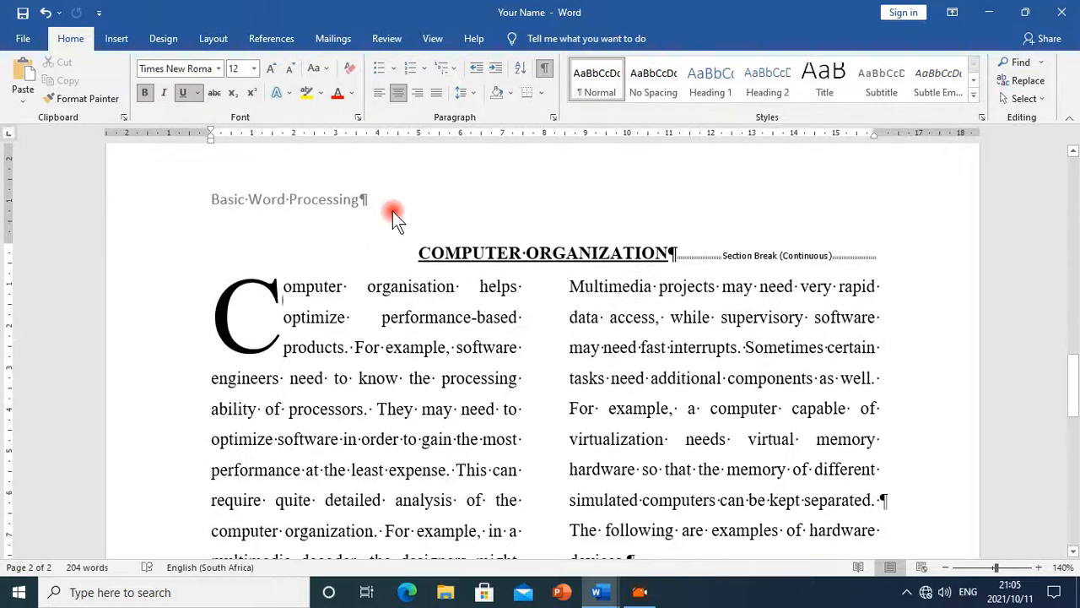
scroll(400, 219, "down", 10)
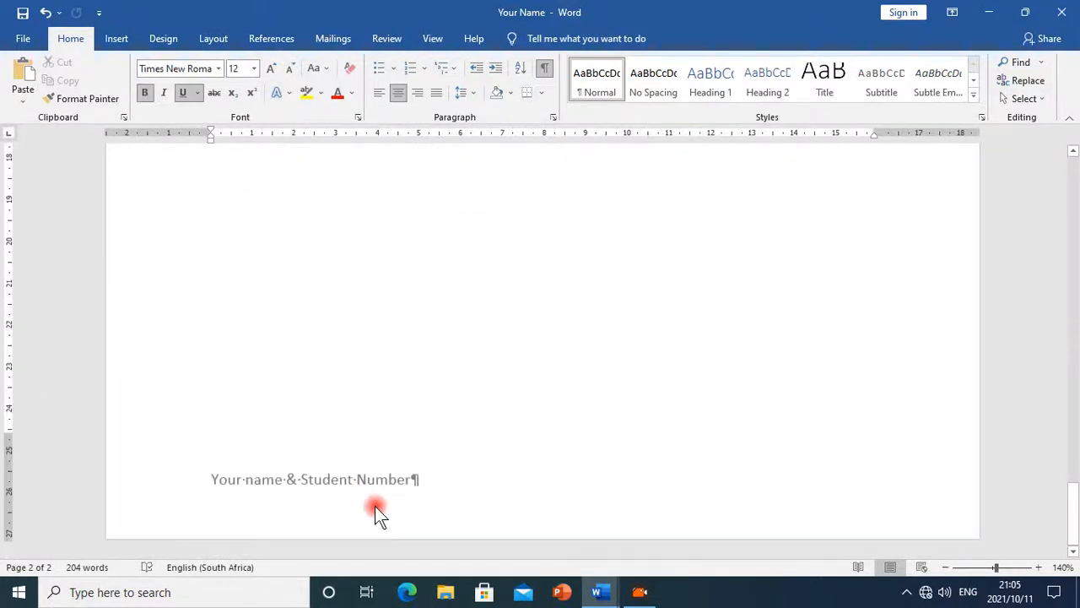
Read the word-count and table instructions in the Ms_Word_Exercise document
mouse_move(597, 590)
left_click(690, 549)
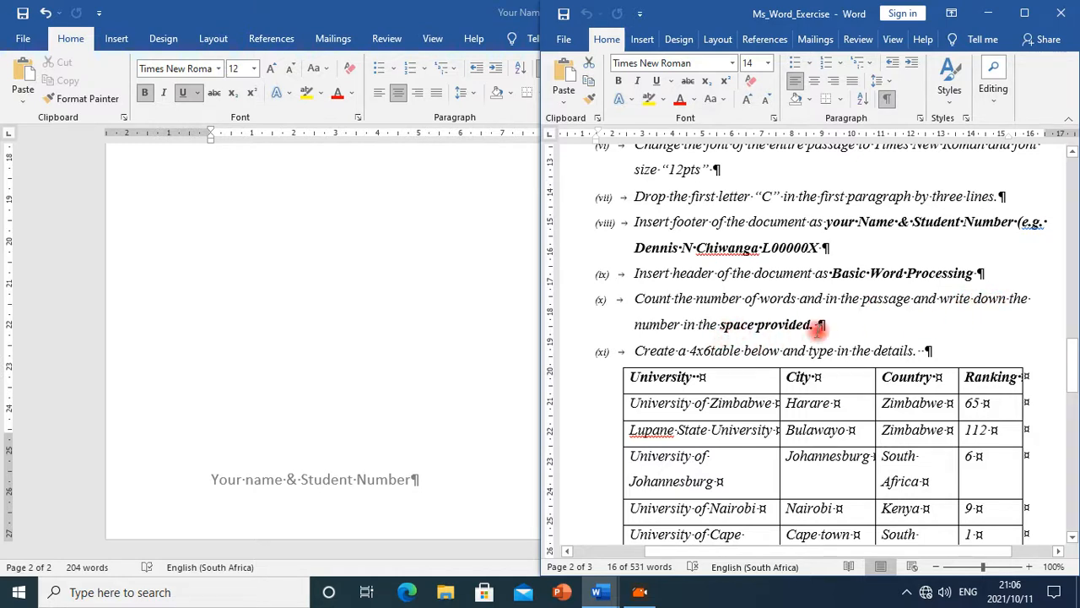
scroll(740, 367, "down", 10)
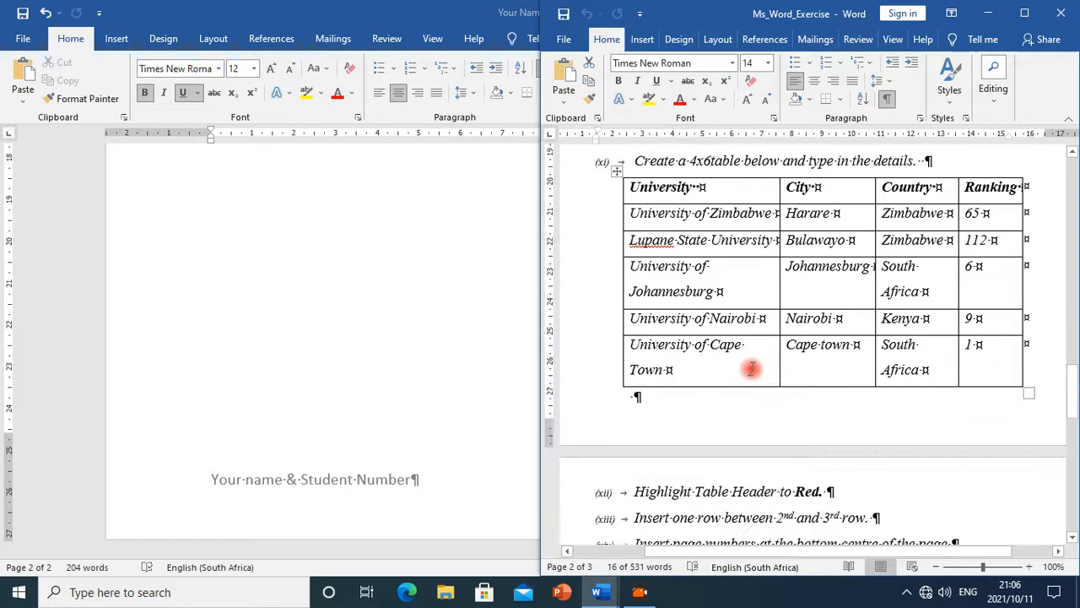
scroll(815, 395, "up", 9)
scroll(815, 395, "up", 12)
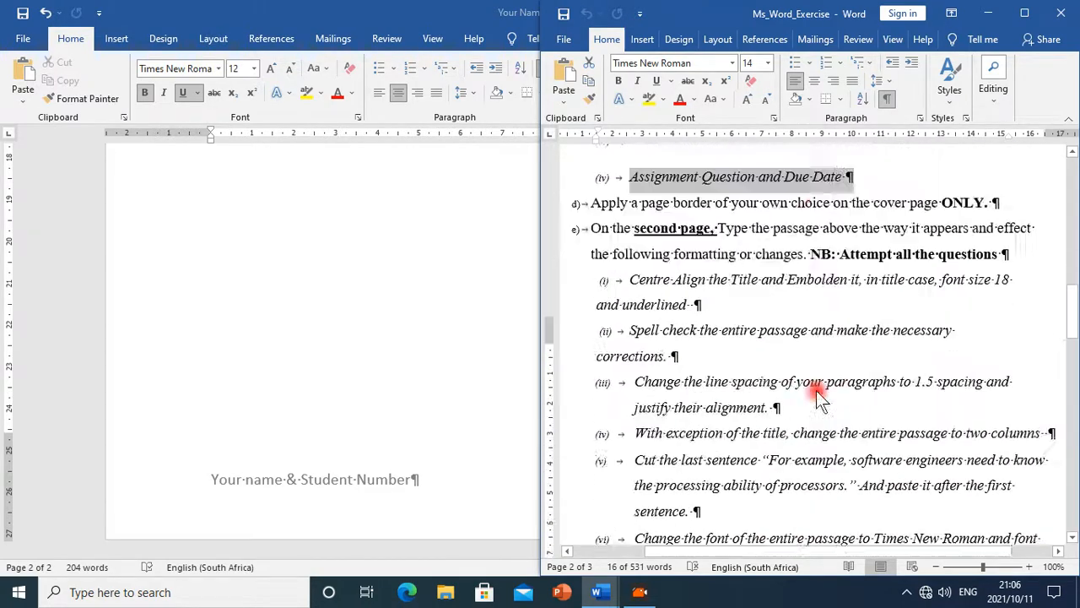
Copy the "Number of Words: (____)" line from the Ms_Word_Exercise document
scroll(815, 388, "down", 3)
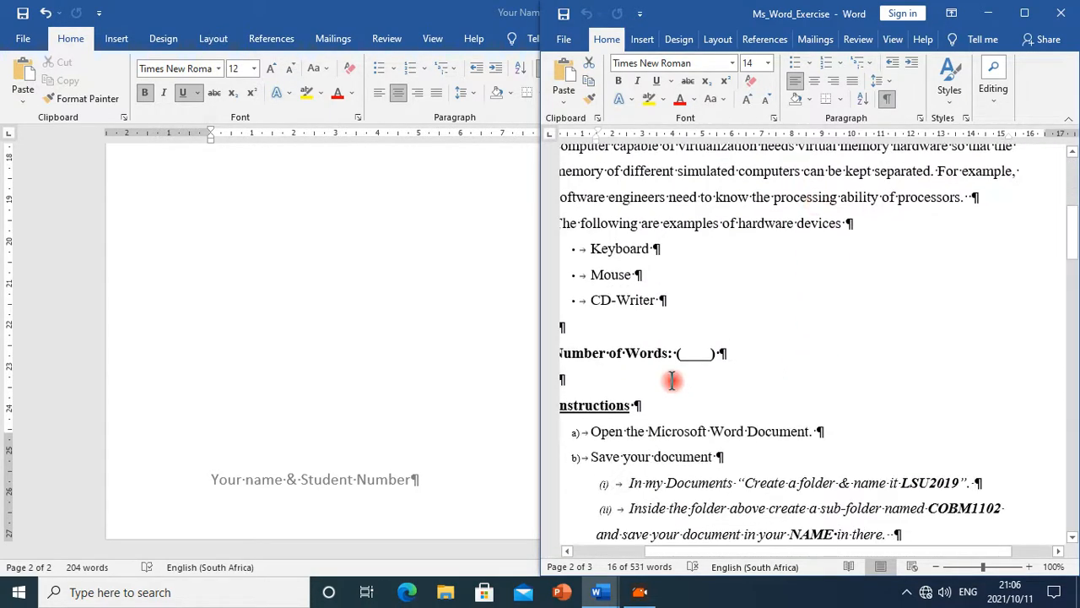
left_click(708, 354)
left_click_drag(707, 355, 560, 353)
right_click(656, 356)
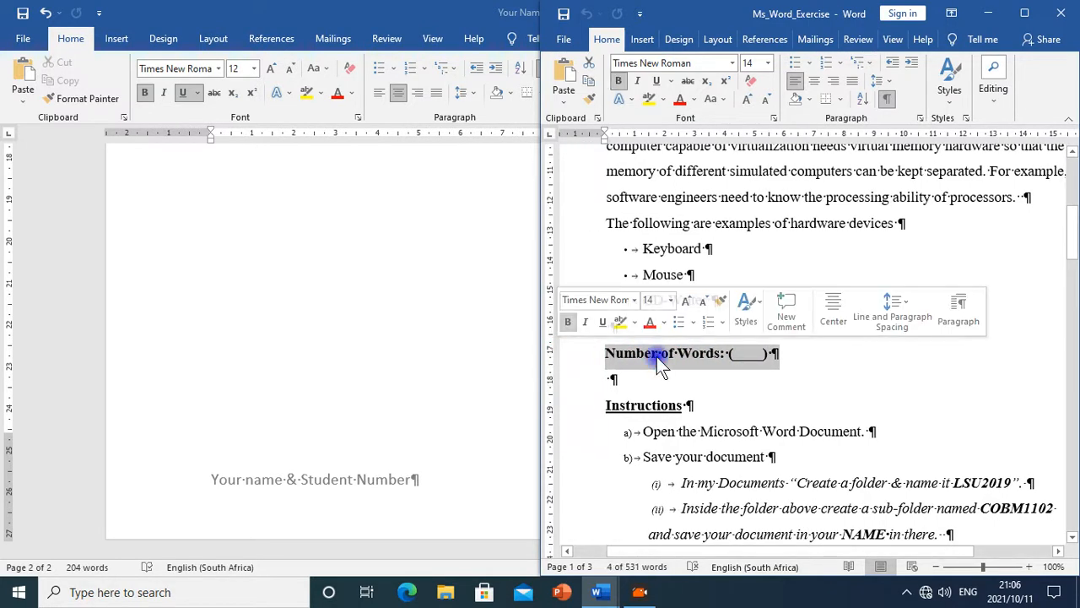
left_click(716, 169)
left_click(657, 382)
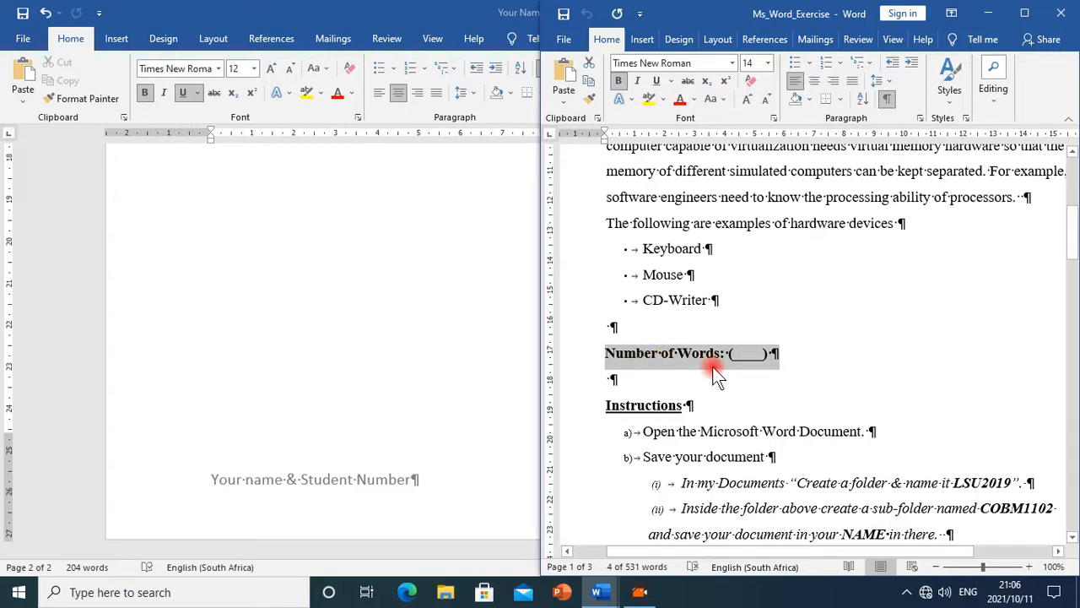
Paste the "Number of Words: (____)" line below the passage on the second page of the Your Name document
scroll(263, 426, "up", 5)
left_click(262, 353)
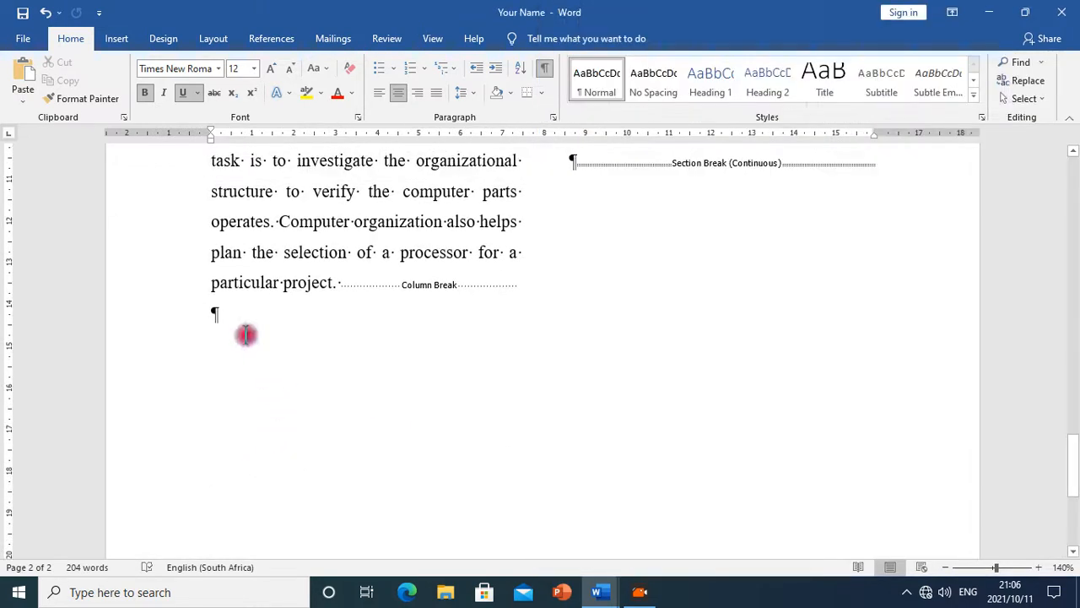
left_click(241, 322)
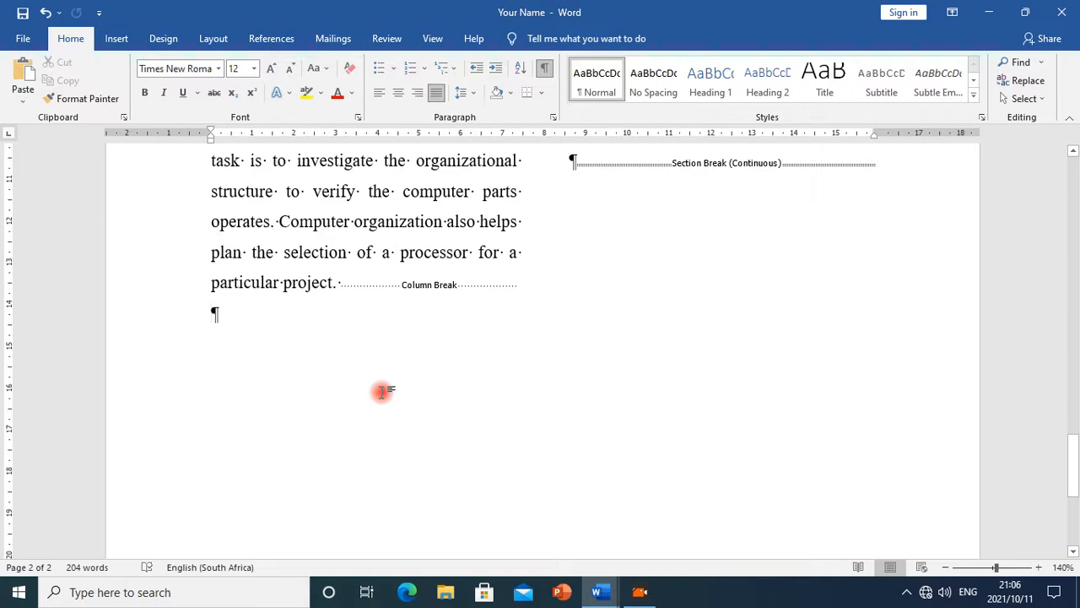
key("Return")
key("Return")
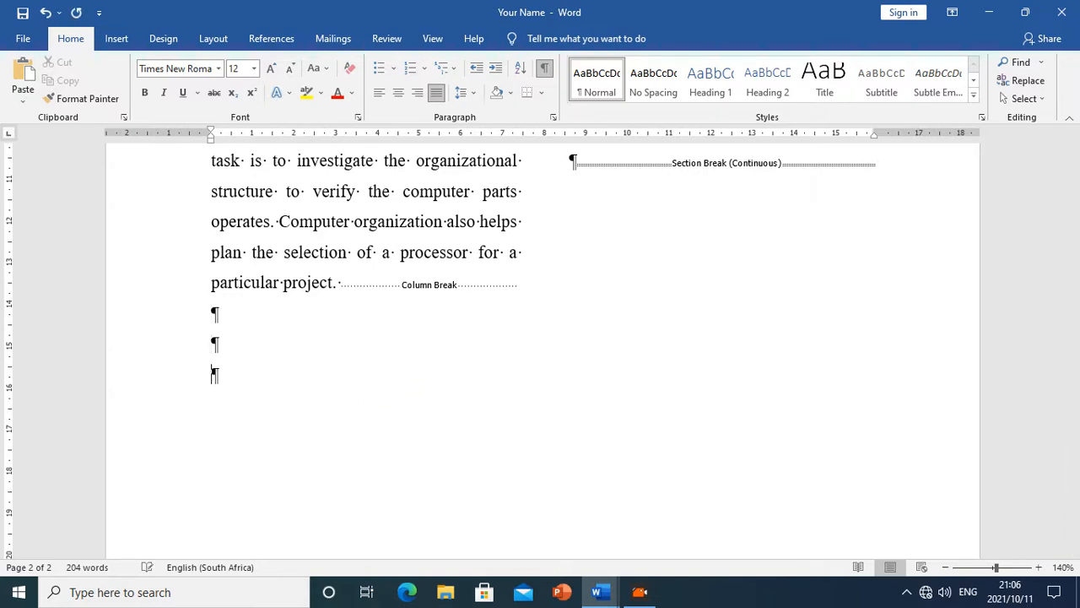
scroll(428, 386, "down", 5)
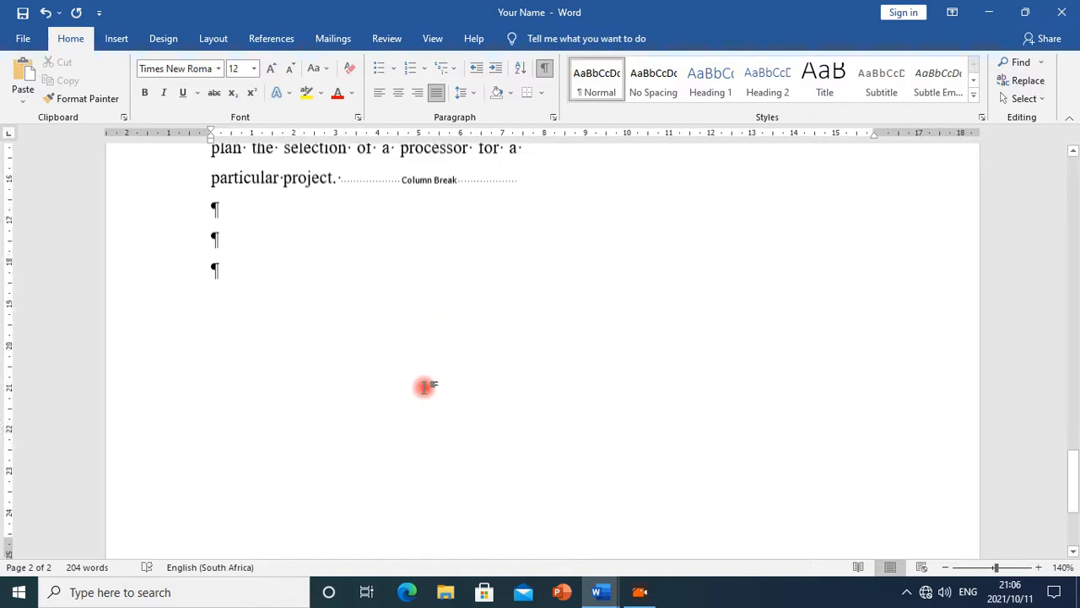
scroll(427, 386, "up", 6)
scroll(439, 392, "down", 3)
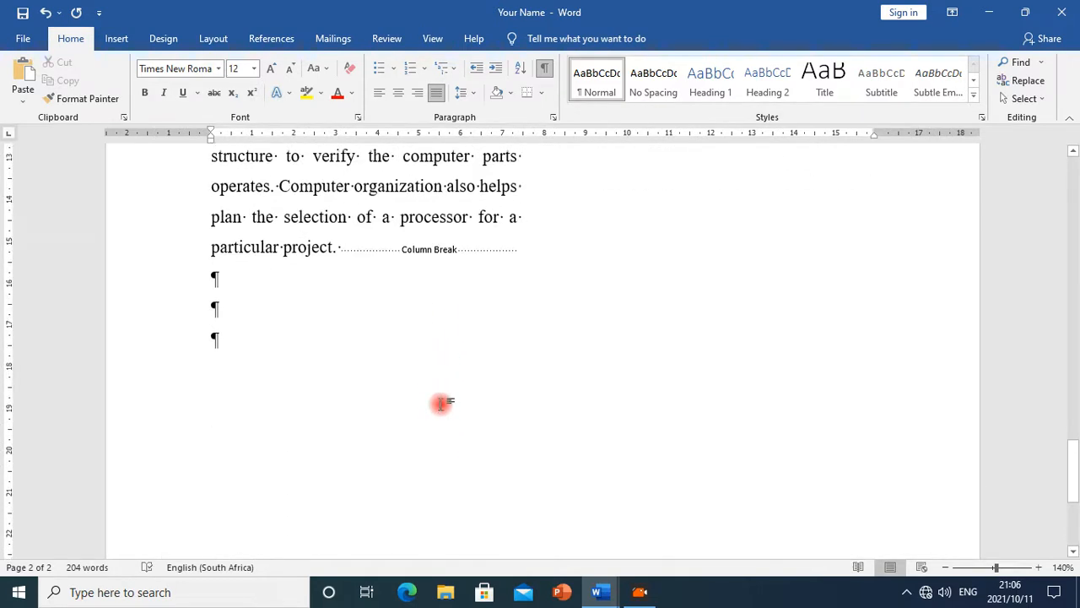
key("ctrl+v")
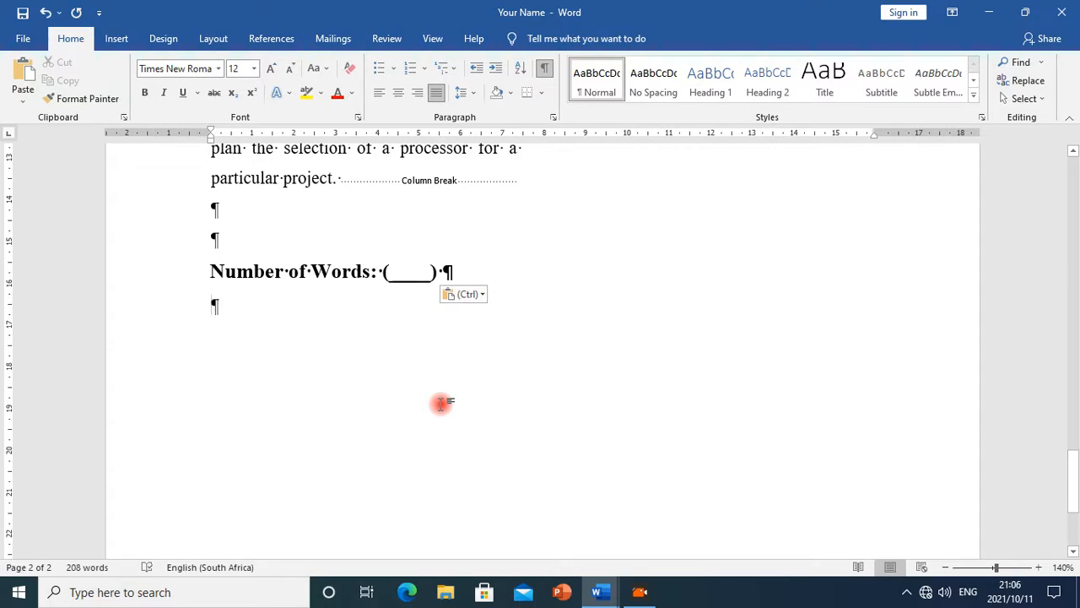
key("BackSpace")
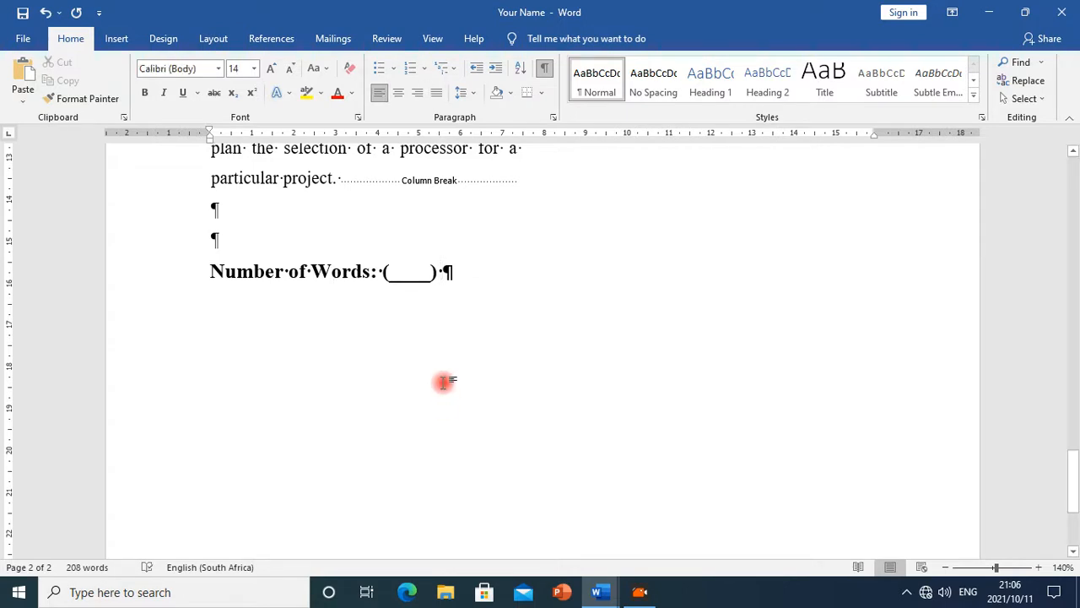
key("BackSpace")
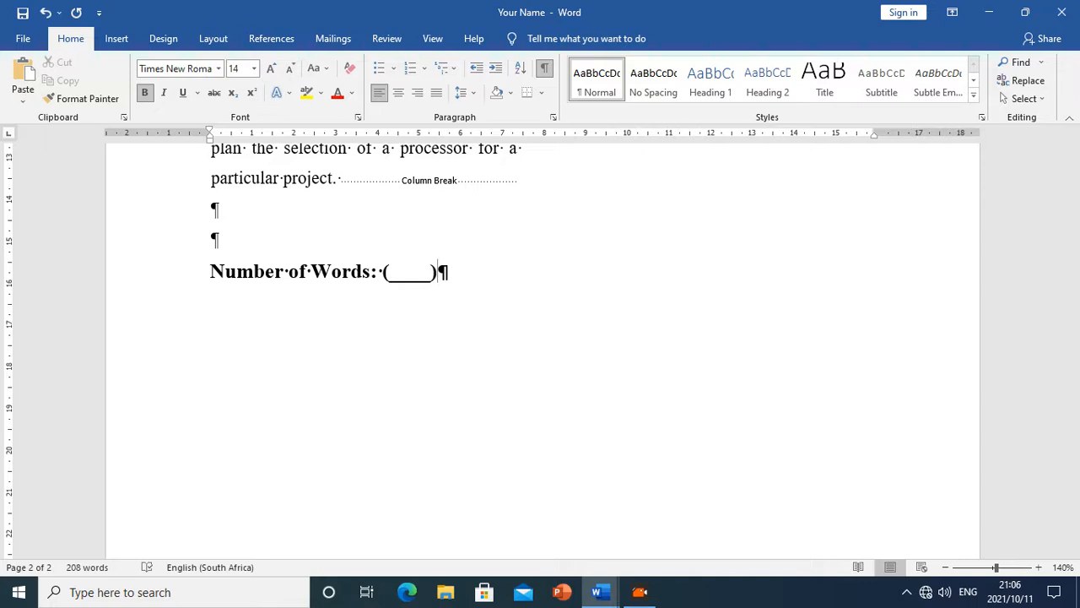
Check the document's word count, write 208 between the brackets of the Number of Words line, and save
scroll(437, 370, "up", 10)
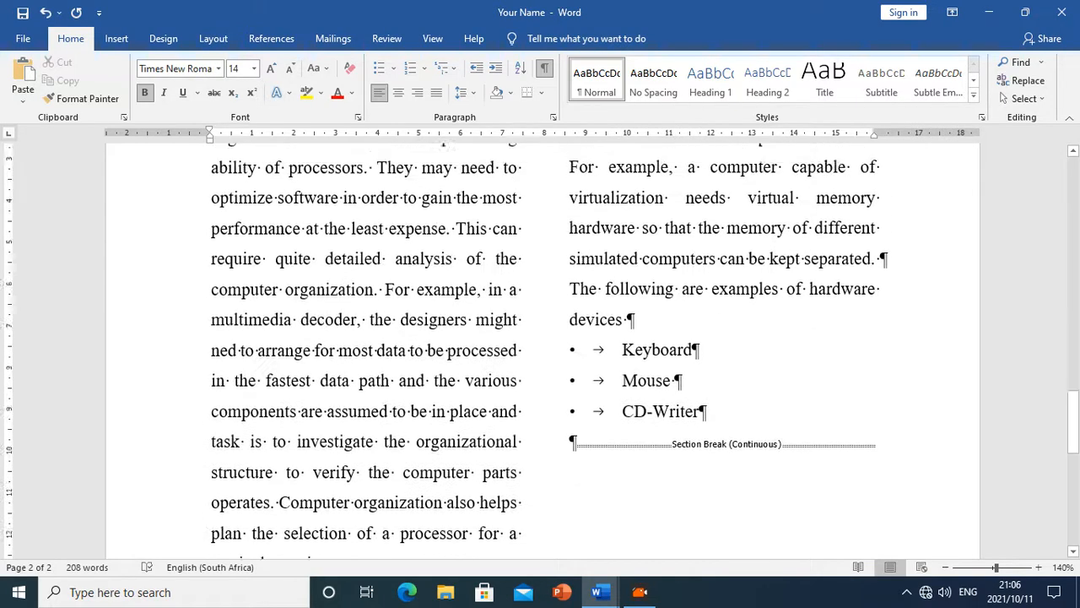
scroll(437, 369, "up", 2)
scroll(448, 386, "down", 5)
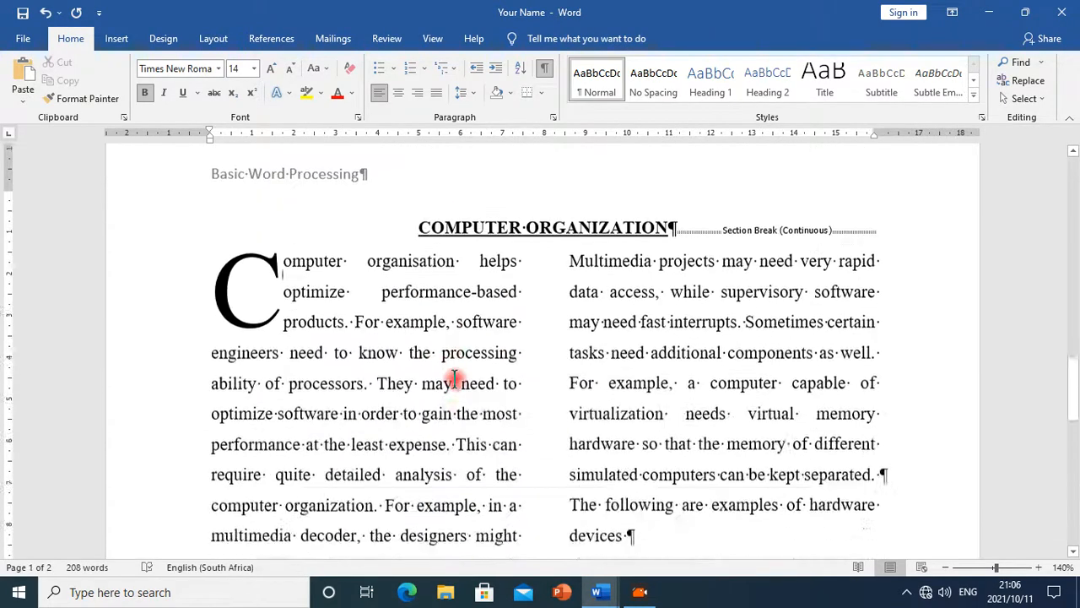
scroll(538, 297, "up", 3)
scroll(547, 313, "down", 3)
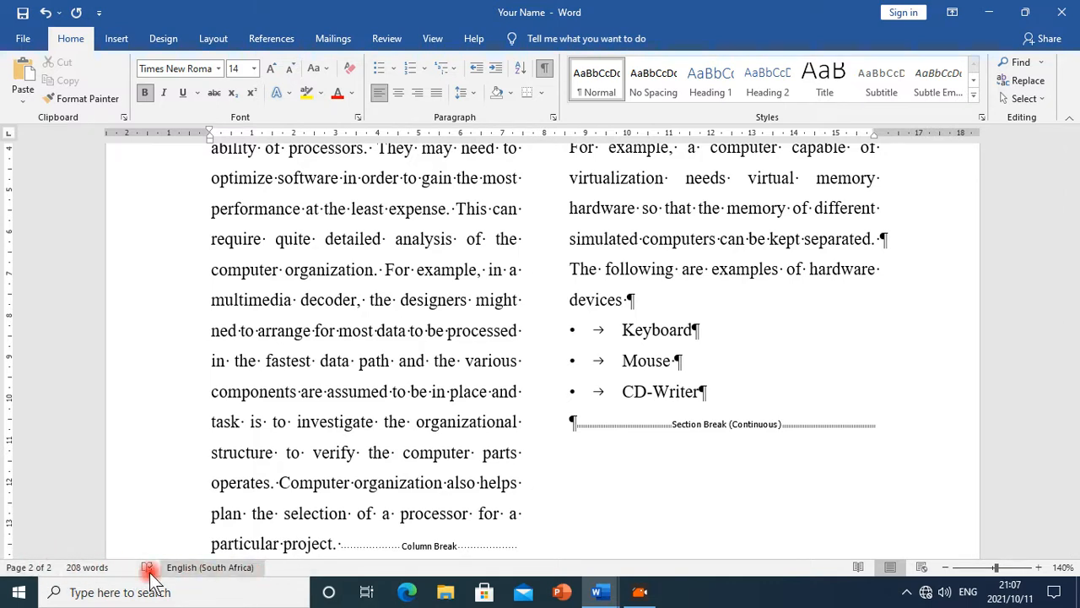
left_click(84, 570)
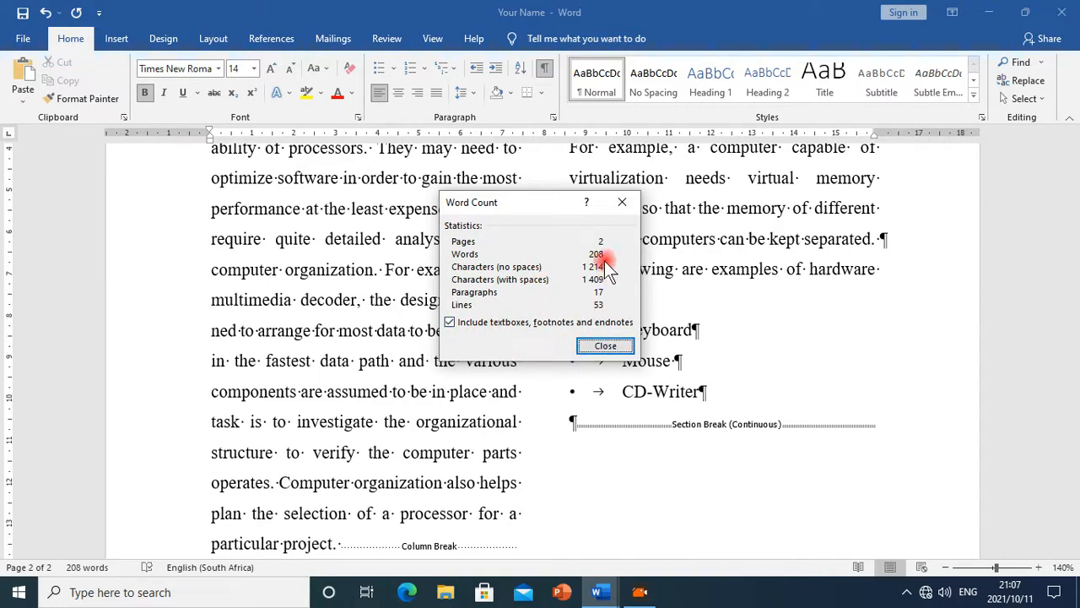
left_click(606, 347)
scroll(627, 424, "down", 5)
left_click(426, 303)
left_click(429, 272)
key("BackSpace")
key("BackSpace")
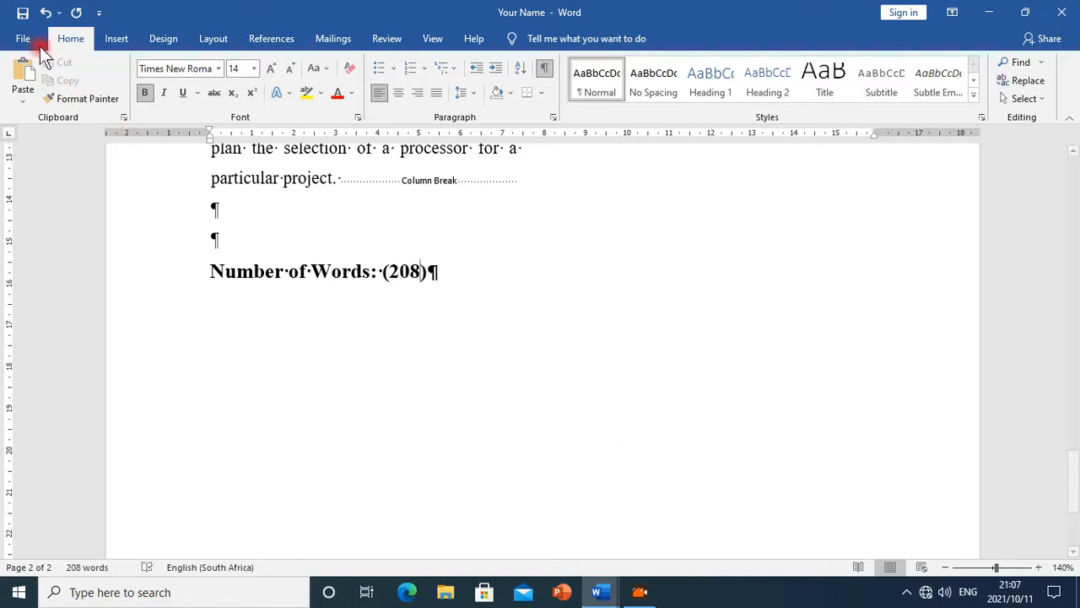
left_click(20, 14)
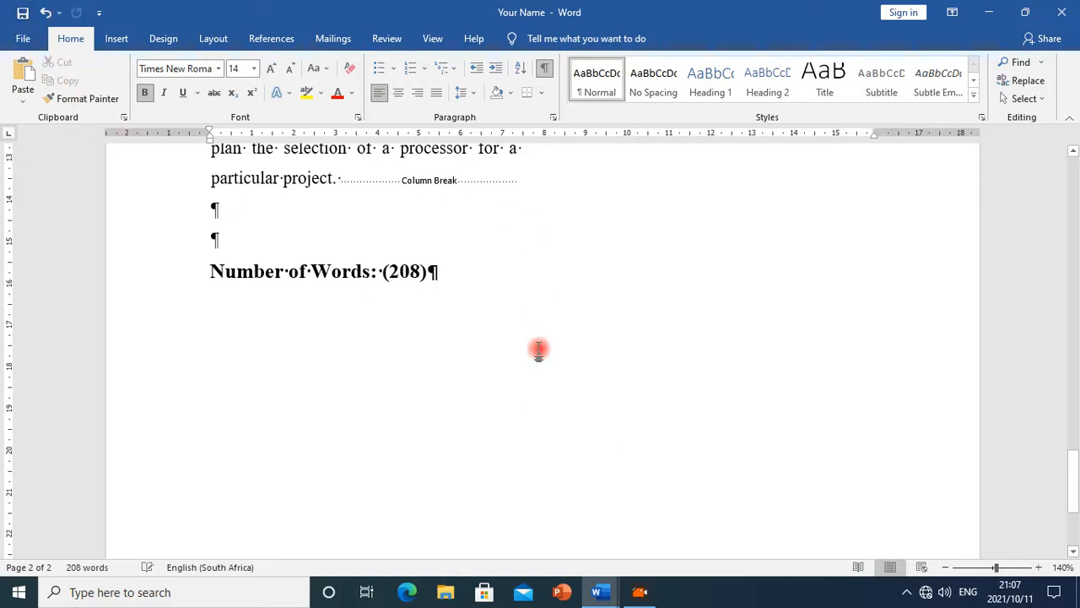
Try to copy the university table from the Ms_Word_Exercise document
mouse_move(597, 592)
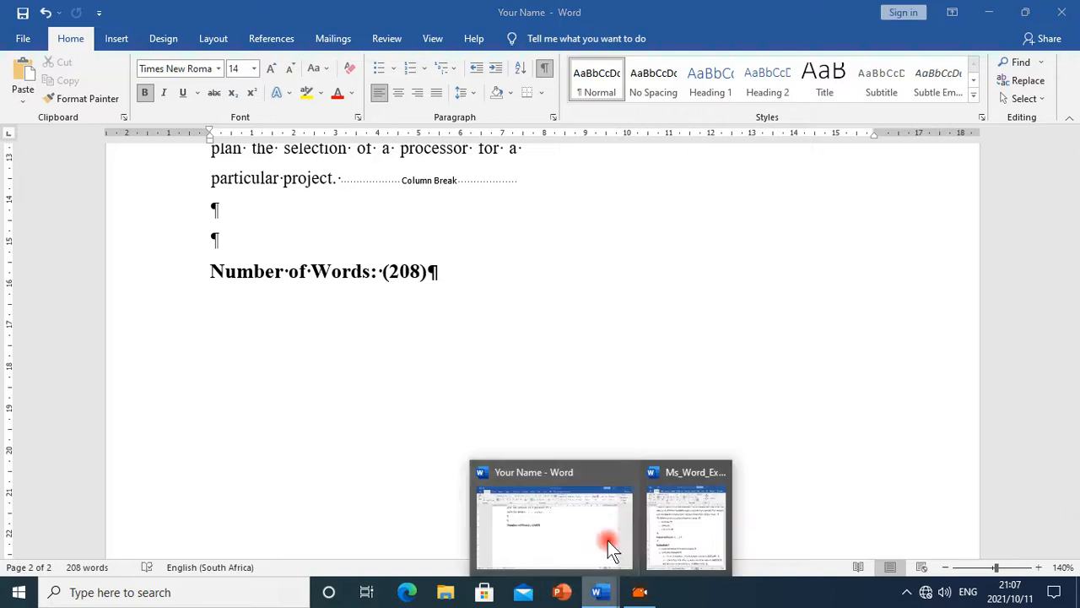
left_click(658, 539)
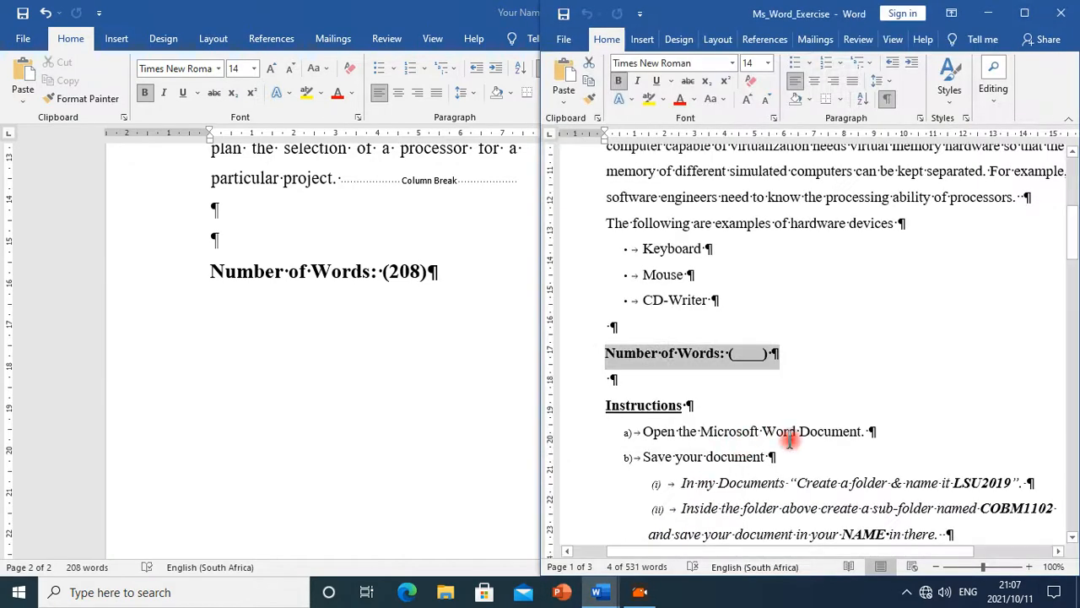
scroll(790, 437, "down", 10)
scroll(790, 437, "down", 7)
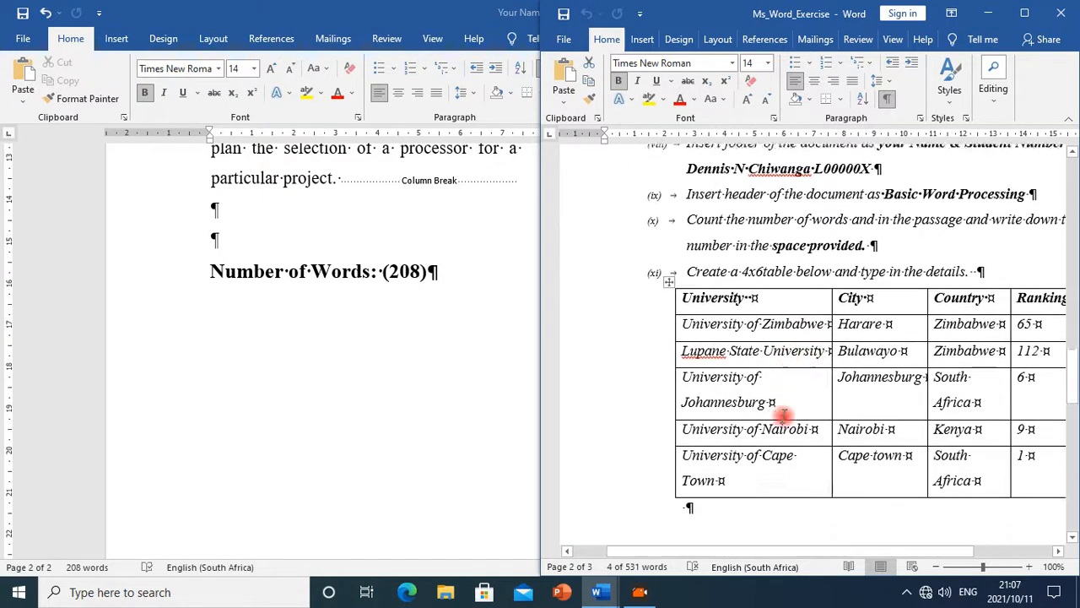
scroll(783, 413, "down", 1)
left_click_drag(721, 554, 750, 542)
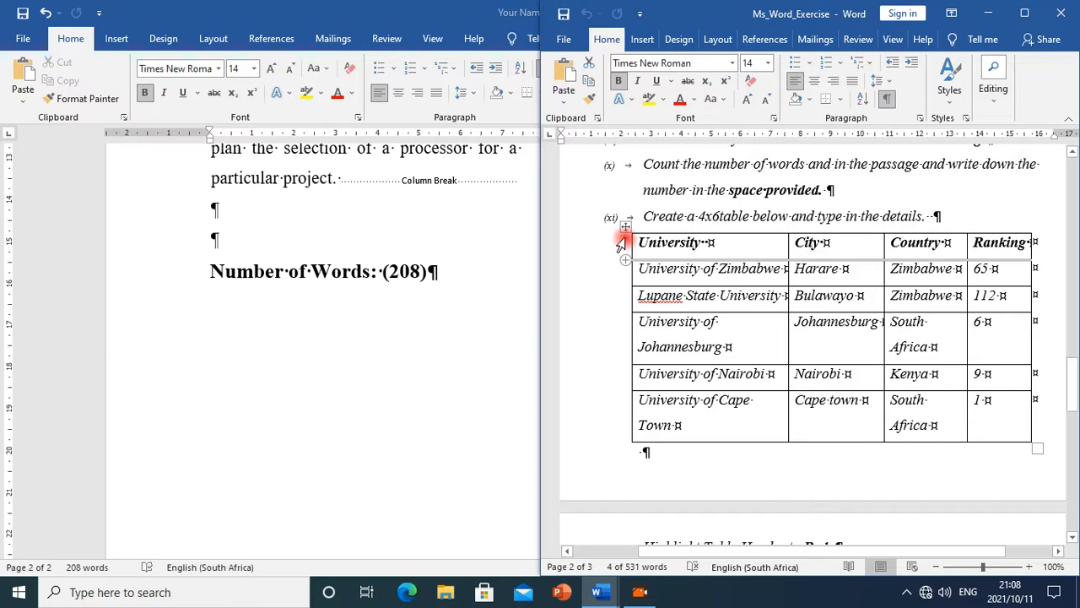
left_click(626, 224)
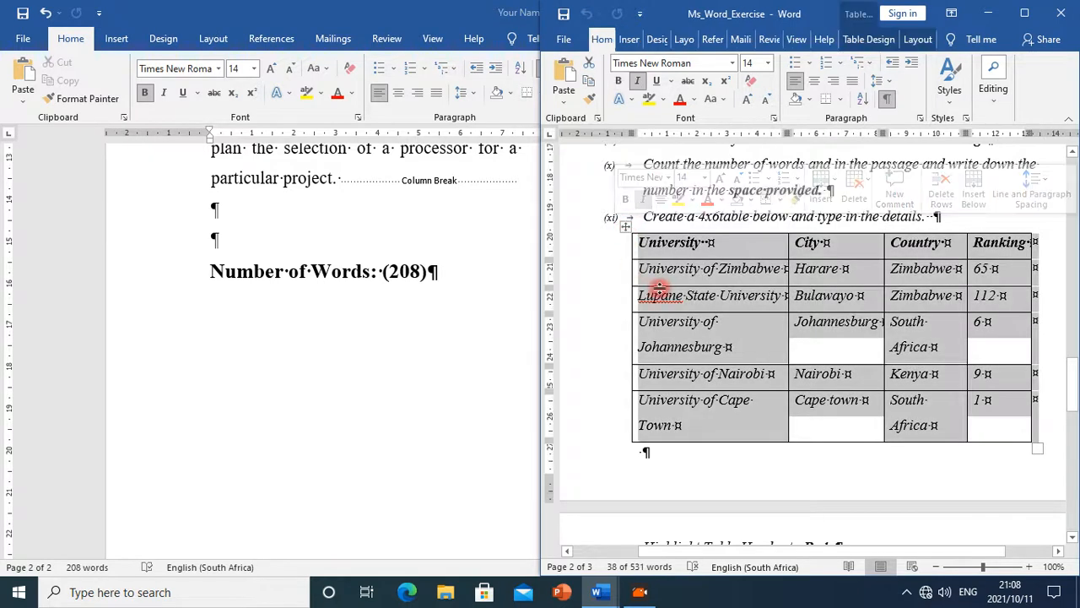
left_click_drag(642, 241, 974, 414)
right_click(918, 328)
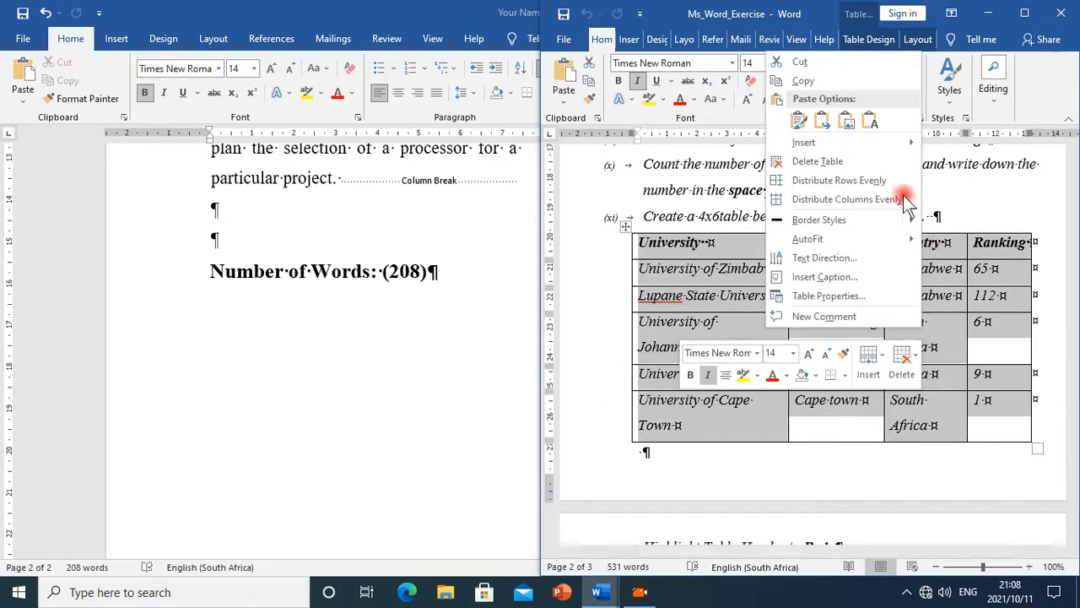
left_click(798, 124)
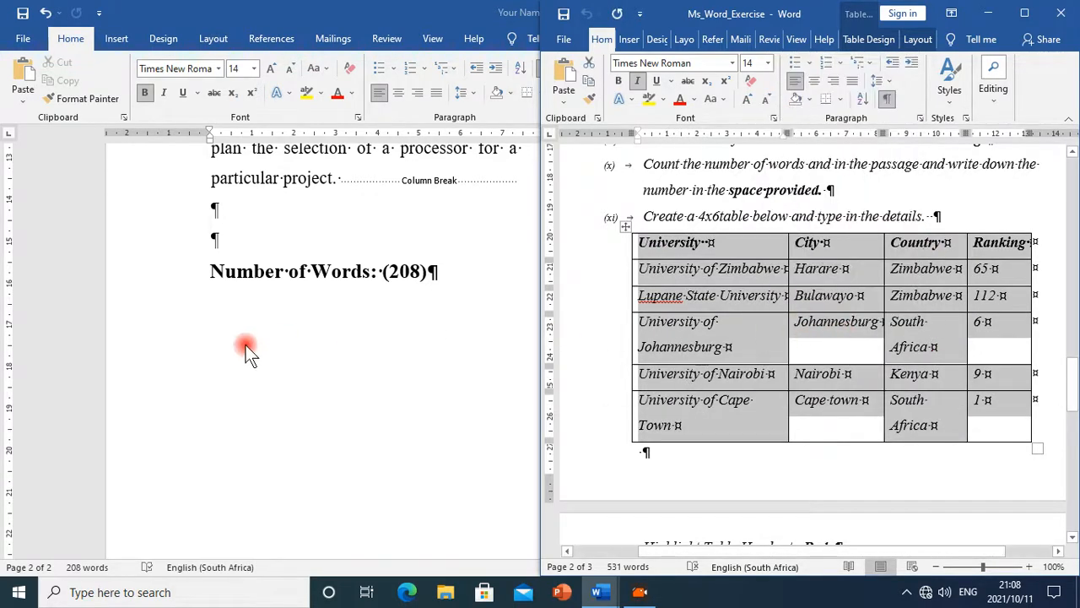
Examine the university table and its instructions in the Ms_Word_Exercise document
scroll(219, 341, "down", 4)
scroll(221, 337, "up", 5)
scroll(489, 363, "down", 1)
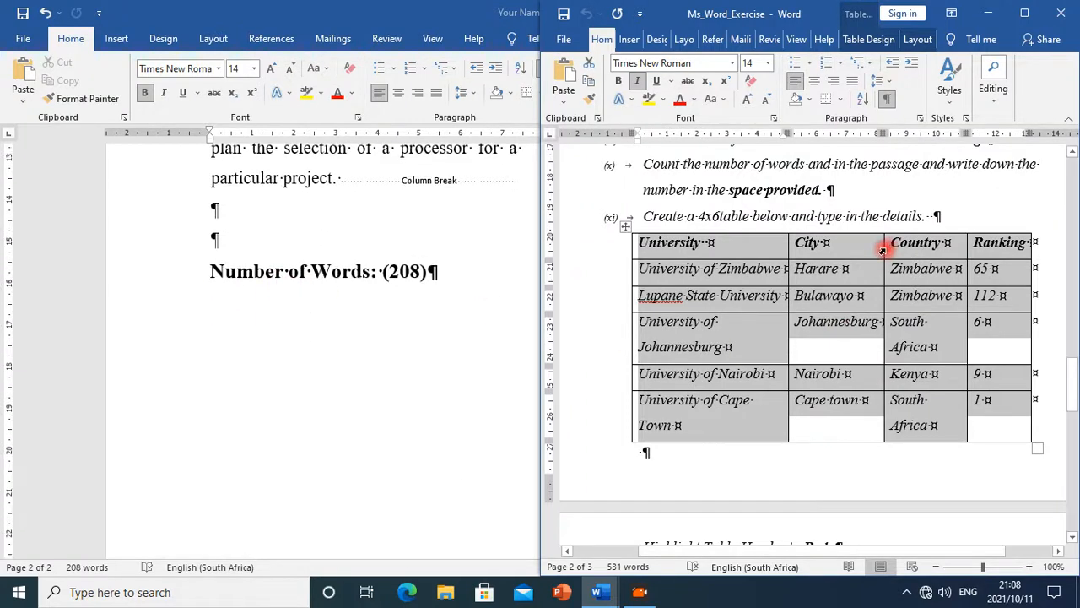
scroll(824, 251, "down", 4)
scroll(823, 257, "up", 3)
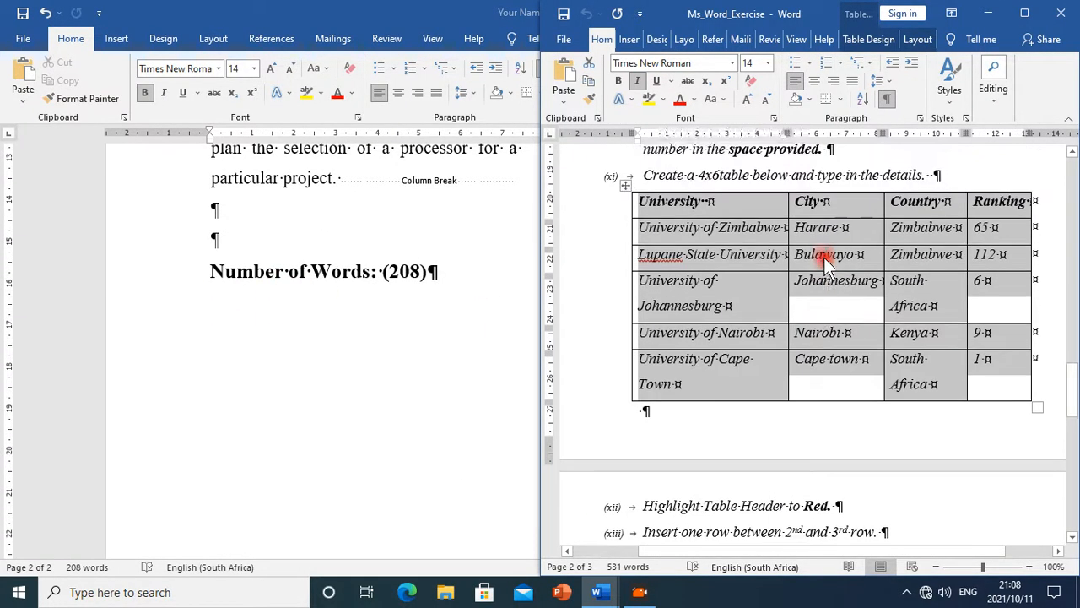
scroll(824, 256, "up", 5)
scroll(815, 251, "down", 3)
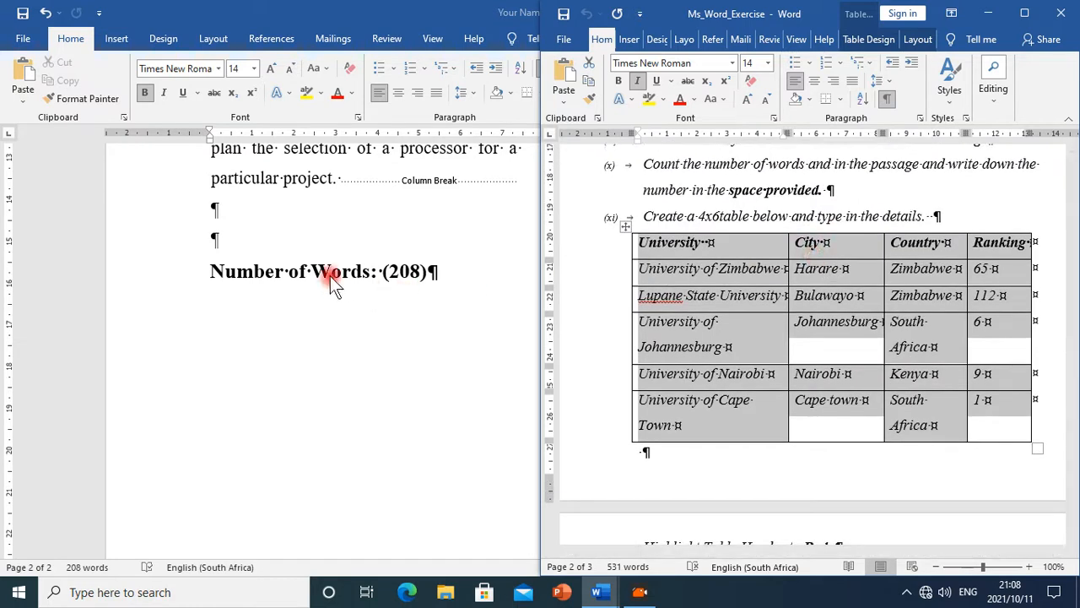
Remove one blank line above the Number of Words line and add empty paragraphs below it
left_click(214, 239)
left_click(221, 242)
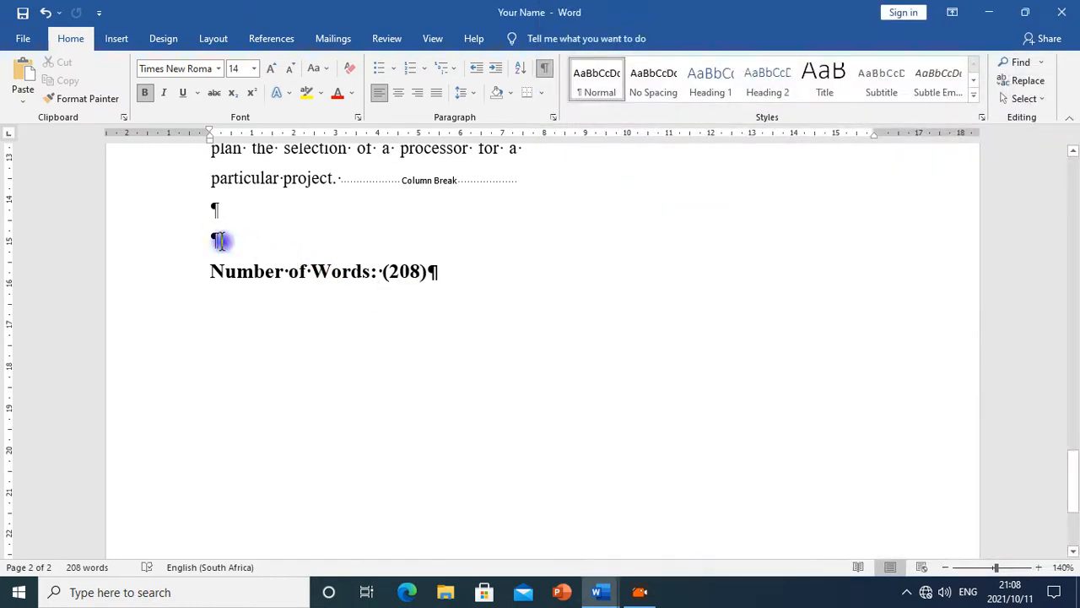
left_click(444, 279)
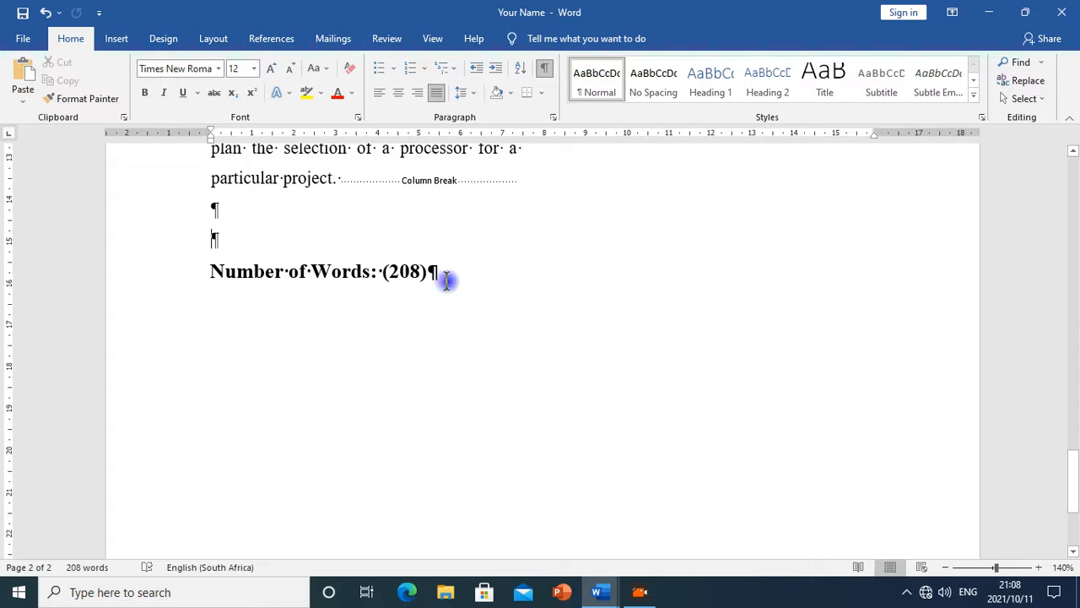
key("Return")
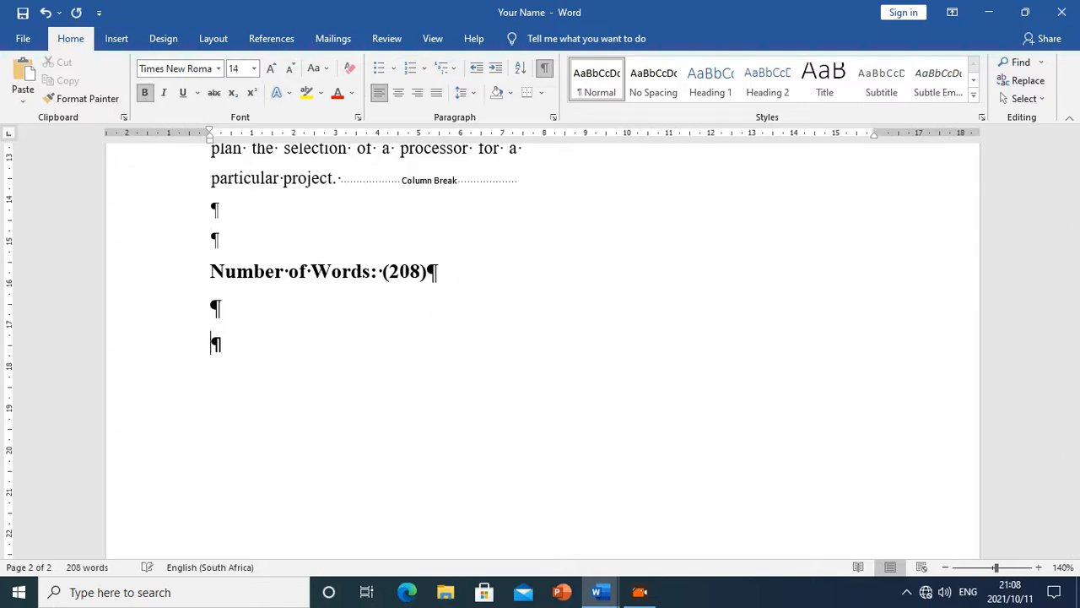
left_click(289, 217)
key("Delete")
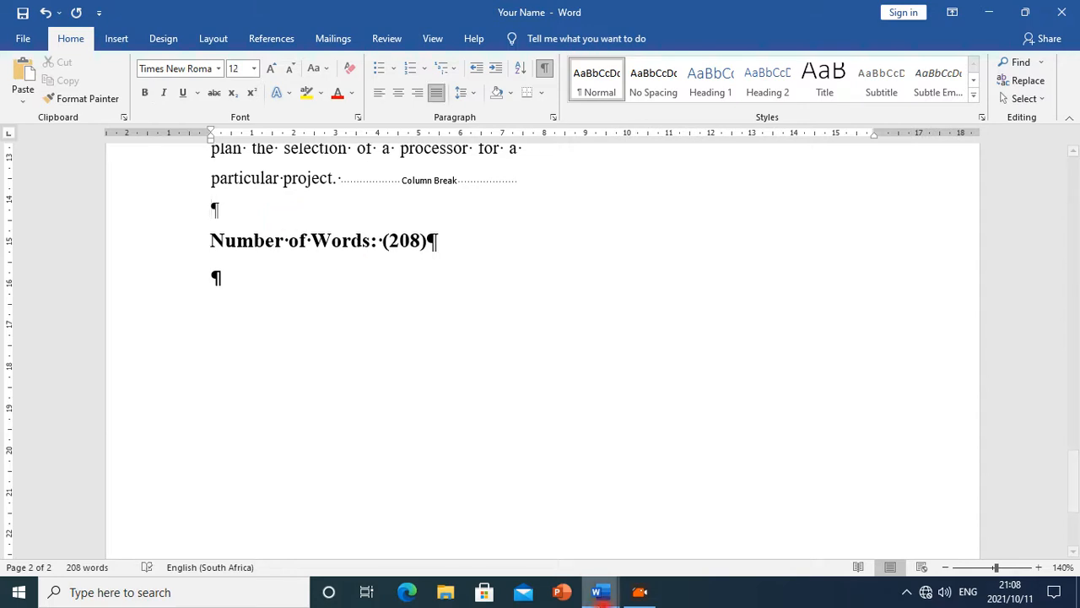
mouse_move(601, 595)
left_click(691, 451)
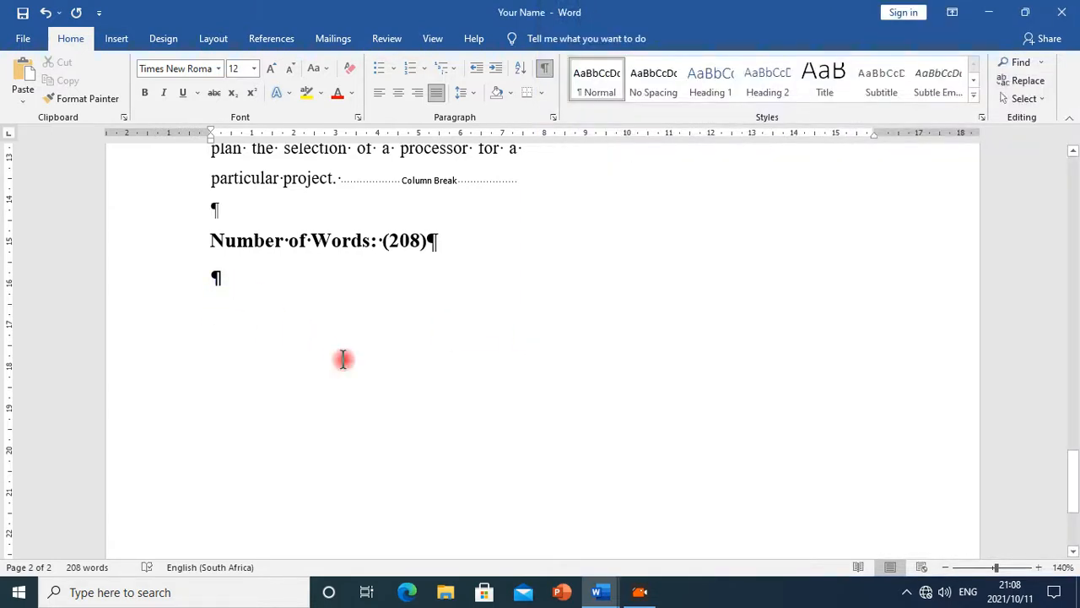
left_click(216, 282)
key("Return")
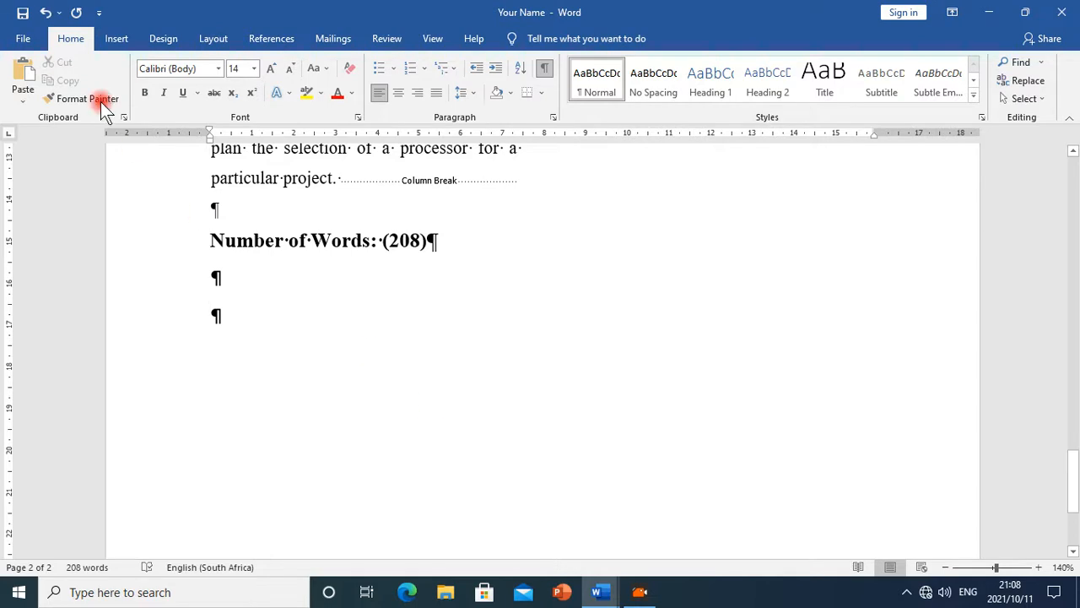
Start inserting a table below the Number of Words line after checking the exercise table
mouse_move(598, 591)
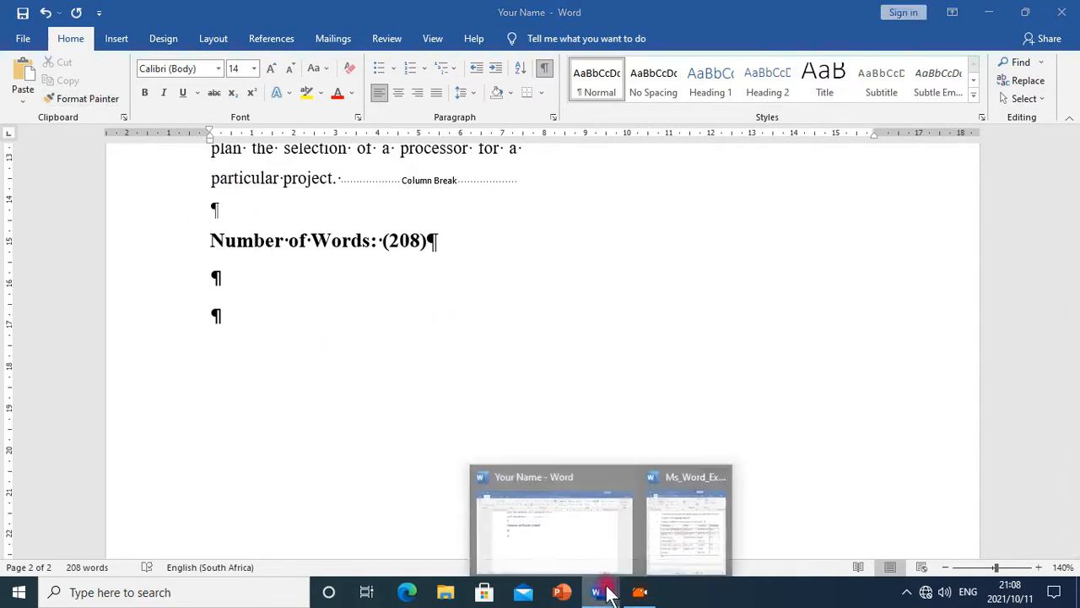
left_click(683, 536)
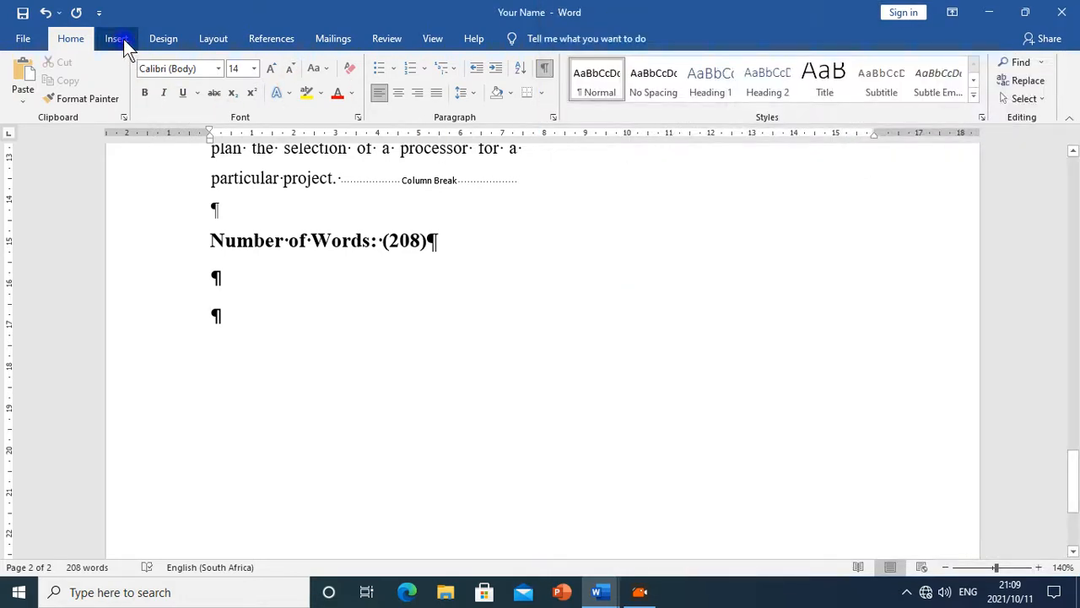
left_click(123, 38)
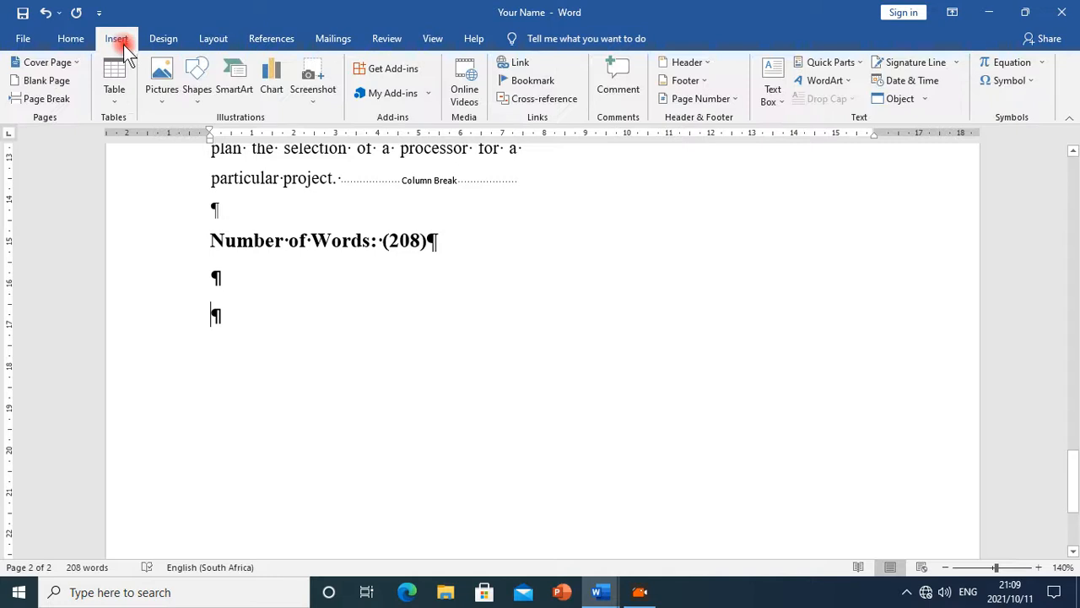
left_click(117, 99)
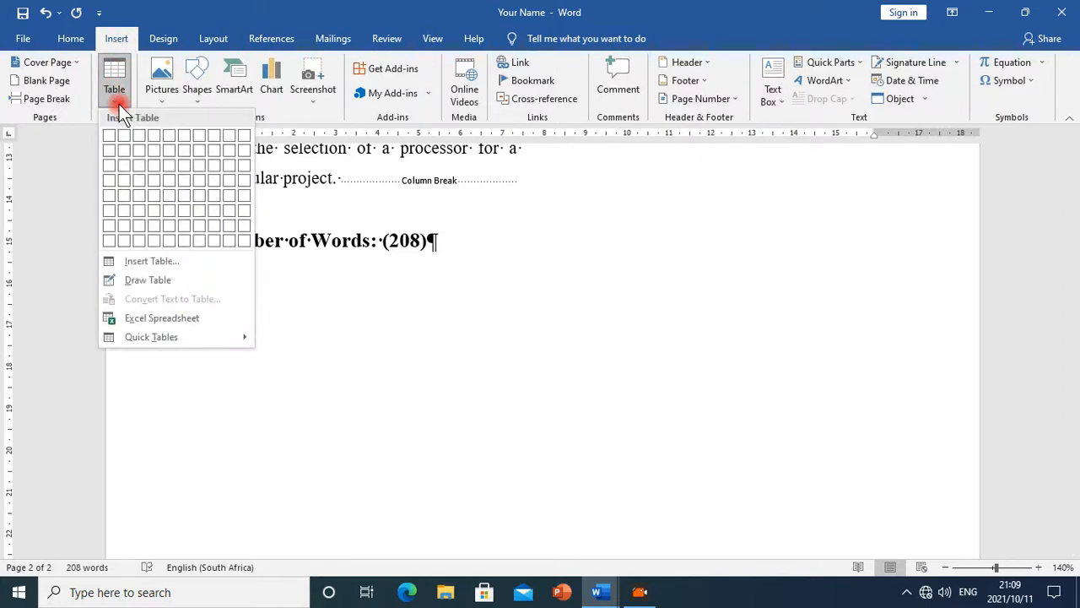
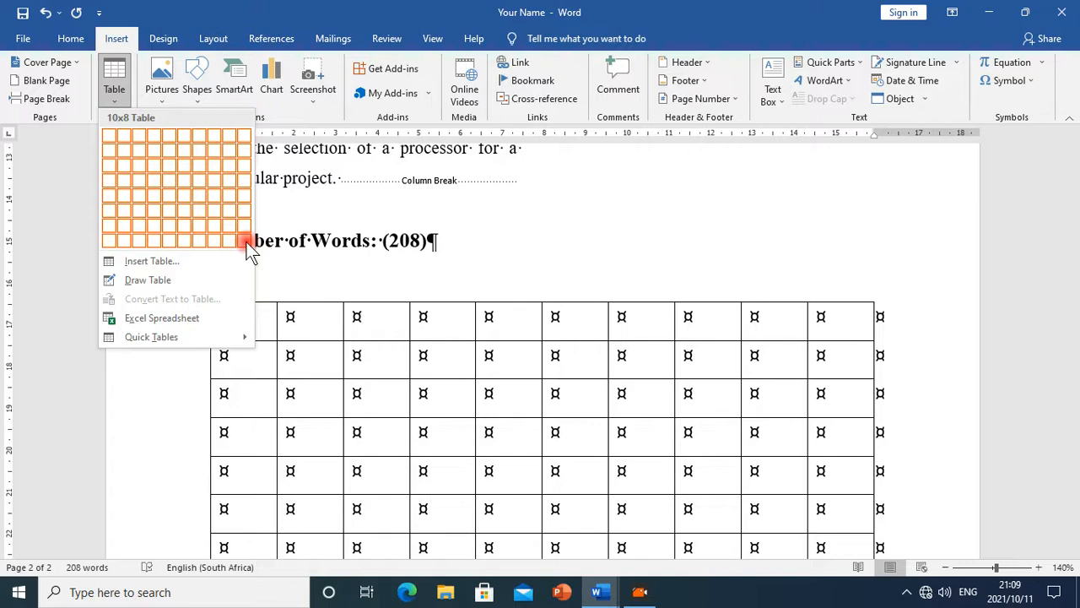
Insert a table with 4 columns and 6 rows below the Number of Words line
left_click(152, 263)
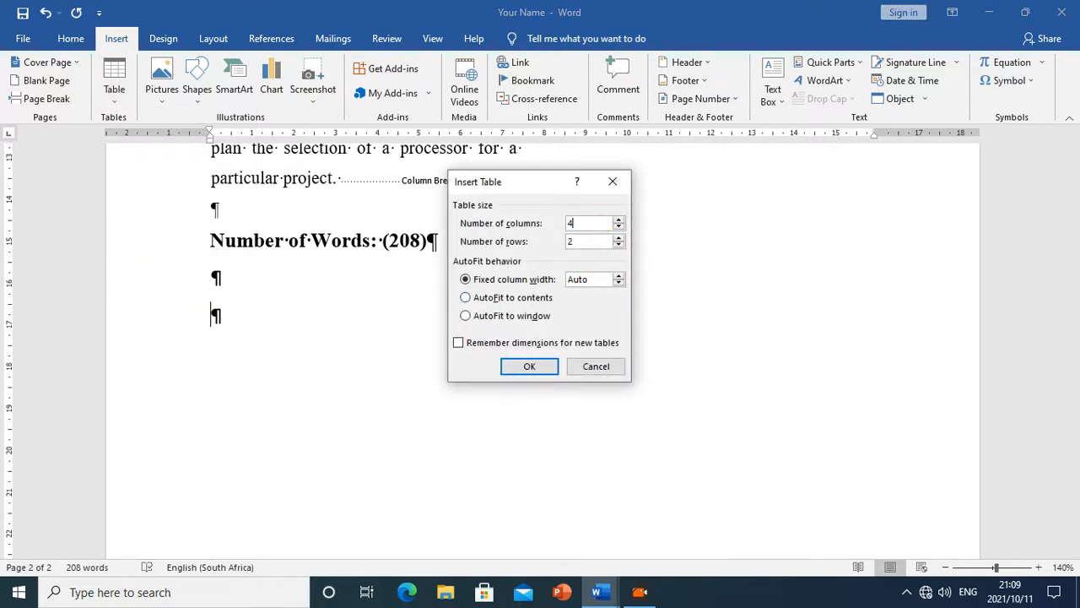
left_click(498, 242)
left_click(525, 366)
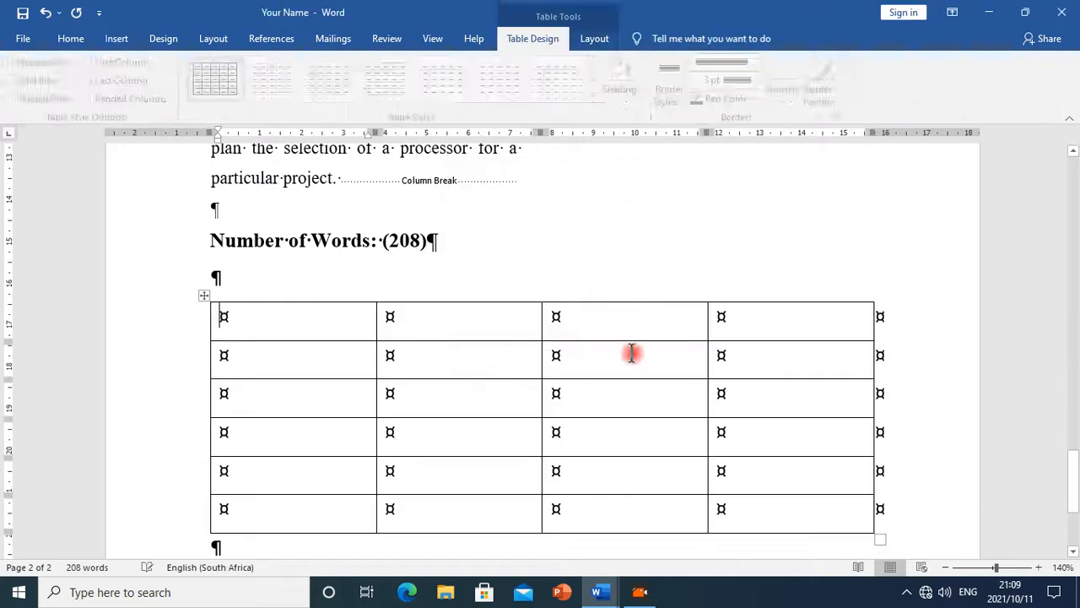
Select the whole new table and paste the copied university data into it, overwriting the cells
scroll(605, 435, "down", 3)
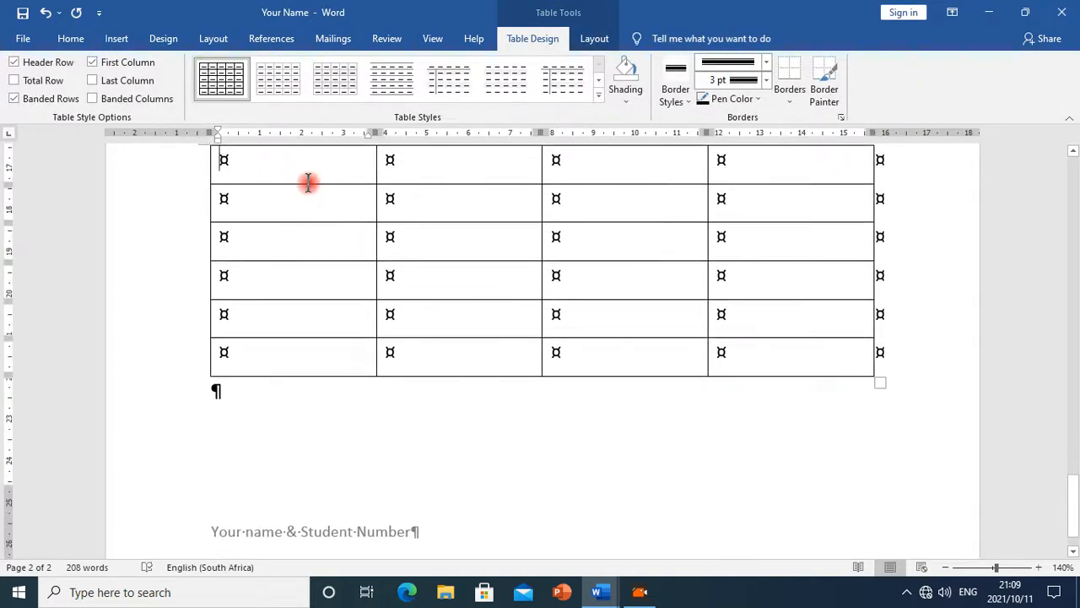
scroll(308, 182, "up", 1)
left_click_drag(254, 227, 819, 405)
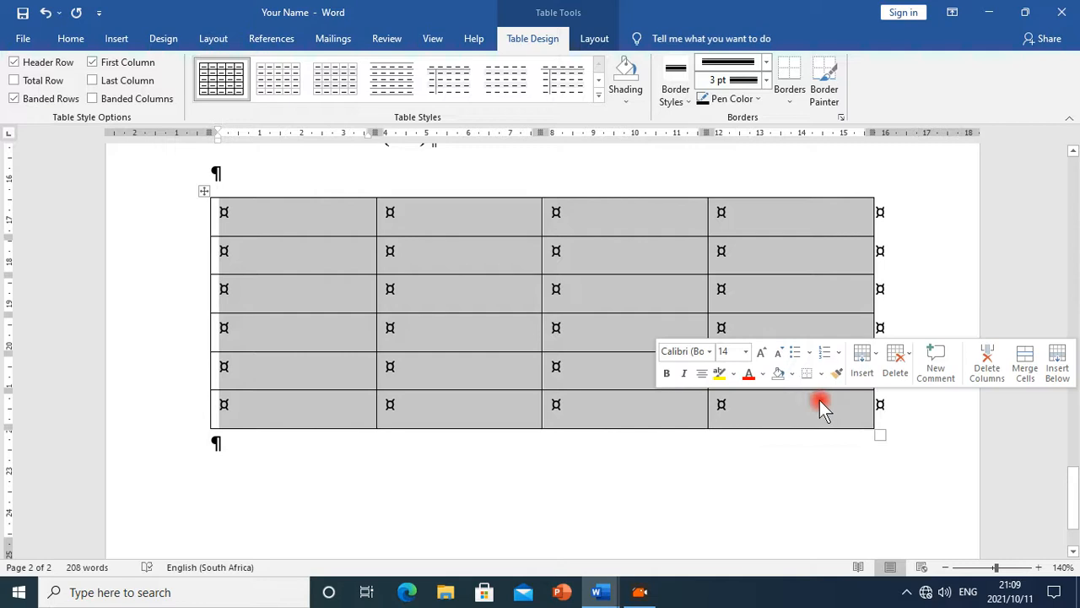
right_click(597, 280)
mouse_move(626, 363)
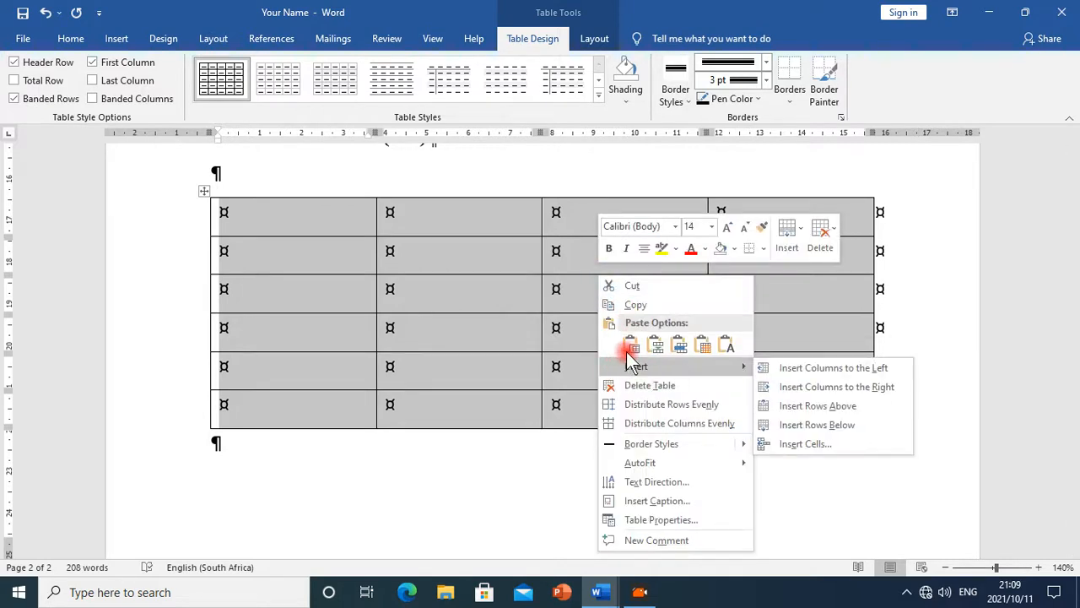
left_click(632, 346)
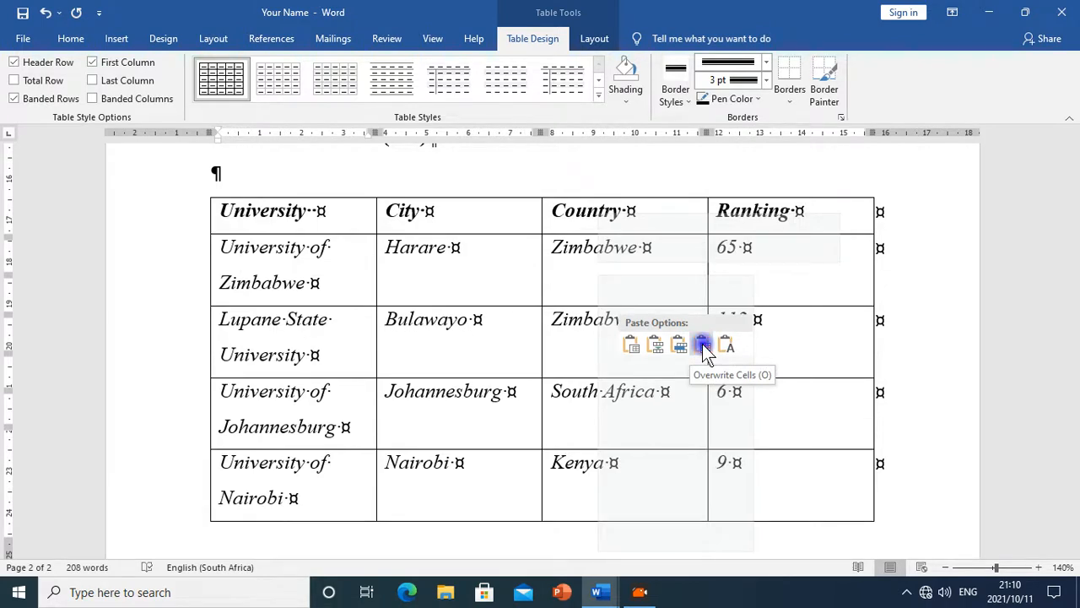
left_click(703, 346)
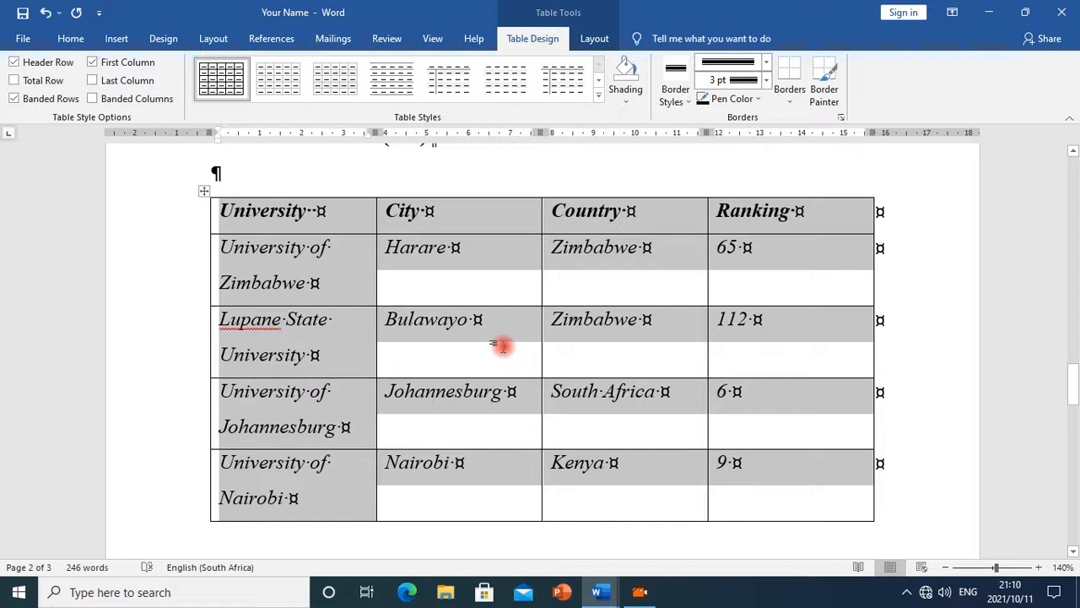
Resize the table's column borders so the University column is wide enough for each name on one line
left_click(502, 346)
scroll(760, 329, "down", 2)
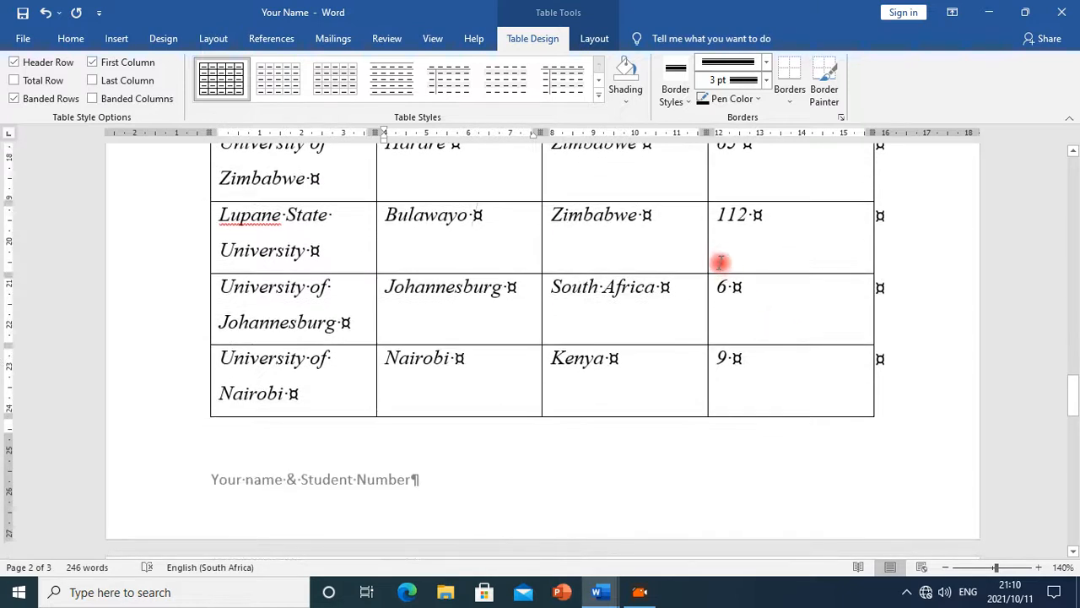
left_click_drag(706, 259, 753, 250)
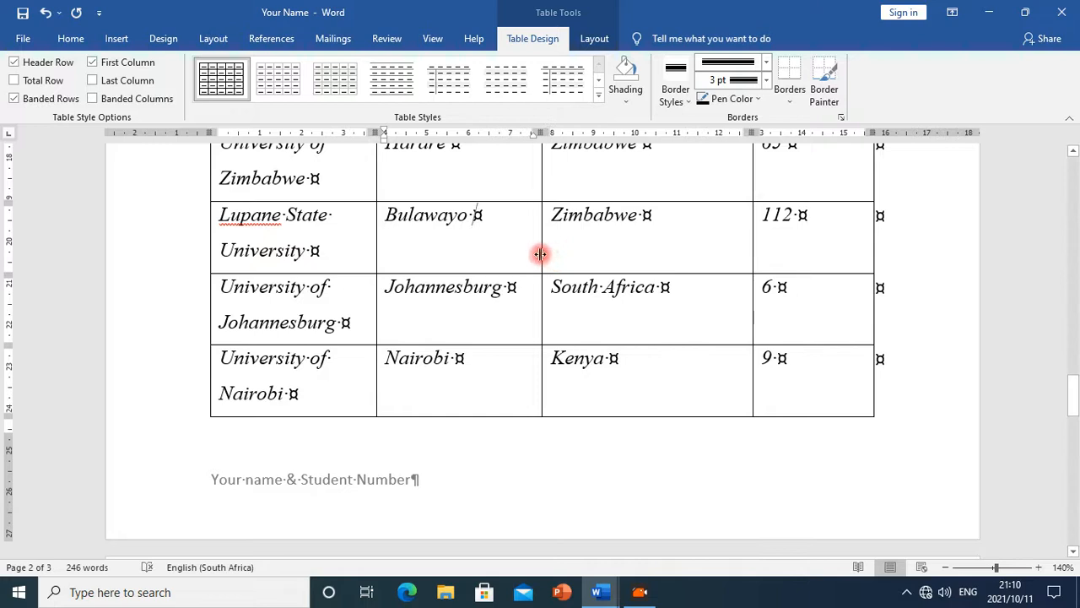
left_click_drag(541, 253, 607, 269)
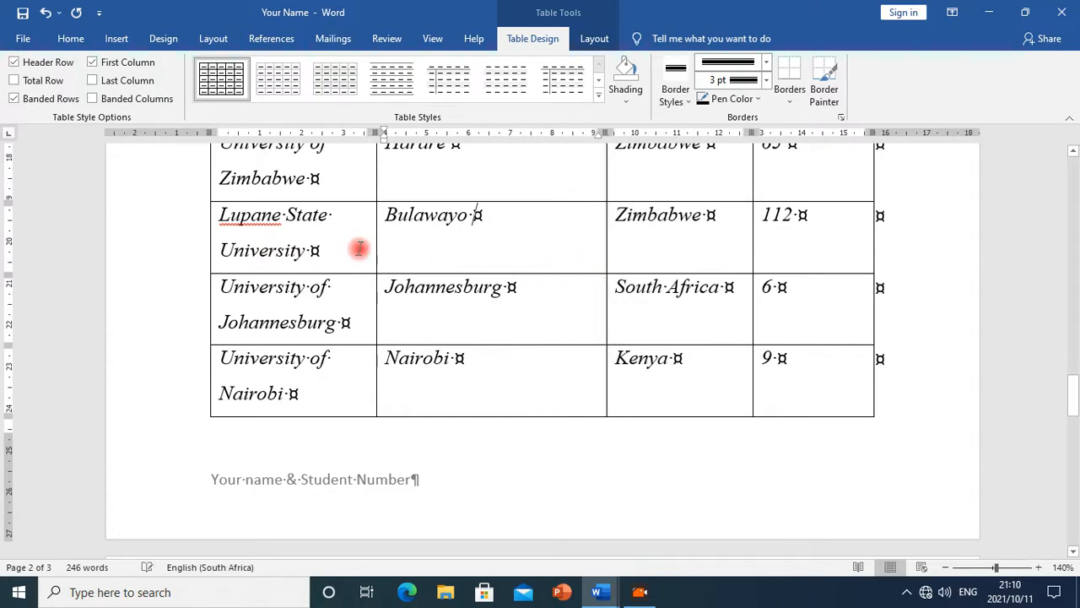
left_click_drag(375, 251, 472, 265)
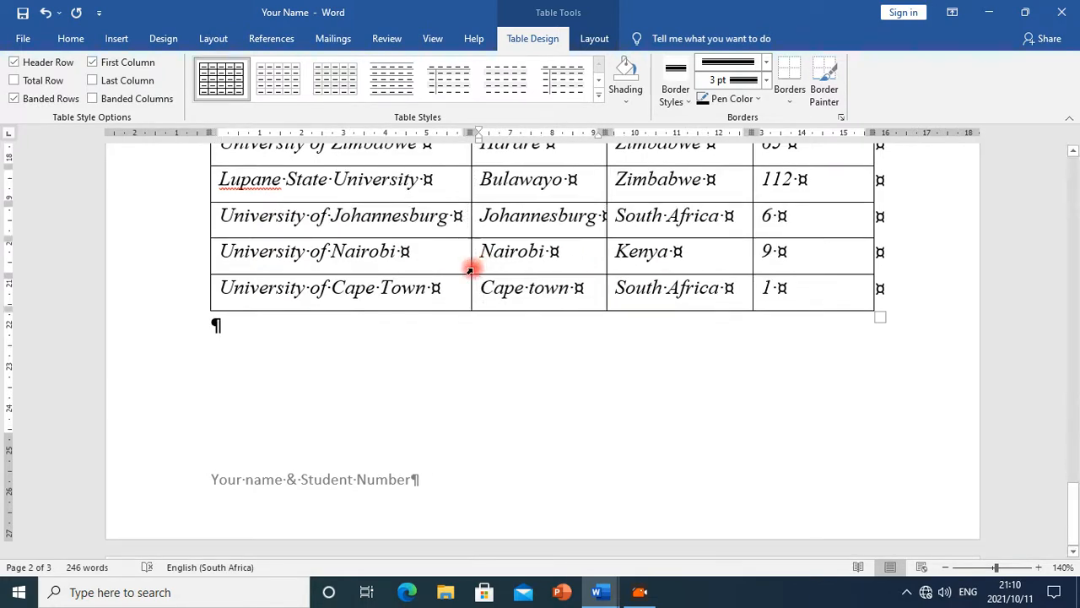
Compare the new table with the table in the Ms_Word_Exercise document
scroll(570, 380, "up", 5)
scroll(574, 413, "down", 5)
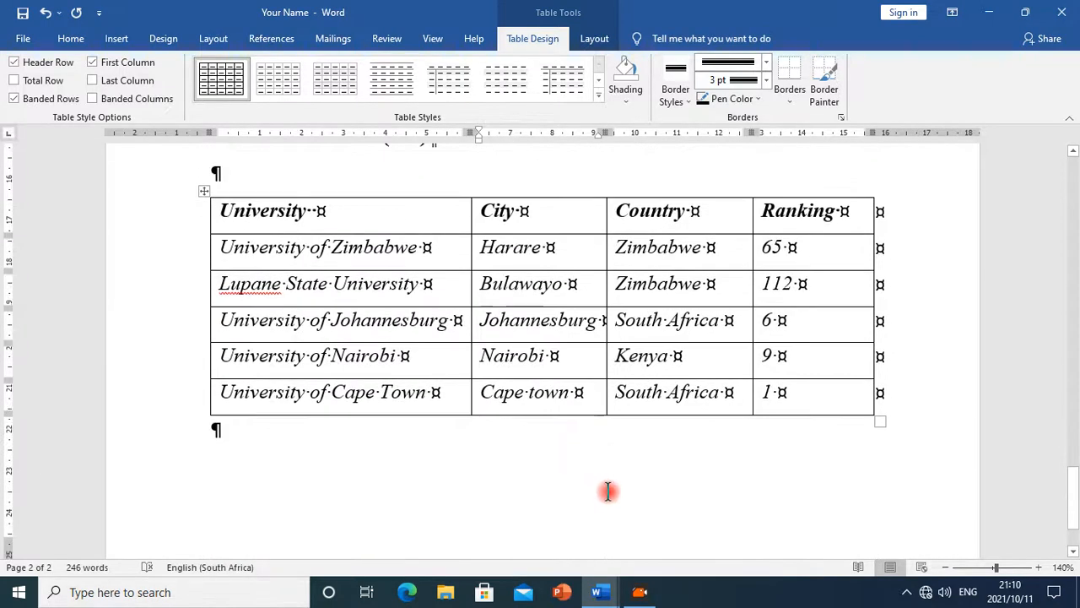
mouse_move(615, 591)
left_click(712, 538)
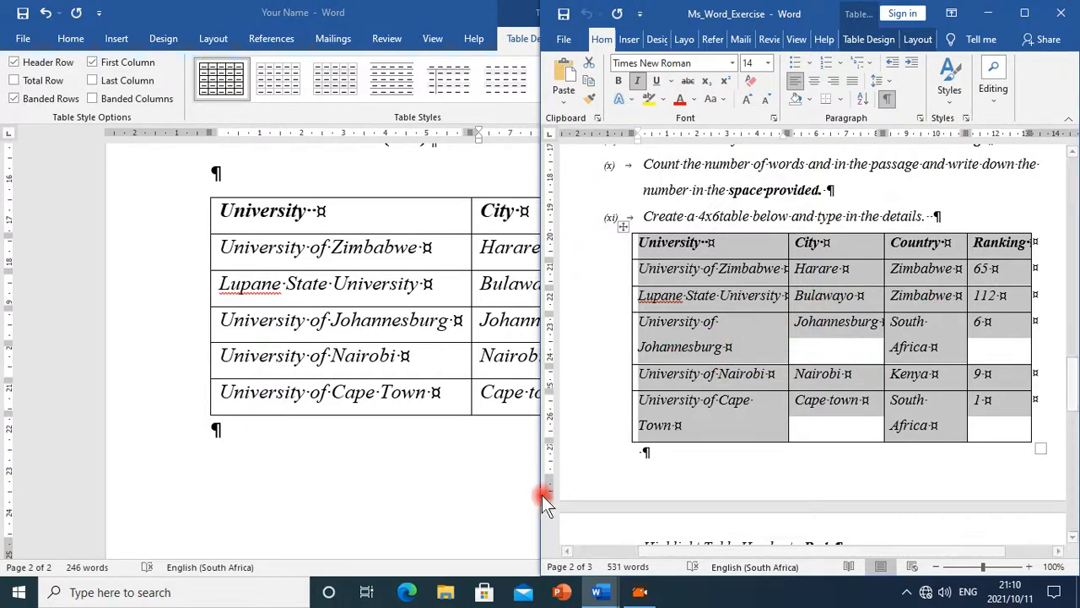
left_click(454, 418)
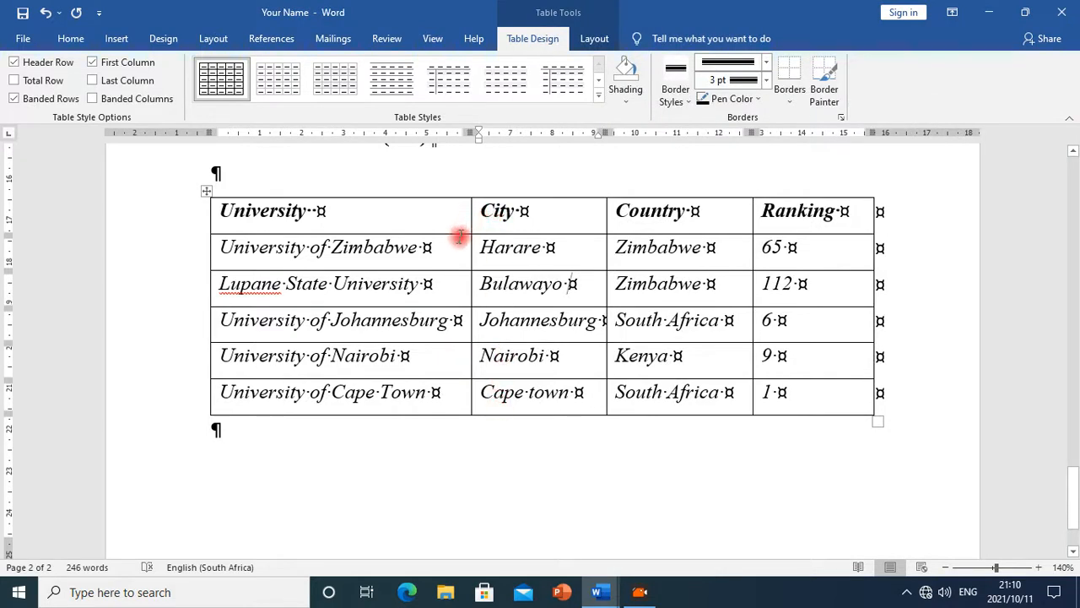
Try to reduce the table's row heights by moving the row borders
left_click_drag(457, 234, 457, 224)
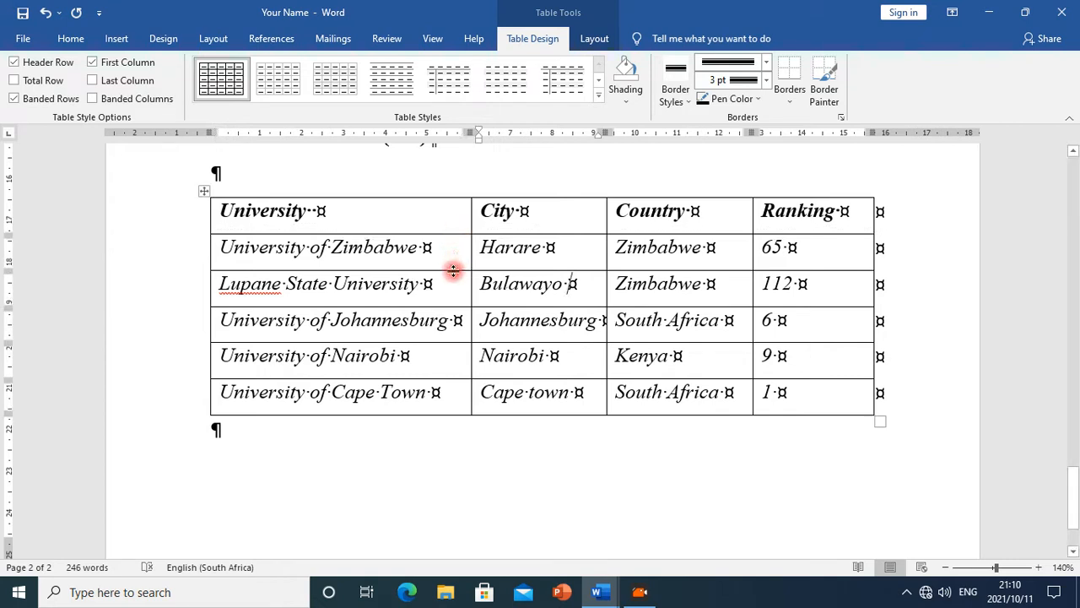
left_click_drag(454, 271, 456, 251)
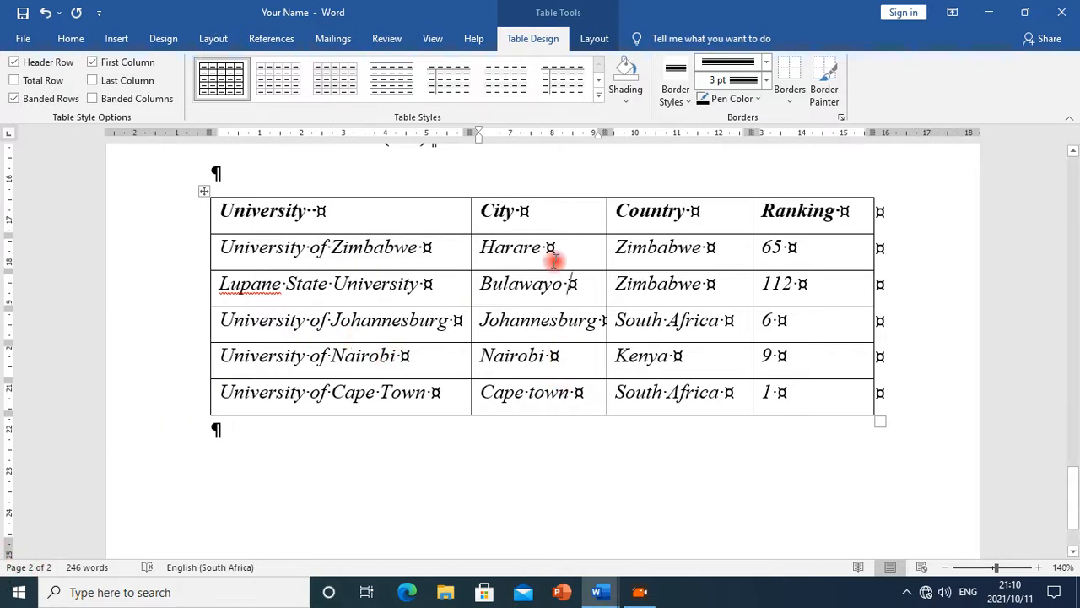
left_click(431, 320)
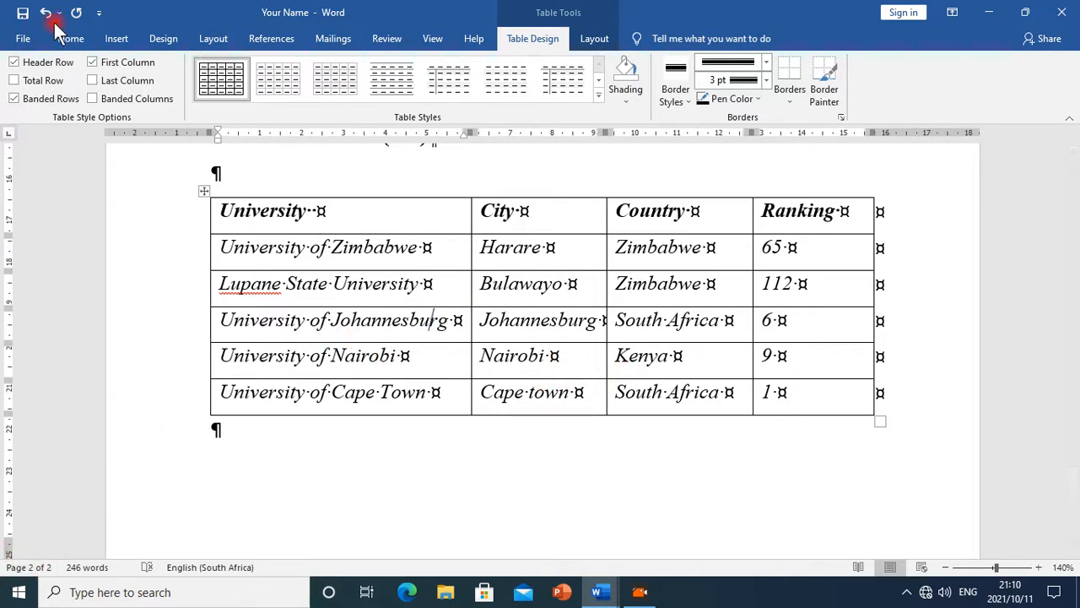
Select the whole table and reduce its font size to 12
left_click(71, 38)
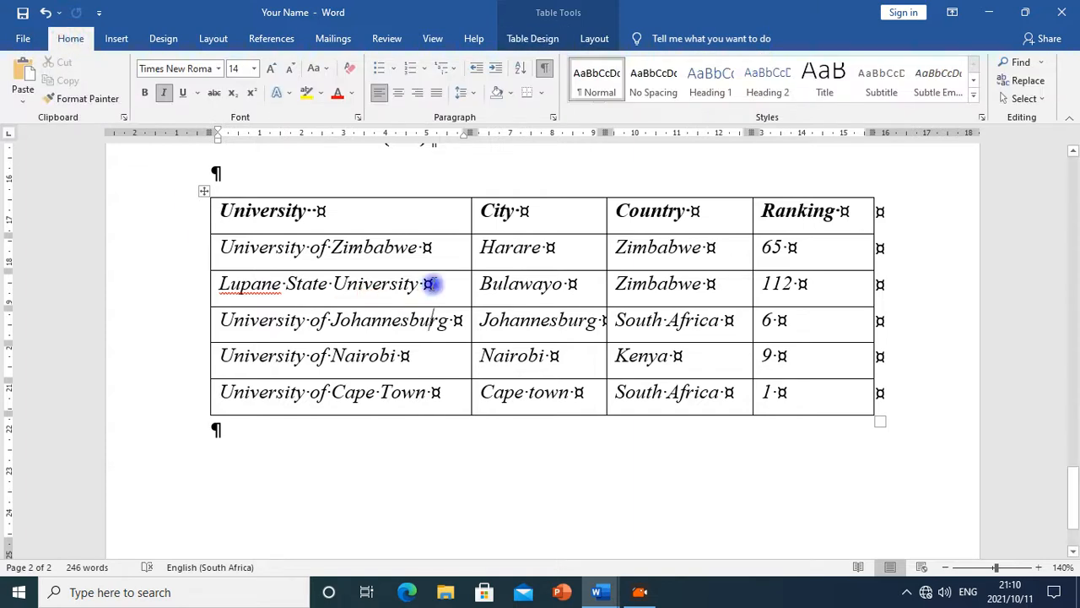
left_click_drag(227, 217, 794, 388)
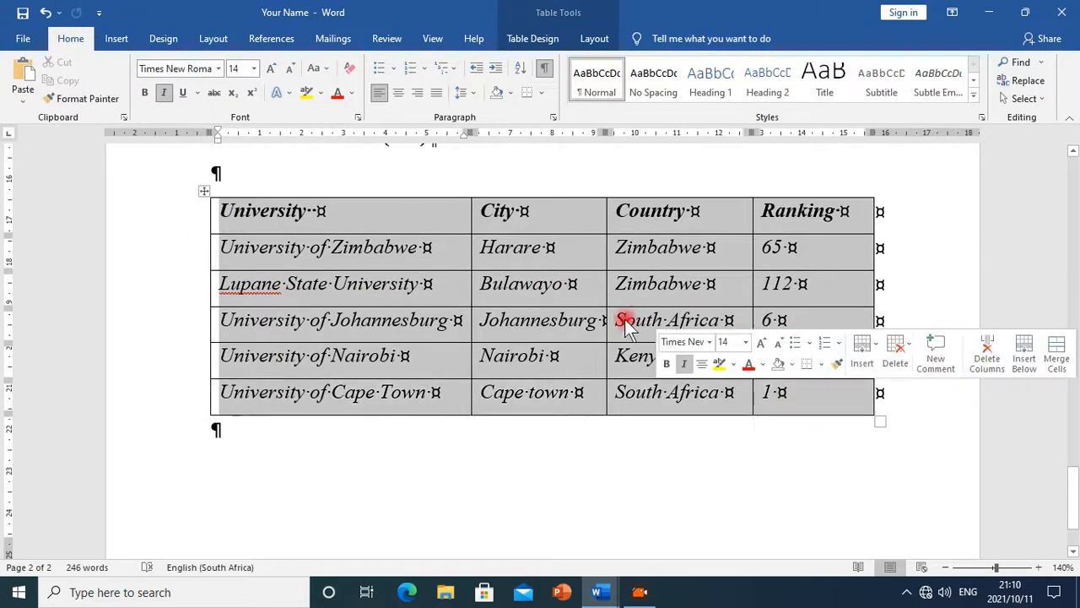
left_click(288, 71)
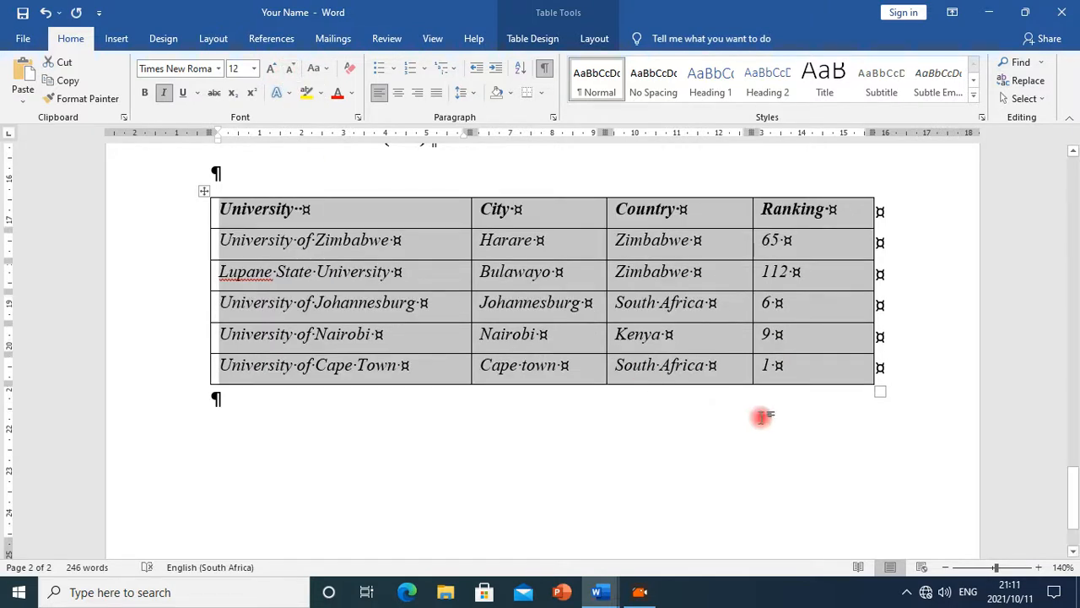
left_click(661, 335)
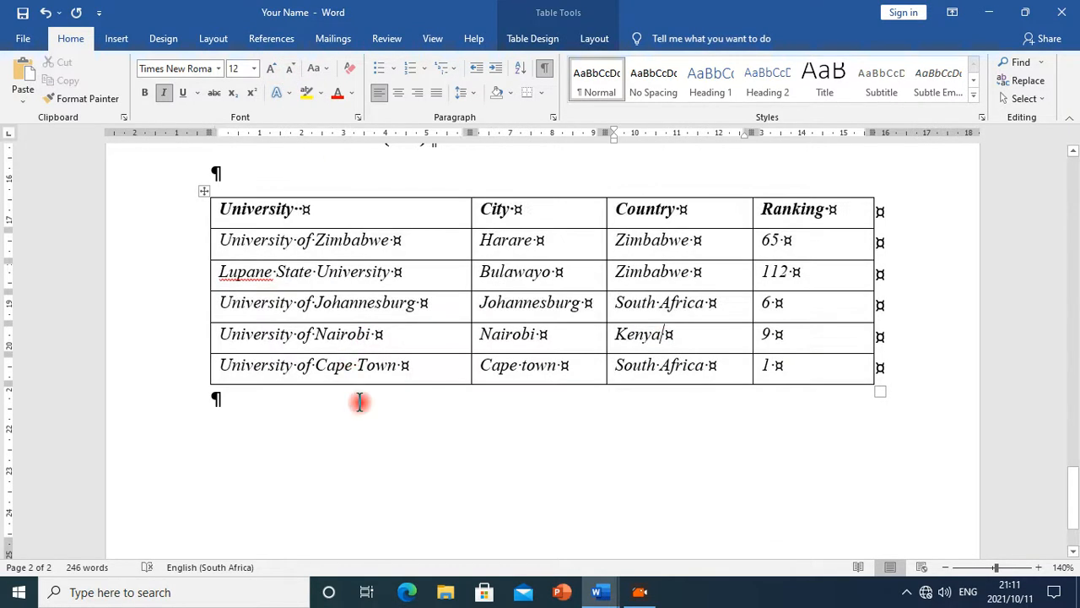
left_click(284, 405)
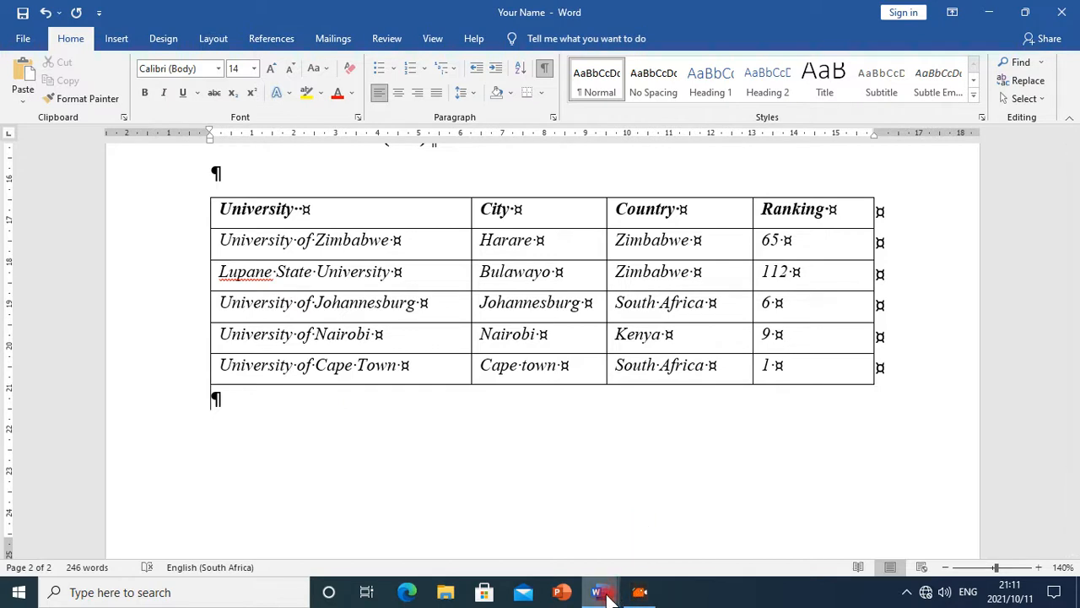
Read the next table instructions in the Ms_Word_Exercise document
mouse_move(601, 591)
left_click(675, 541)
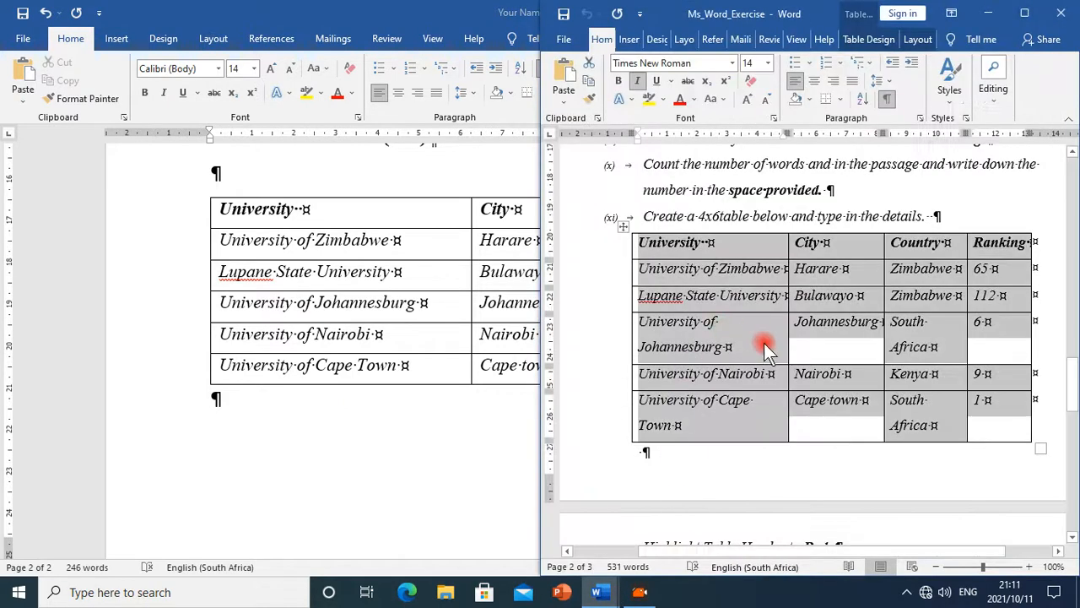
scroll(766, 344, "down", 4)
scroll(767, 344, "down", 1)
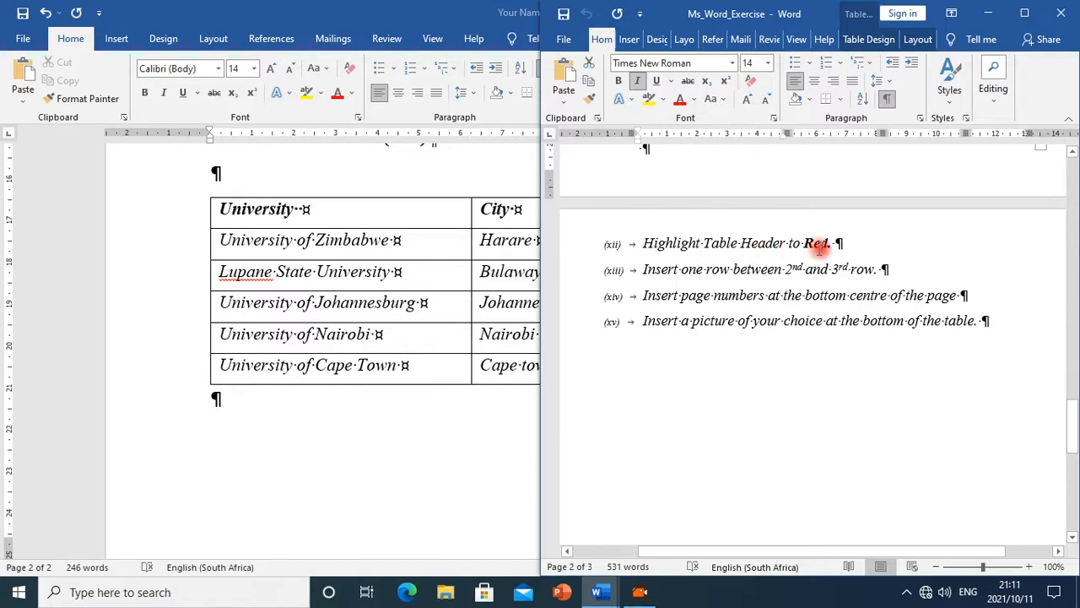
Select the table's header row and shade it red
left_click(272, 218)
mouse_move(226, 209)
left_mouse_down()
mouse_move(446, 219)
mouse_move(810, 214)
left_mouse_up()
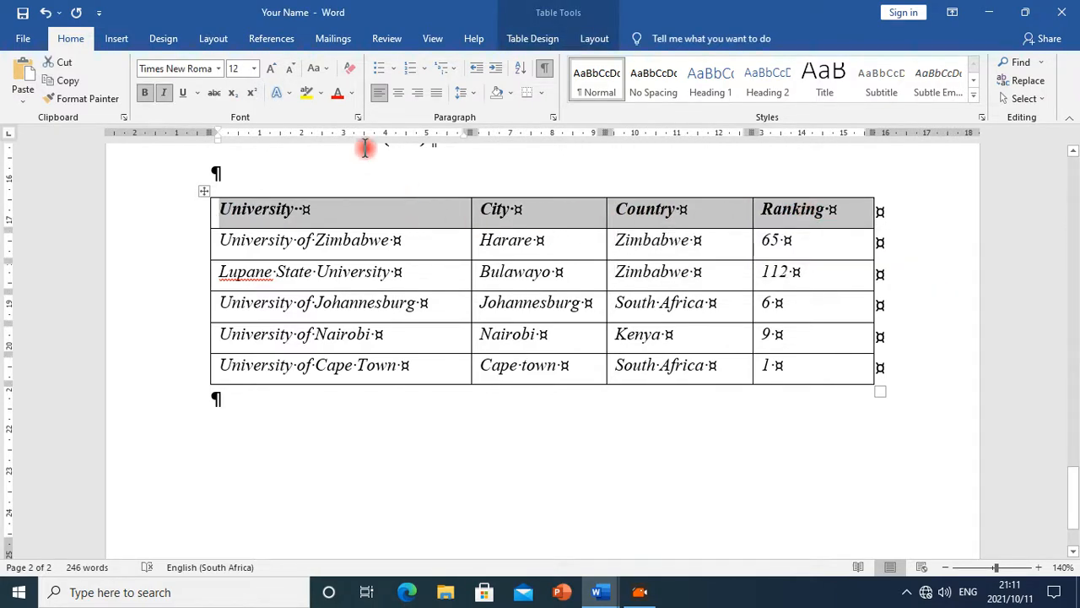
left_click(324, 93)
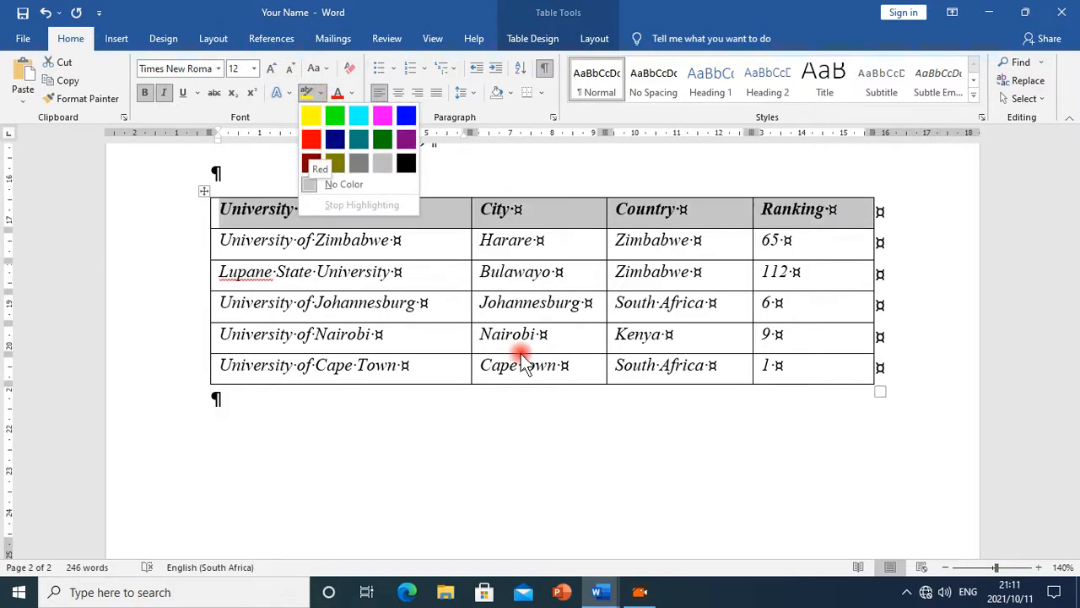
left_click(510, 97)
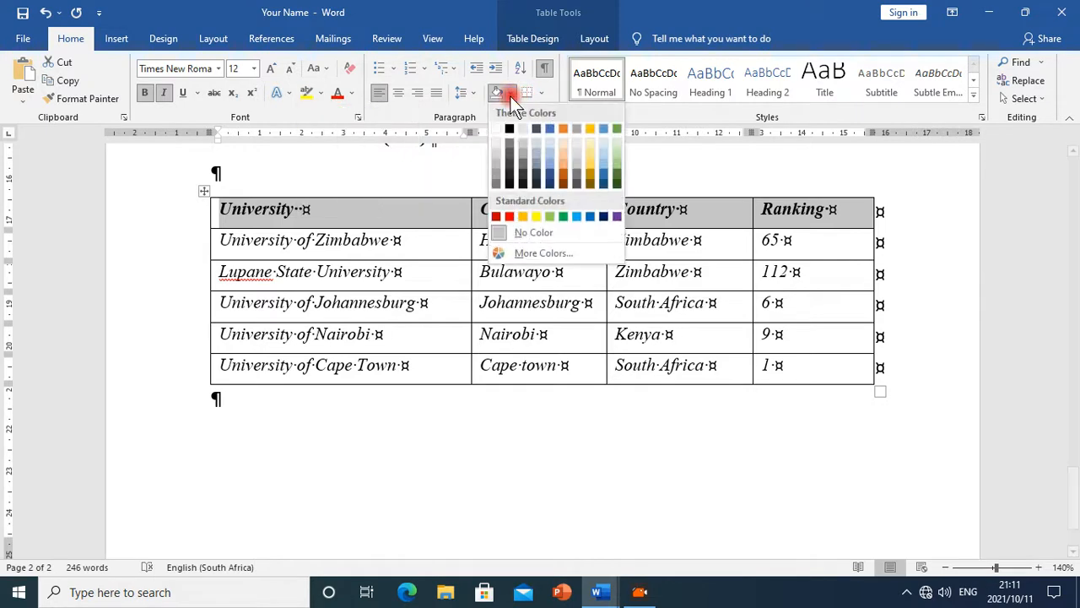
left_click(509, 218)
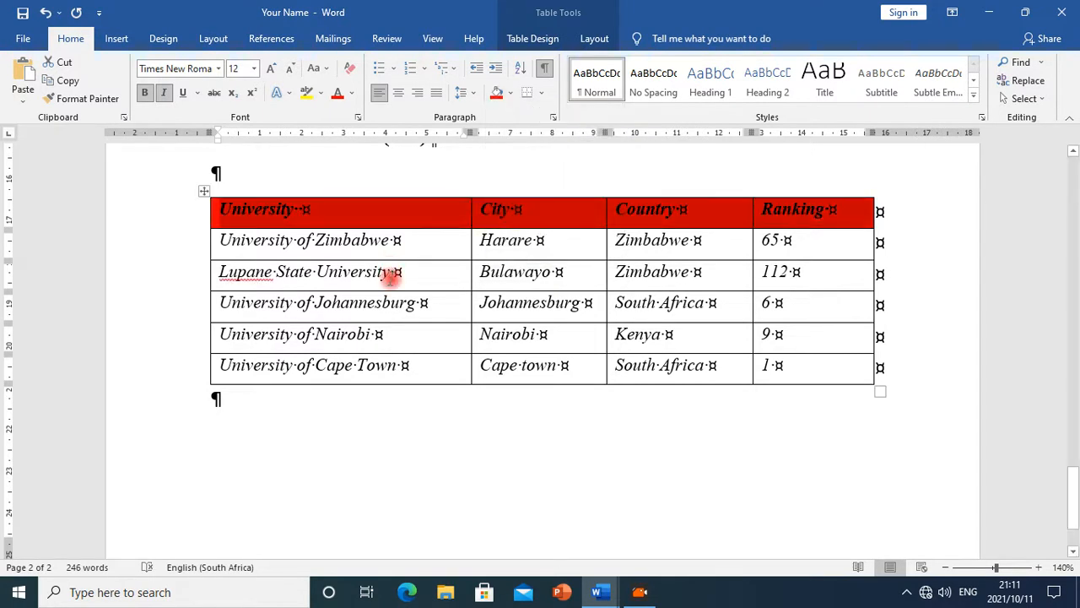
Apply red text highlight to the Ranking header and remove its cell shading
left_click(601, 590)
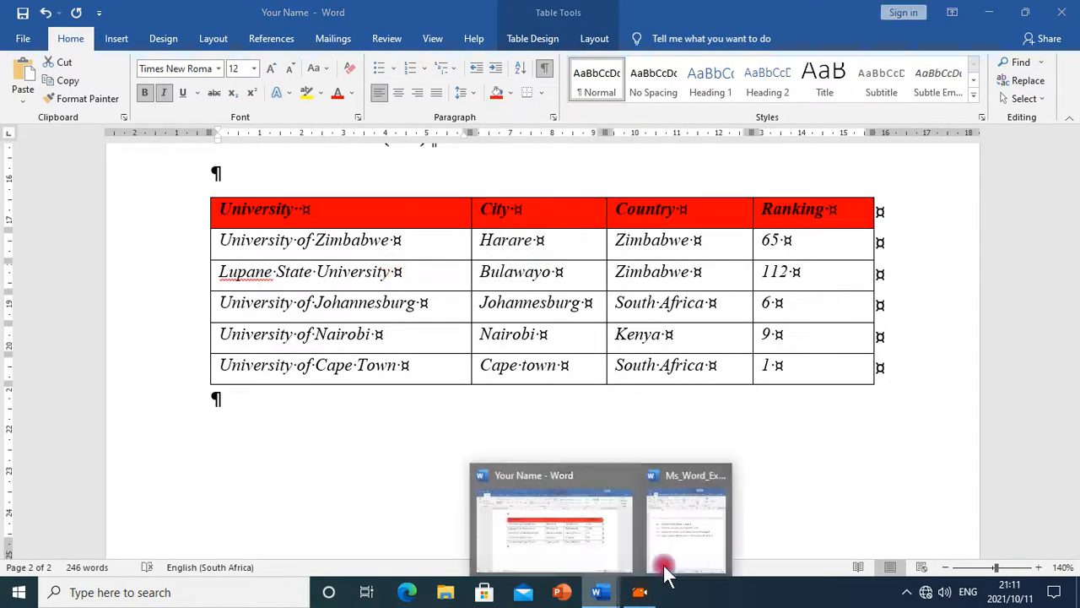
left_click(692, 547)
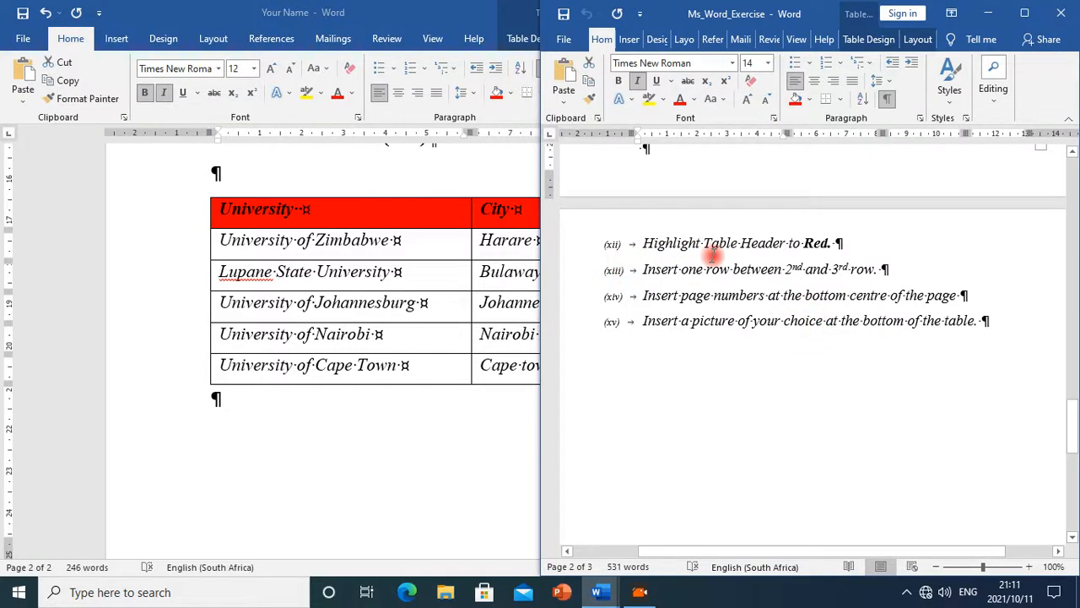
left_click(326, 94)
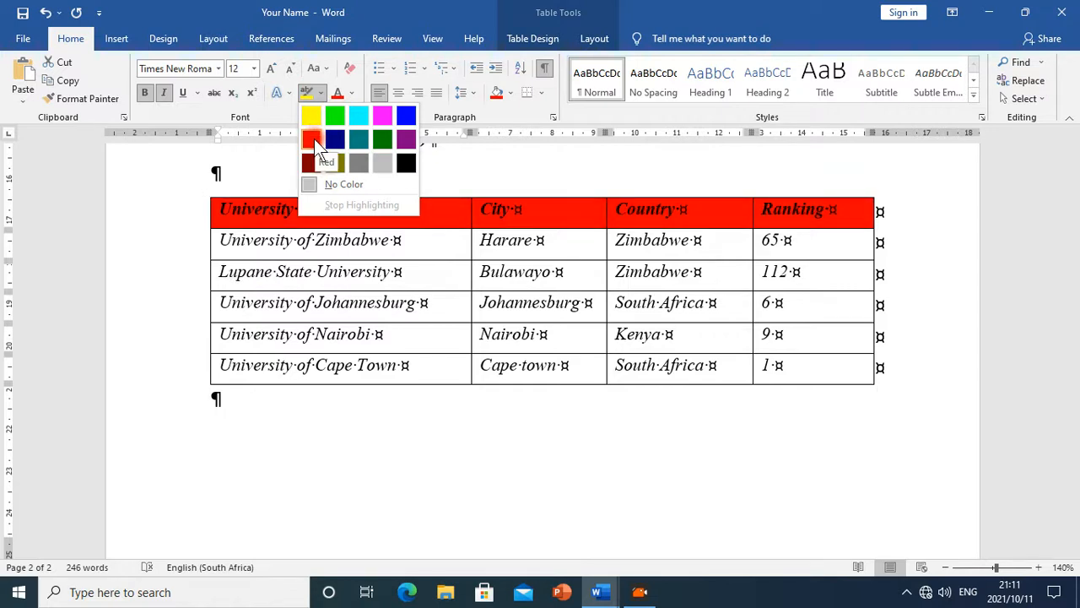
left_click(314, 139)
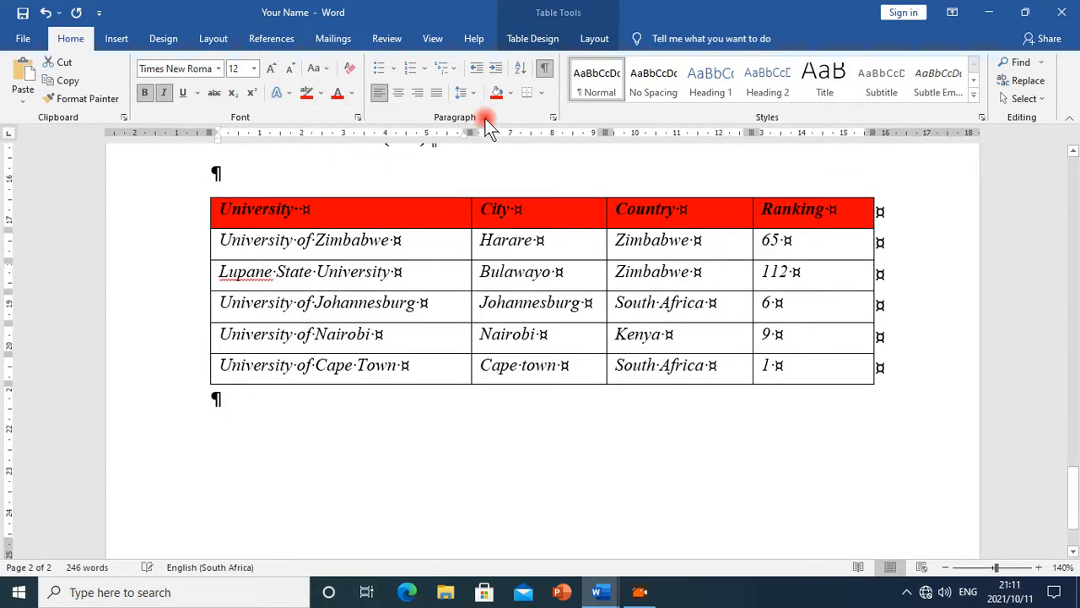
left_click(511, 95)
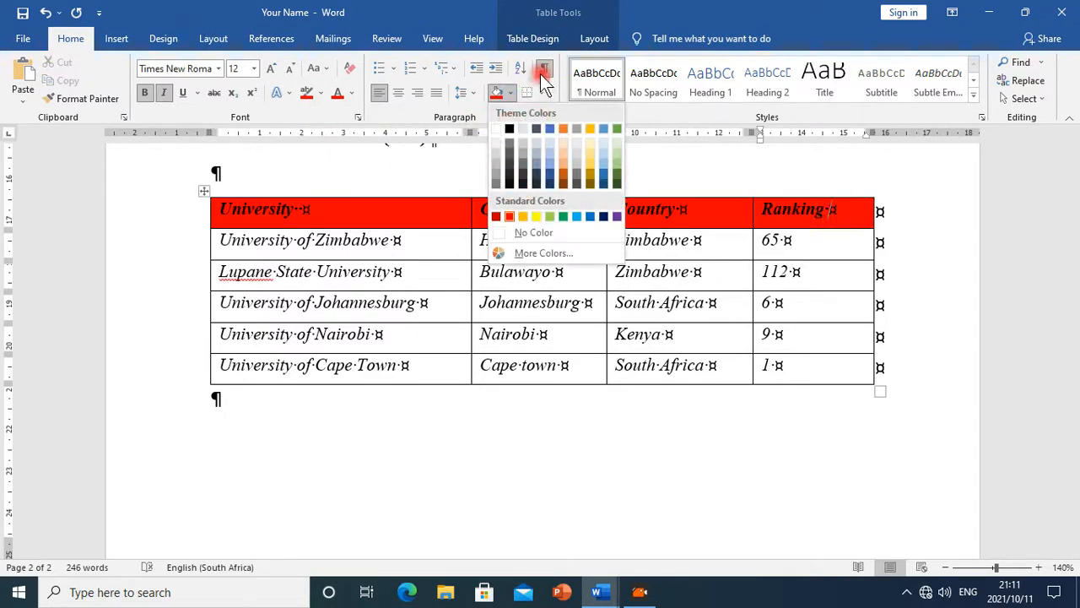
left_click(541, 231)
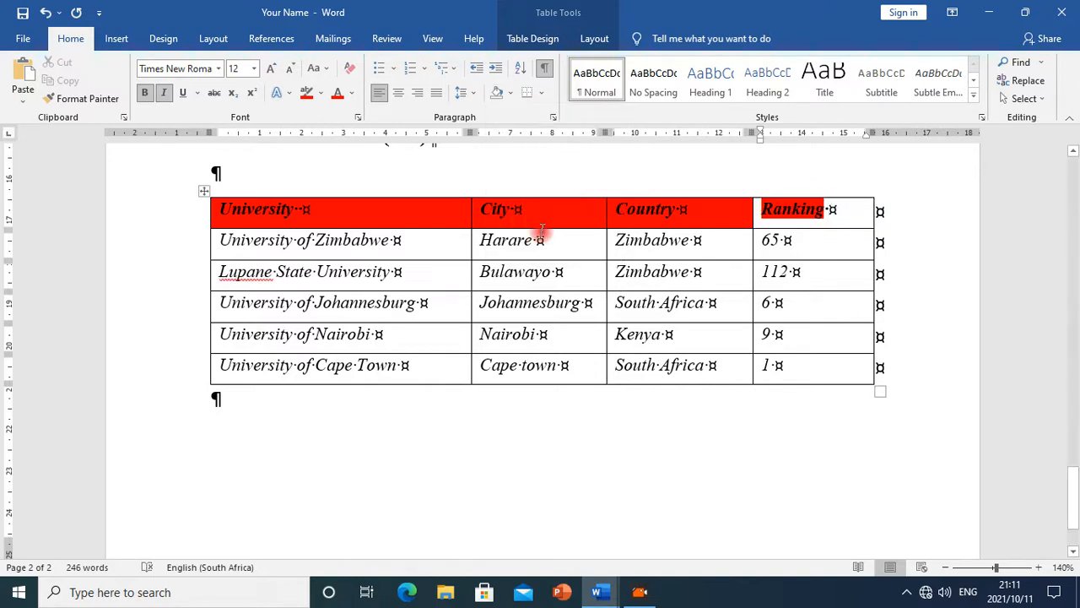
Select the header row labels and highlight them red
left_click(452, 213)
left_click_drag(336, 213, 856, 220)
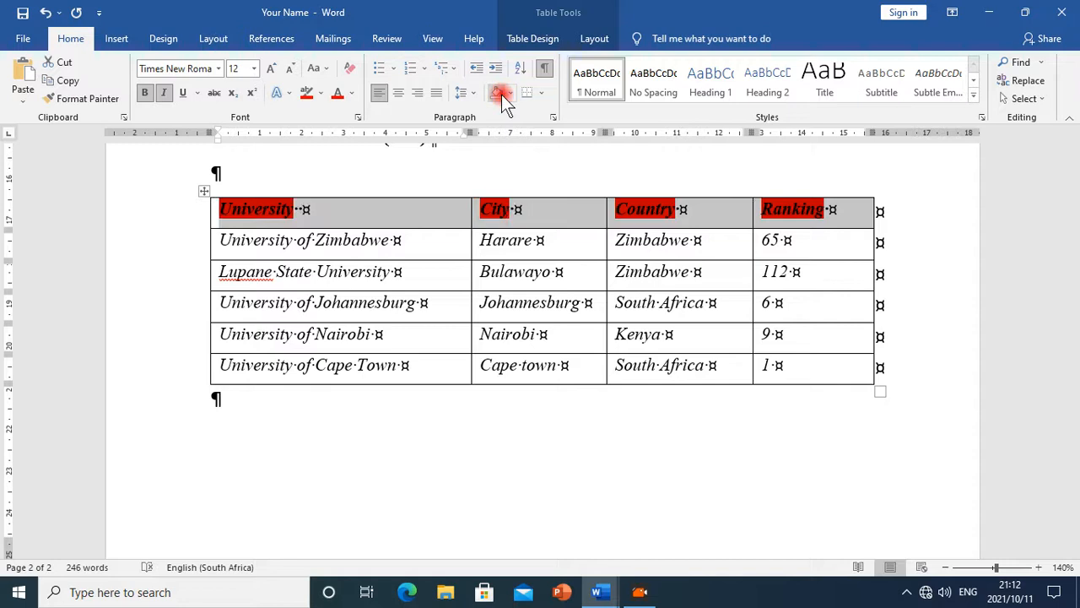
Remove the red text highlighting from the table's header row labels
left_click(517, 272)
left_click(23, 11)
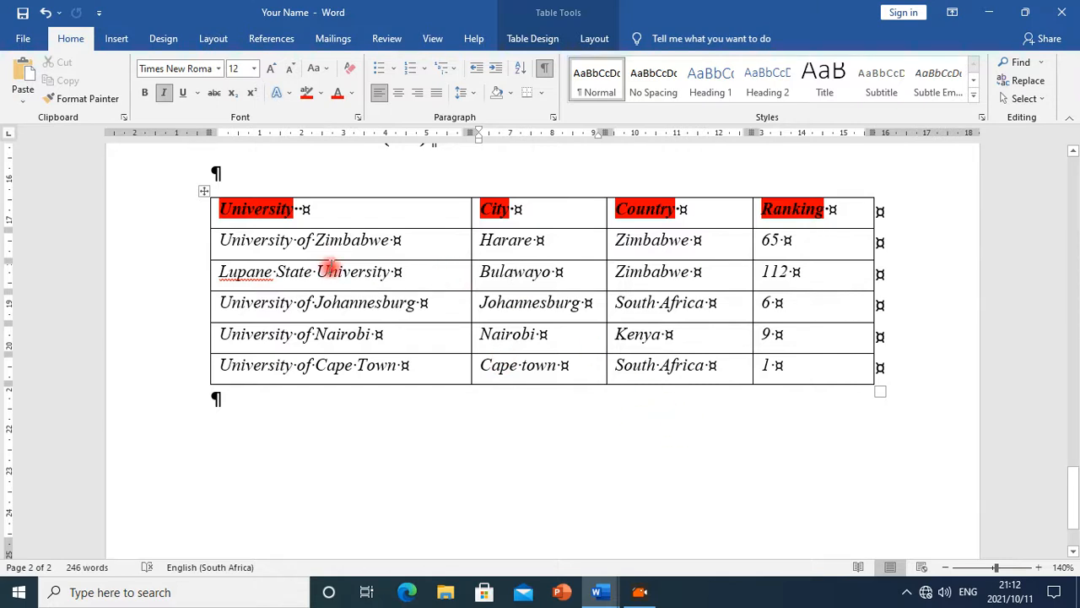
mouse_move(232, 209)
left_mouse_down()
mouse_move(791, 239)
mouse_move(824, 223)
left_mouse_up()
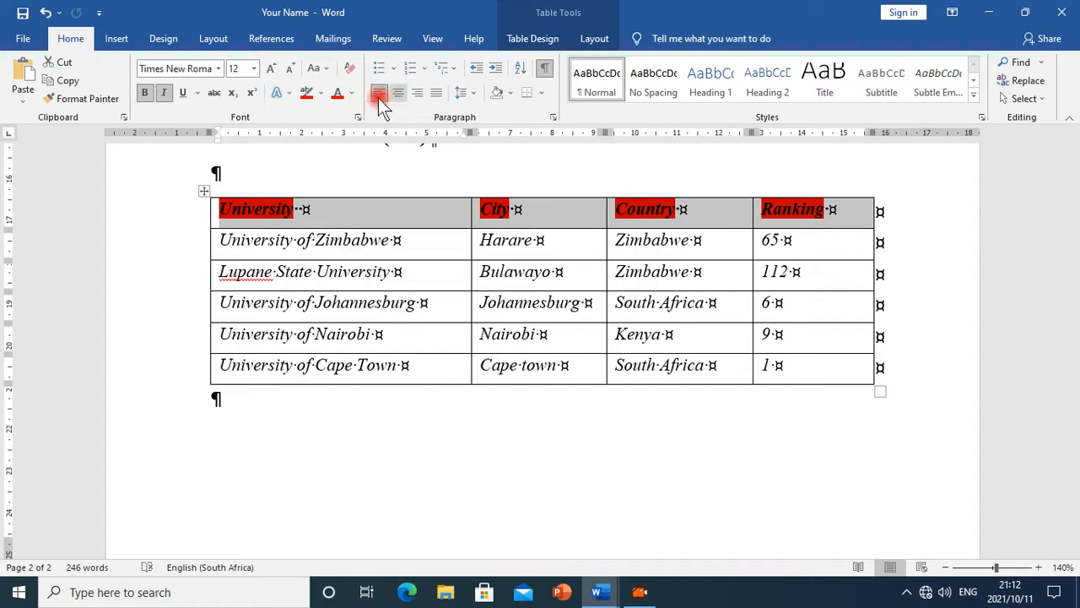
left_click(322, 95)
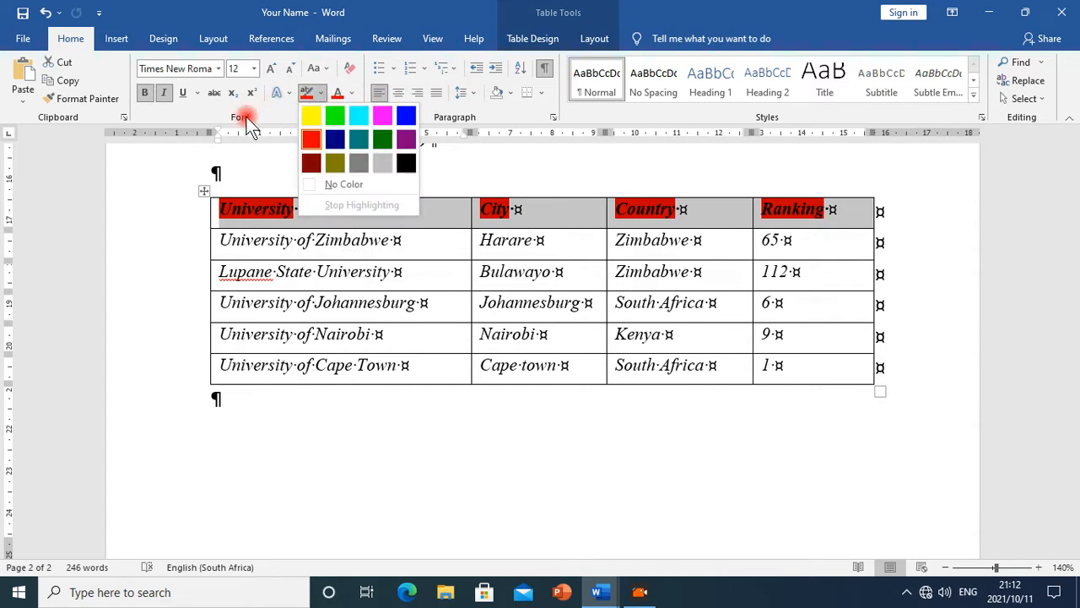
left_click(322, 186)
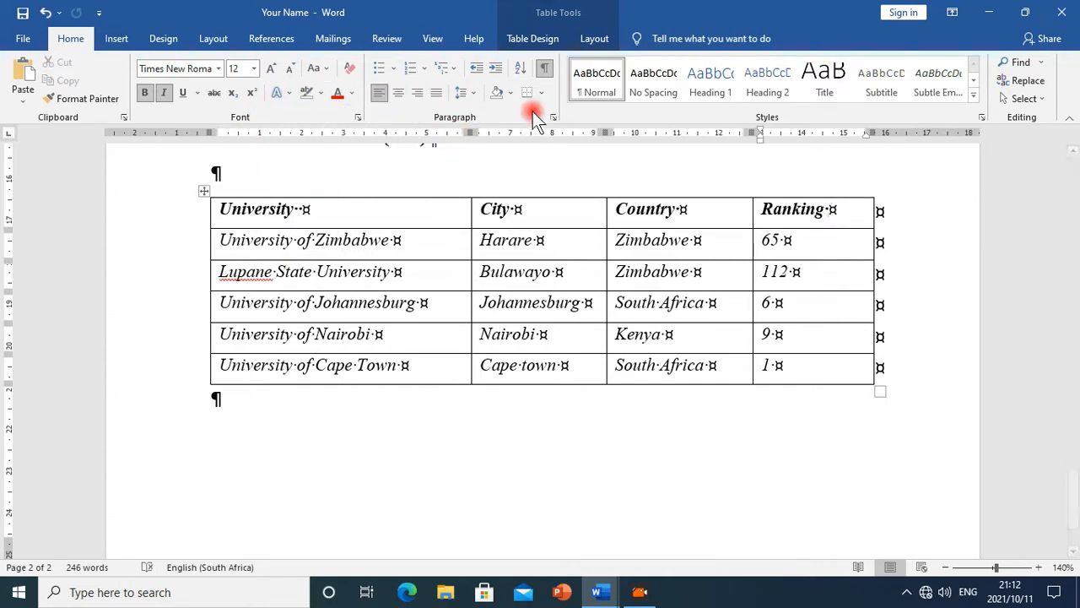
Select the table's header row and shade it red
left_click(509, 96)
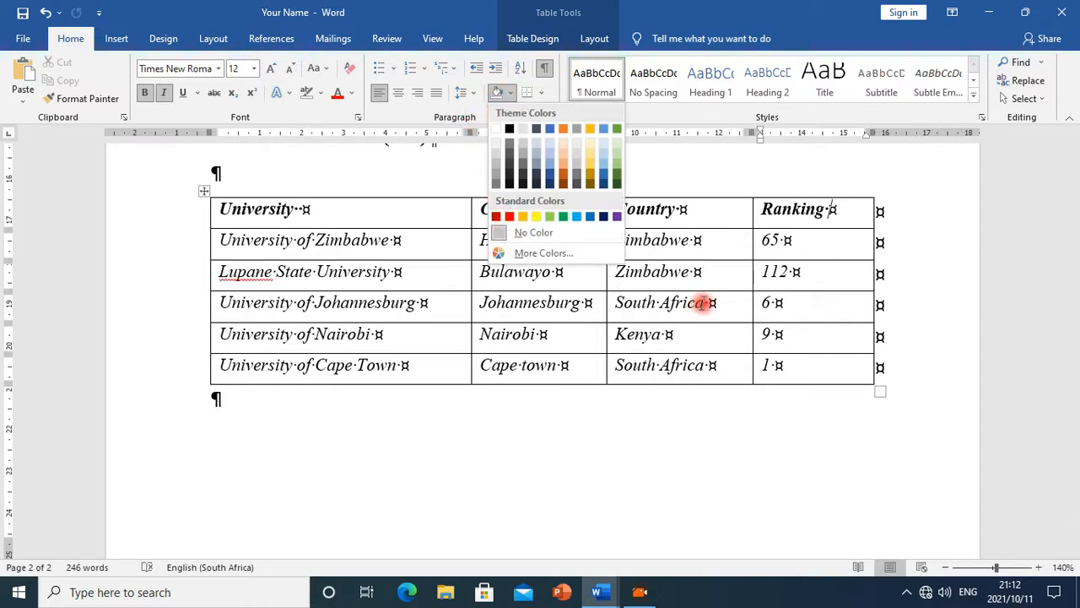
left_click(694, 302)
mouse_move(253, 210)
left_mouse_down()
mouse_move(579, 234)
mouse_move(771, 210)
left_mouse_up()
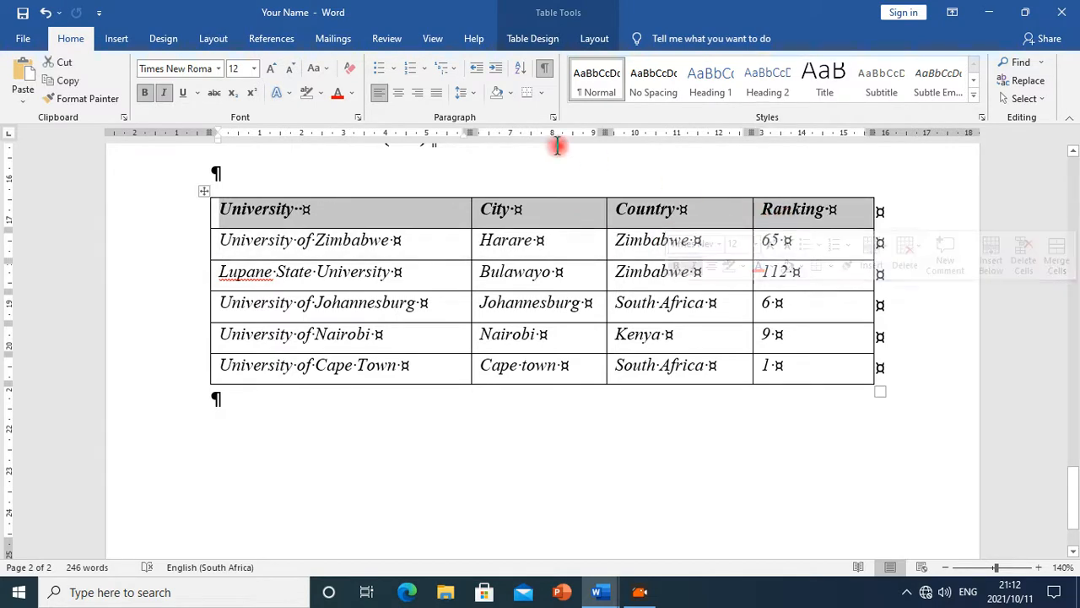
left_click(510, 94)
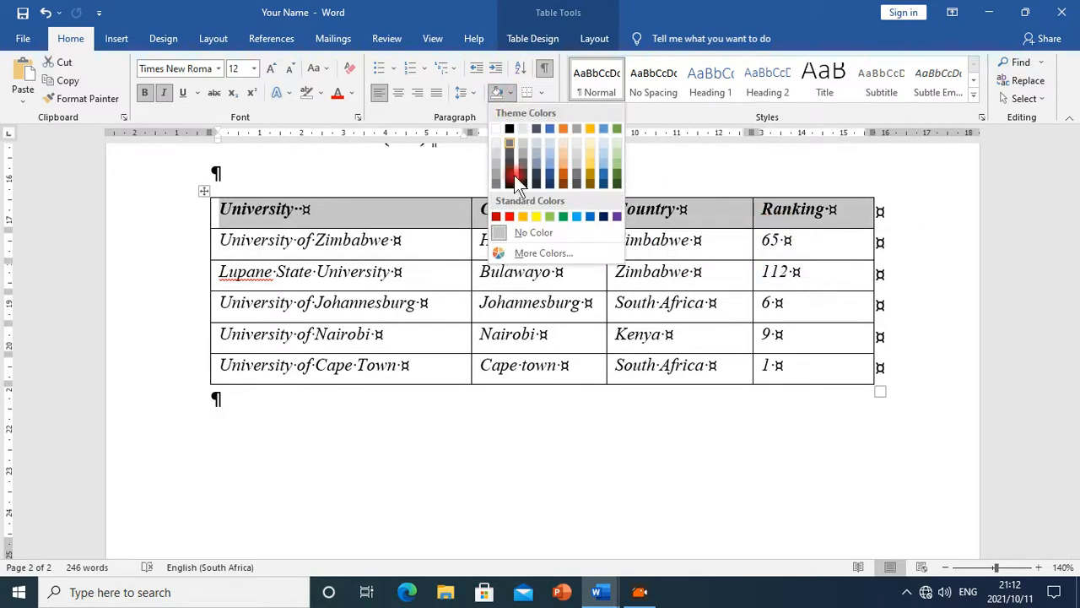
left_click(507, 217)
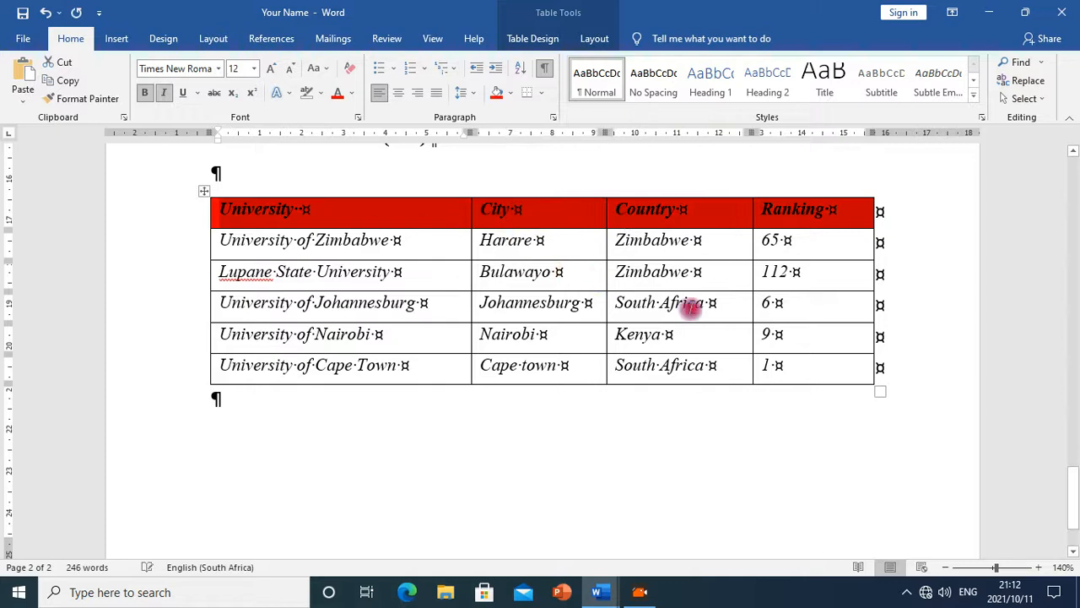
left_click(601, 303)
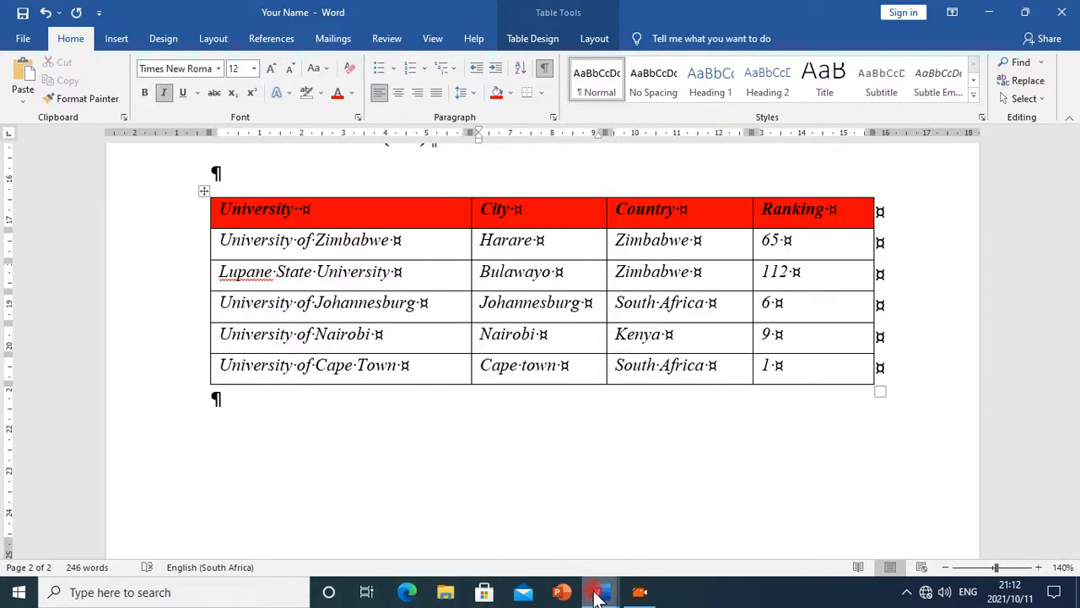
Review the row-insertion instruction in the Ms_Word_Exercise document against the table
mouse_move(596, 596)
left_click(699, 460)
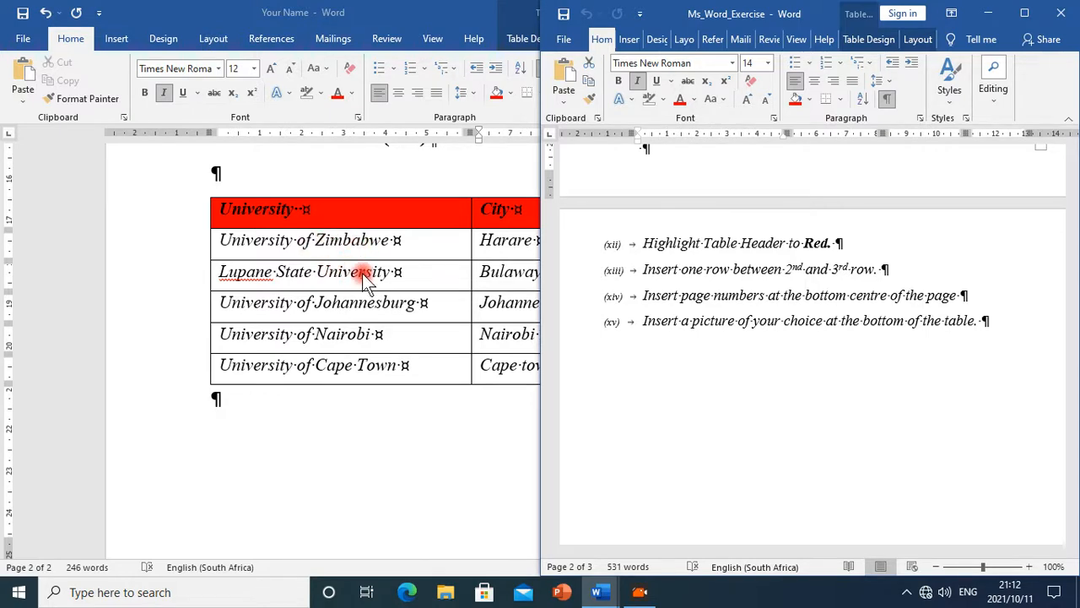
left_click(320, 271)
left_click(316, 242)
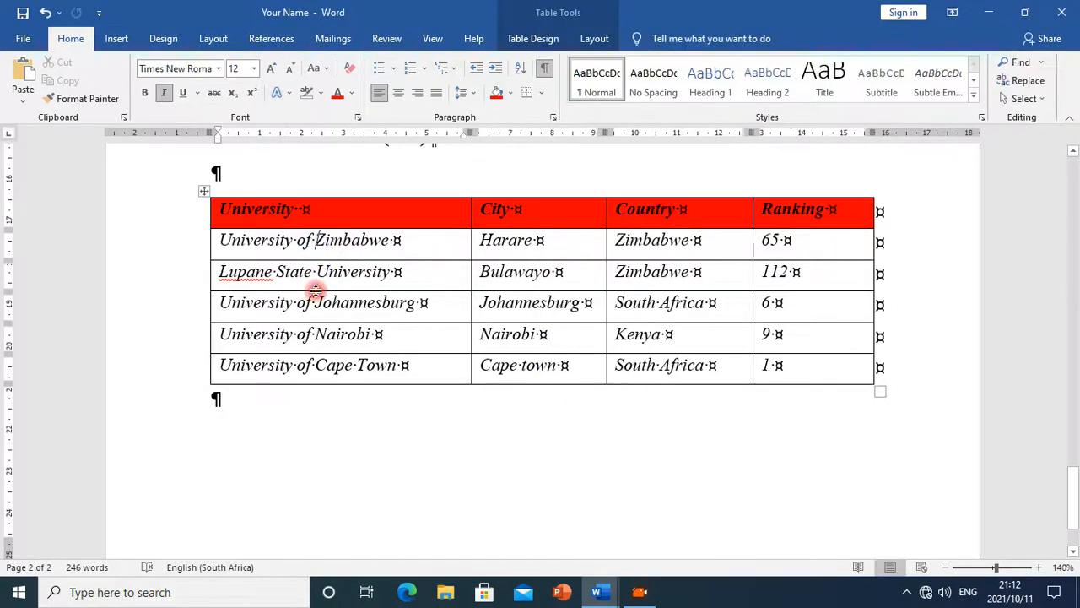
left_click(321, 273)
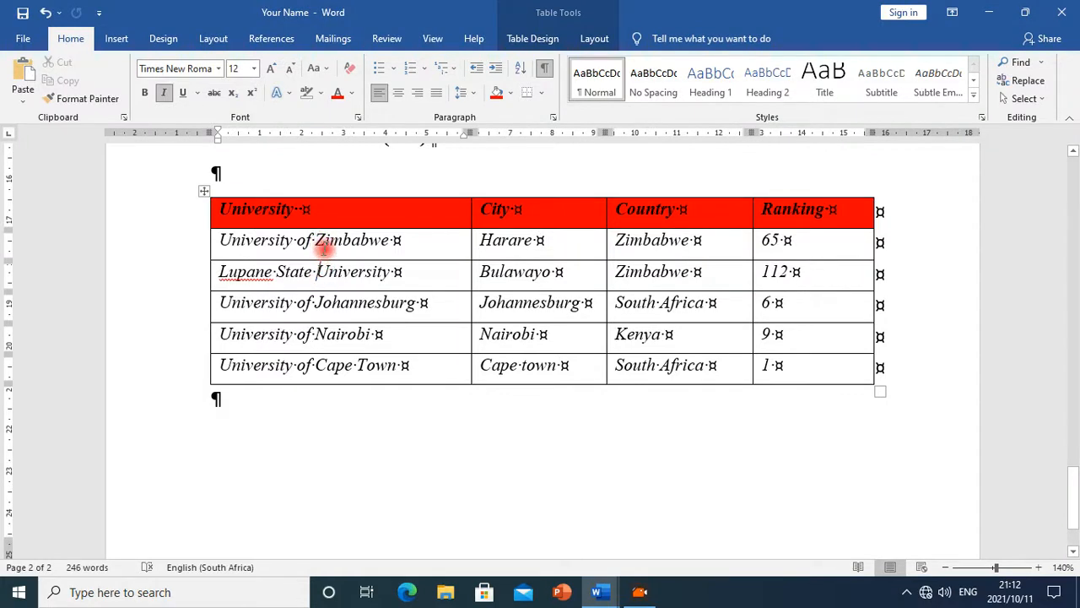
left_click(320, 244)
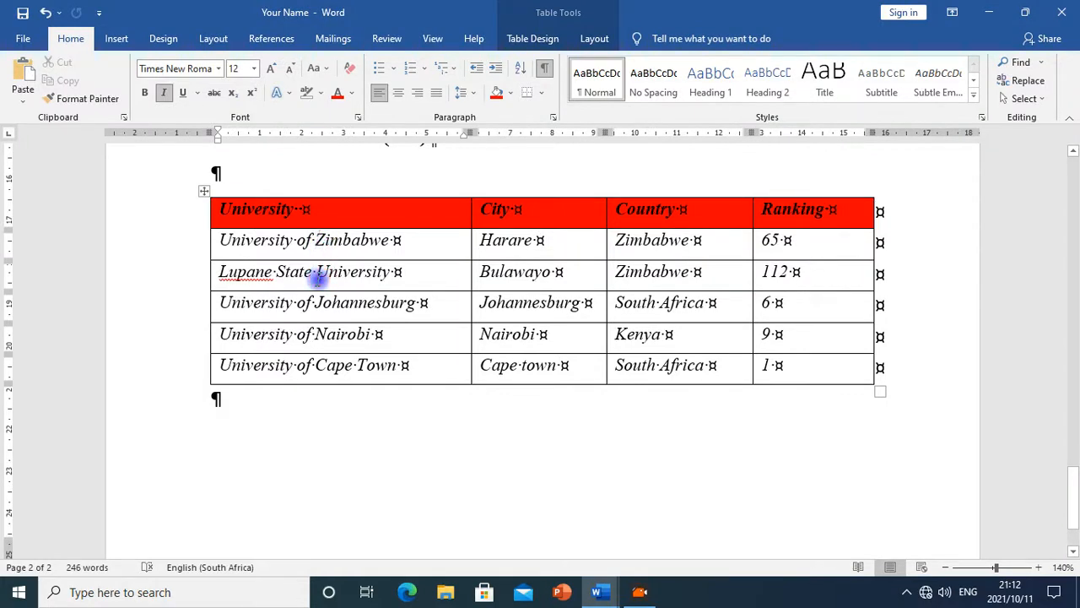
left_click(323, 269)
left_click(325, 242)
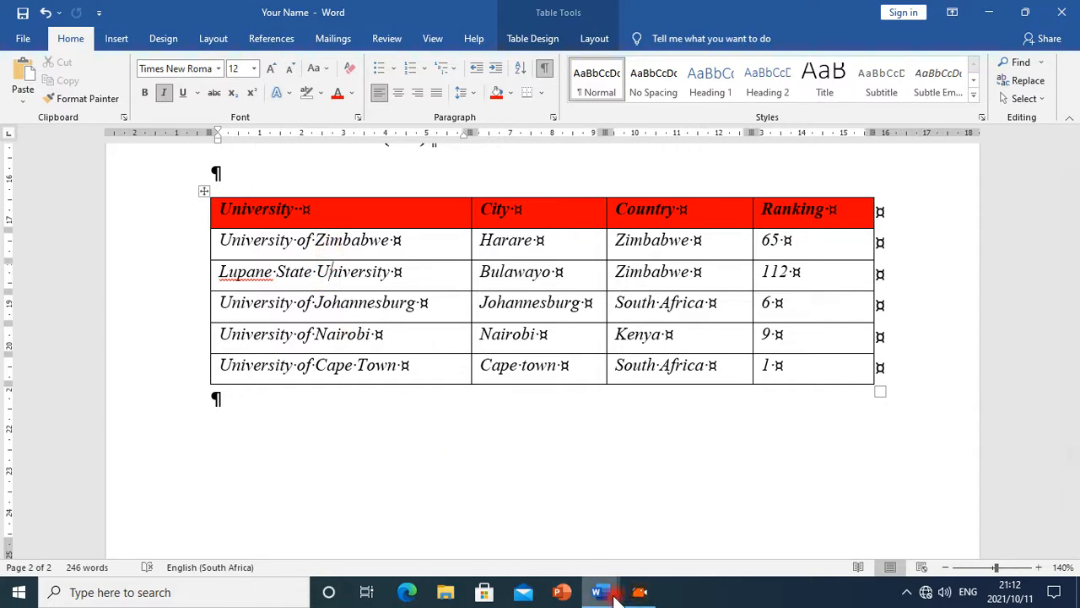
mouse_move(597, 592)
left_click(654, 547)
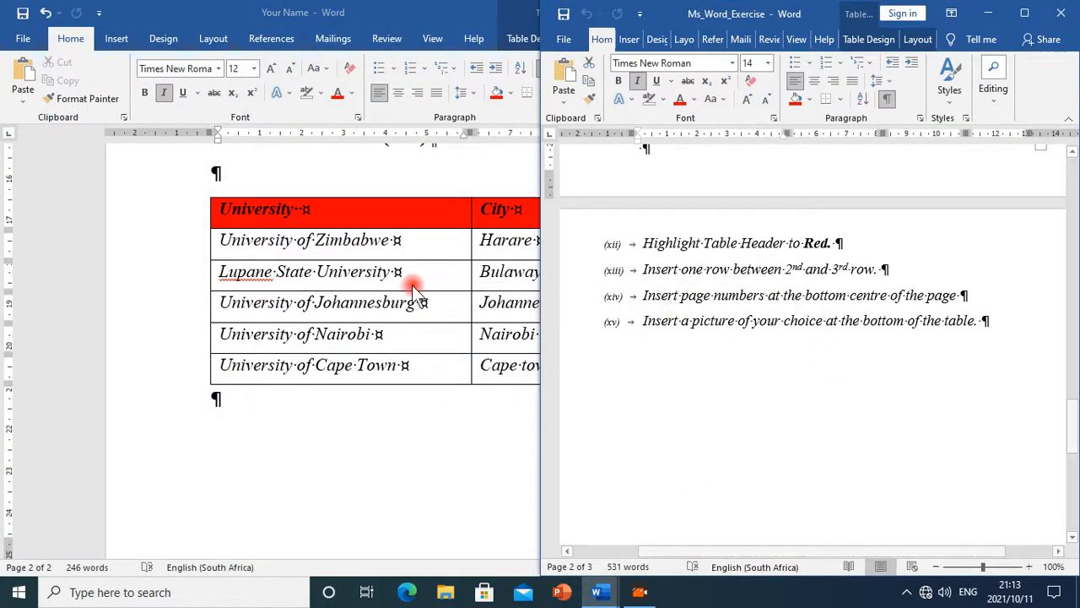
Insert an empty row above the Lupane State University row, between the table's second and third rows
left_click(358, 270)
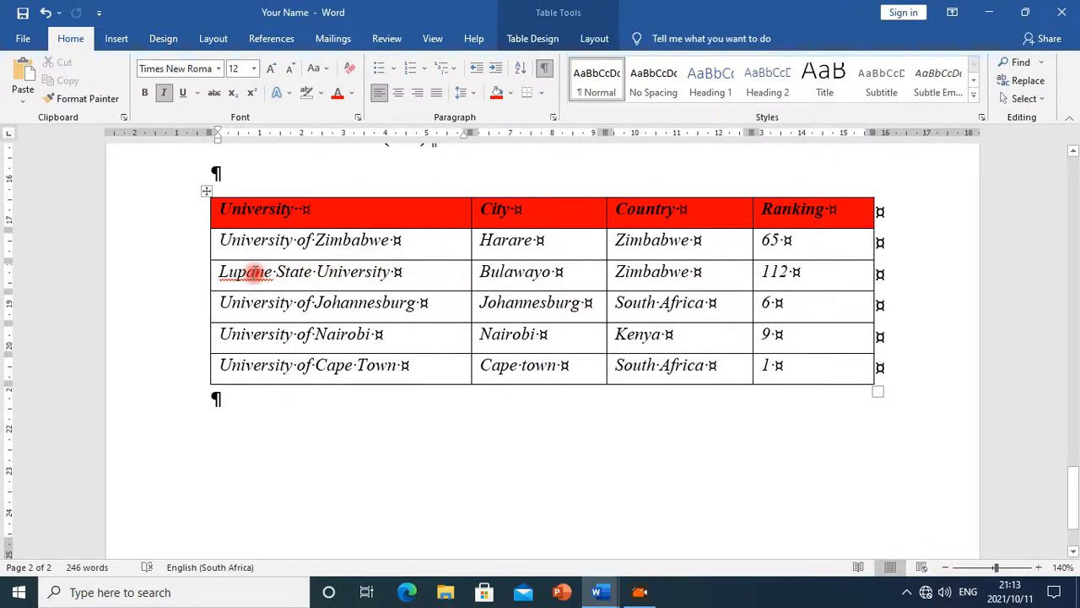
right_click(326, 276)
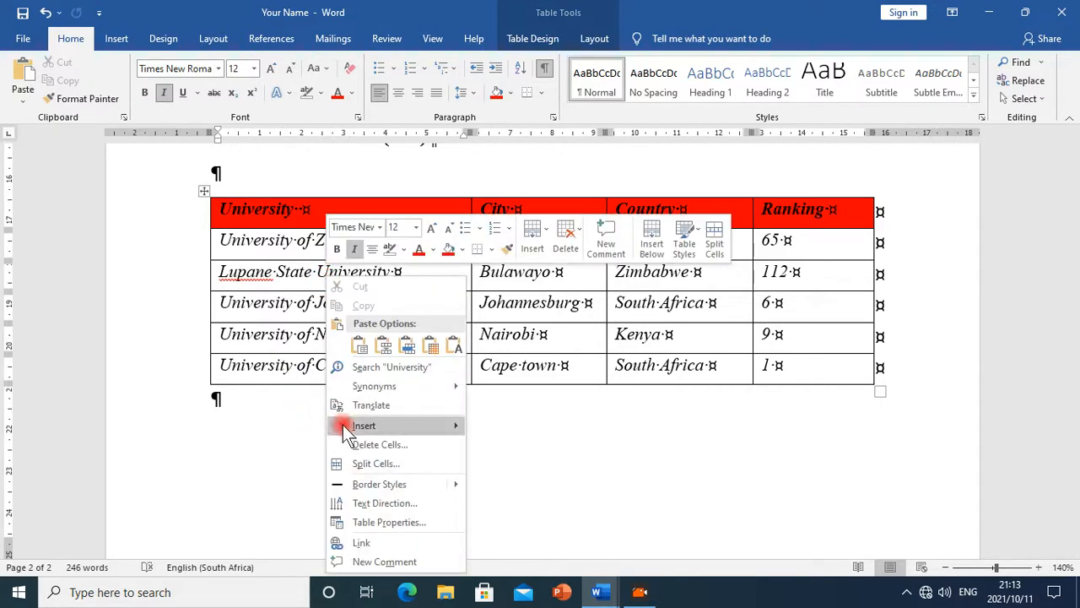
mouse_move(386, 428)
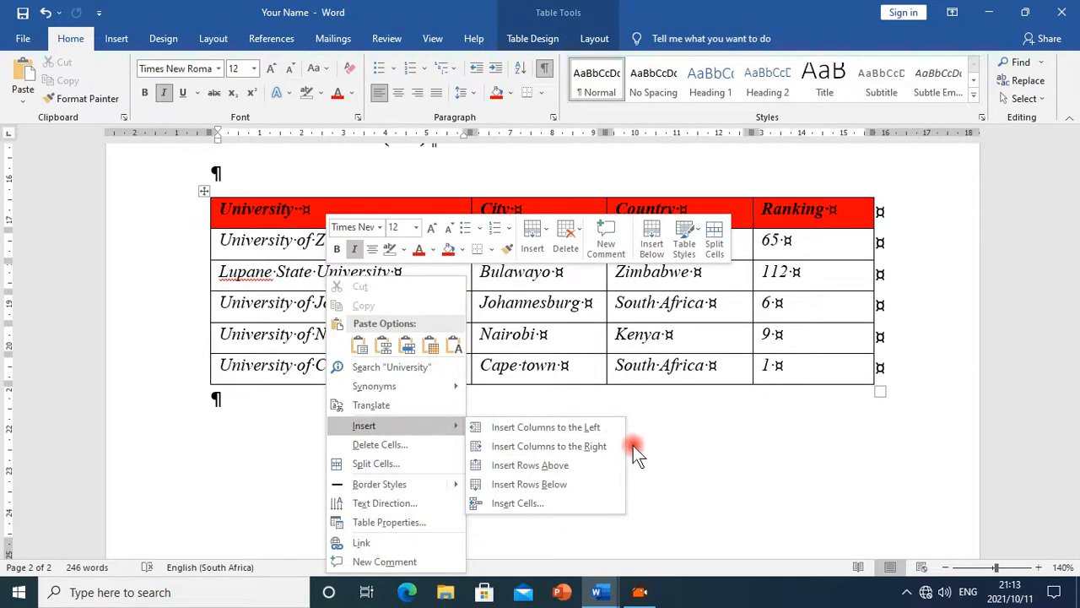
left_click(587, 471)
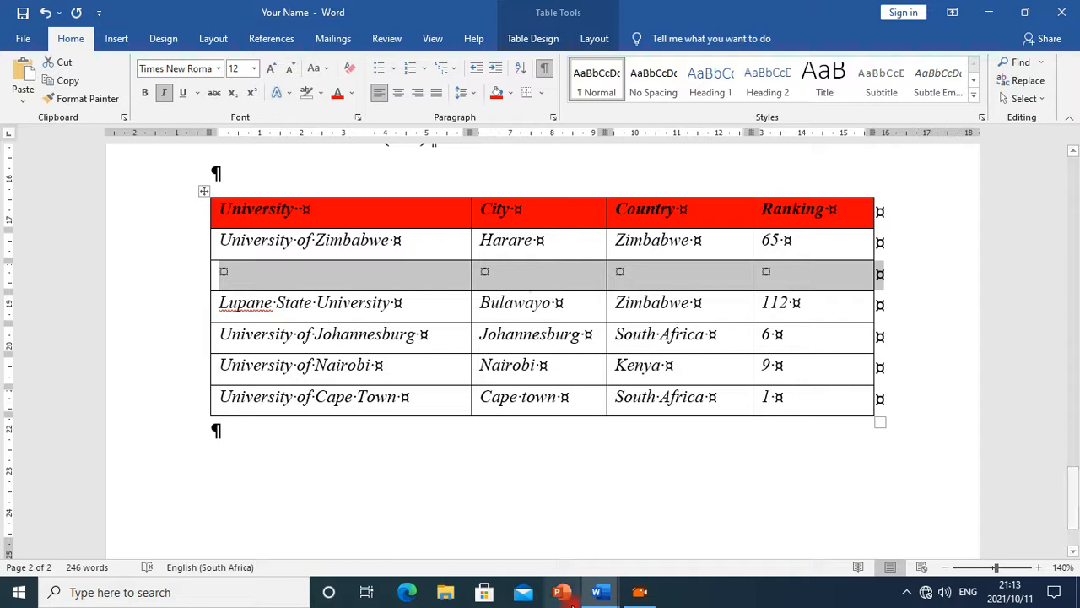
Read the page-number instruction in the Ms_Word_Exercise document
left_click(597, 592)
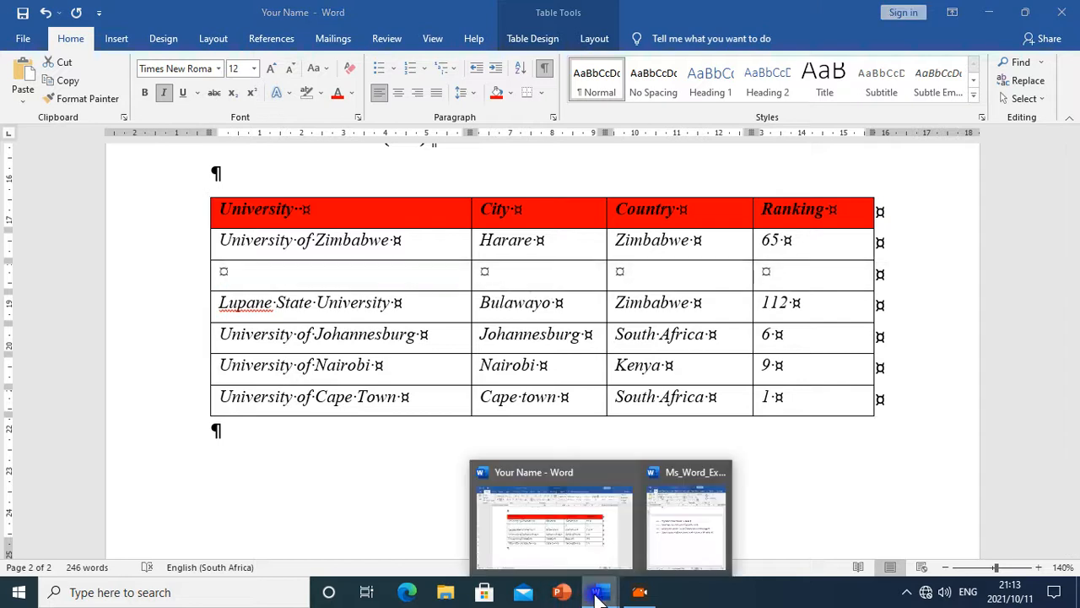
left_click(676, 525)
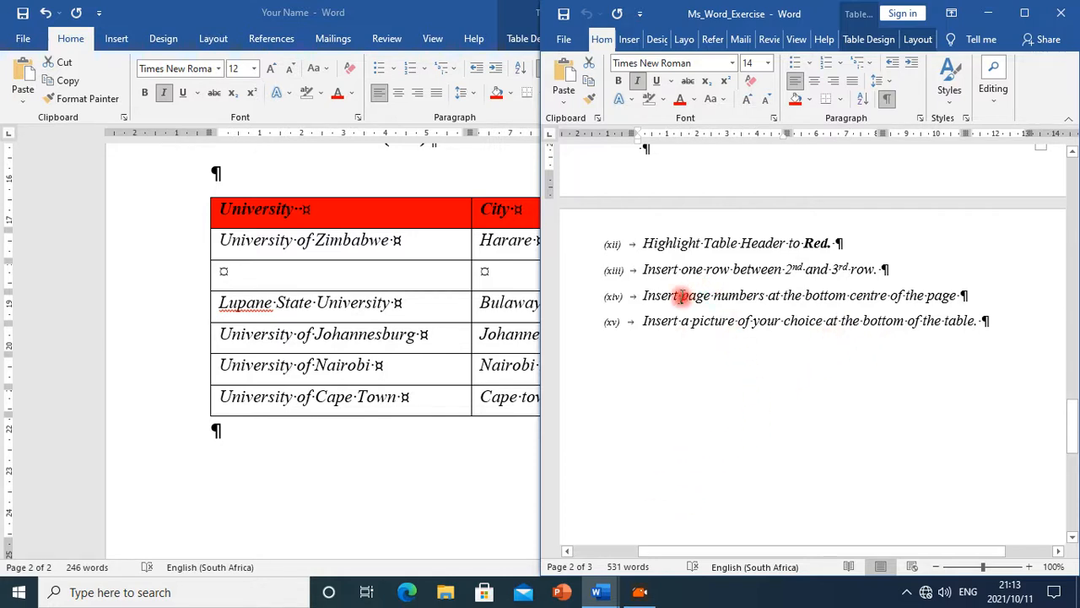
left_click_drag(642, 295, 771, 297)
left_click(702, 337)
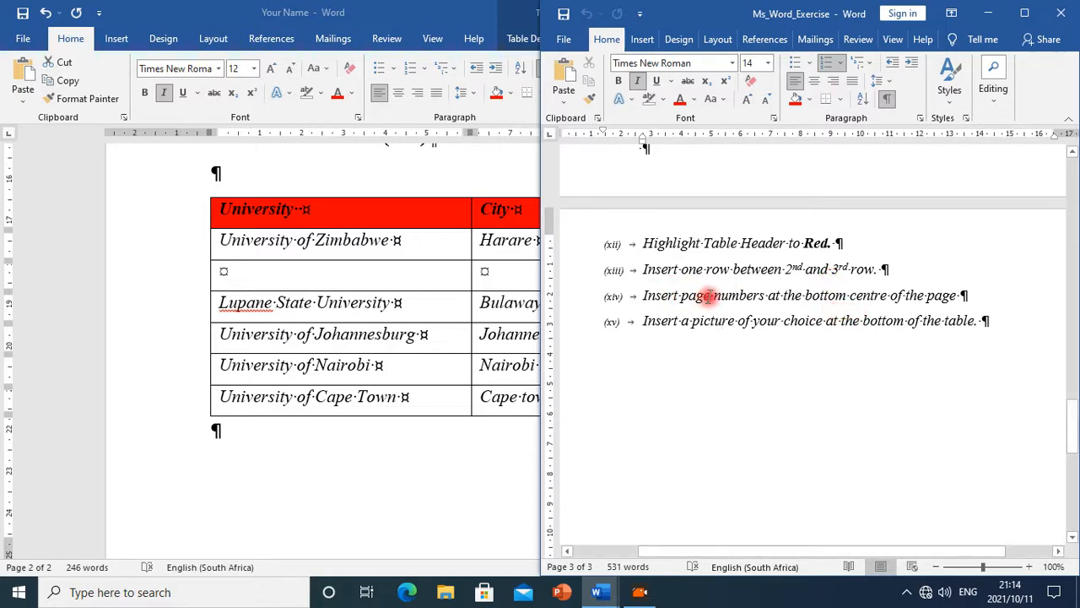
left_click(413, 306)
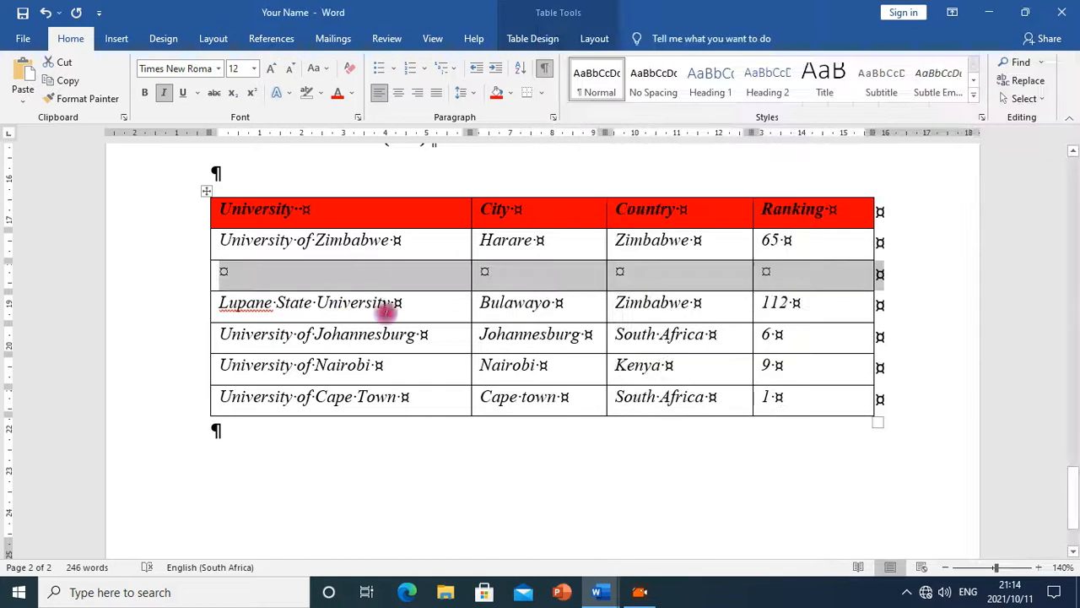
left_click(490, 364)
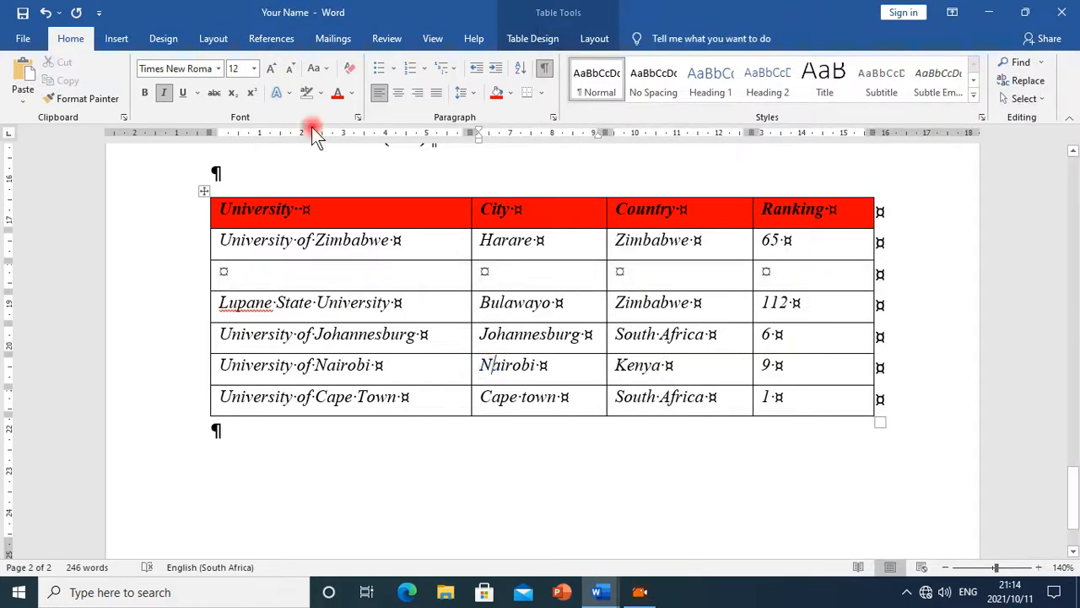
Insert a Pg. Number 2 page number at the bottom of the page
left_click(123, 42)
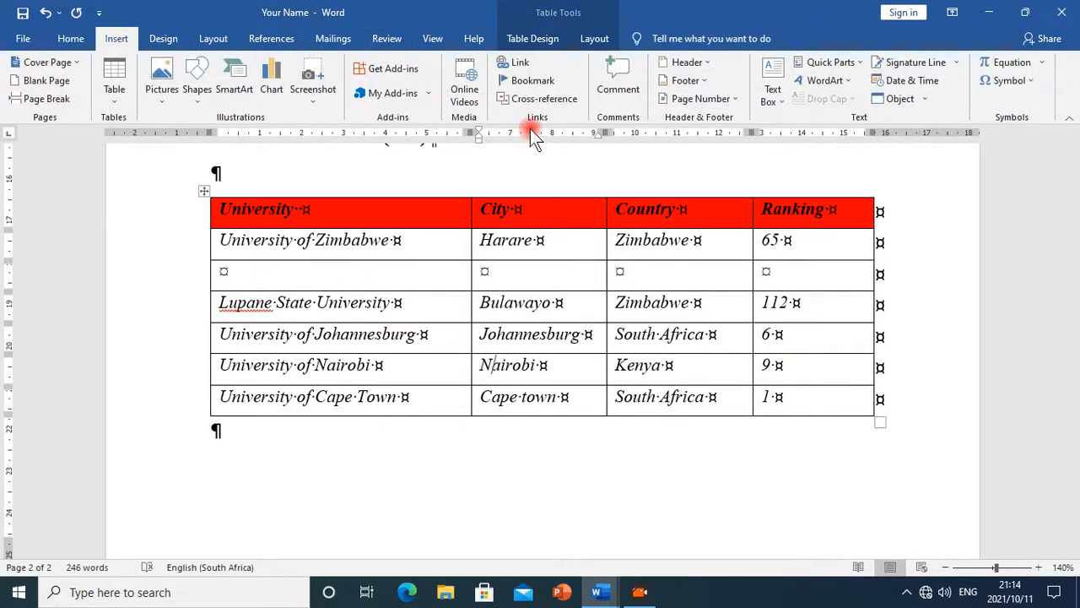
left_click(724, 100)
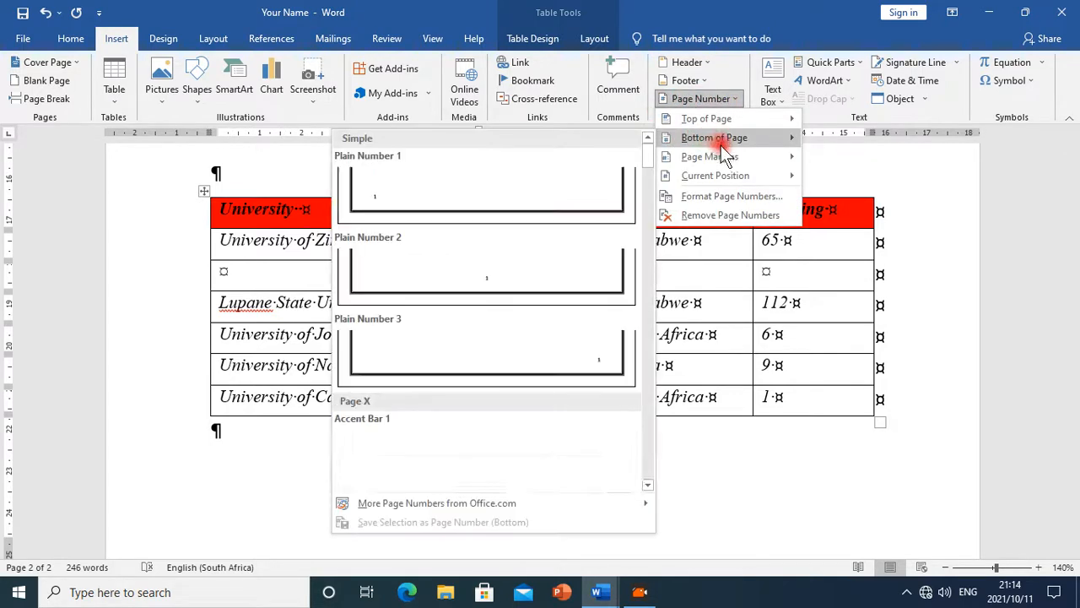
mouse_move(665, 165)
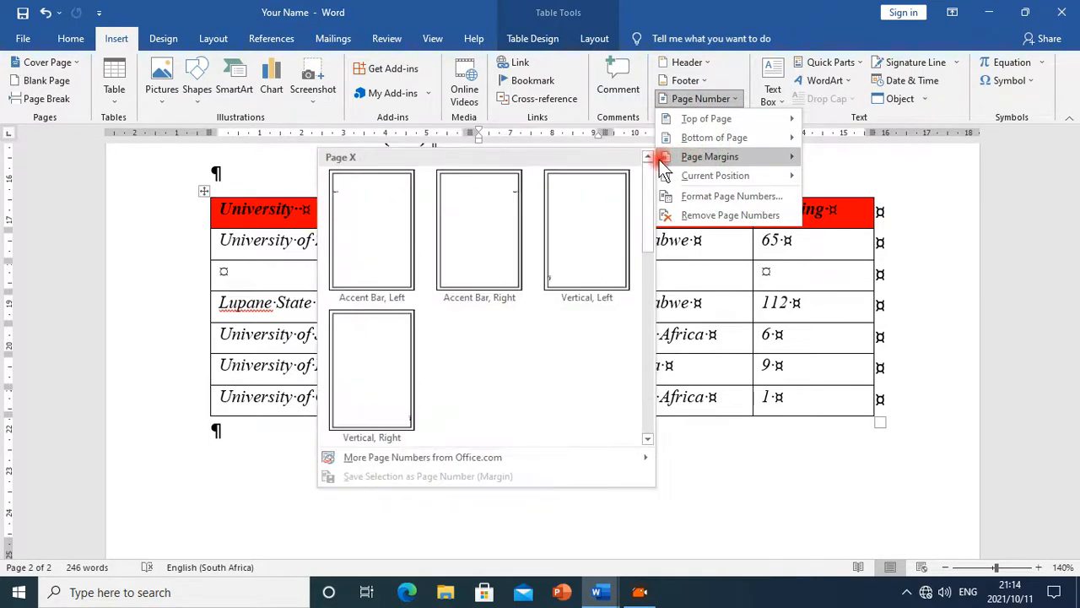
mouse_move(709, 175)
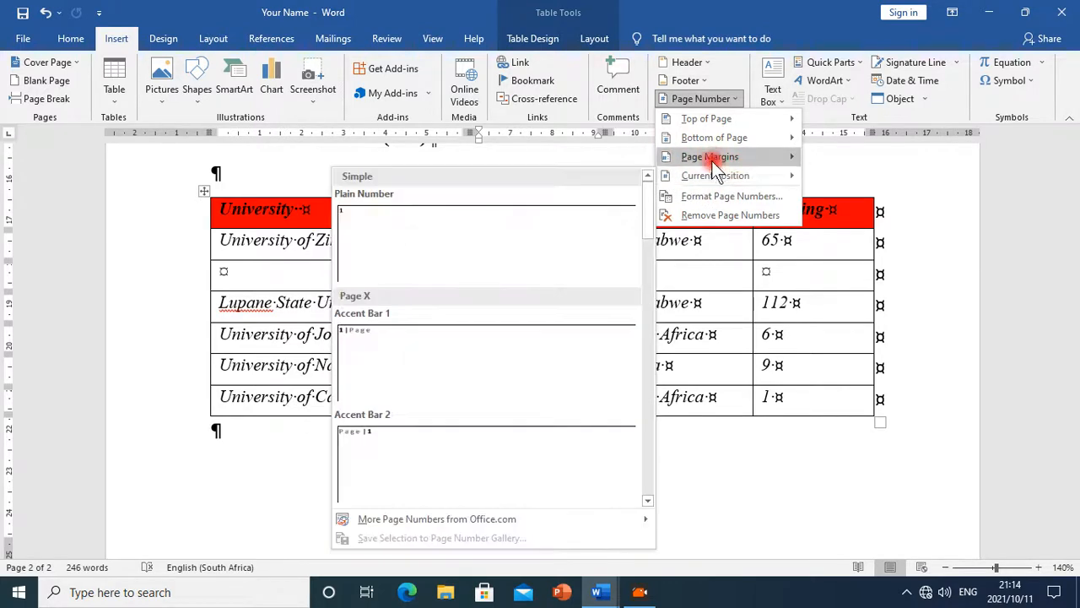
mouse_move(712, 140)
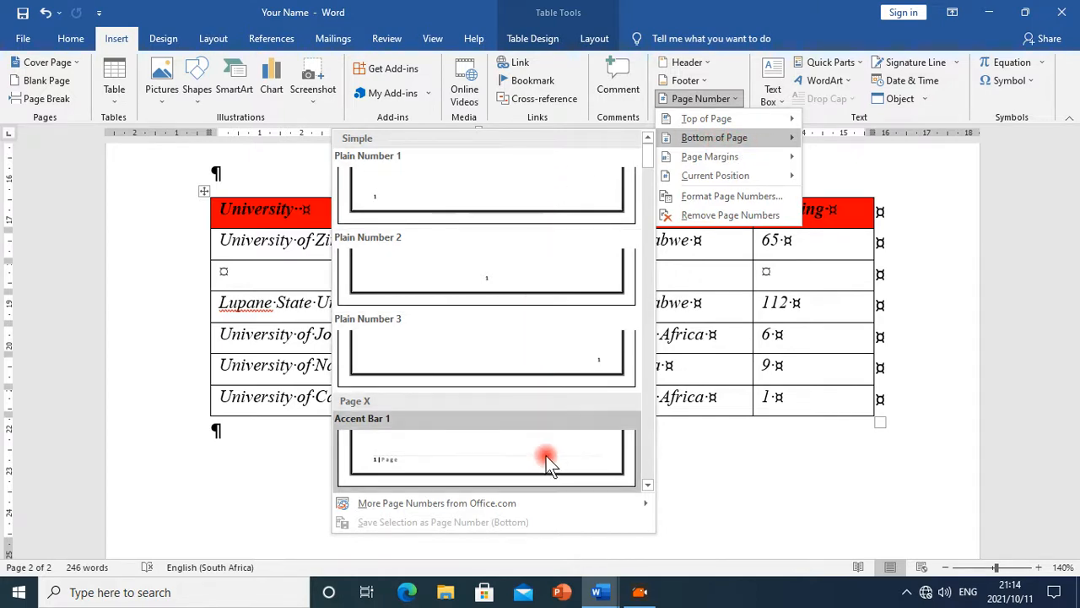
scroll(556, 444, "down", 5)
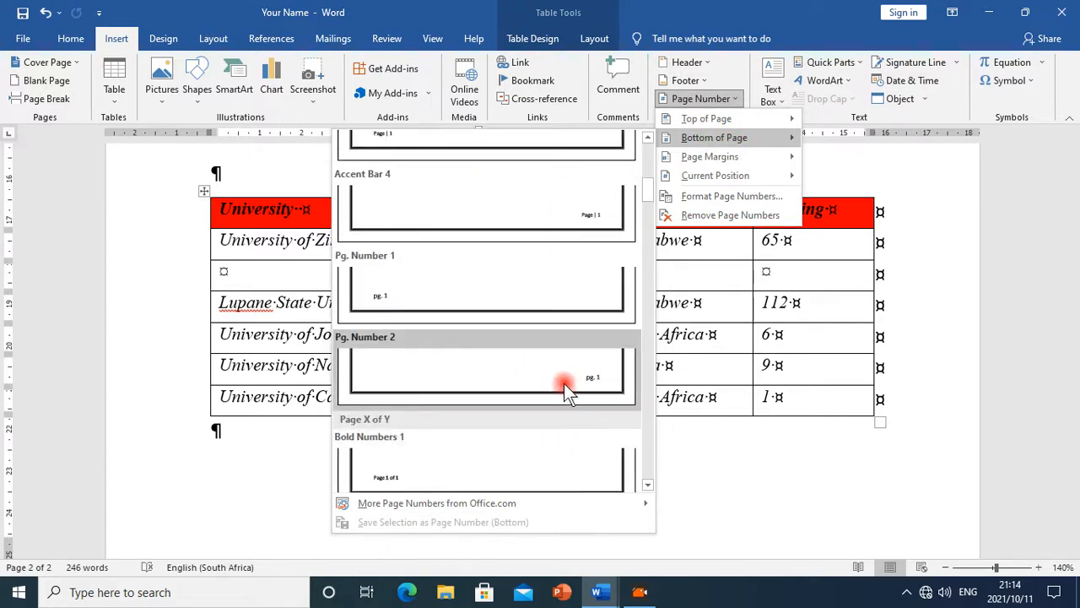
left_click(566, 384)
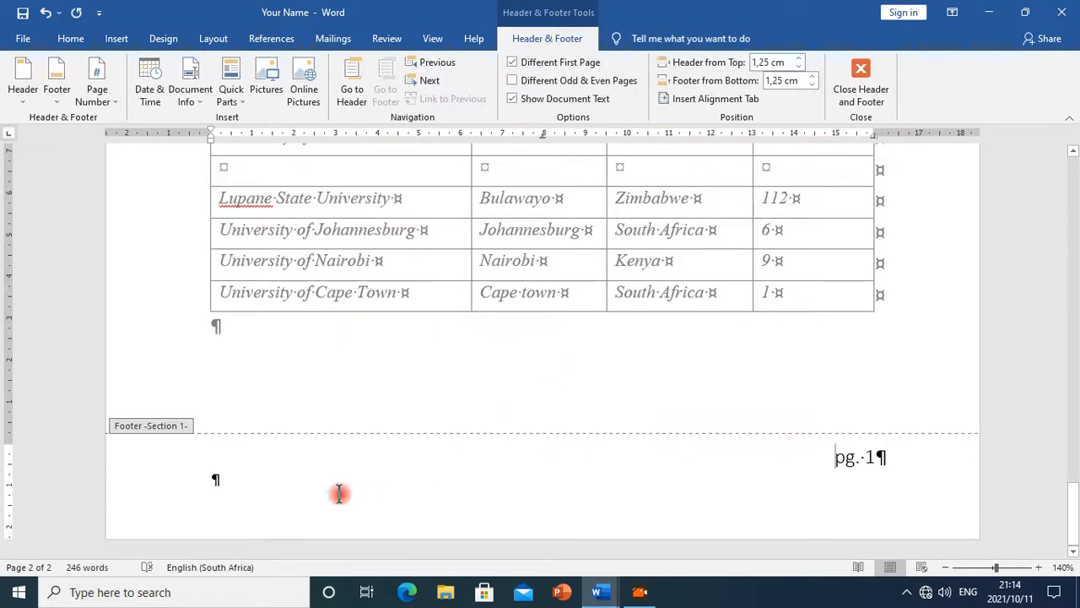
Delete the empty footer paragraph and realign the page number, first centred, then to the left
left_click(218, 469)
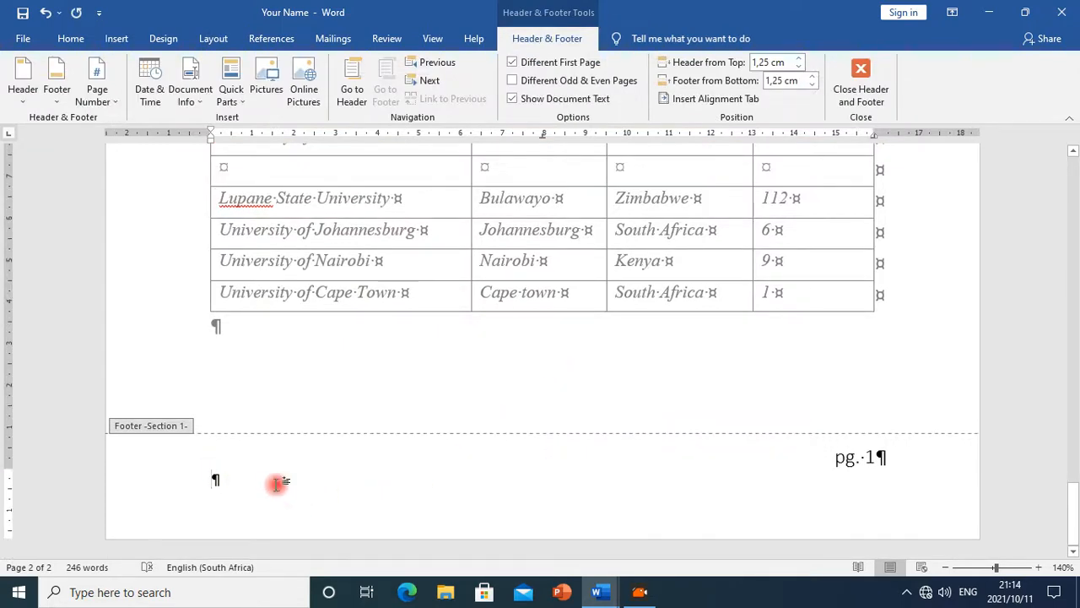
key("BackSpace")
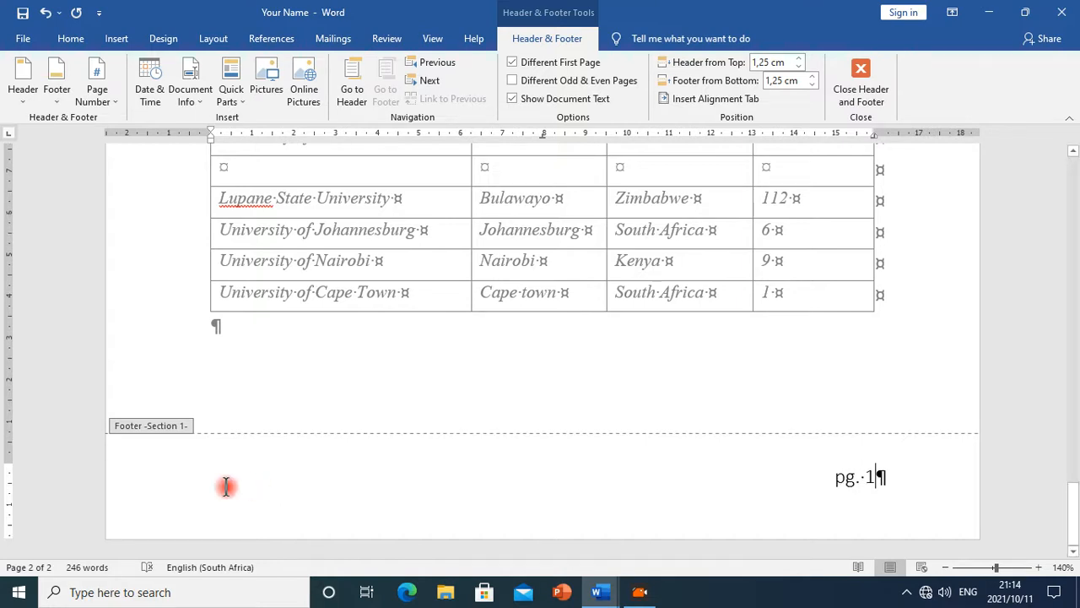
left_click(825, 471)
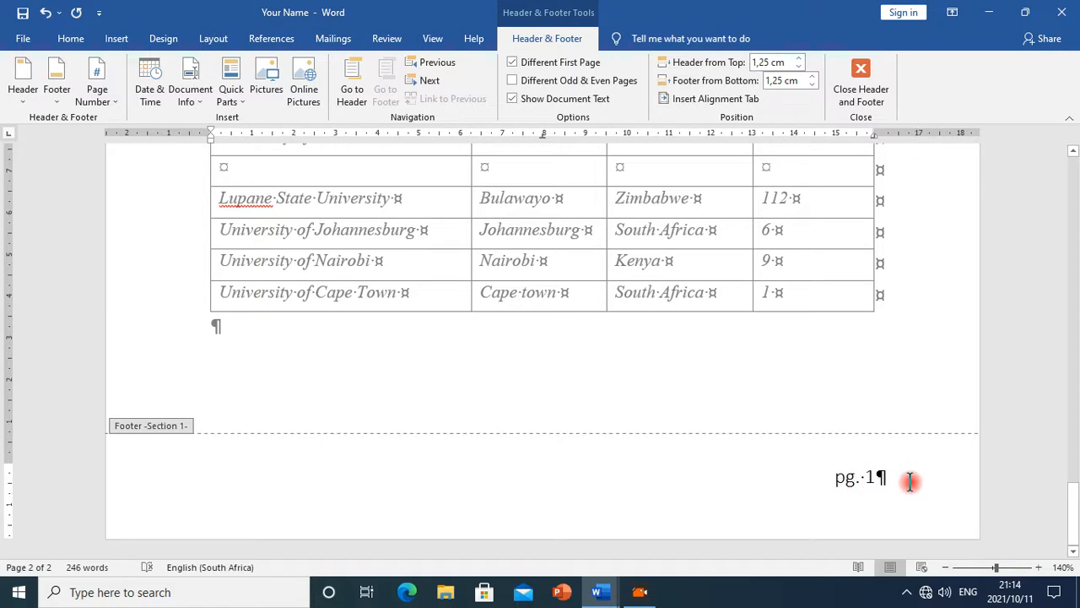
key("ctrl+e")
key("ctrl+l")
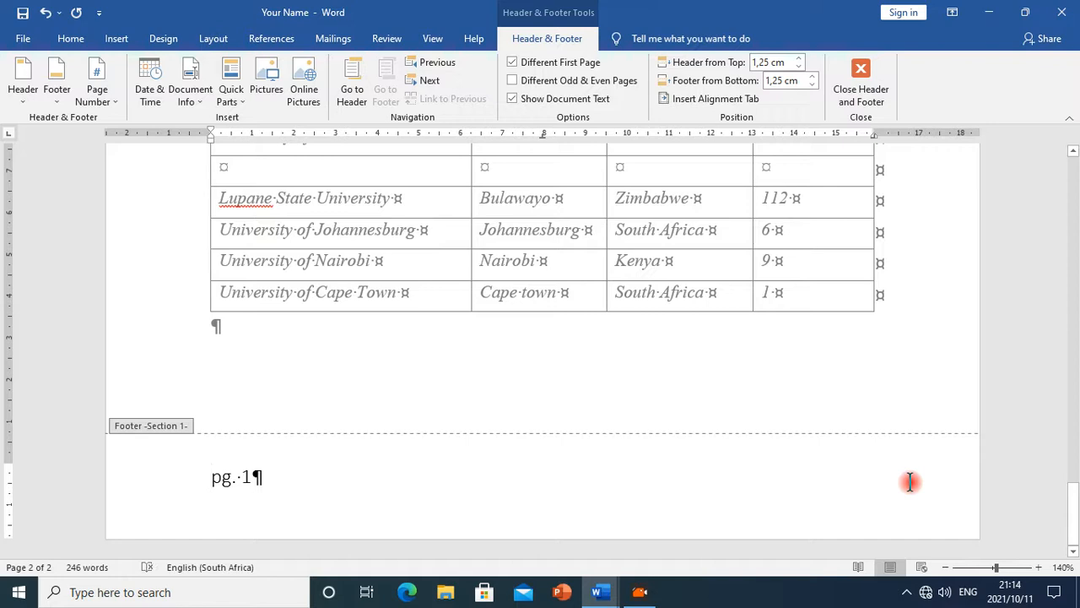
Undo the last three footer alignment changes
key("ctrl+z")
key("ctrl+z")
key("ctrl+z")
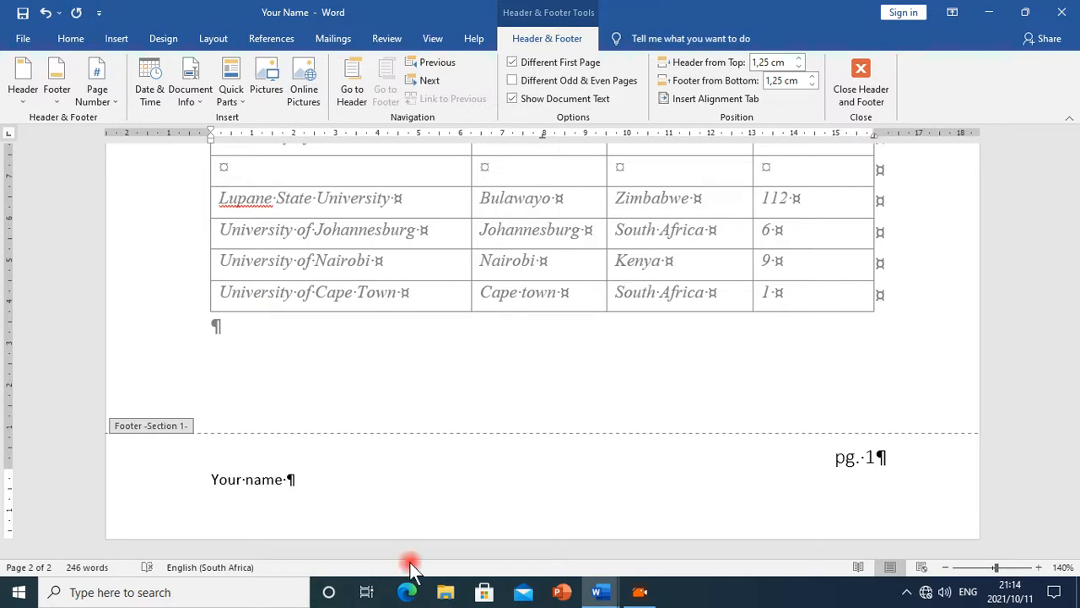
Extend the footer text to read Your name & Student Number and close the header and footer
type("& Student")
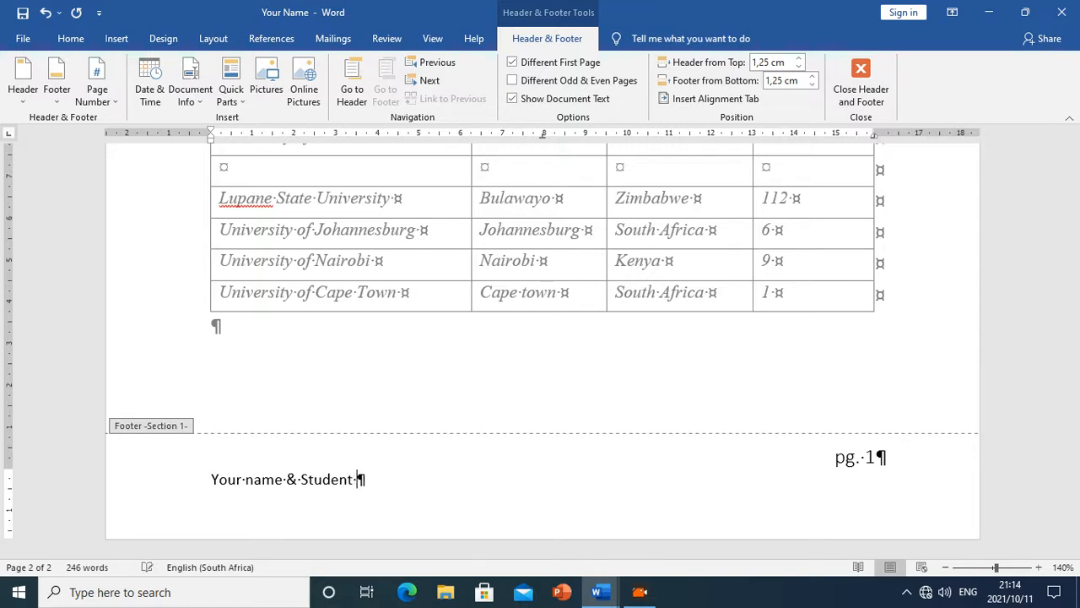
type("Number")
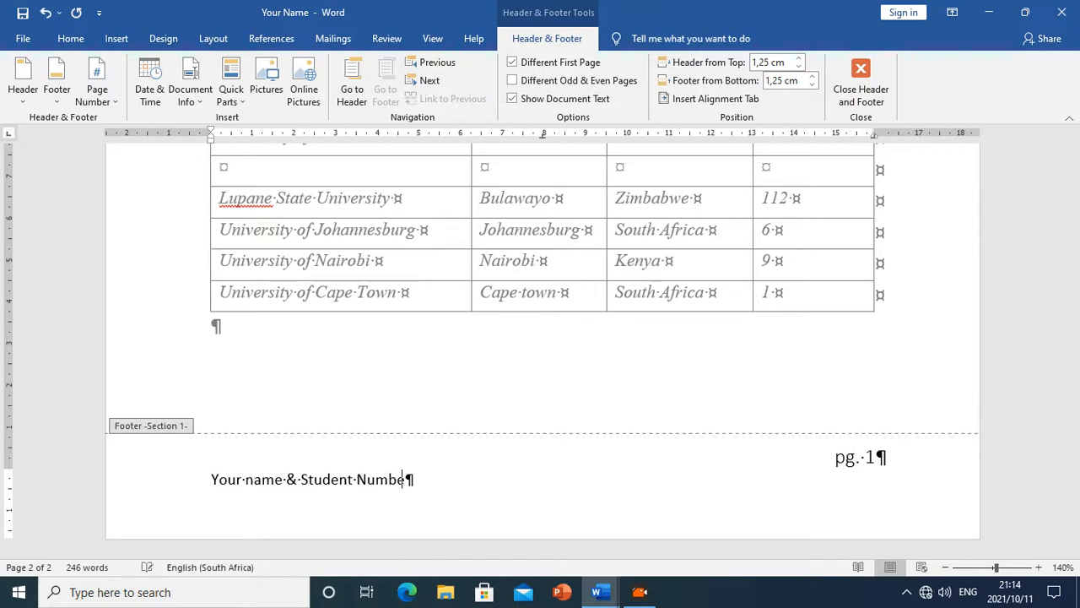
left_click(872, 87)
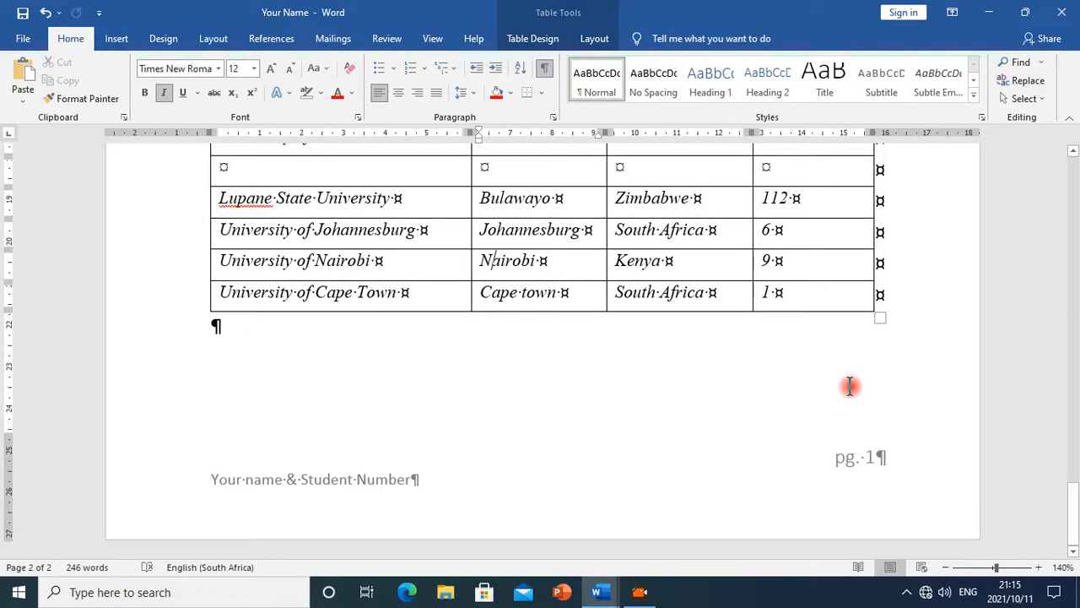
Scroll through the whole document to review its formatting
scroll(857, 371, "up", 3)
scroll(858, 371, "up", 15)
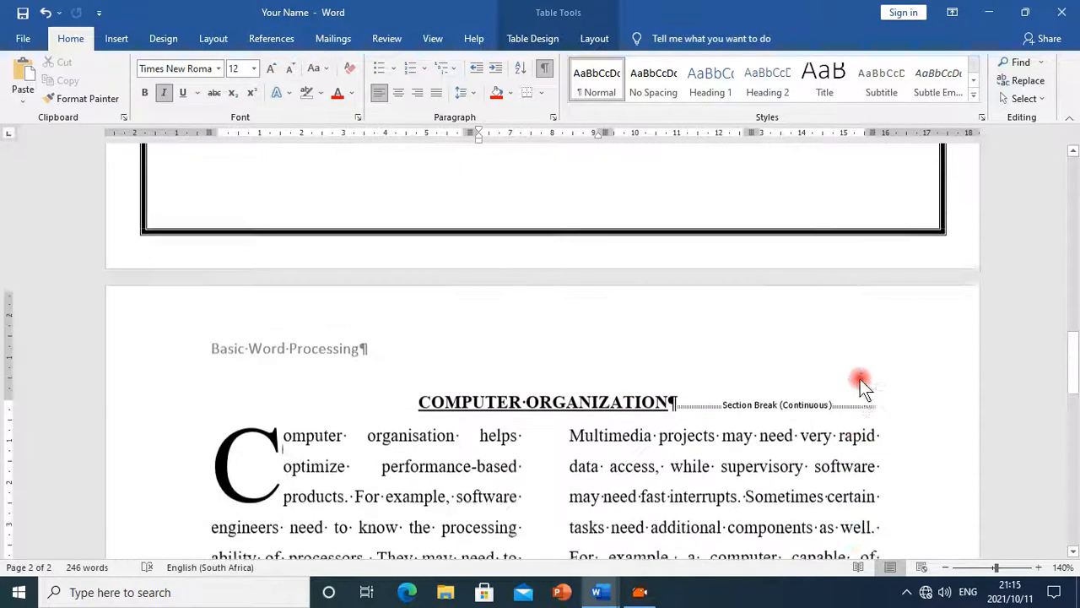
scroll(700, 359, "up", 6)
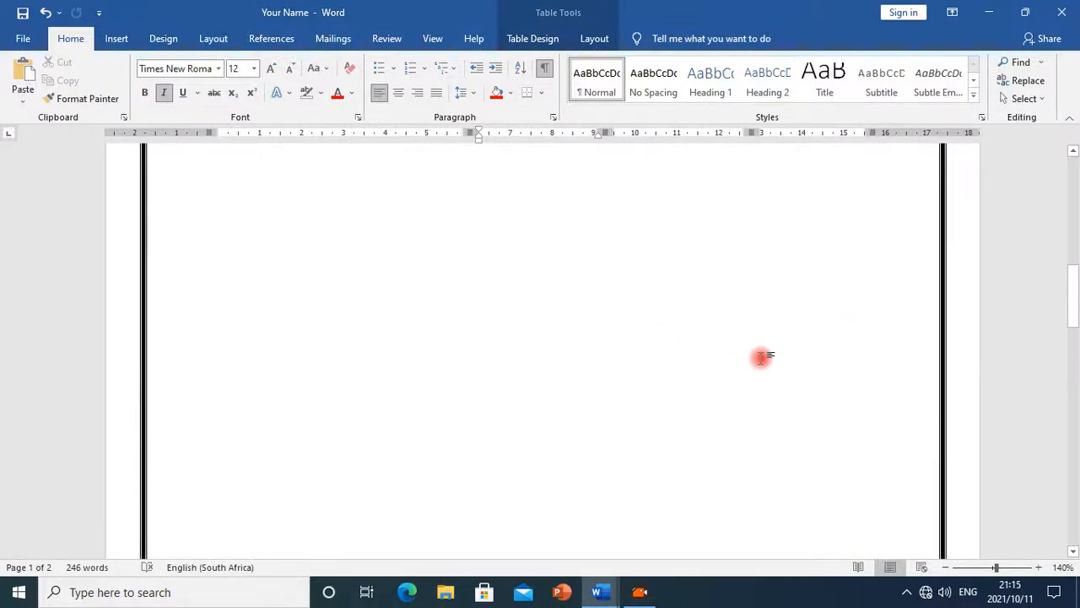
scroll(688, 311, "up", 7)
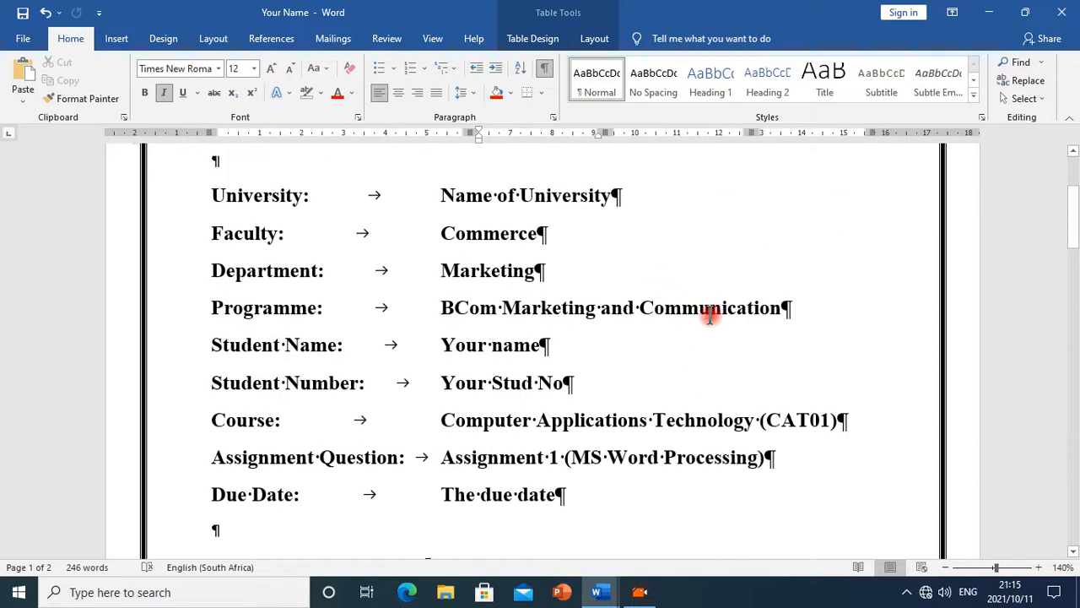
scroll(709, 312, "down", 10)
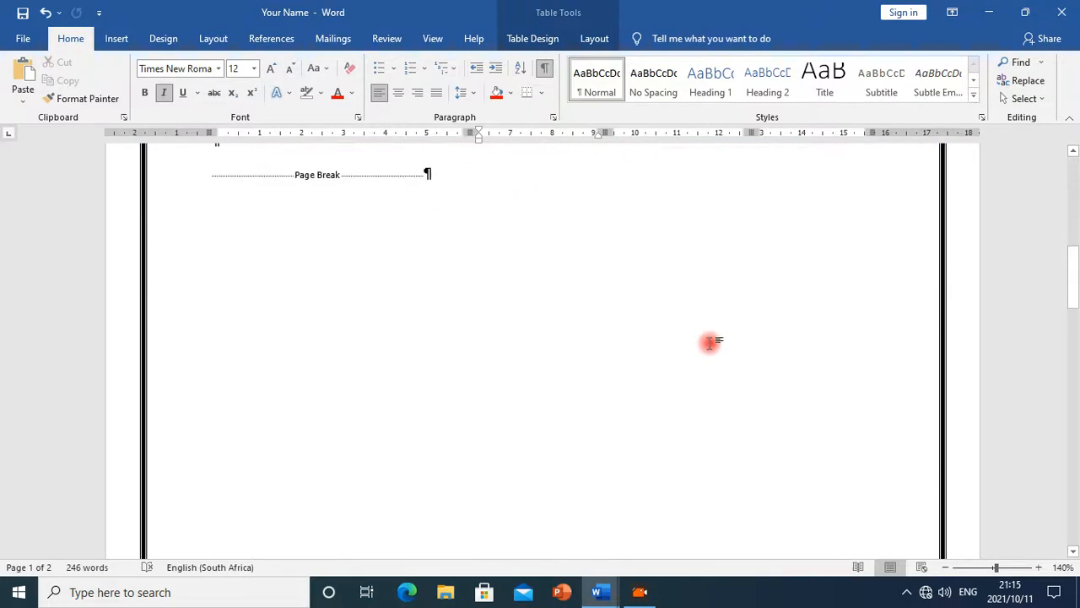
scroll(730, 388, "down", 3)
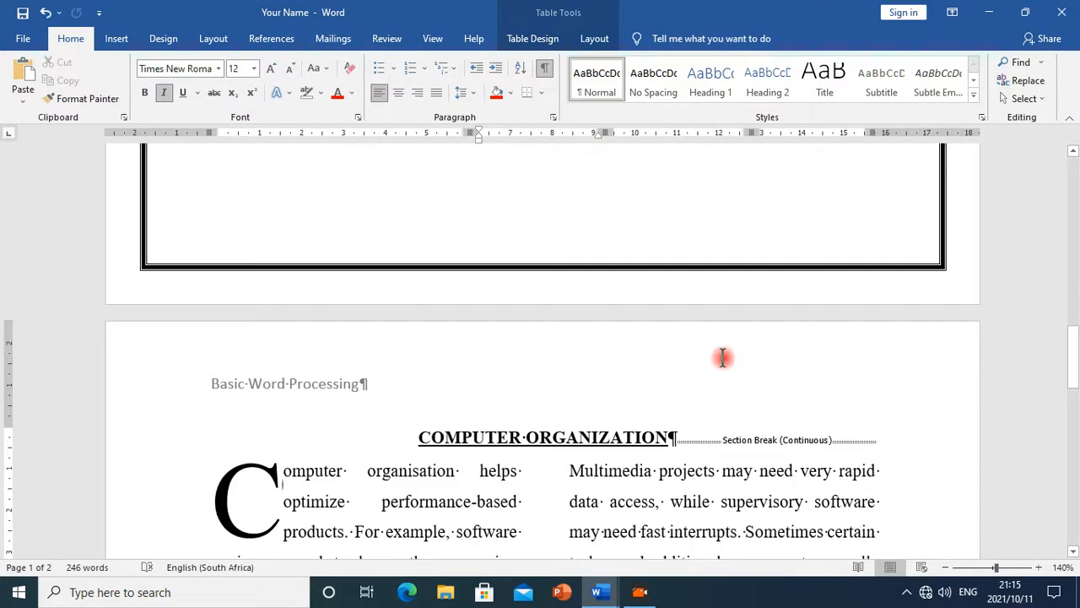
scroll(723, 359, "down", 3)
scroll(722, 357, "up", 2)
scroll(722, 357, "down", 3)
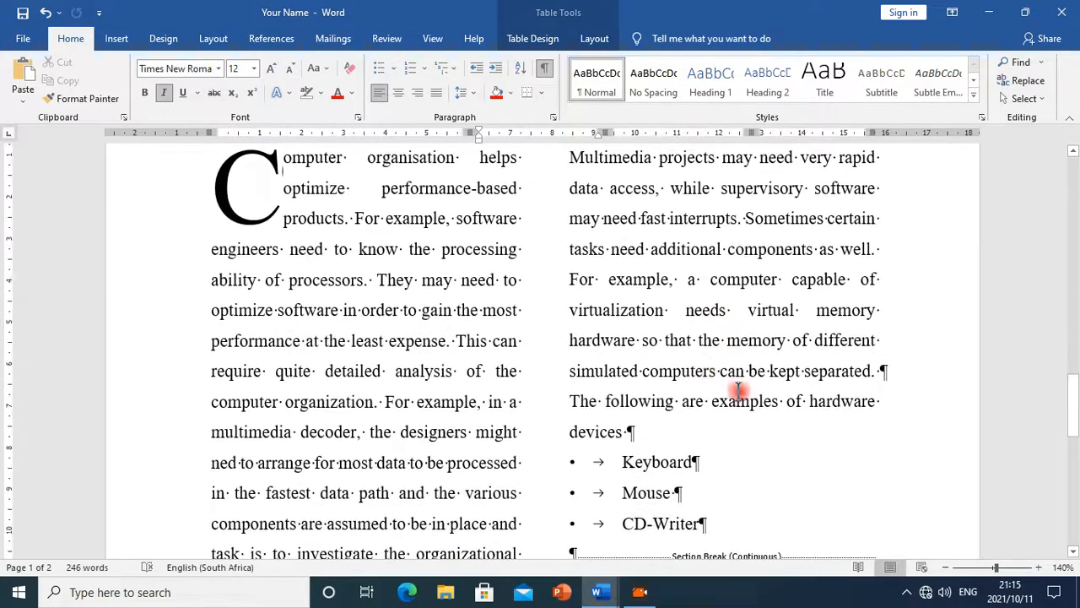
scroll(706, 374, "down", 3)
scroll(713, 401, "down", 8)
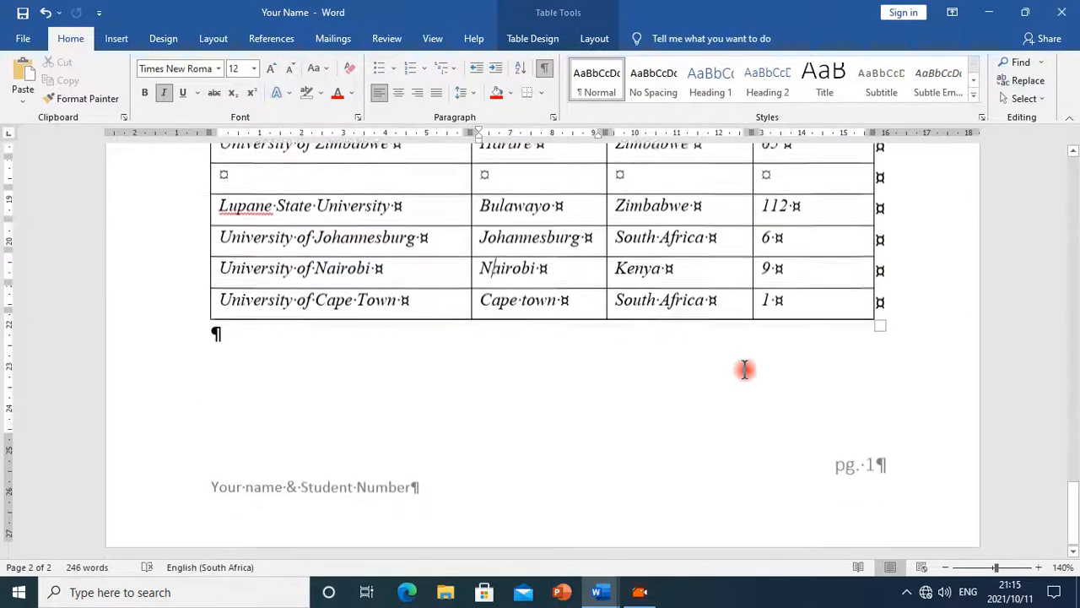
Read the next picture instruction in the Ms_Word_Exercise document
left_click(597, 592)
left_click(672, 542)
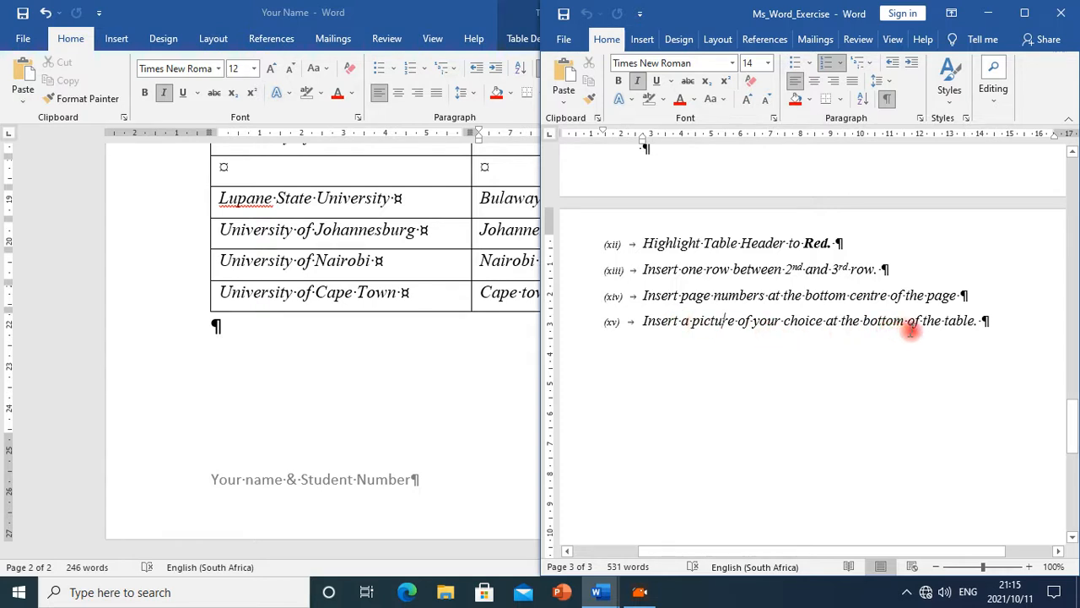
scroll(356, 352, "up", 3)
scroll(303, 453, "down", 3)
Add a new empty paragraph below the university table
left_click(263, 362)
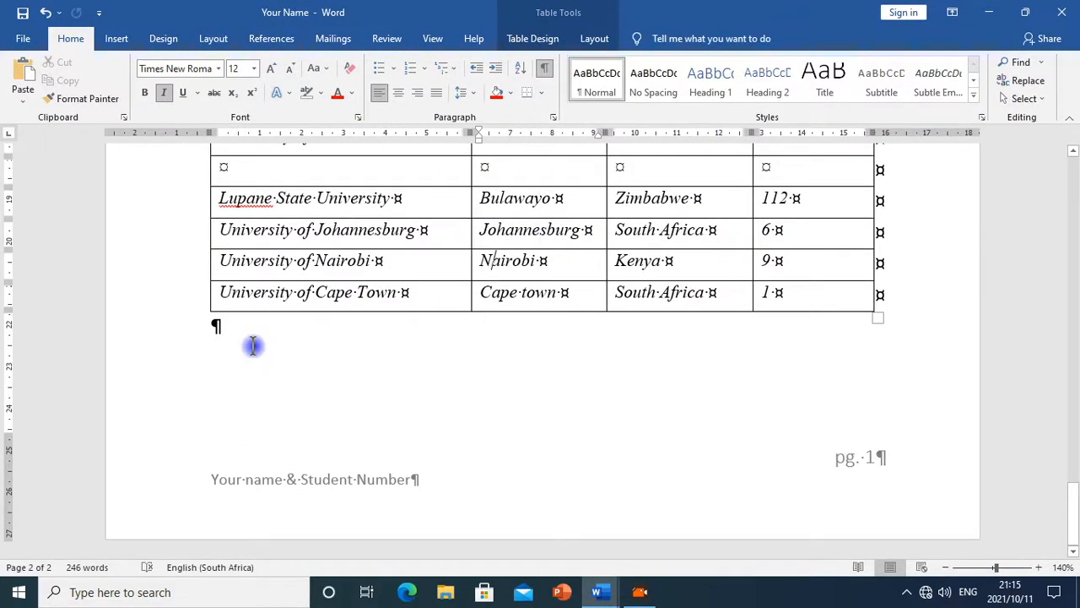
left_click(253, 345)
key("Return")
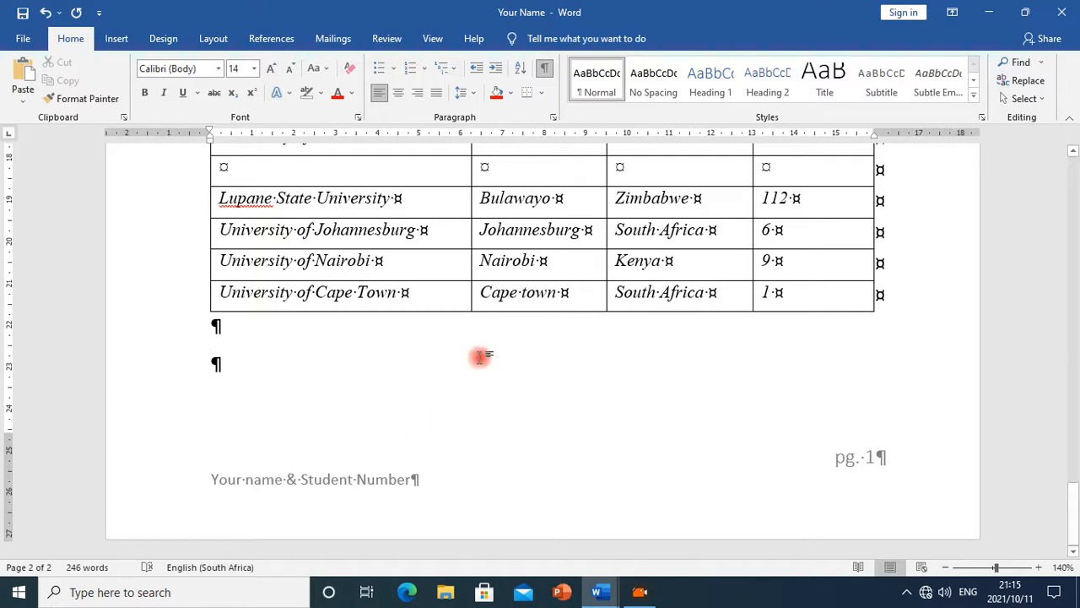
left_click(450, 593)
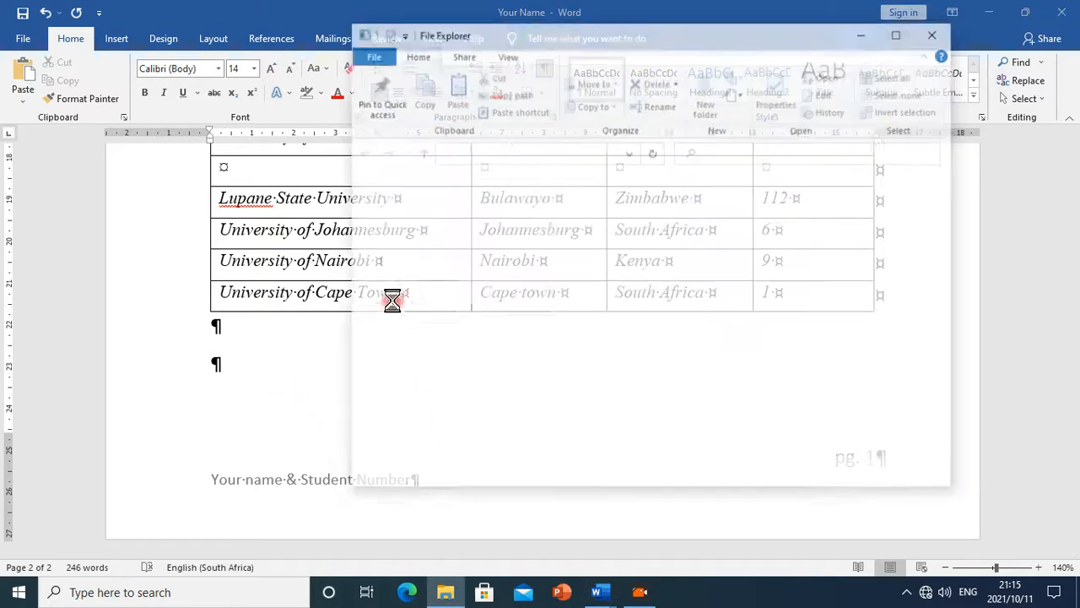
left_click(402, 269)
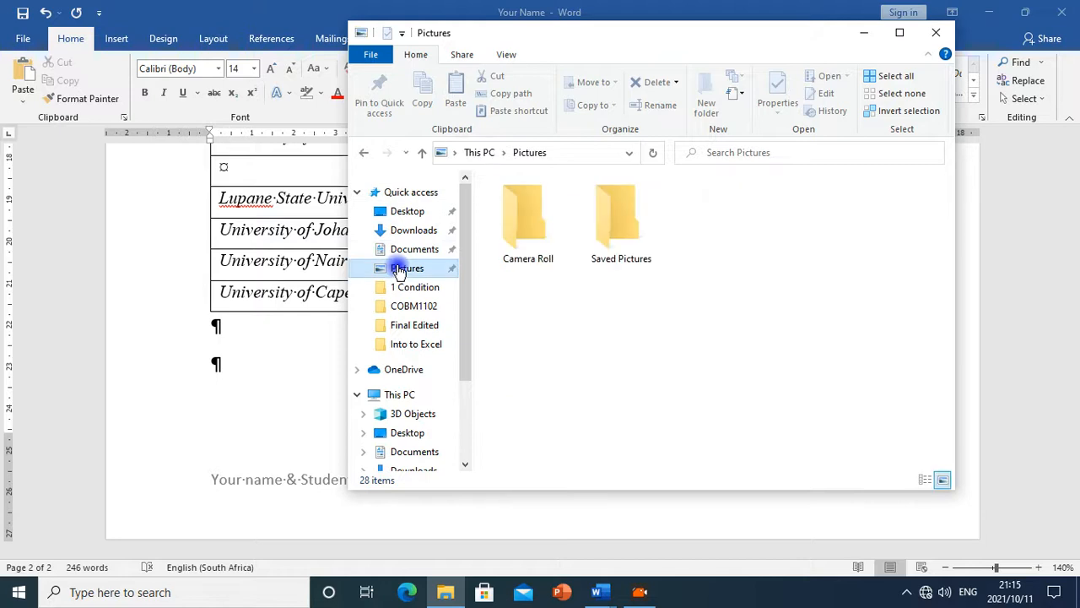
double_click(620, 255)
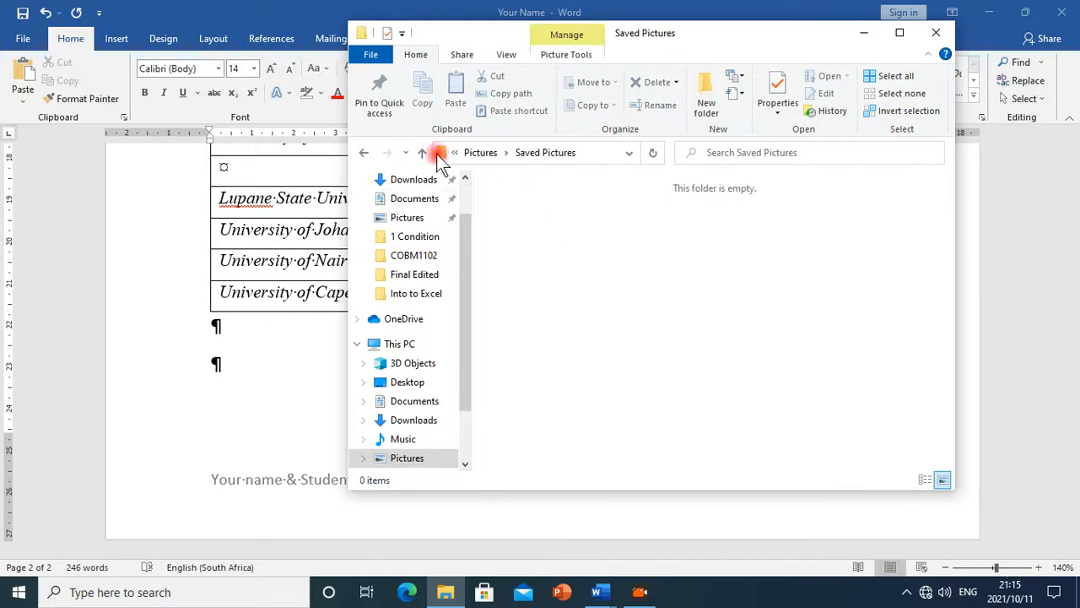
left_click(364, 156)
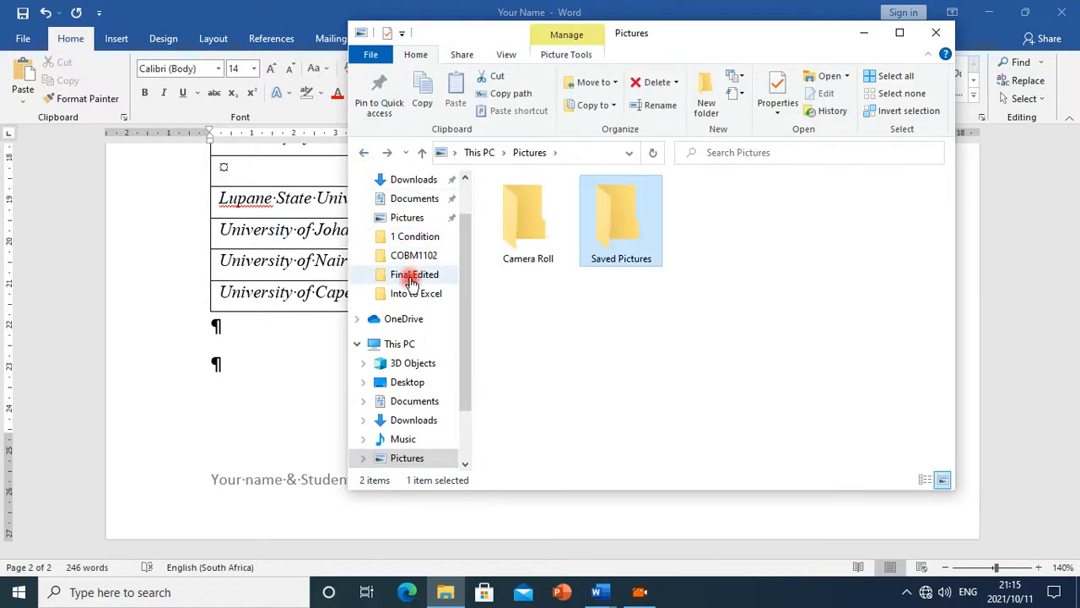
double_click(508, 237)
left_click(364, 153)
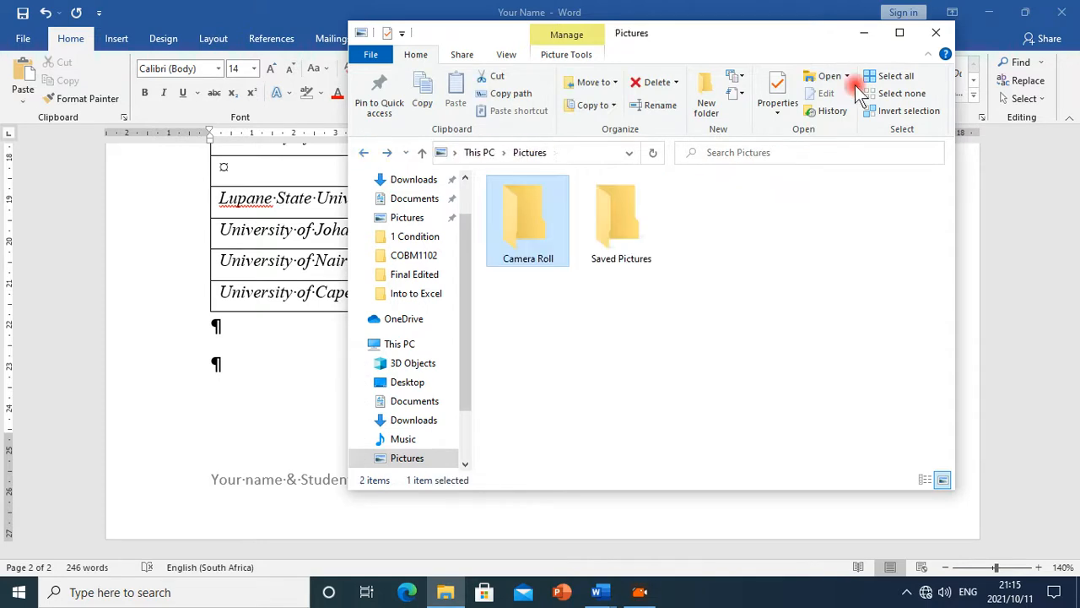
left_click_drag(462, 43, 344, 137)
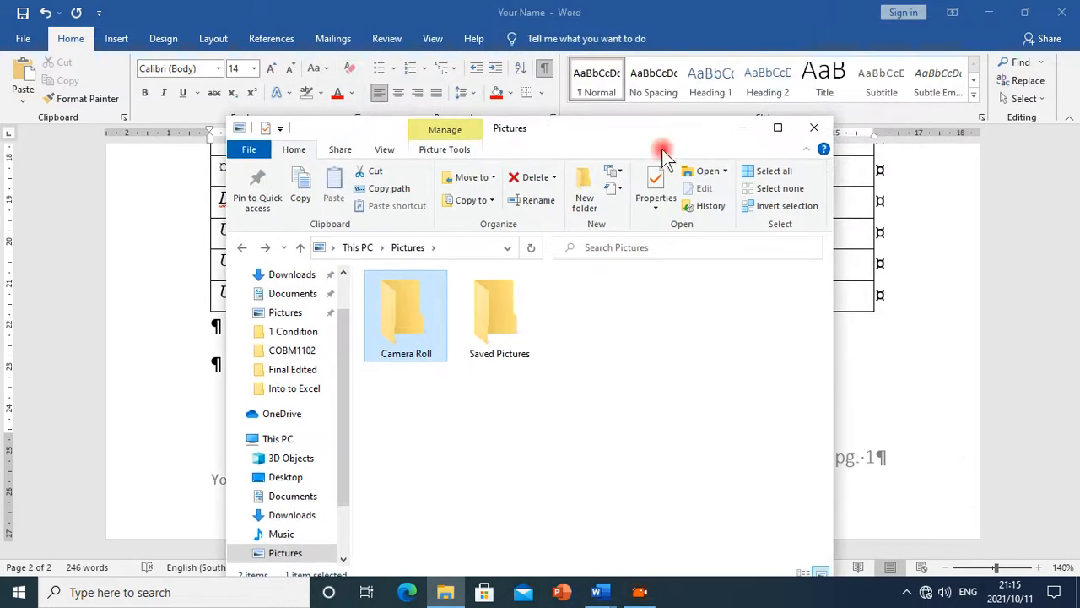
left_click(815, 128)
left_click(390, 96)
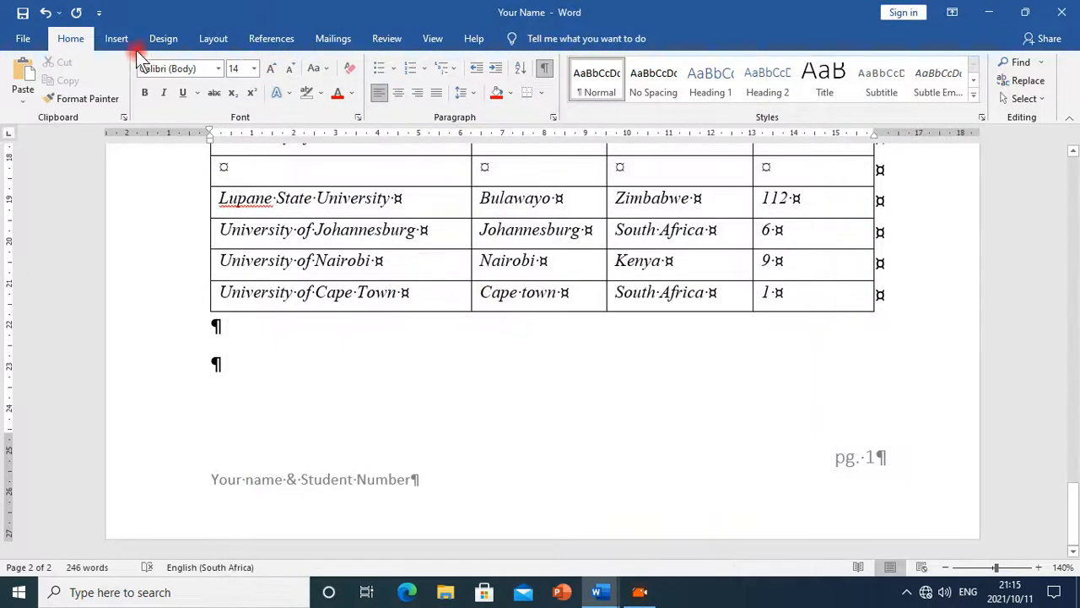
Insert an online picture of a vintage computer found with a Bing image search for computer
left_click(116, 42)
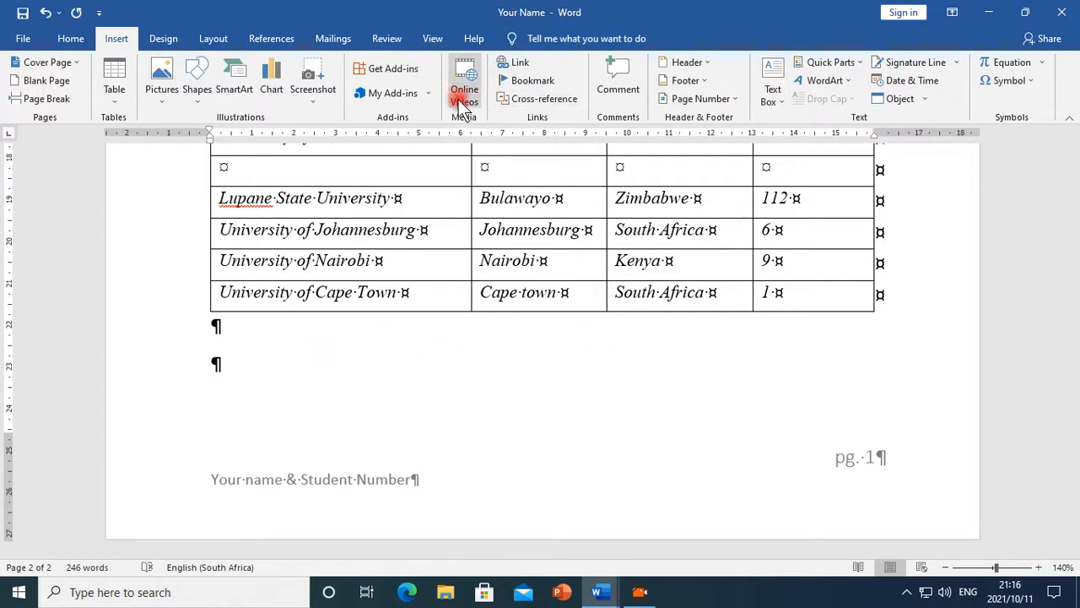
left_click(168, 103)
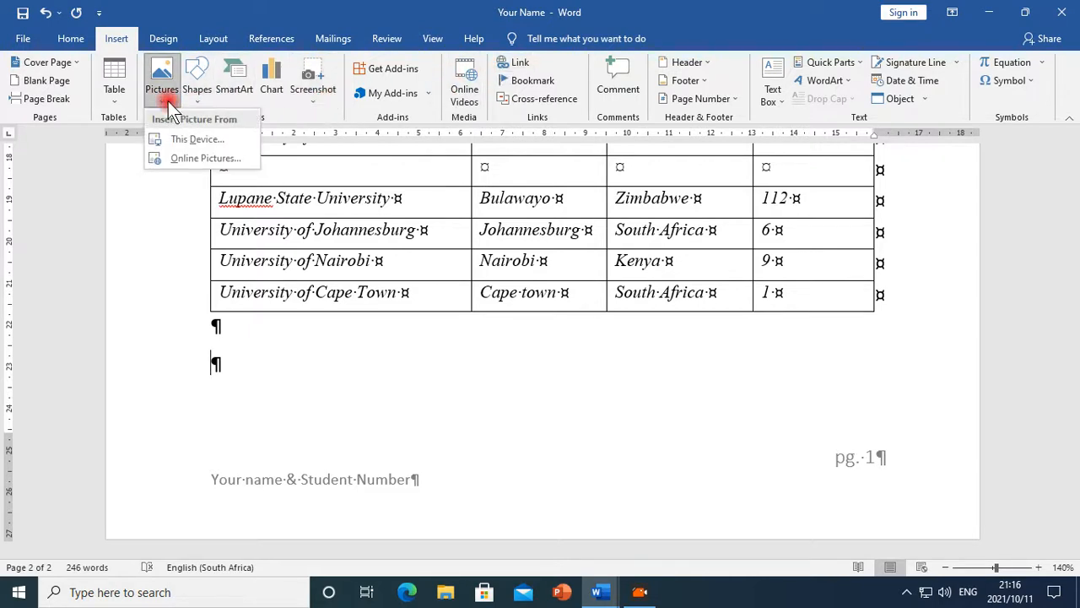
left_click(185, 158)
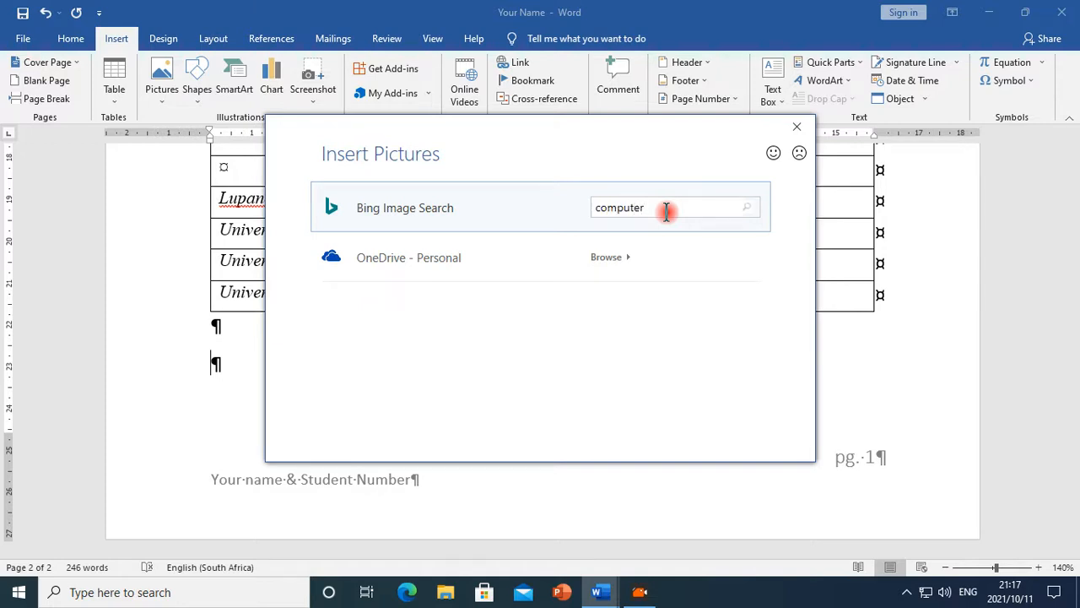
key("Return")
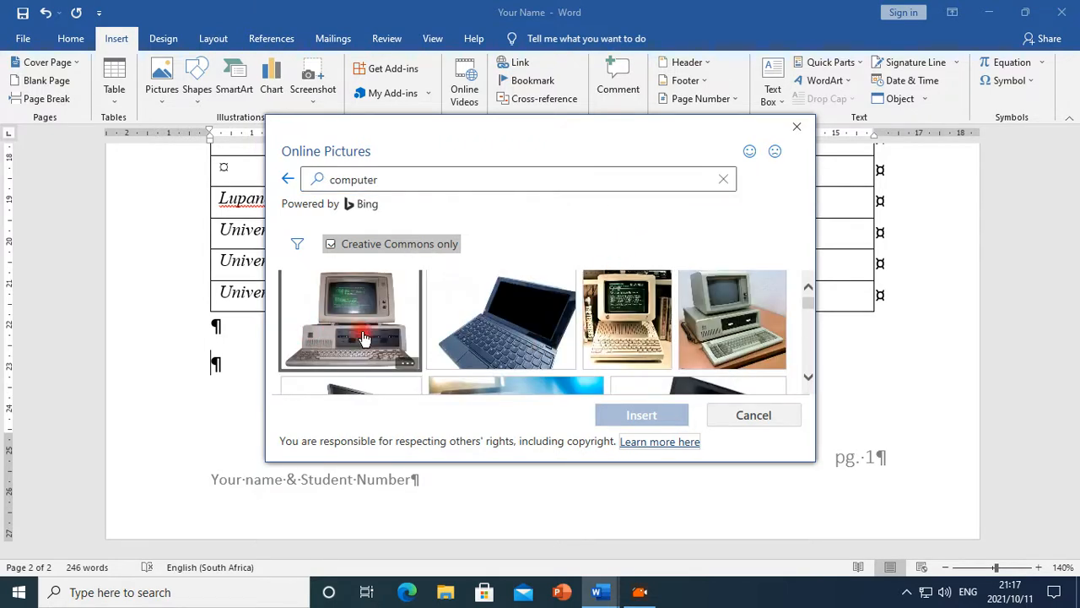
left_click(350, 335)
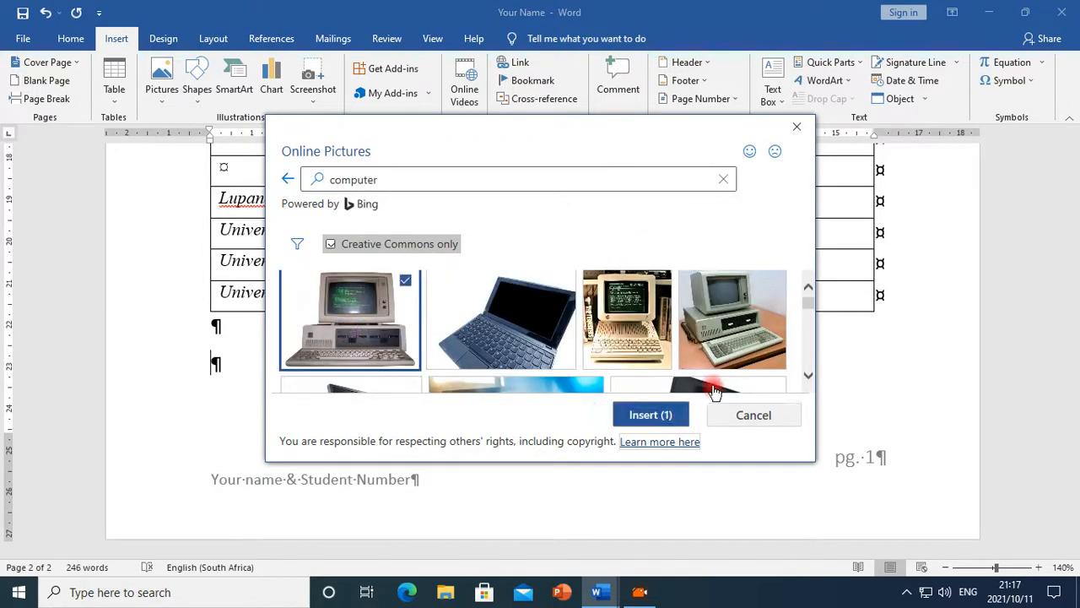
left_click(667, 414)
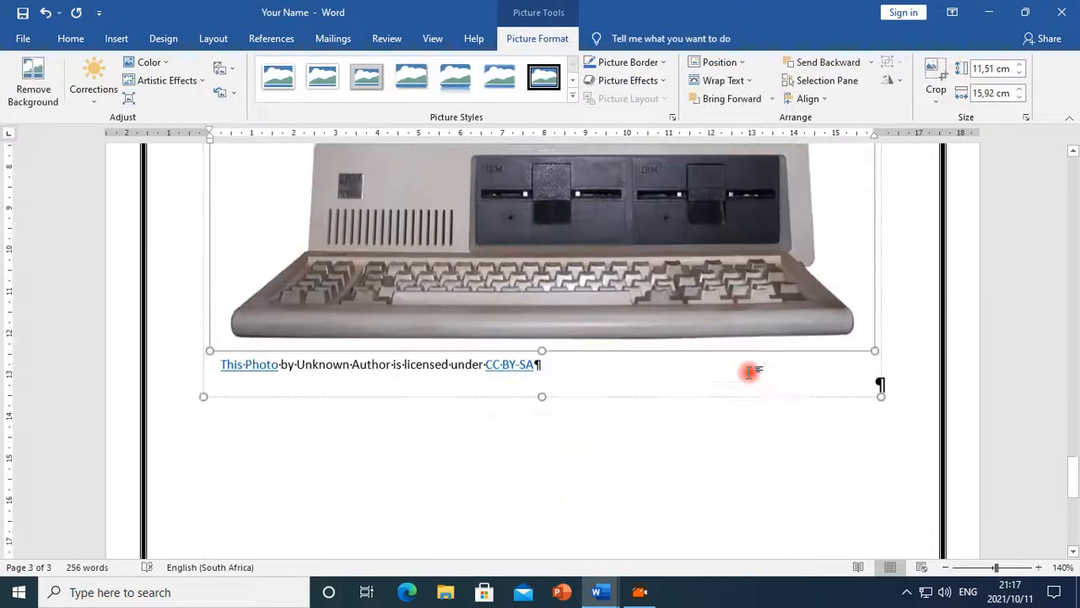
Shrink the computer picture by its corner handle to about 5.15 cm by 3.77 cm
scroll(770, 387, "up", 4)
scroll(774, 388, "down", 1)
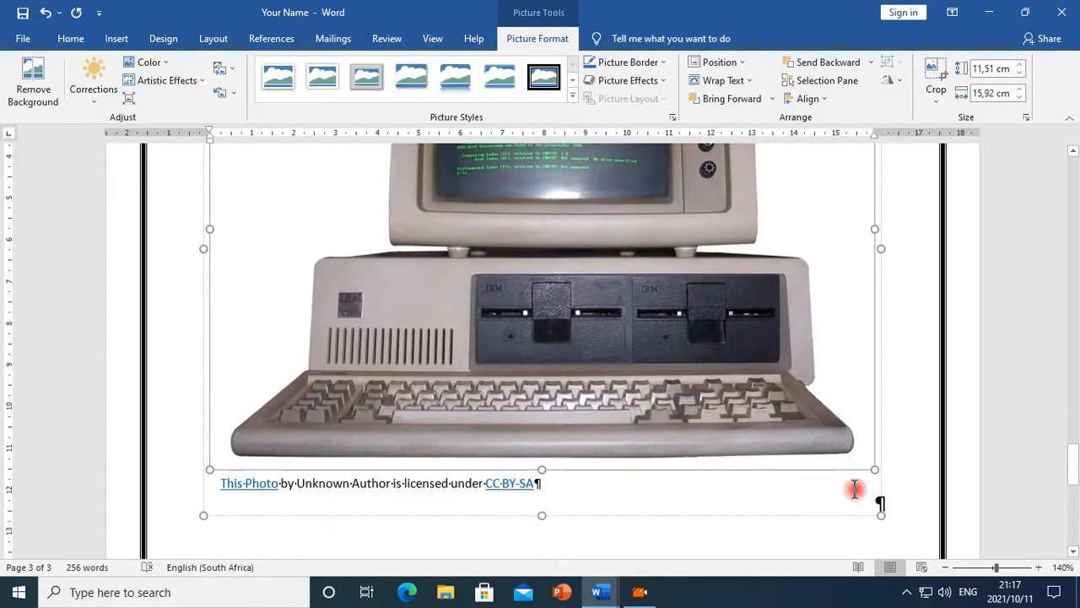
left_click_drag(882, 508, 466, 225)
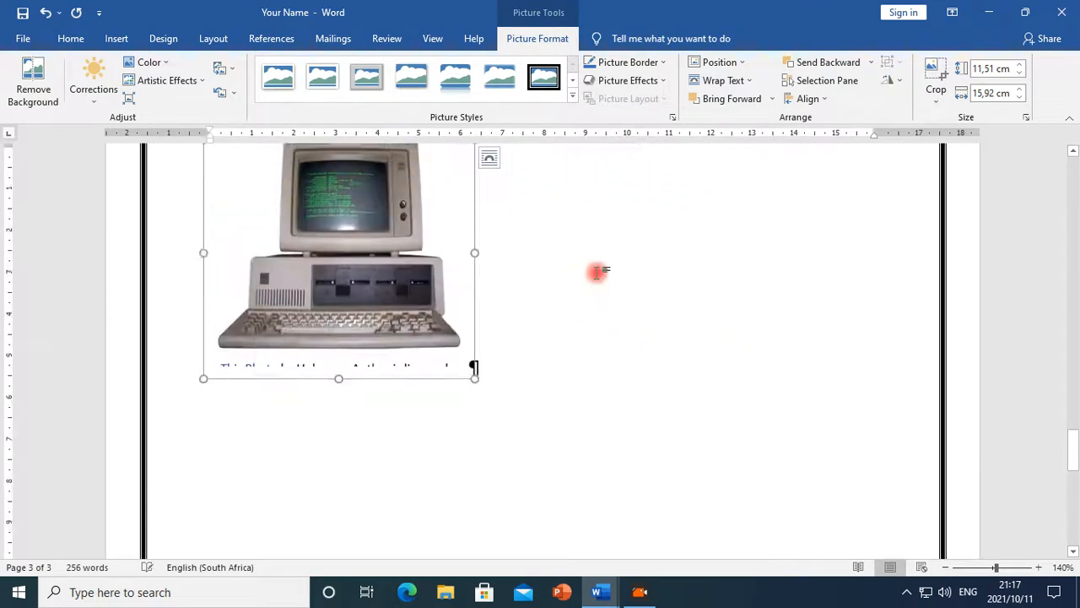
scroll(513, 290, "up", 1)
scroll(513, 289, "up", 3)
left_click_drag(474, 347, 373, 377)
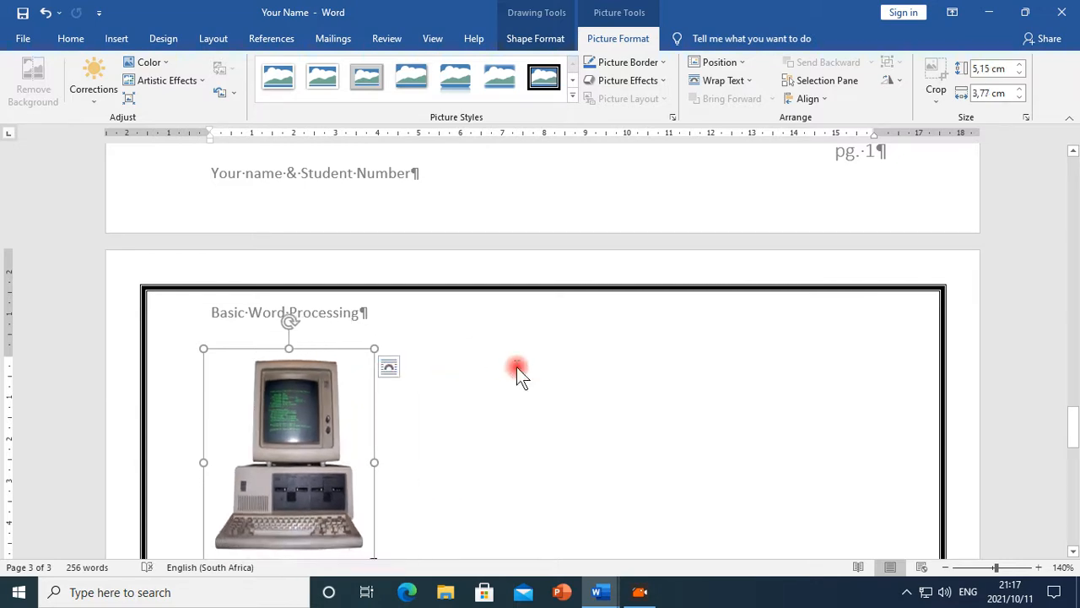
Enlarge the computer picture slightly by its corner handle
scroll(517, 367, "up", 20)
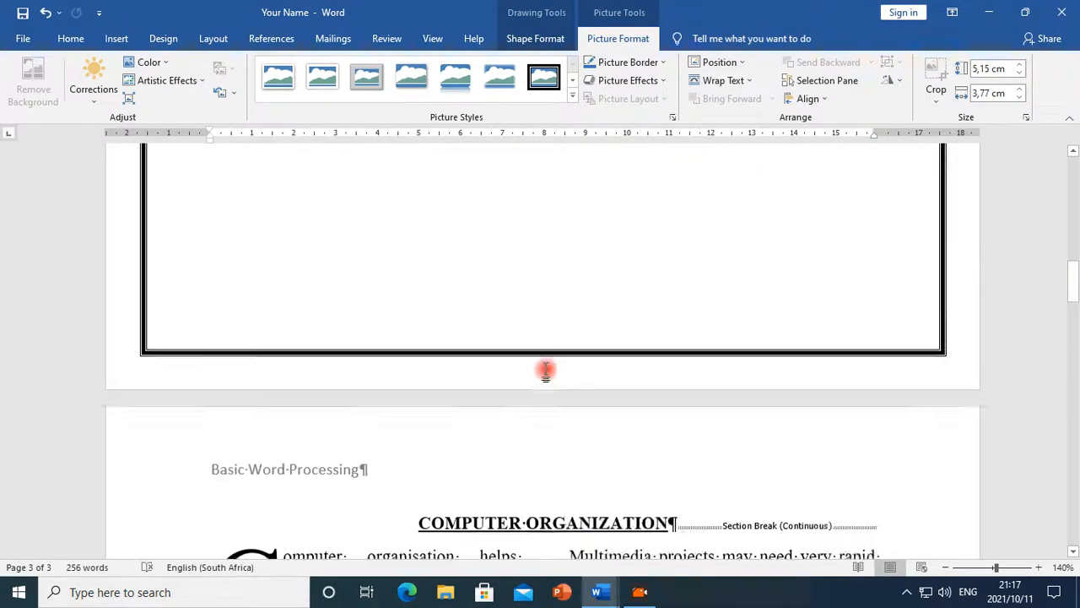
scroll(545, 372, "up", 3)
scroll(545, 371, "down", 10)
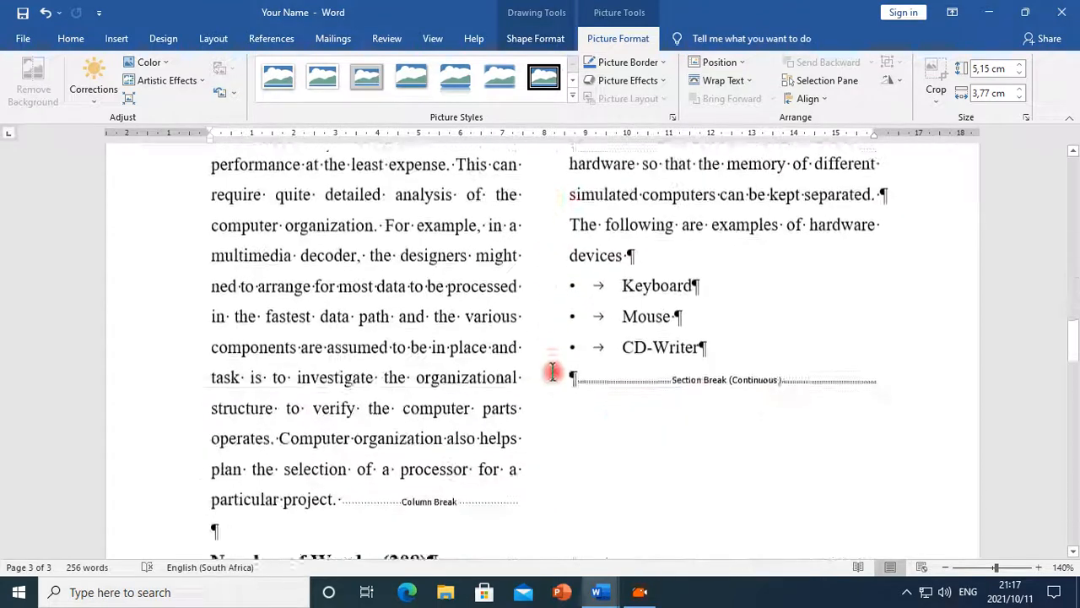
scroll(553, 373, "down", 11)
scroll(591, 346, "up", 3)
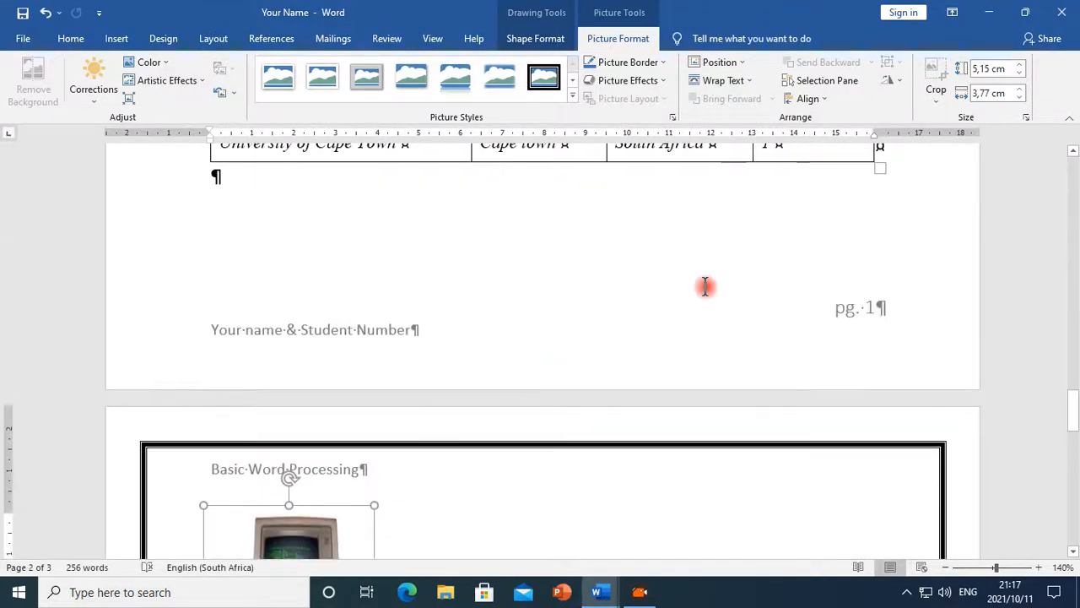
scroll(532, 306, "down", 1)
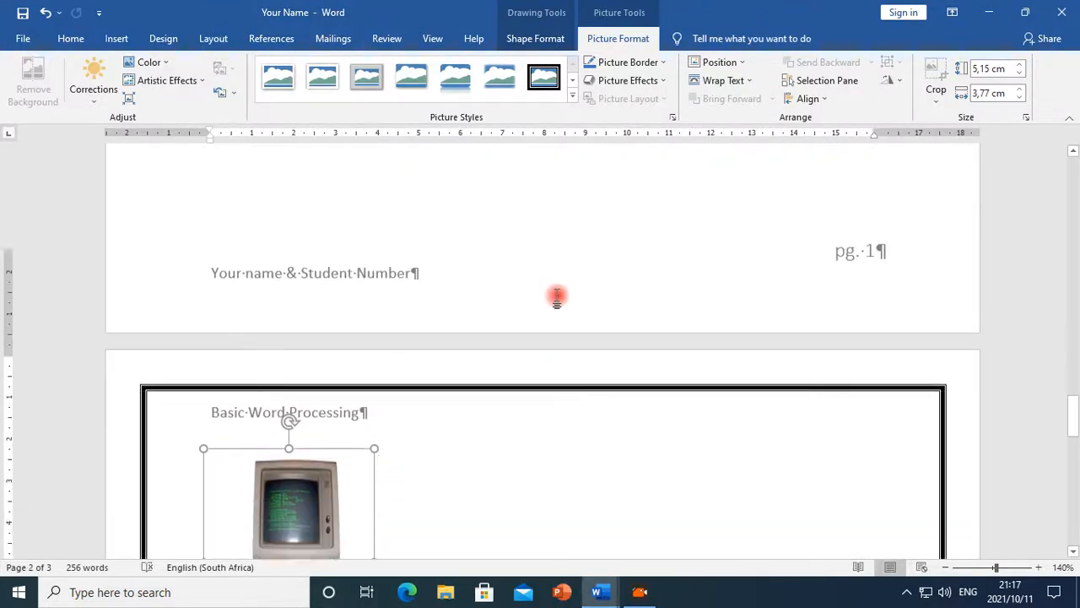
scroll(557, 297, "down", 4)
left_click_drag(361, 379, 415, 403)
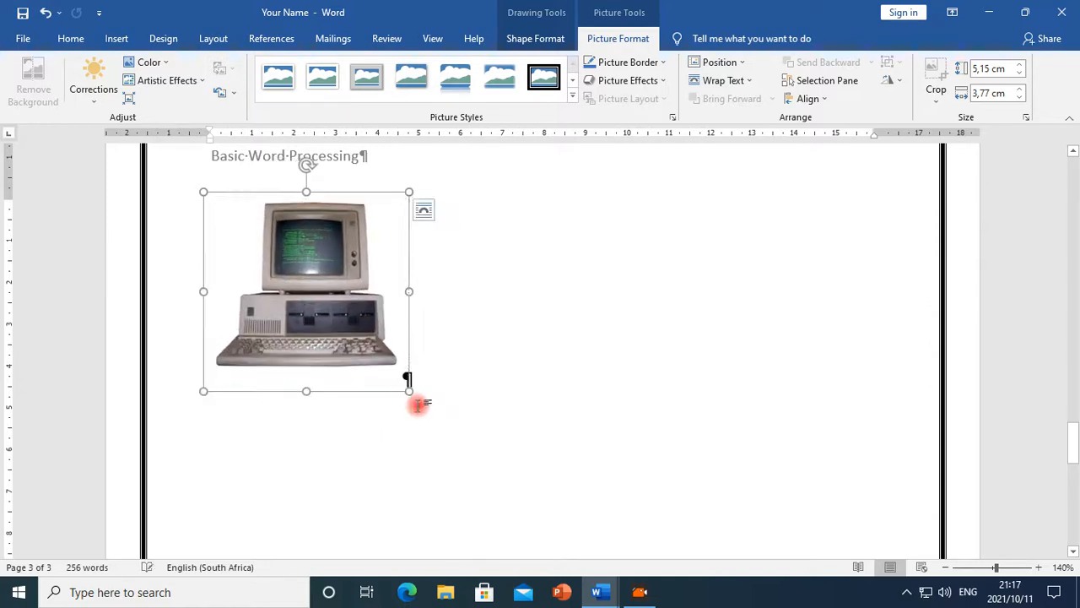
Undo the last three size changes to the computer picture
key("ctrl+z")
key("ctrl+z")
key("ctrl+z")
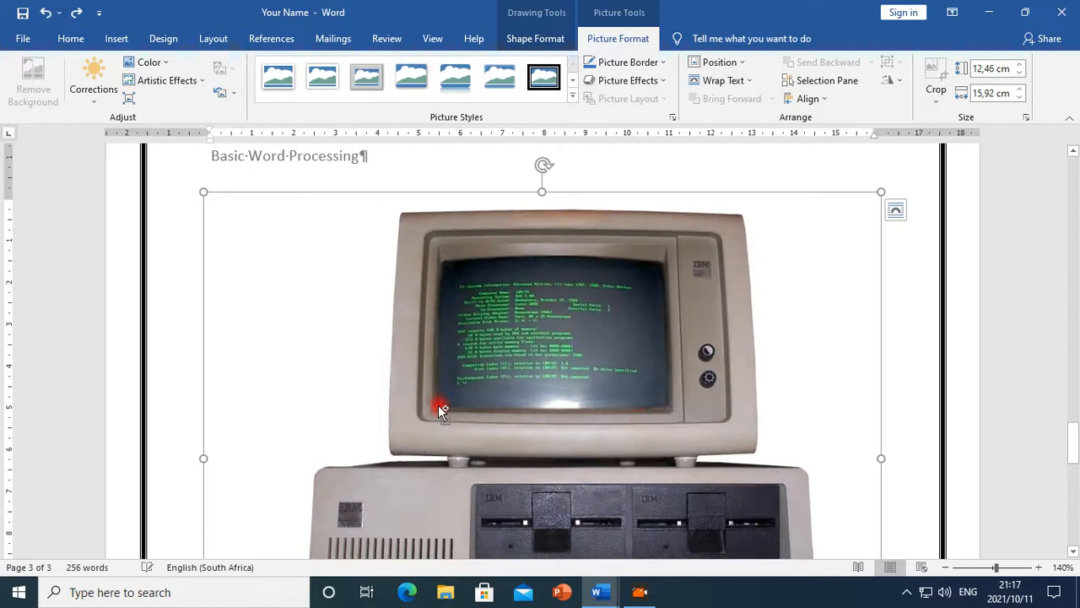
Try resizing the computer picture by its corner handle and undo the attempt
scroll(731, 372, "down", 4)
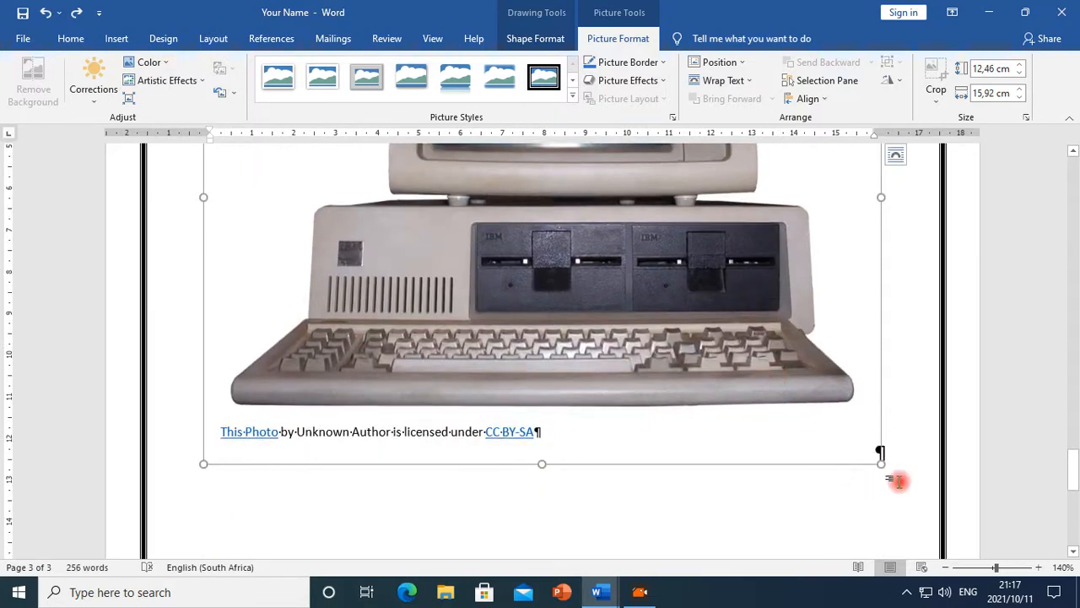
left_click_drag(887, 466, 278, 372)
scroll(441, 393, "up", 2)
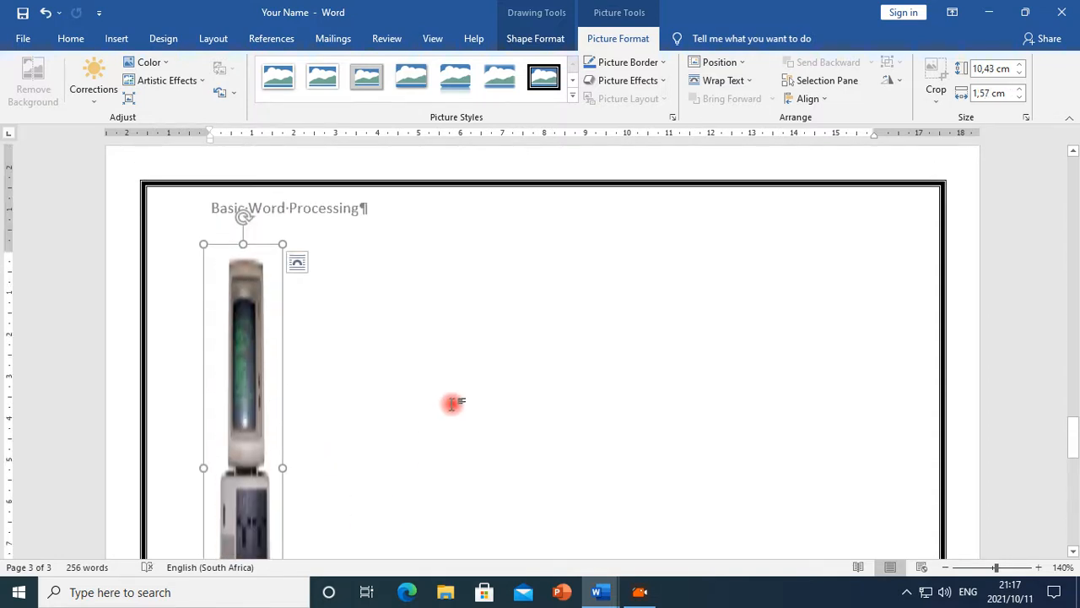
key("ctrl+z")
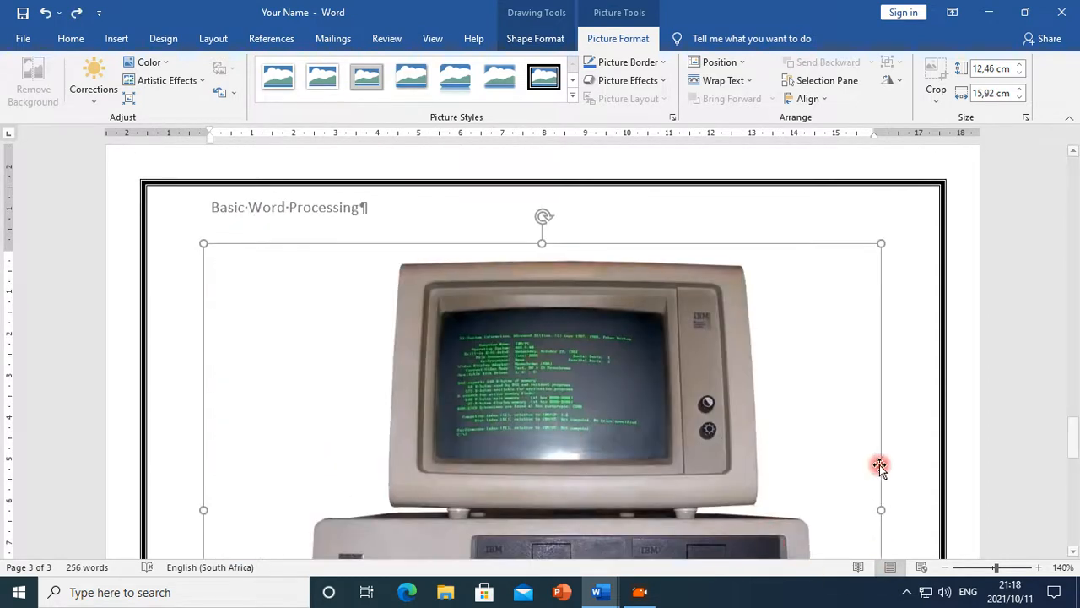
Shrink the computer picture by its corner handle to about 1.19 cm by 1.52 cm
scroll(881, 497, "down", 5)
left_click_drag(883, 461, 428, 134)
scroll(485, 467, "up", 4)
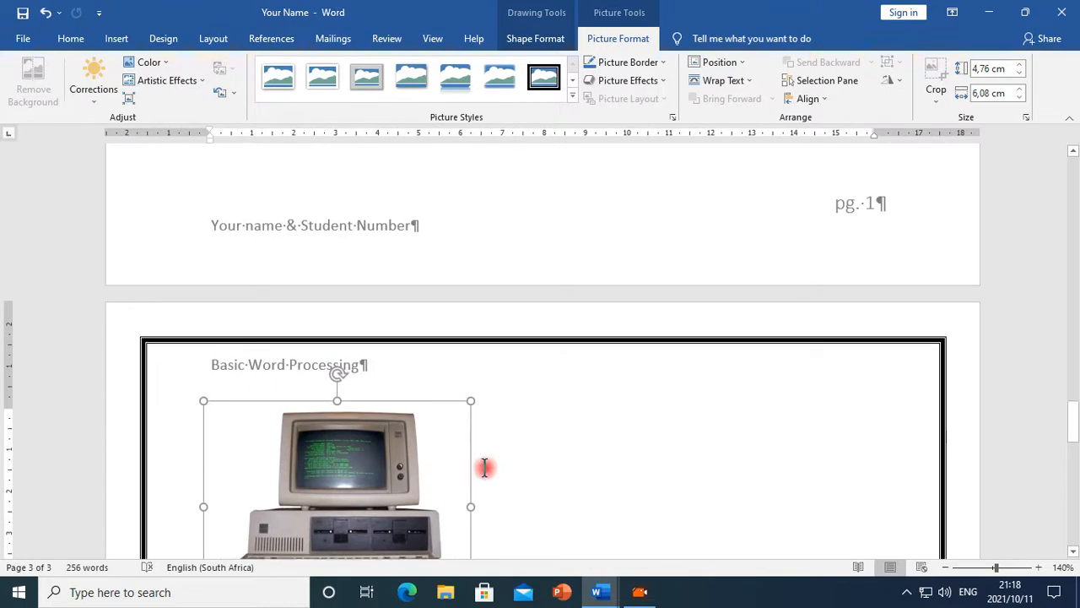
scroll(482, 464, "down", 3)
left_click_drag(433, 391, 359, 309)
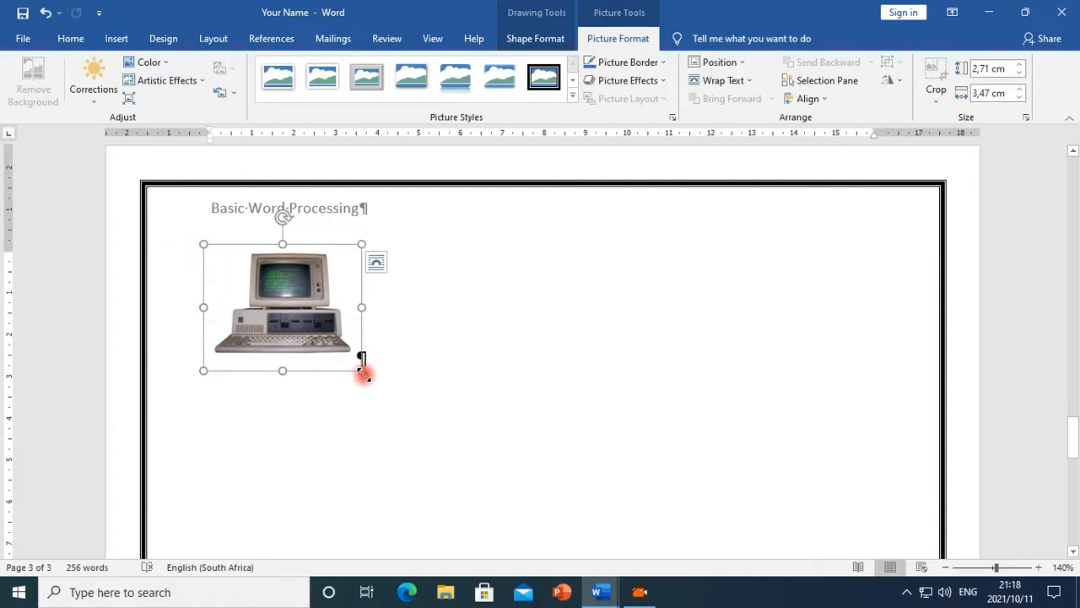
left_click_drag(362, 372, 272, 287)
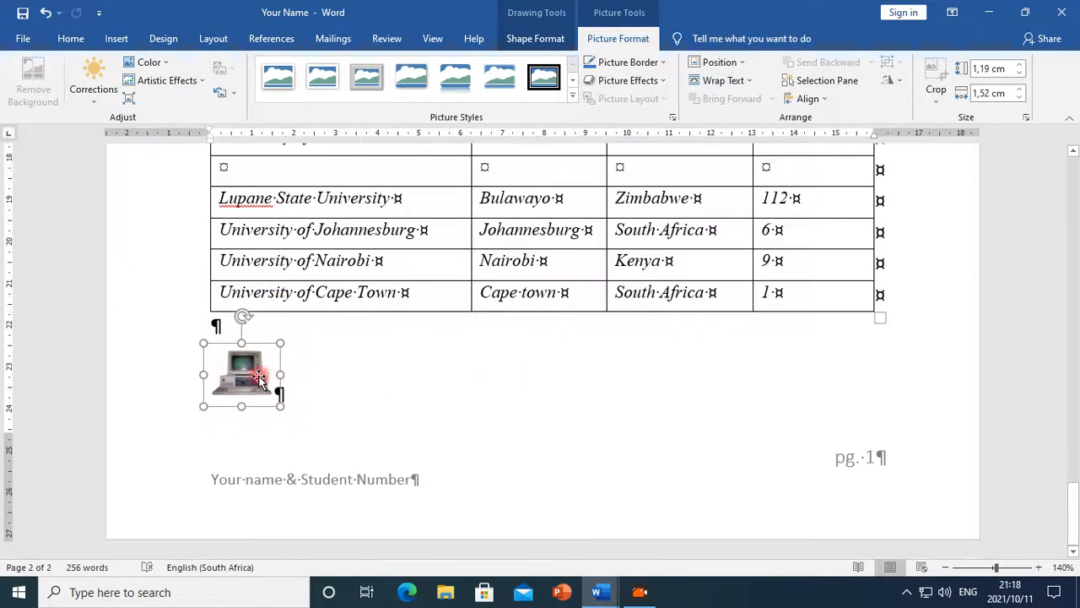
Check the Ms_Word_Exercise instruction about inserting a picture at the bottom of the table
left_click_drag(278, 393, 772, 356)
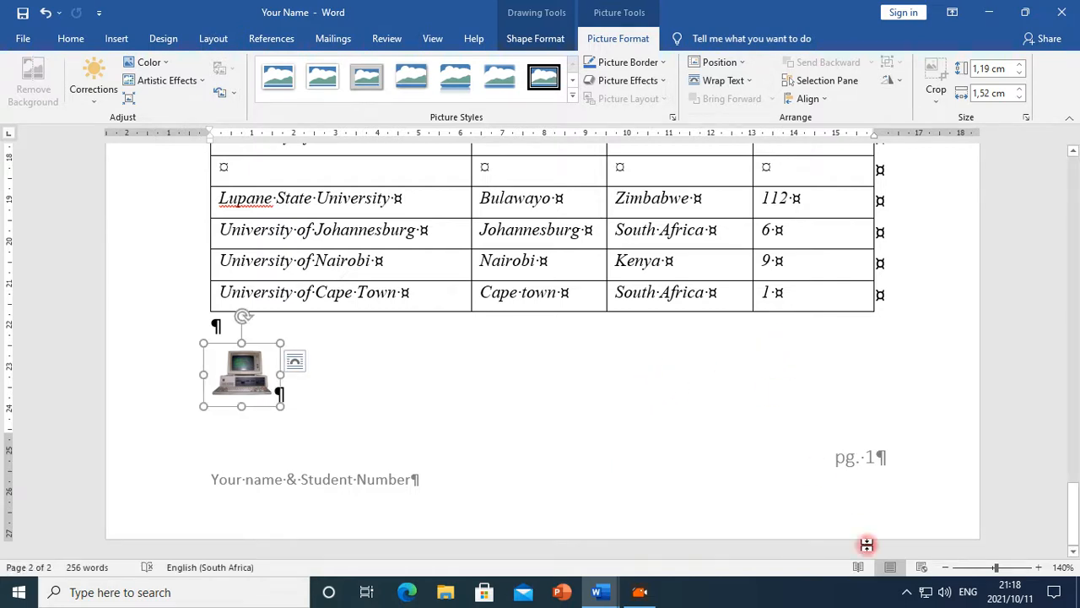
mouse_move(614, 591)
left_click(700, 535)
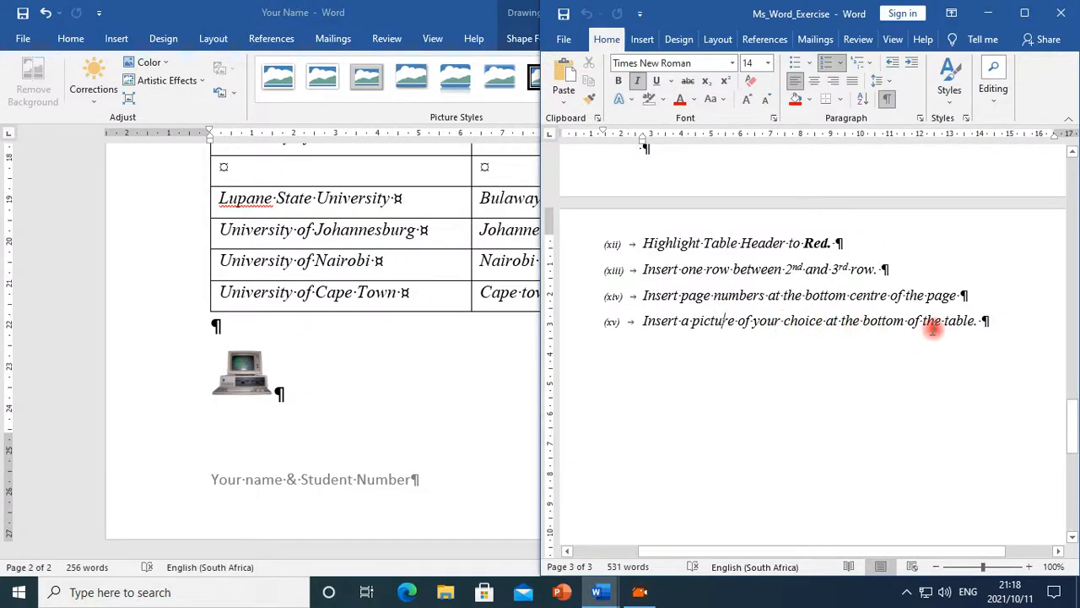
left_click(476, 367)
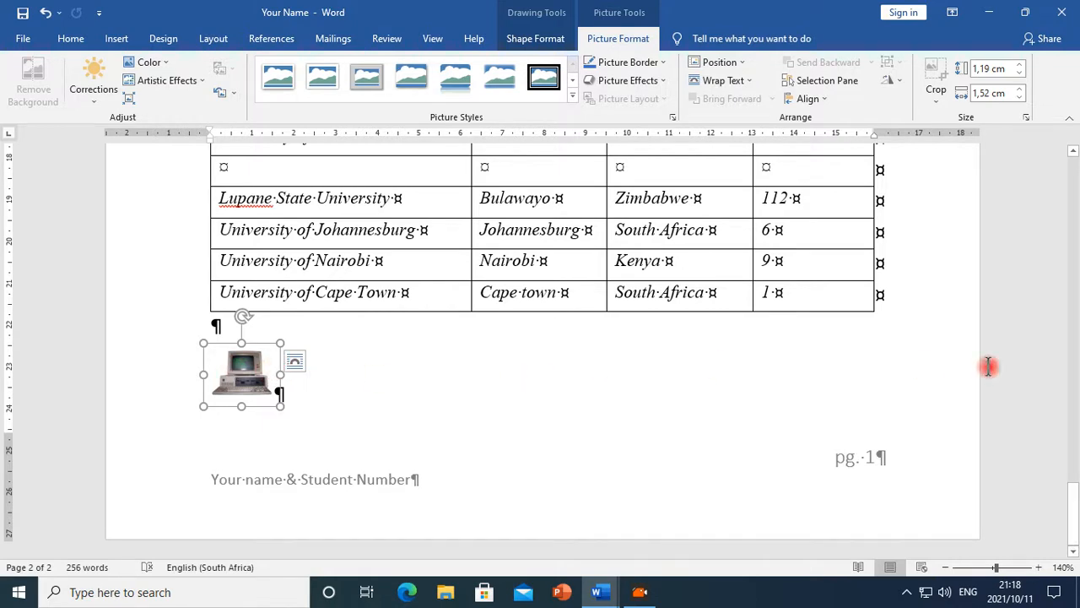
Set the computer picture's text wrapping to Tight and move it to the centre below the table
left_click(295, 361)
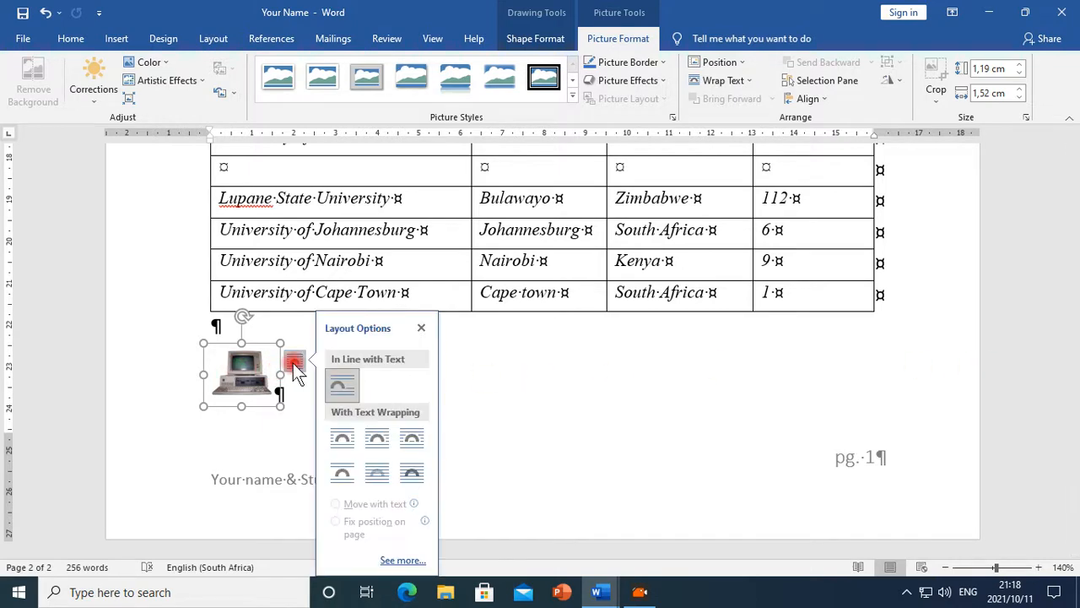
left_click(377, 438)
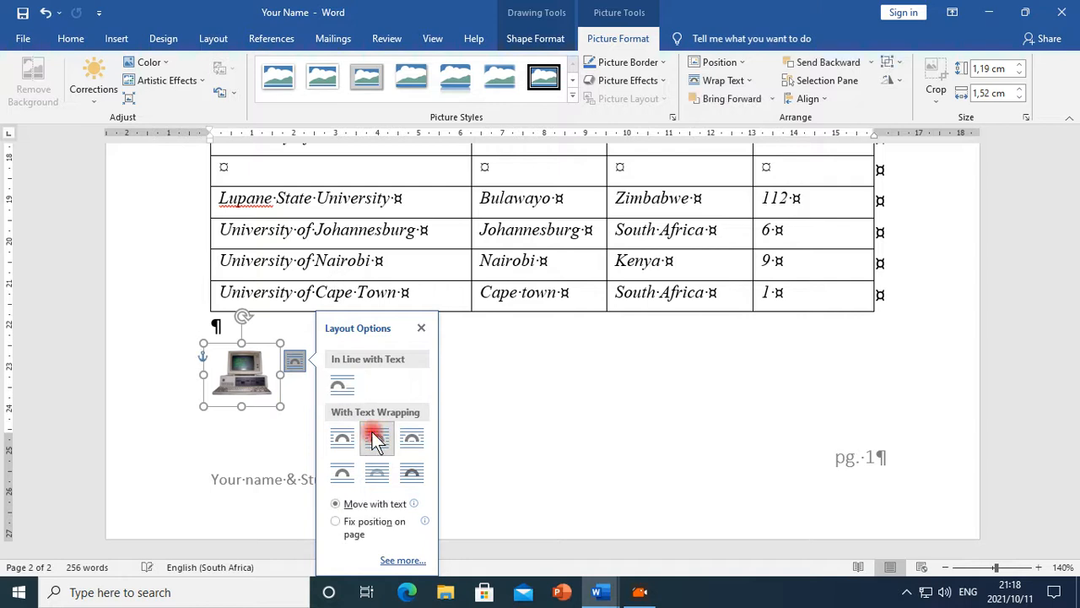
left_click_drag(254, 355, 529, 359)
right_click(530, 368)
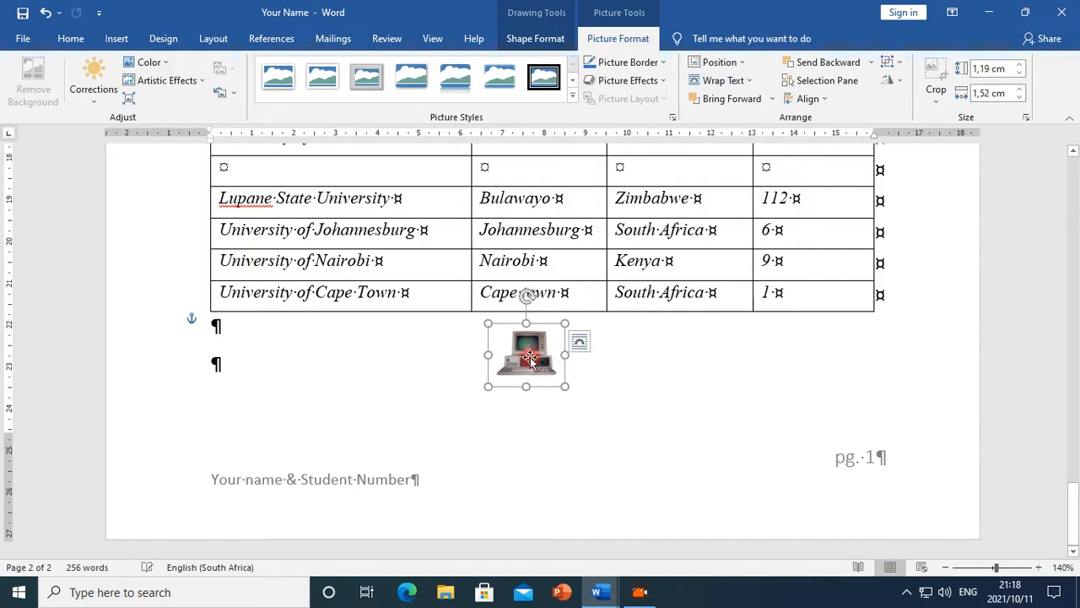
left_click(706, 374)
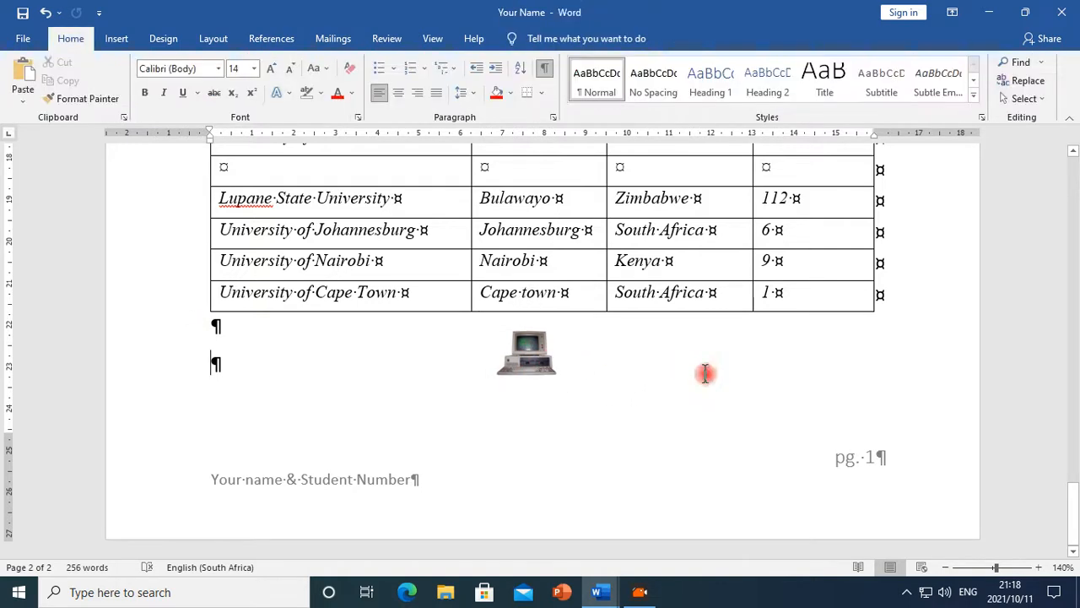
Review the document from the cover page down to the university table and picture
scroll(706, 374, "up", 4)
scroll(705, 378, "down", 4)
scroll(705, 377, "up", 8)
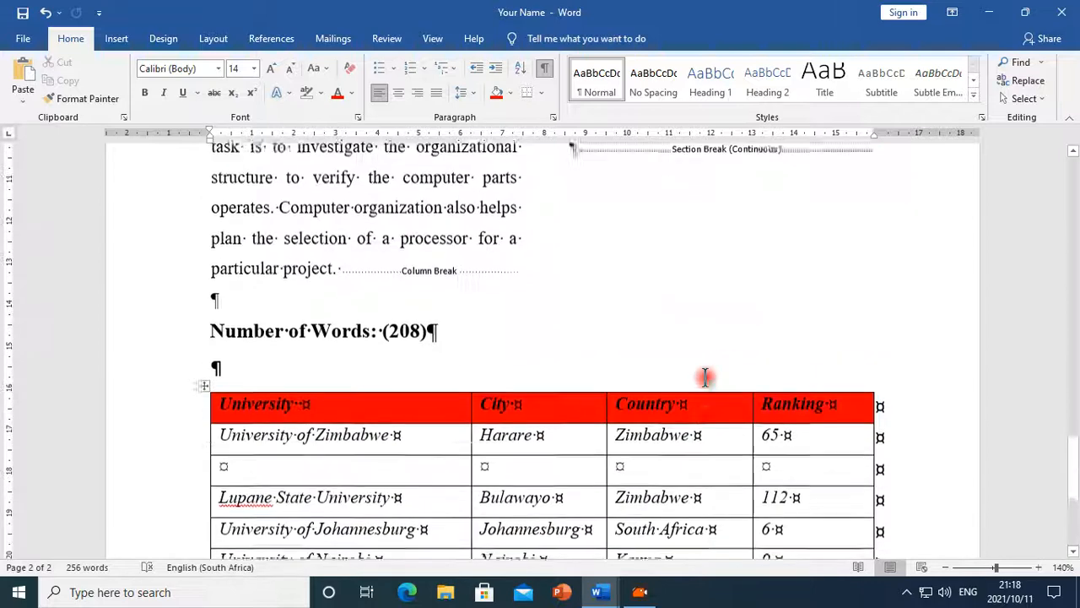
scroll(705, 380, "up", 8)
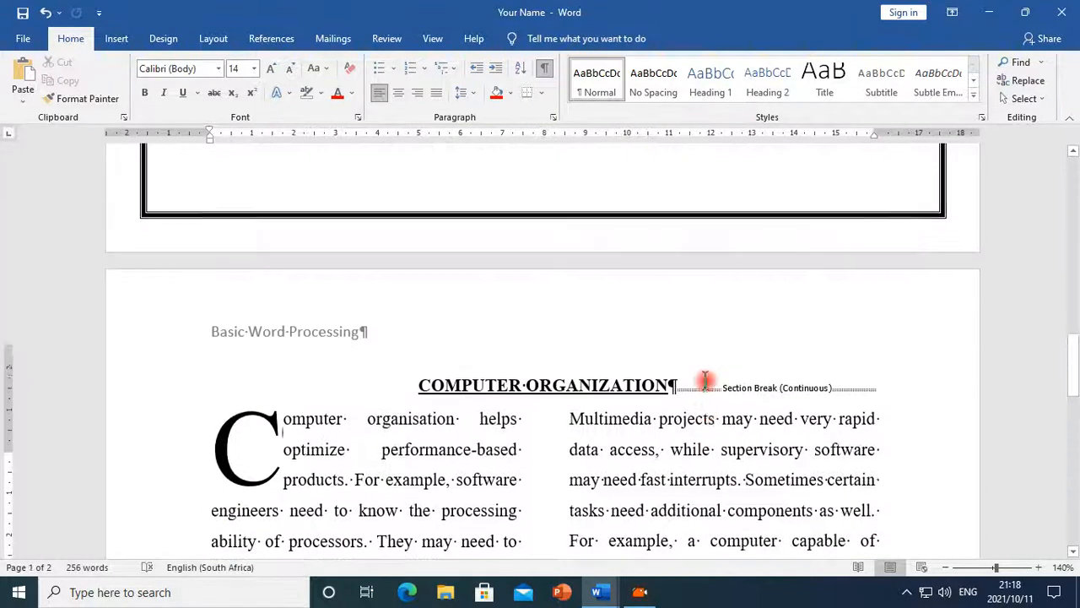
scroll(706, 376, "up", 10)
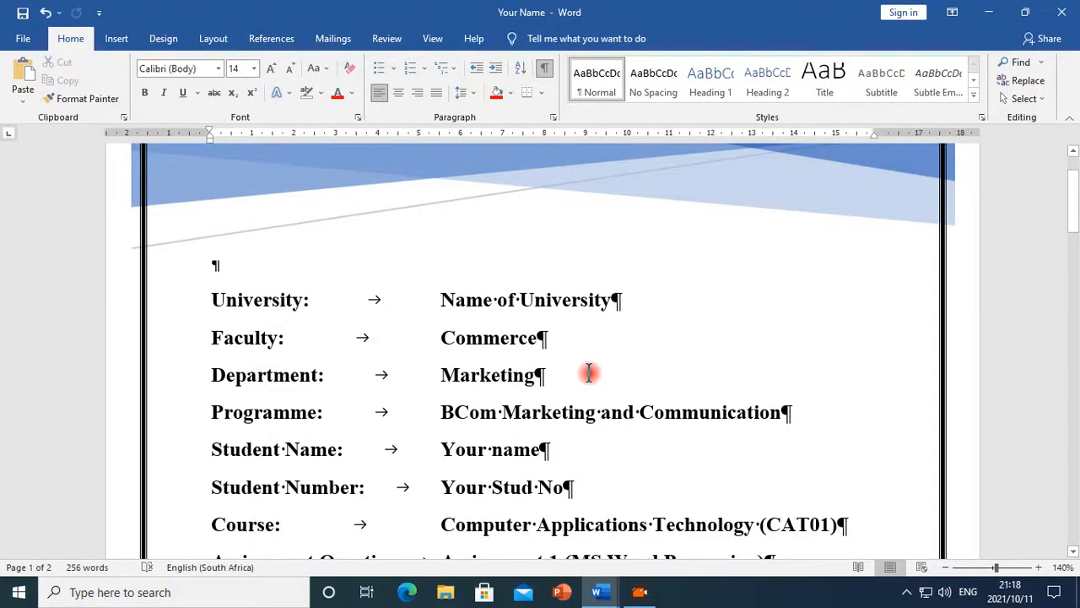
scroll(589, 372, "down", 8)
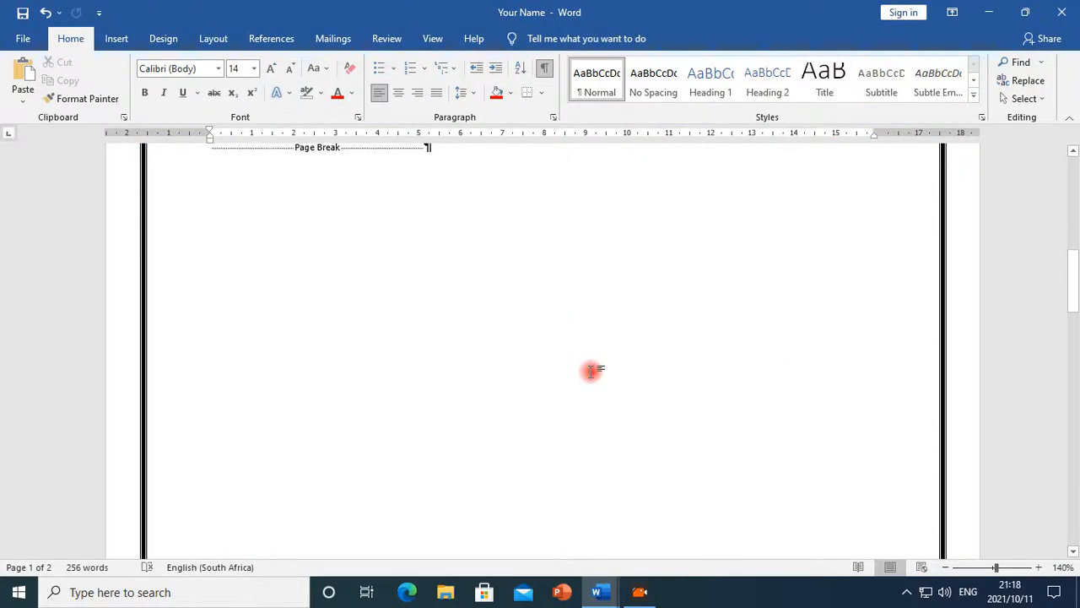
scroll(590, 377, "up", 2)
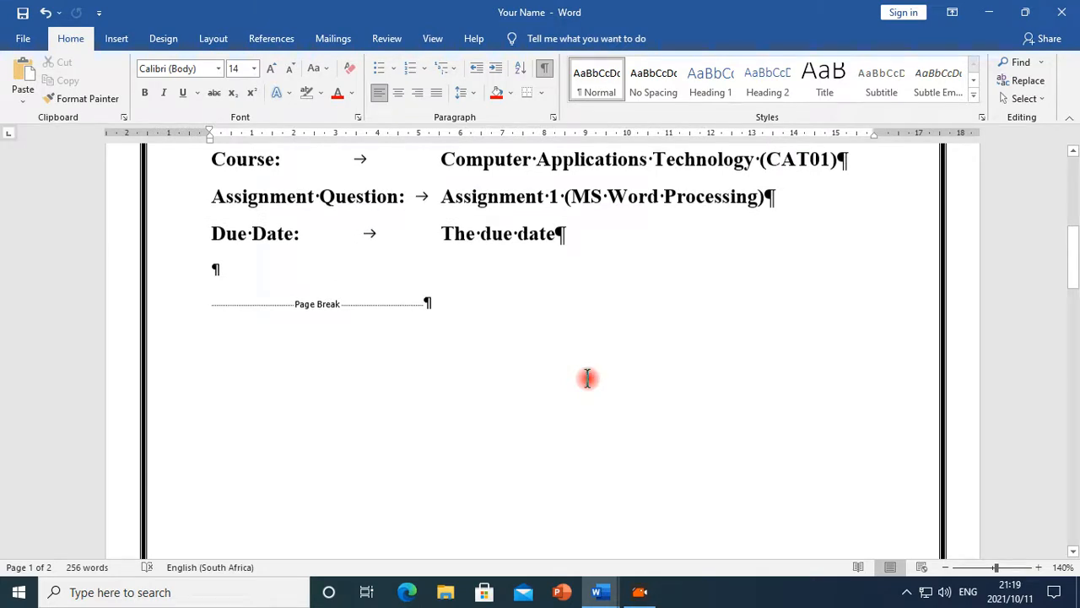
scroll(589, 378, "up", 4)
scroll(631, 409, "up", 2)
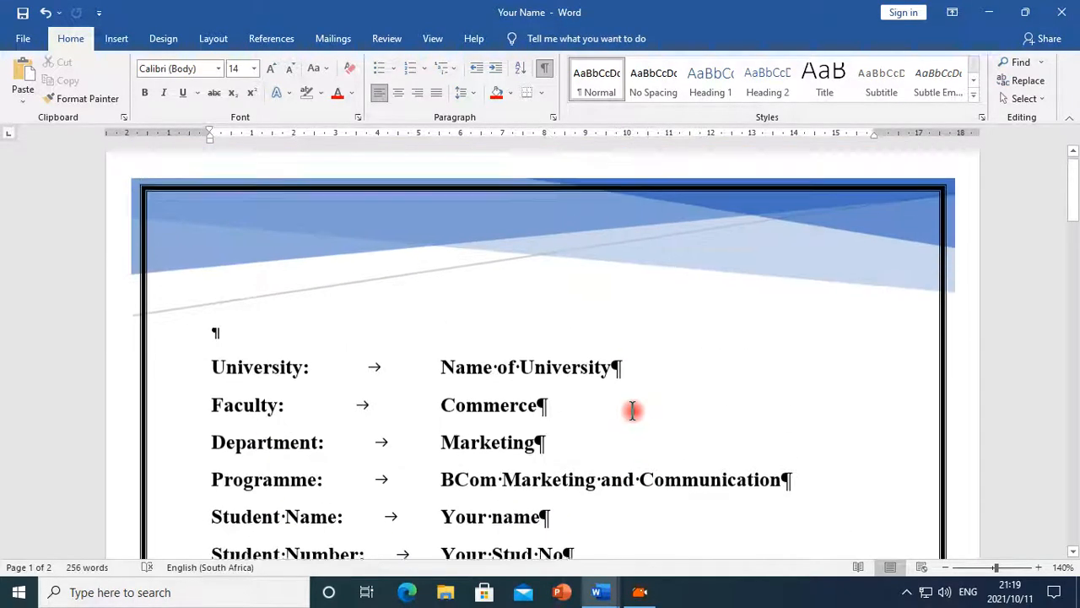
scroll(644, 410, "down", 7)
scroll(705, 443, "down", 15)
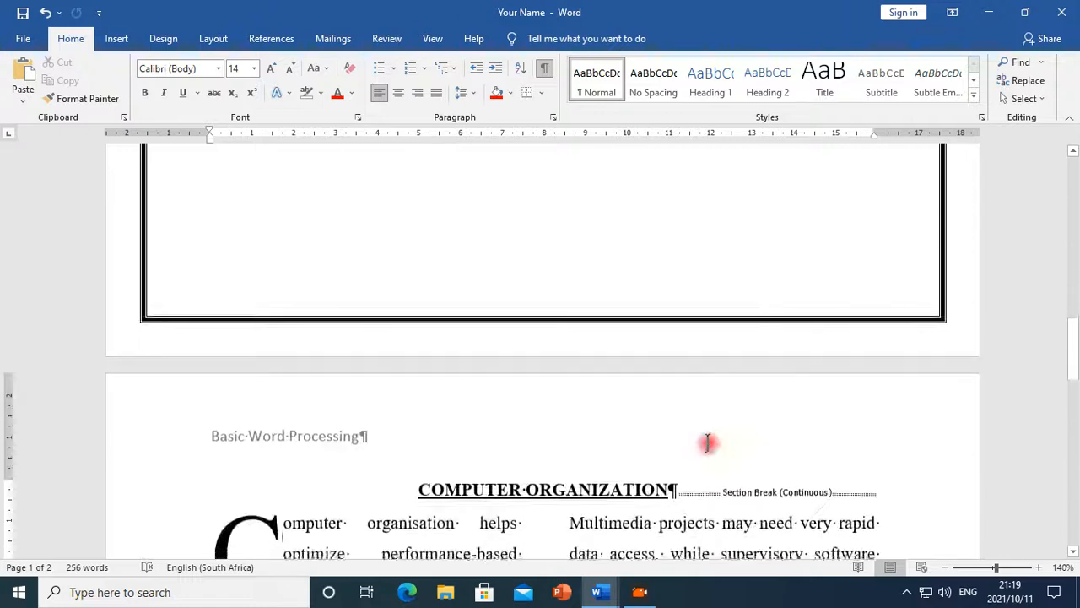
scroll(583, 439, "down", 1)
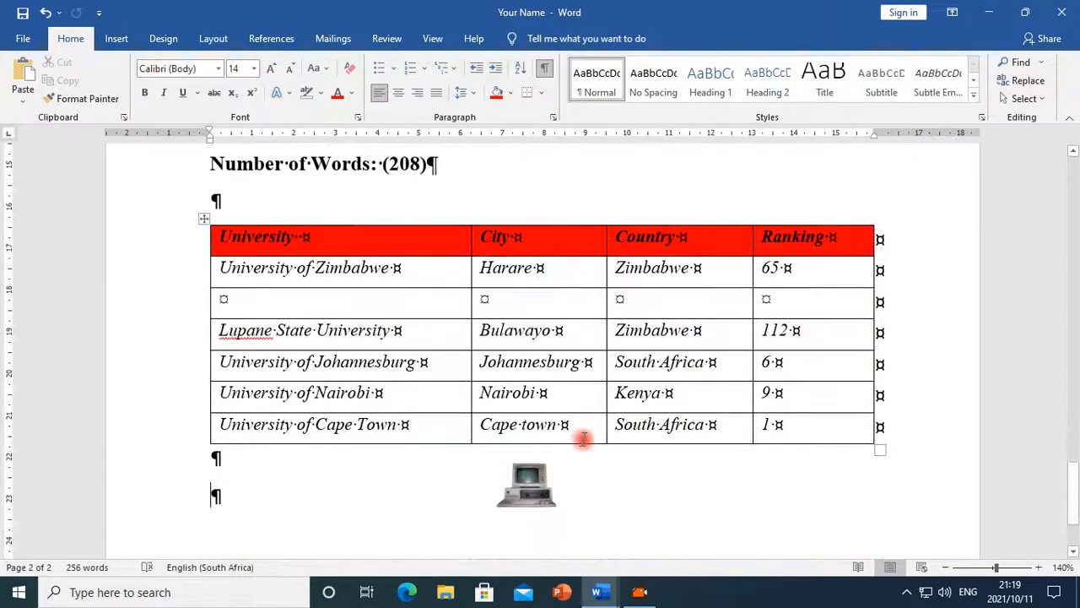